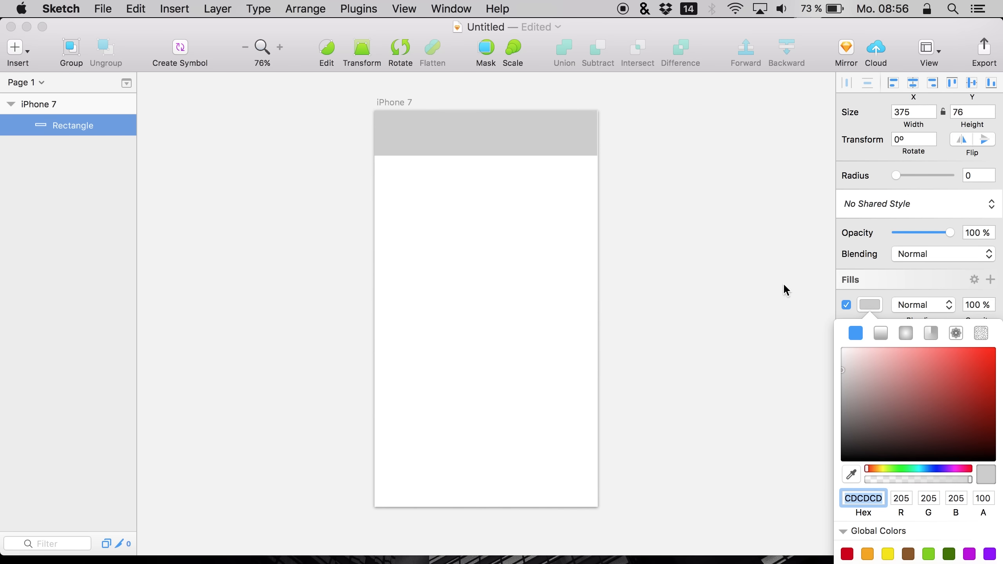
# Duplicate the top gray bar and shift the copy downward
pyautogui.click(737, 284)
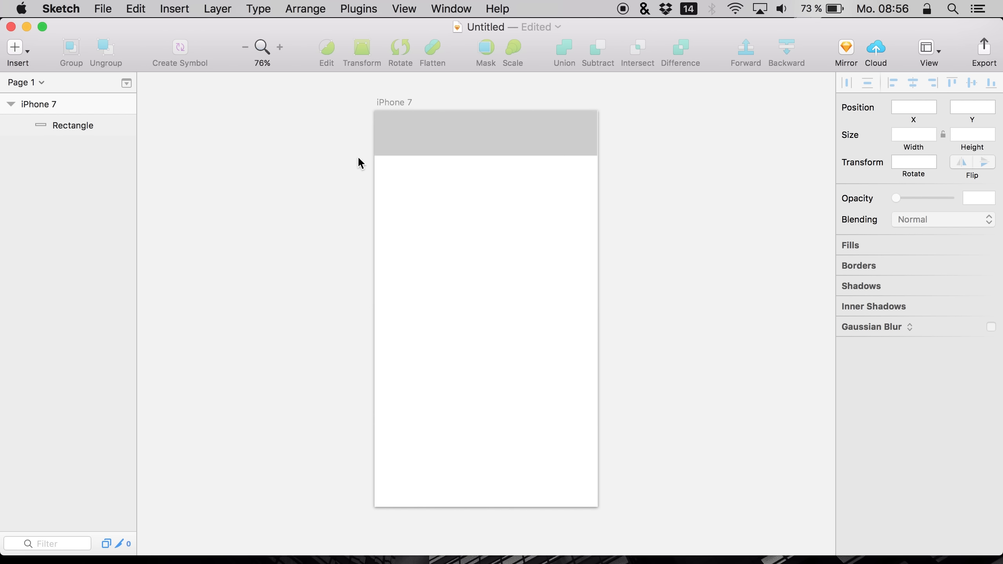
pyautogui.click(405, 147)
pyautogui.press('super+c')
pyautogui.press('super+v')
pyautogui.hotkey('shift', 'Down')
pyautogui.hotkey('shift', 'Down')
pyautogui.hotkey('shift', 'Down')
pyautogui.hotkey('shift', 'Down')
pyautogui.hotkey('shift', 'Down')
pyautogui.hotkey('shift', 'Down')
pyautogui.hotkey('shift', 'Down')
pyautogui.hotkey('shift', 'Down')
pyautogui.hotkey('shift', 'Up')
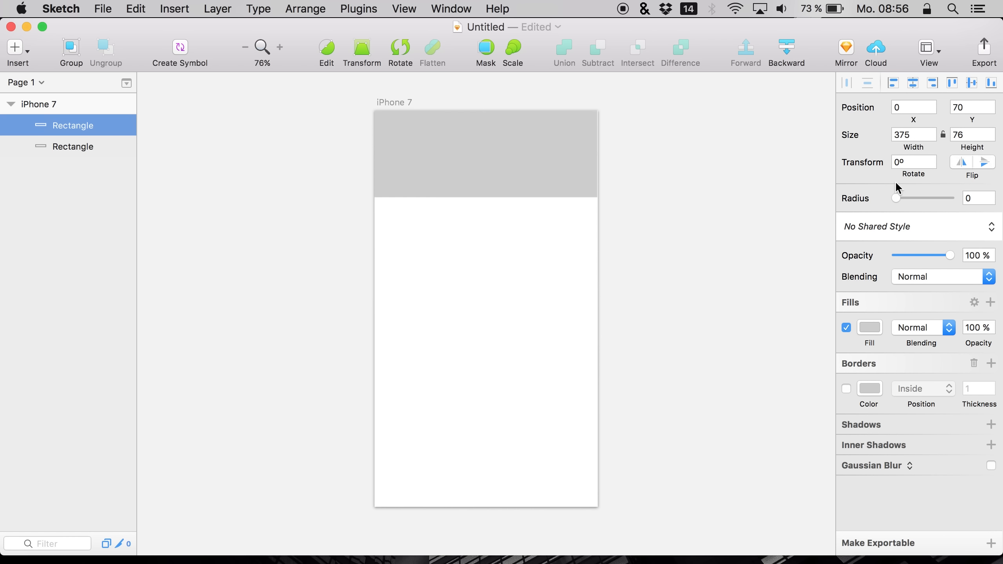
# Set the copied bar's height to 44 and lighten its fill to EAEAEA
pyautogui.moveTo(969, 148); pyautogui.dragTo(956, 148)
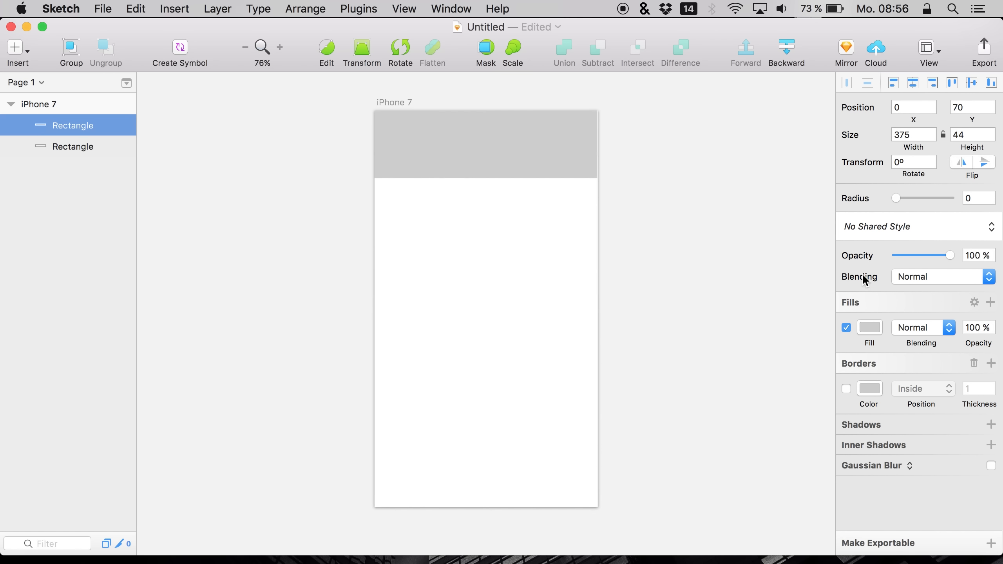
pyautogui.click(868, 337)
pyautogui.moveTo(843, 396); pyautogui.dragTo(810, 357)
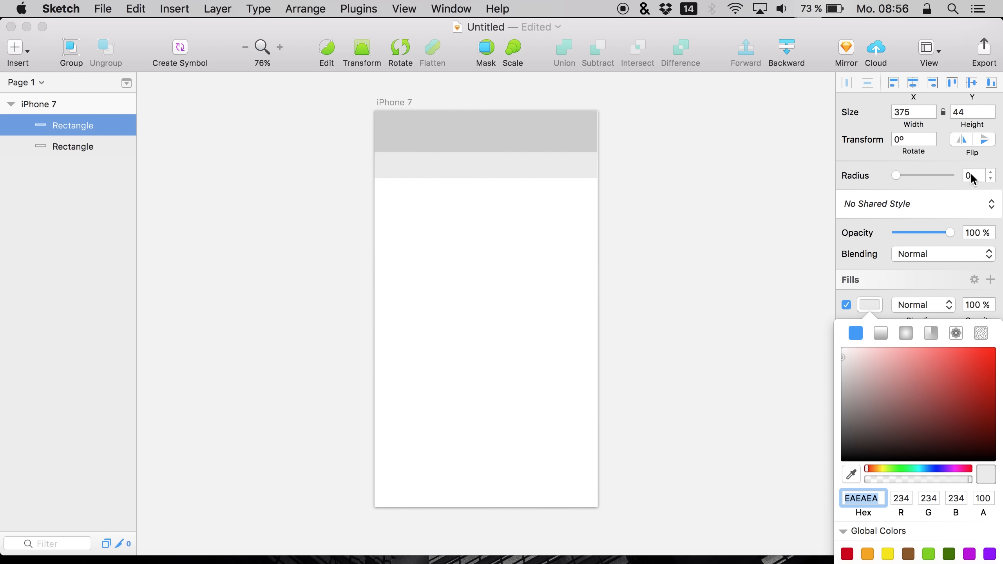
pyautogui.click(329, 179)
# Move the light bar directly beneath the top bar and set its height to 45
pyautogui.moveTo(443, 166); pyautogui.dragTo(482, 171)
pyautogui.click(962, 131)
pyautogui.press('Return')
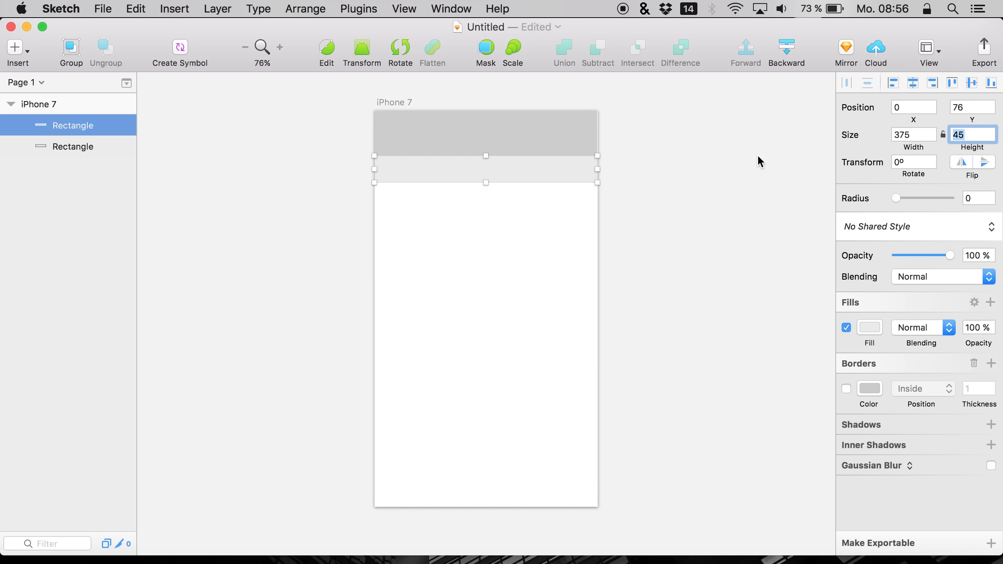
pyautogui.click(505, 280)
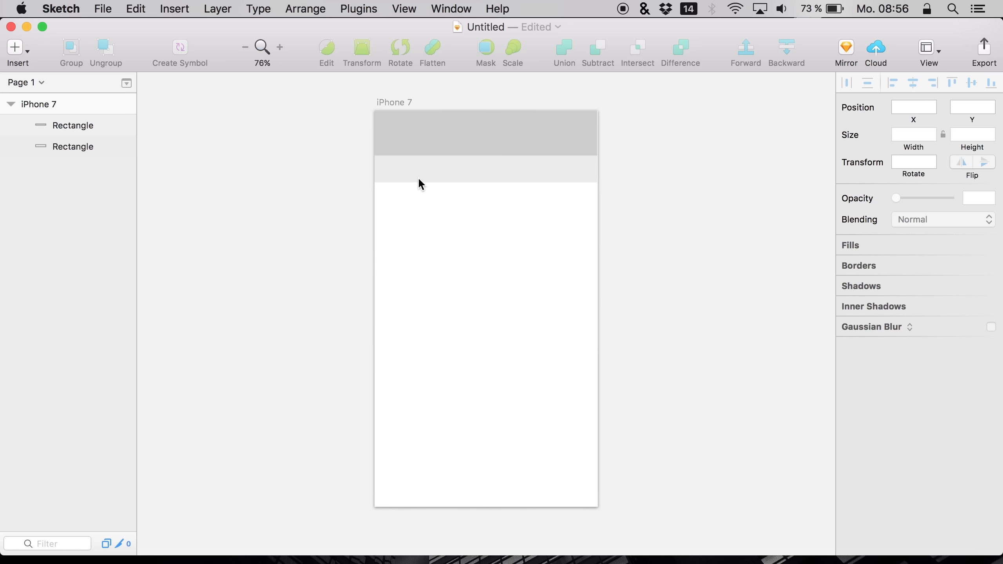
# Duplicate the light bar and resize the copy into a card of 338 × 233 at position 19, 142
pyautogui.click(428, 168)
pyautogui.press('super+d')
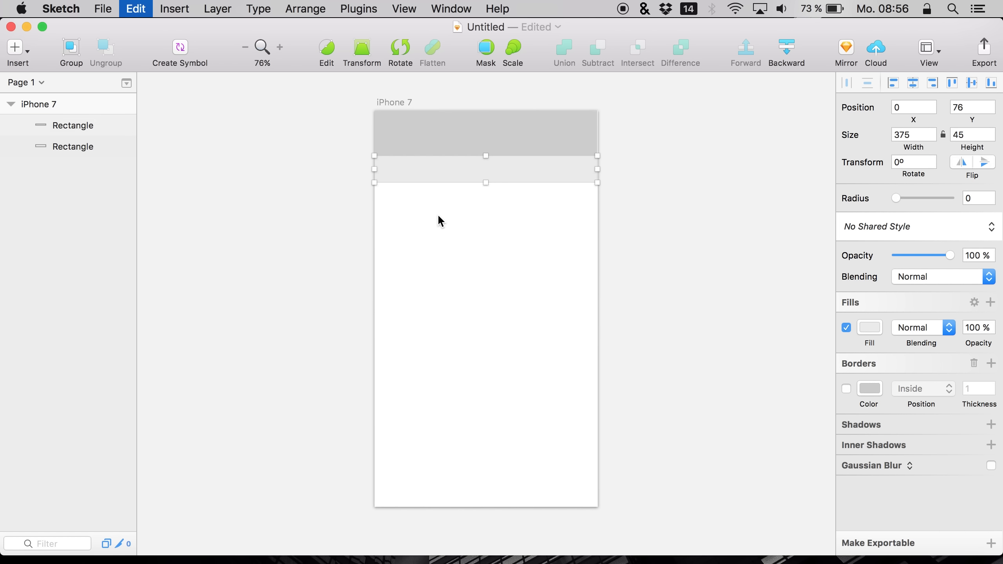
pyautogui.moveTo(436, 176); pyautogui.dragTo(438, 218)
pyautogui.click(605, 225)
pyautogui.click(588, 218)
pyautogui.moveTo(607, 223); pyautogui.dragTo(585, 332)
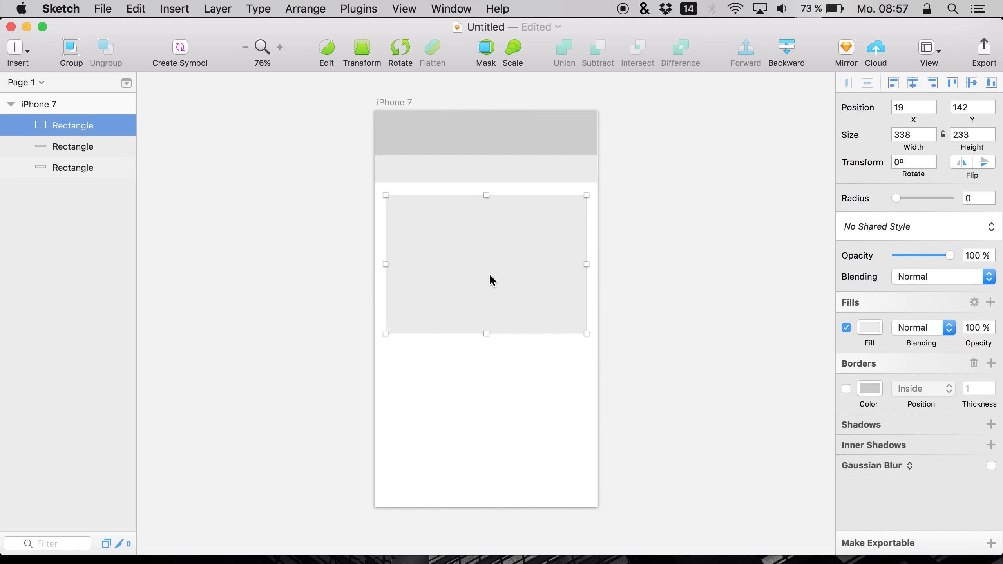
# Duplicate the card, nudge the copy down and right, and darken its fill to C9C9C9
pyautogui.press('super+d')
pyautogui.hotkey('shift', 'Down')
pyautogui.hotkey('shift', 'Down')
pyautogui.hotkey('shift', 'Right')
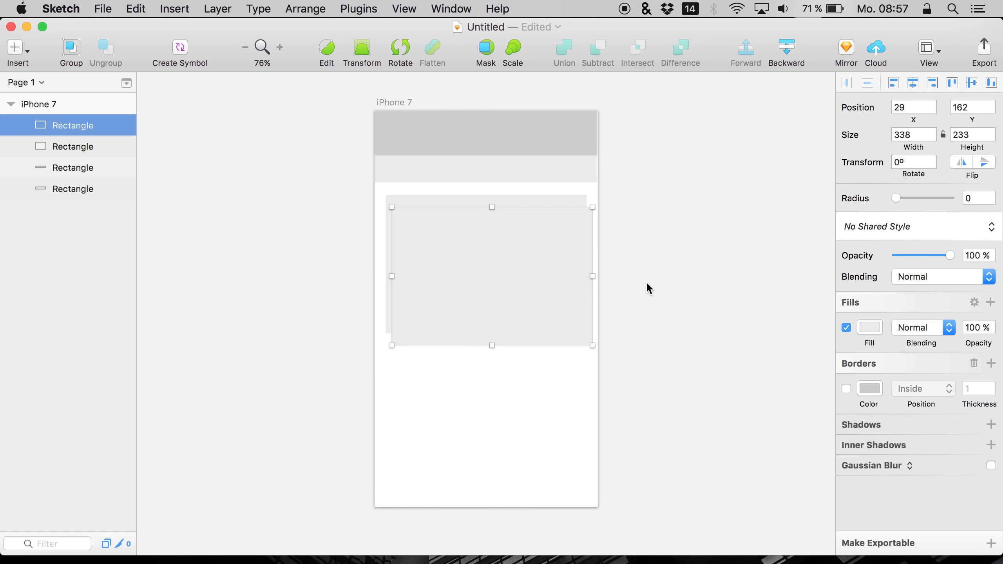
pyautogui.click(869, 325)
pyautogui.moveTo(865, 376); pyautogui.dragTo(814, 371)
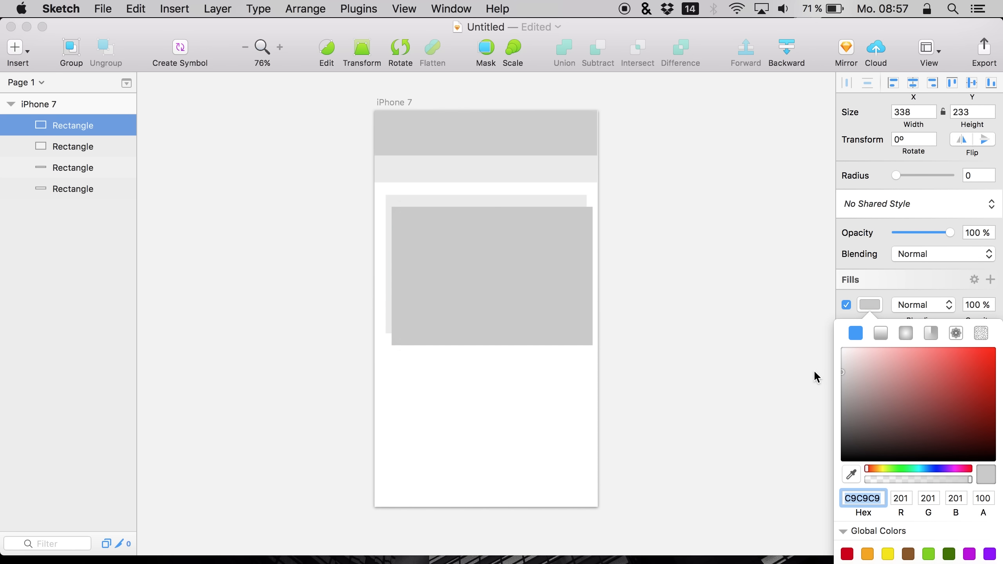
# Resize and position the dark rectangle inside the card as an image placeholder of 313 × 170
pyautogui.click(433, 239)
pyautogui.hotkey('shift', 'Up')
pyautogui.hotkey('shift', 'Up')
pyautogui.press('Left')
pyautogui.press('Left')
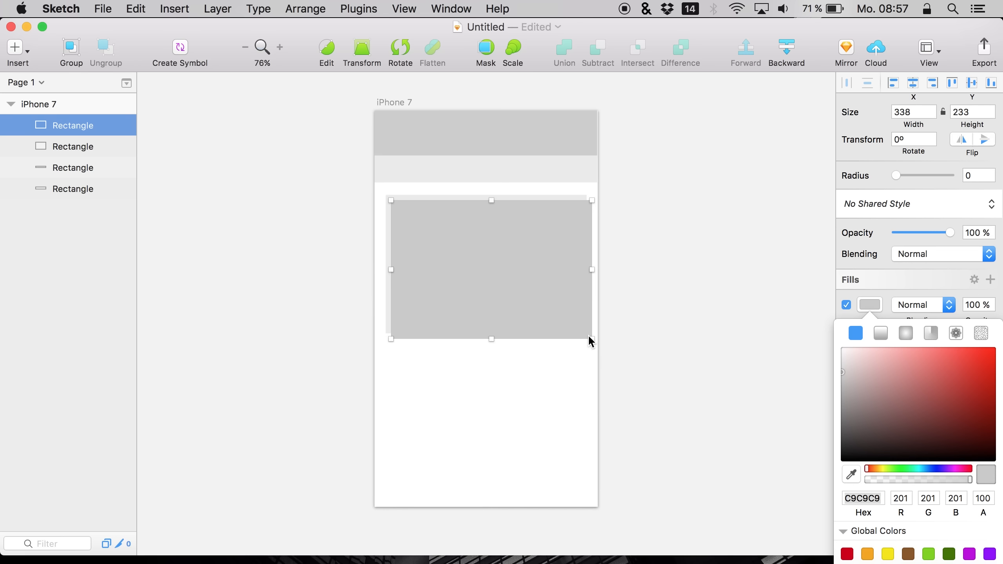
pyautogui.moveTo(589, 337); pyautogui.dragTo(577, 302)
pyautogui.press('Right')
pyautogui.press('Right')
pyautogui.press('Down')
pyautogui.press('Down')
pyautogui.press('Left')
pyautogui.press('Right')
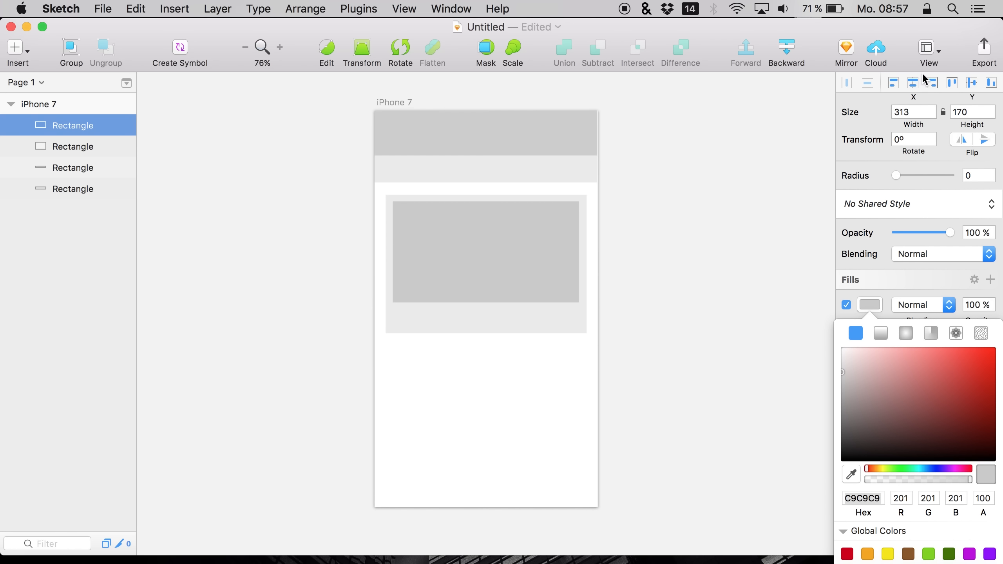
pyautogui.click(463, 417)
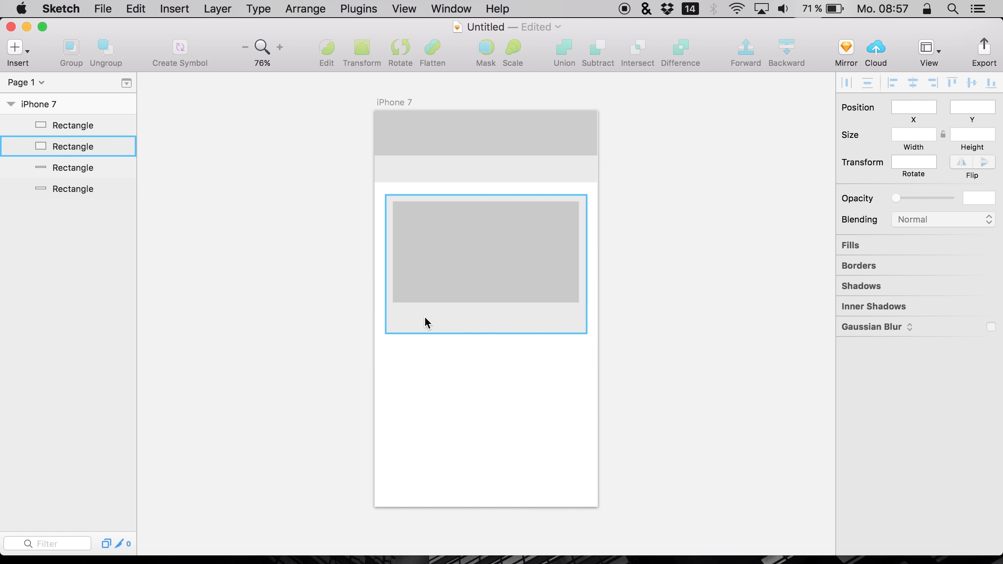
pyautogui.click(462, 259)
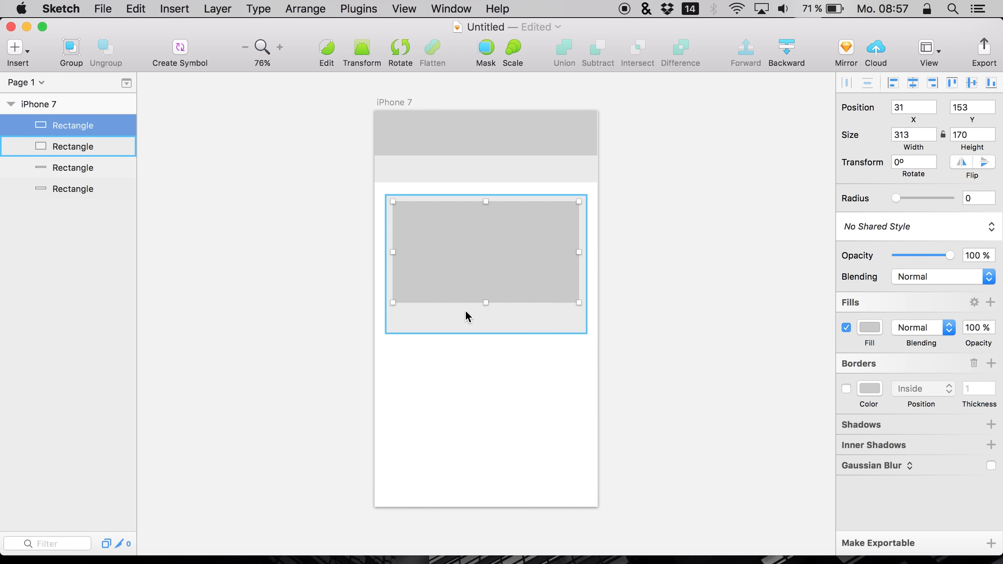
pyautogui.keyDown('shift'); pyautogui.click(465, 309); pyautogui.keyUp('shift')
pyautogui.press('super+c')
pyautogui.press('super+v')
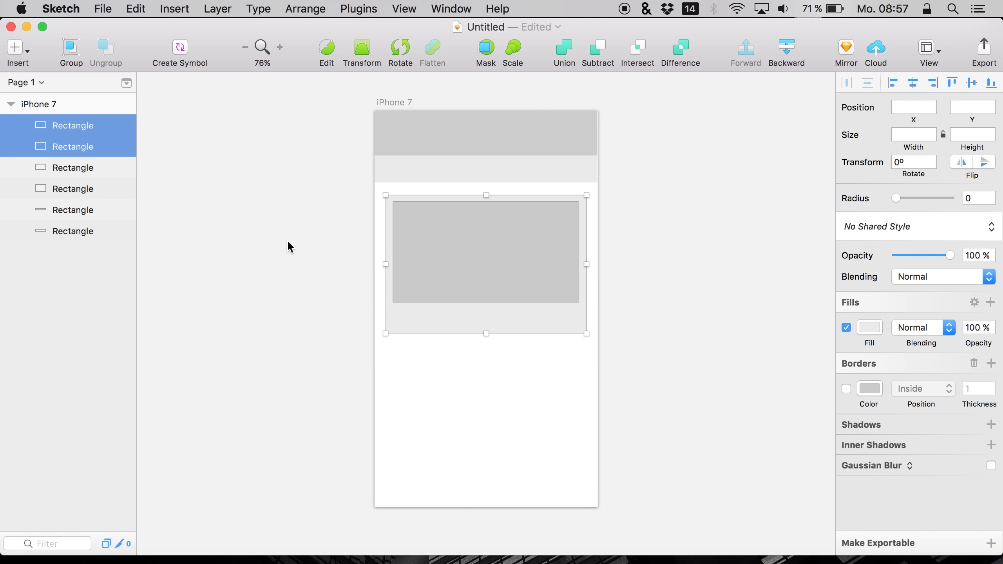
pyautogui.press('BackSpace')
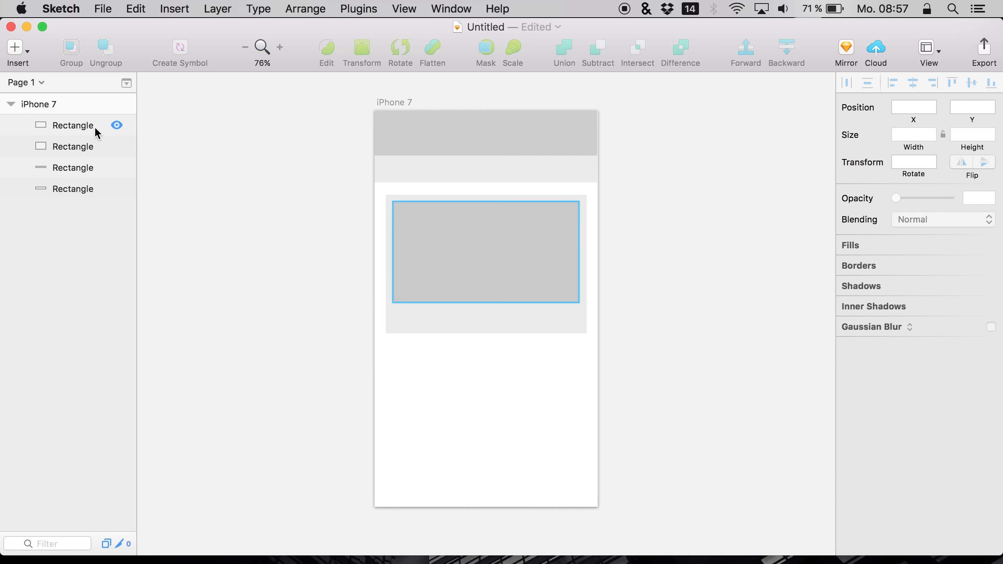
pyautogui.click(95, 126)
pyautogui.keyDown('shift'); pyautogui.click(81, 150); pyautogui.keyUp('shift')
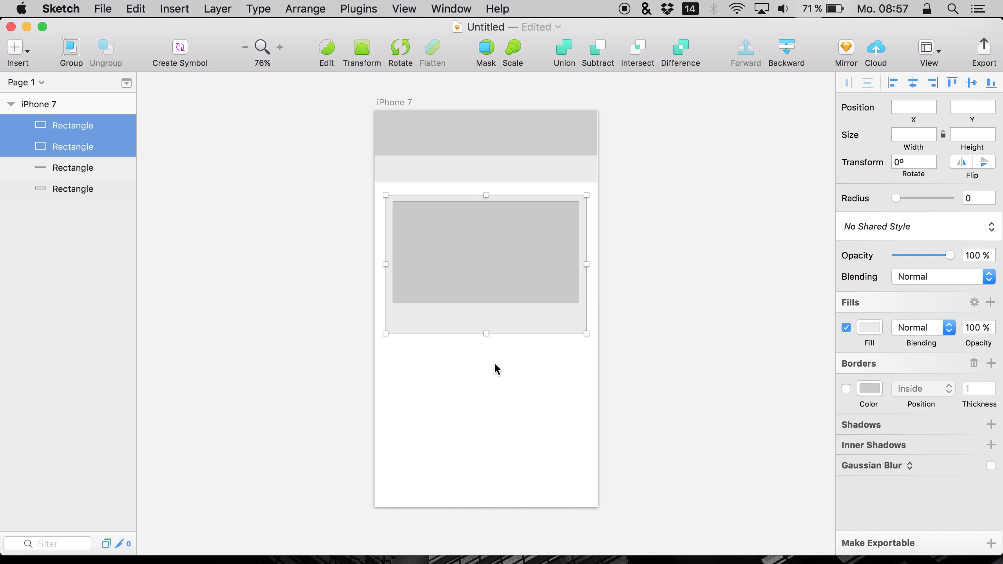
pyautogui.press('super+v')
pyautogui.press('super+z')
# Group the two header bar layers and name the group top
pyautogui.click(60, 166)
pyautogui.keyDown('shift'); pyautogui.click(62, 192); pyautogui.keyUp('shift')
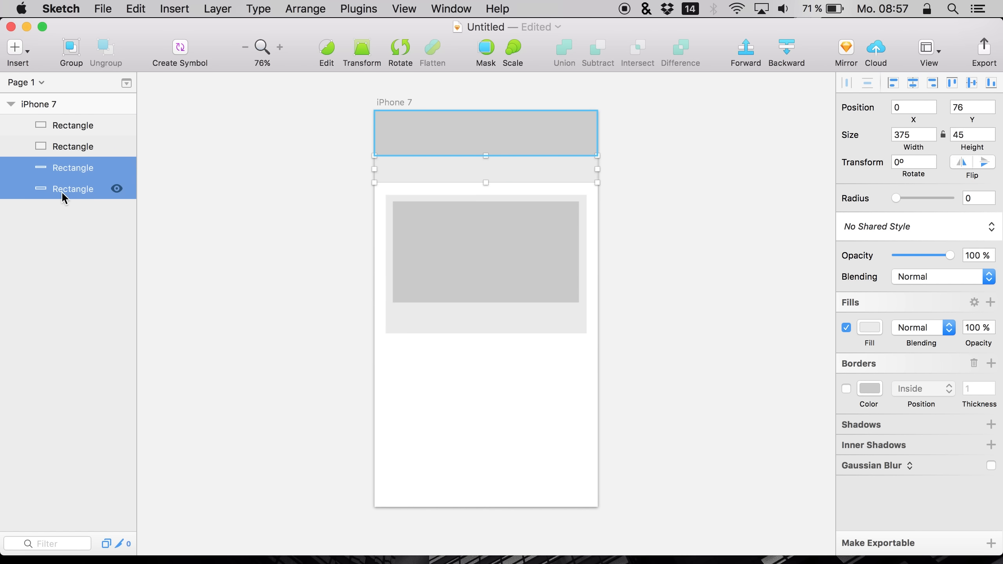
pyautogui.press('super+g')
pyautogui.doubleClick(56, 167)
pyautogui.write('top')
pyautogui.press('Return')
# Group the card and placeholder rectangles and name the group content
pyautogui.click(56, 137)
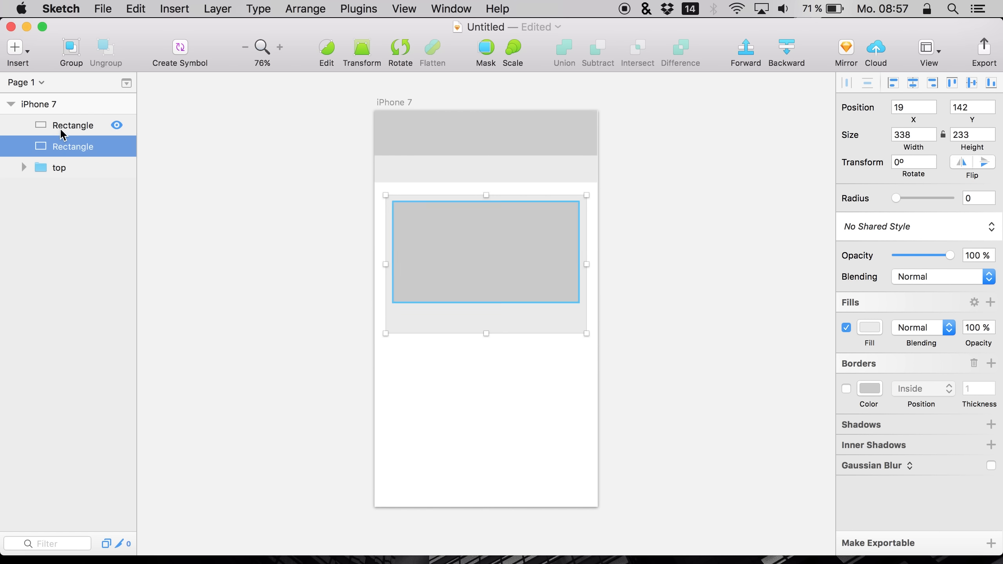
pyautogui.keyDown('shift'); pyautogui.click(61, 130); pyautogui.keyUp('shift')
pyautogui.press('super+g')
pyautogui.doubleClick(59, 127)
pyautogui.write('cotnent')
pyautogui.press('Return')
# Duplicate the content group and move the copy down to Y 394
pyautogui.press('super+c')
pyautogui.press('super+v')
pyautogui.hotkey('shift', 'Down')
pyautogui.hotkey('shift', 'Down')
pyautogui.hotkey('shift', 'Down')
pyautogui.hotkey('shift', 'Down')
pyautogui.hotkey('shift', 'Down')
pyautogui.hotkey('shift', 'Down')
pyautogui.hotkey('shift', 'Down')
pyautogui.hotkey('shift', 'Down')
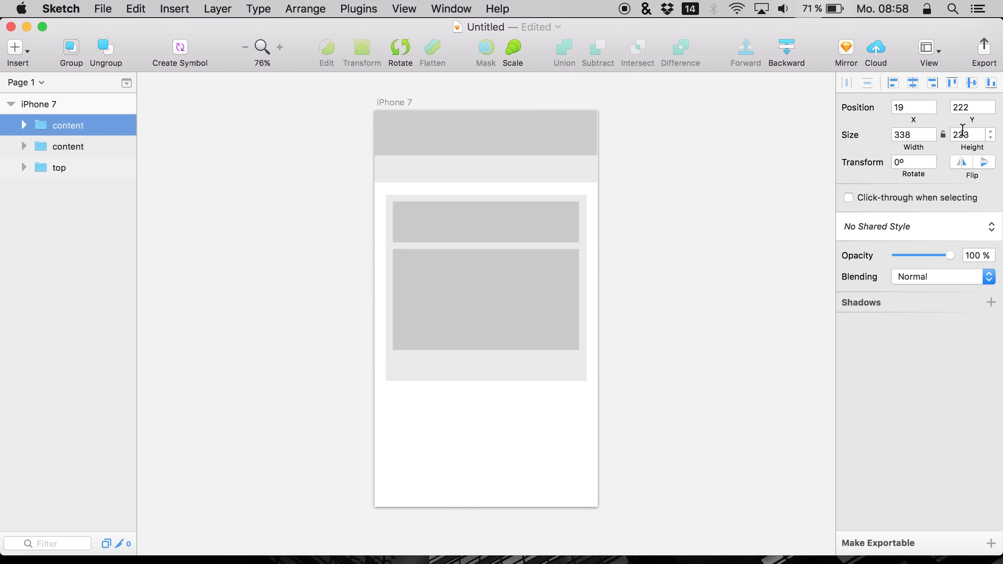
pyautogui.moveTo(970, 119)
pyautogui.mouseDown()
pyautogui.moveTo(1000, 120)
pyautogui.moveTo(969, 120)
pyautogui.moveTo(1000, 118)
pyautogui.moveTo(975, 117)
pyautogui.moveTo(985, 112)
pyautogui.mouseUp()
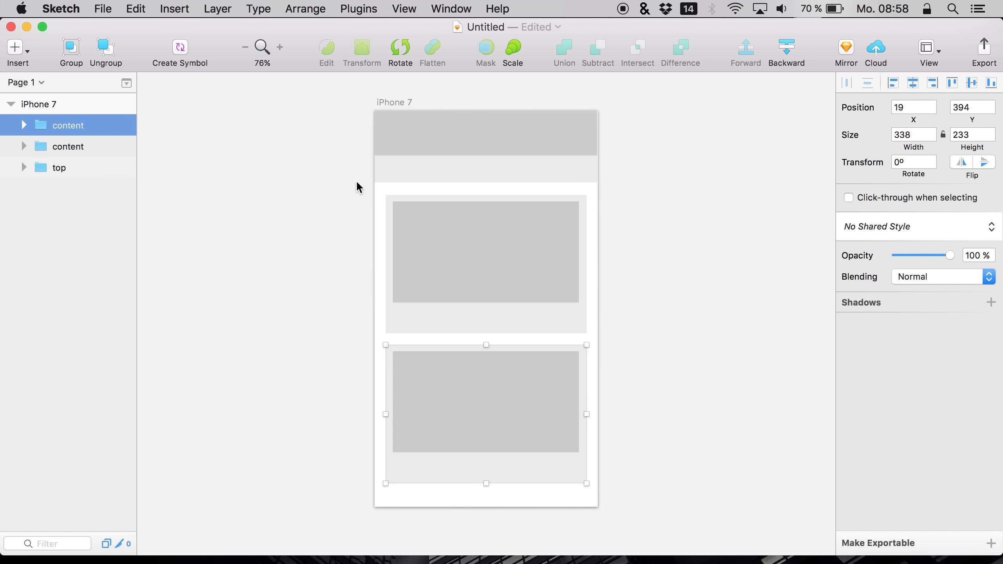
# Copy the dark header bar from the top group, paste it, and align it to the artboard's bottom as a footer
pyautogui.click(23, 168)
pyautogui.click(56, 206)
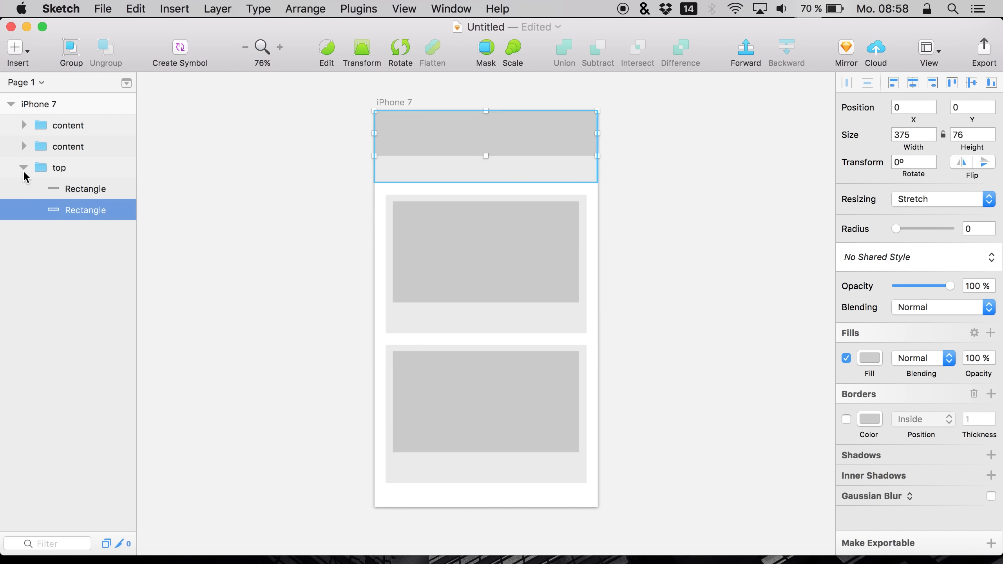
pyautogui.click(22, 168)
pyautogui.click(57, 130)
pyautogui.press('super+v')
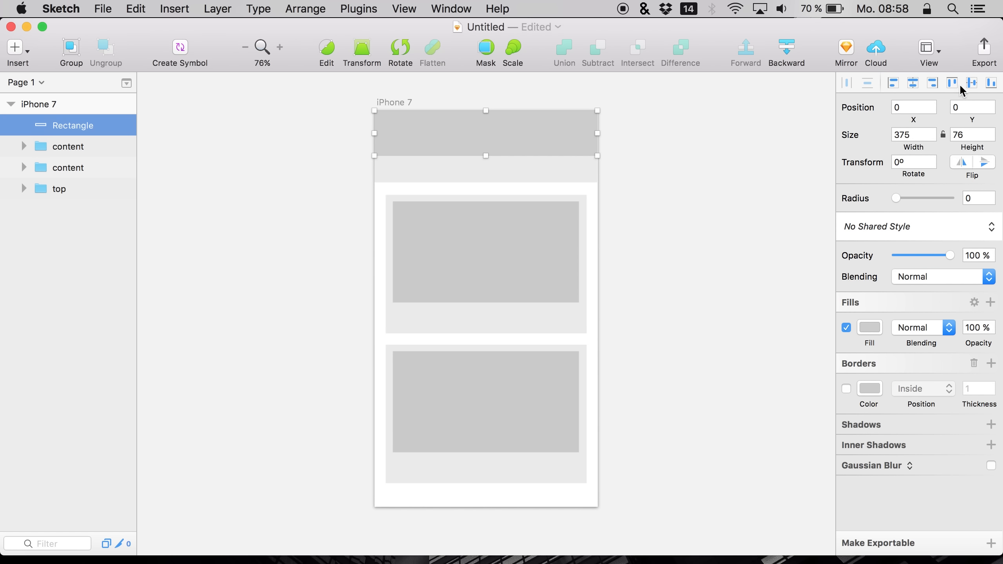
pyautogui.click(991, 83)
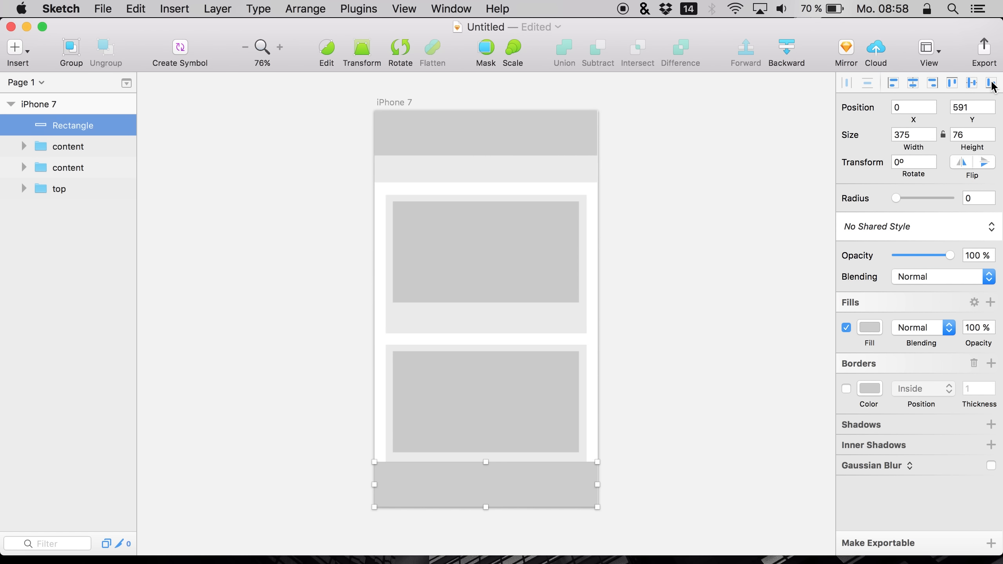
# Shorten the footer bar slightly by lowering its top edge
pyautogui.click(490, 464)
pyautogui.click(469, 486)
pyautogui.moveTo(486, 462); pyautogui.dragTo(487, 469)
pyautogui.click(636, 428)
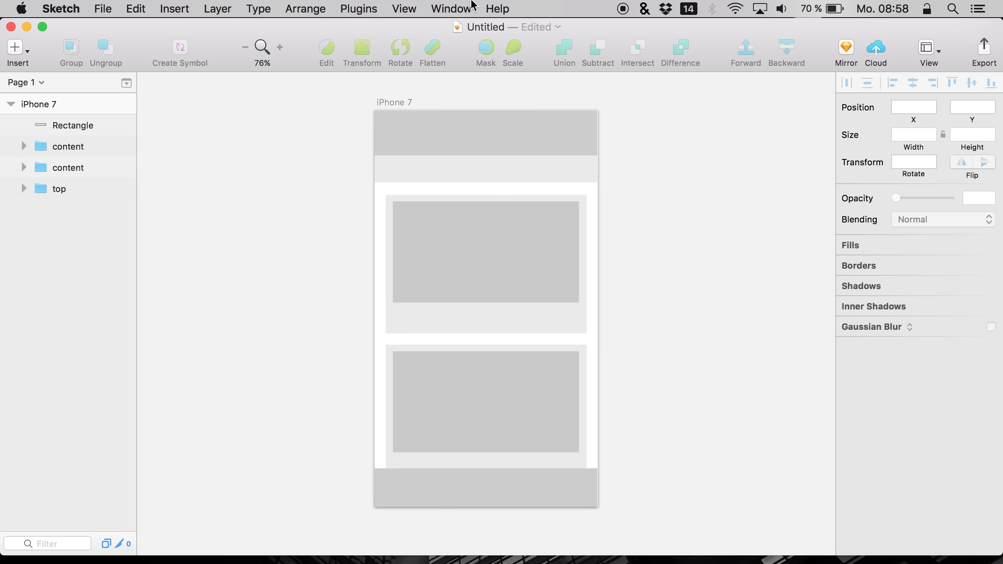
# Change the top header bar's fill to blue 4898E4
pyautogui.doubleClick(412, 134)
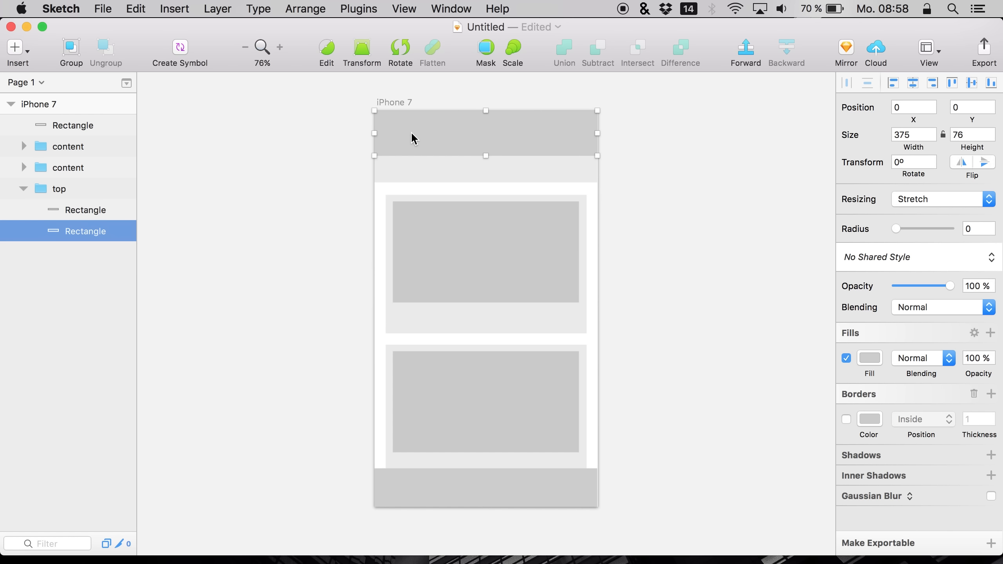
pyautogui.click(868, 363)
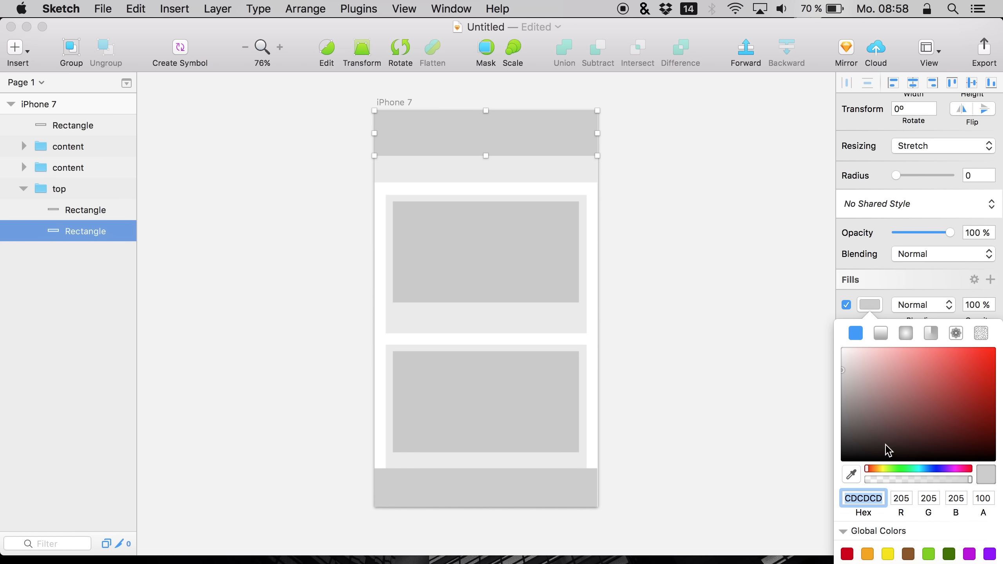
pyautogui.moveTo(930, 461); pyautogui.dragTo(935, 467)
pyautogui.moveTo(935, 468); pyautogui.dragTo(926, 468)
pyautogui.moveTo(963, 411); pyautogui.dragTo(947, 361)
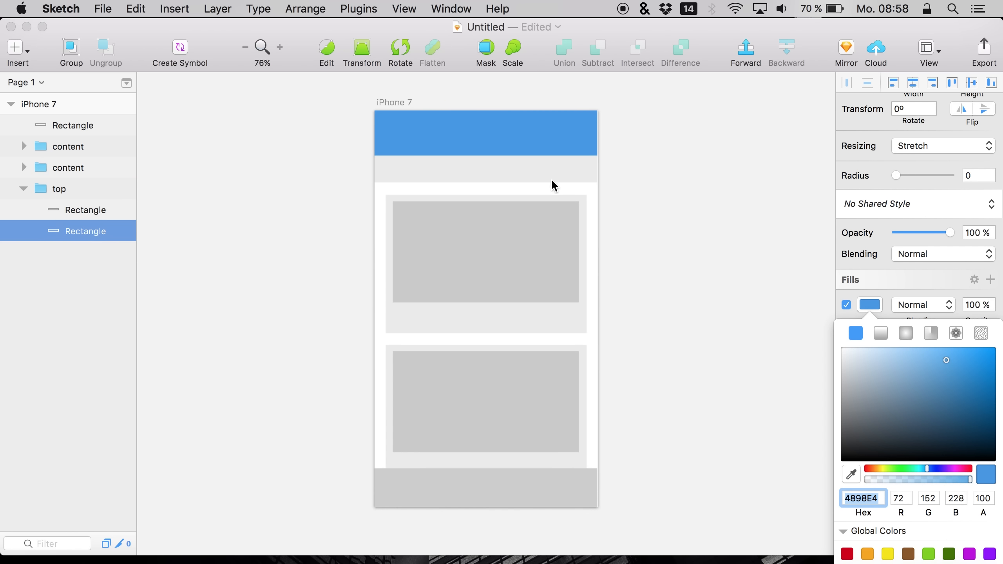
# Sample the header's blue for the light bar's fill and lighten it to 78BDFF
pyautogui.click(555, 168)
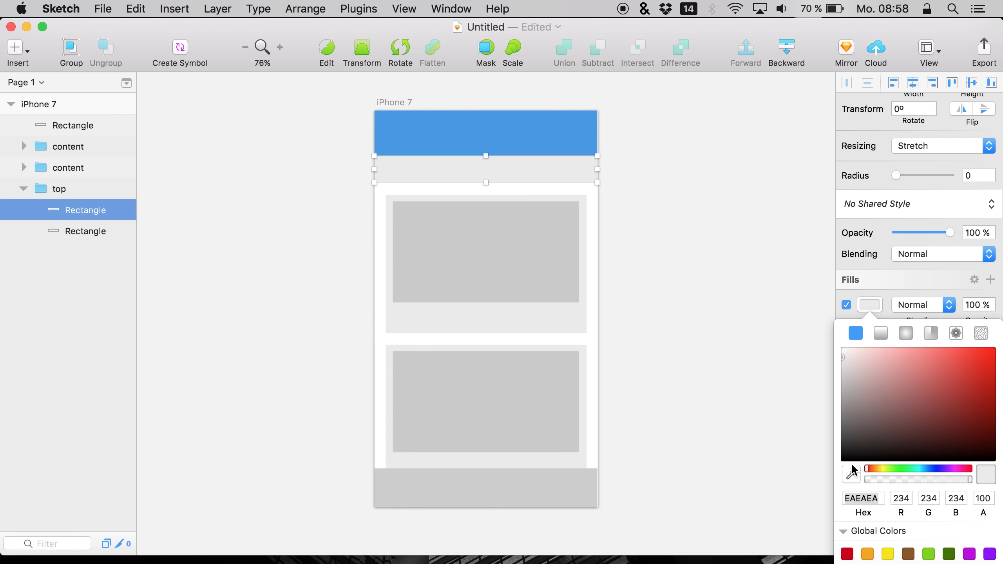
pyautogui.click(851, 474)
pyautogui.click(524, 125)
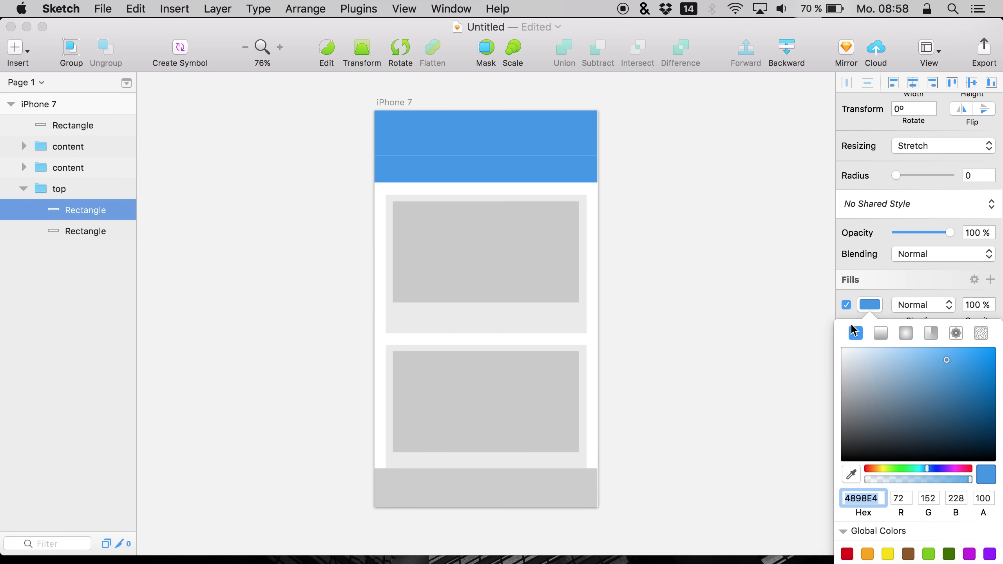
pyautogui.moveTo(913, 359); pyautogui.dragTo(922, 337)
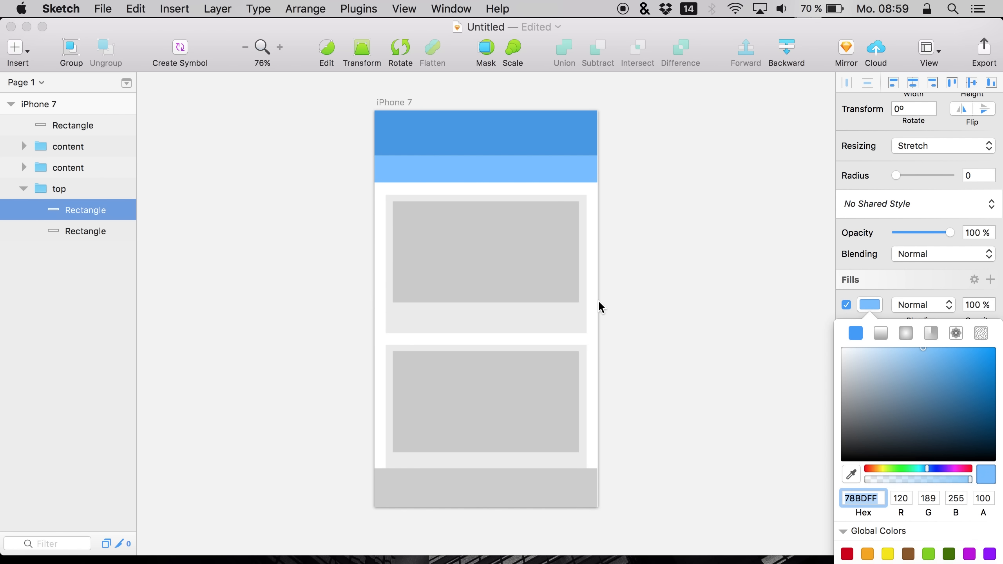
# Enable the iPhone 7 artboard's background color and set it to F8F8F8
pyautogui.doubleClick(424, 325)
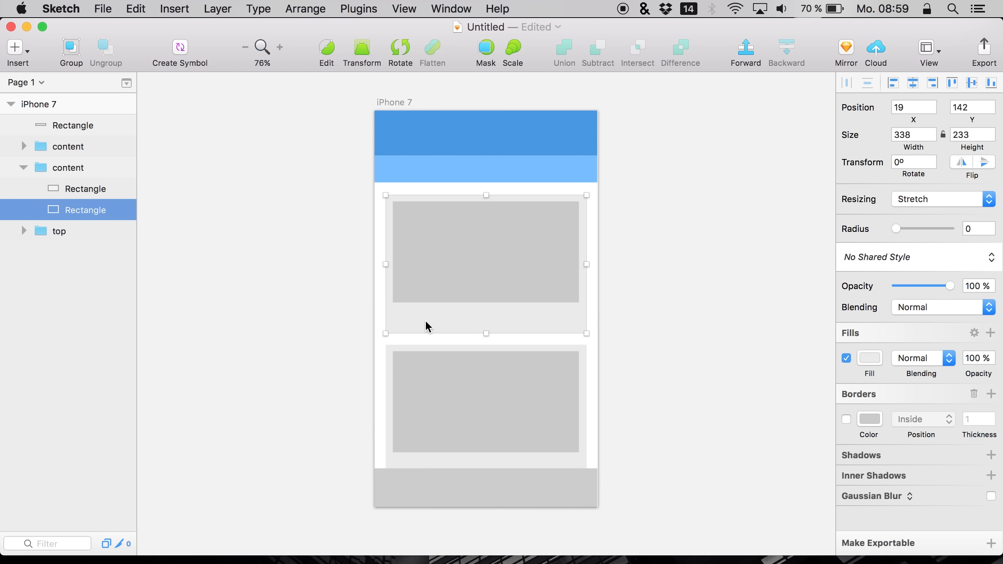
pyautogui.click(389, 350)
pyautogui.click(58, 104)
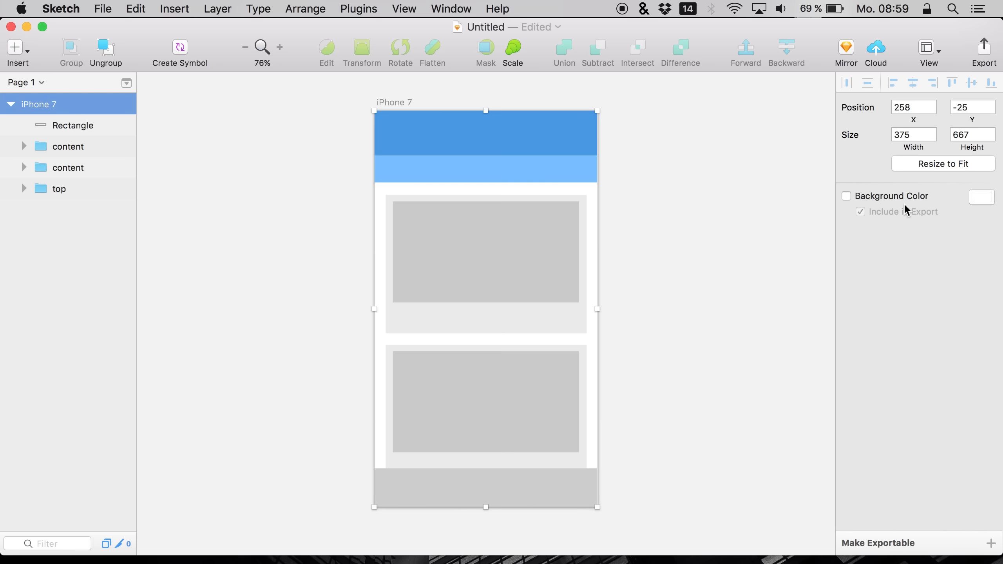
pyautogui.click(920, 195)
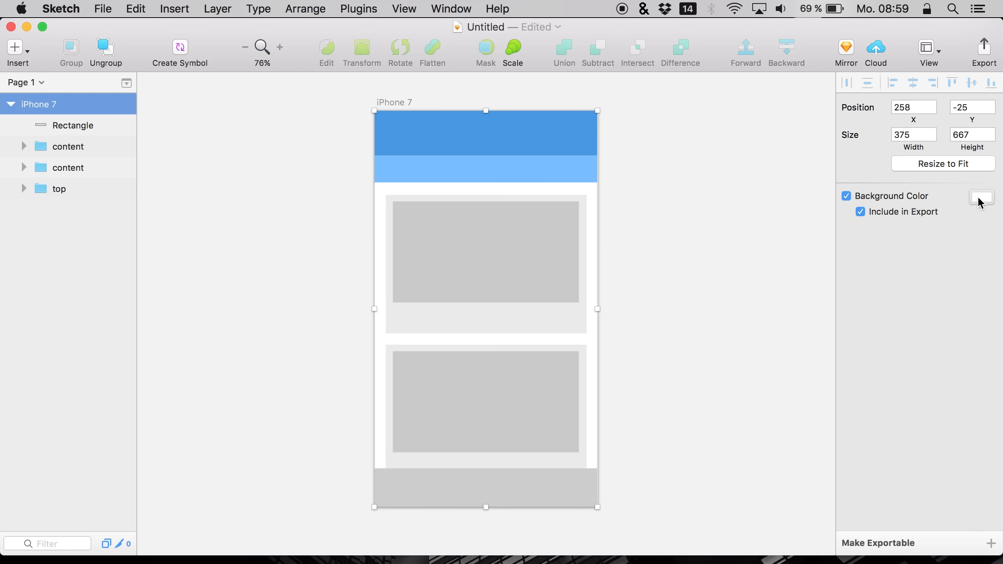
pyautogui.click(982, 197)
pyautogui.click(852, 235)
pyautogui.moveTo(851, 237); pyautogui.dragTo(819, 231)
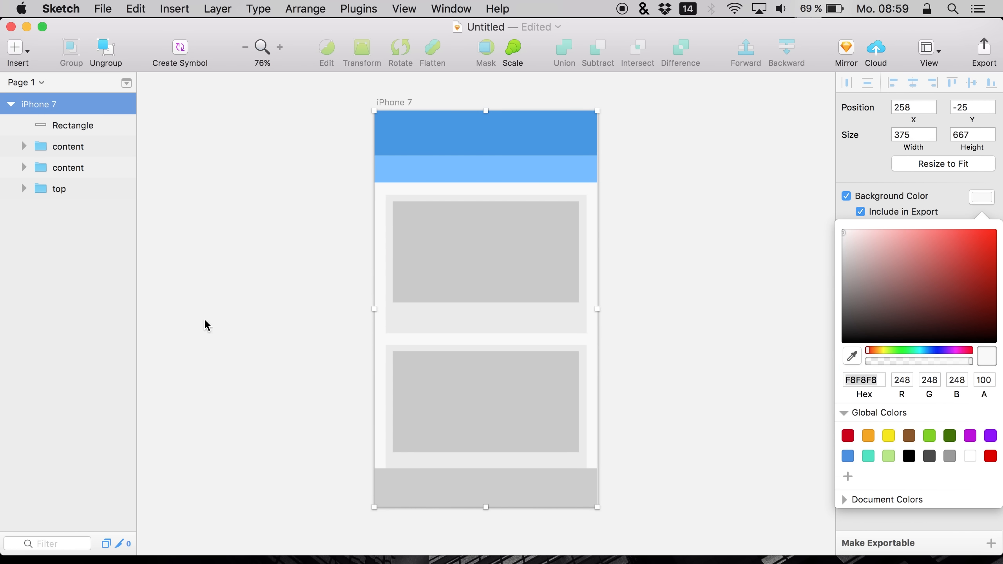
# Change the first content card's background rectangle fill to white FFFFFF
pyautogui.click(416, 314)
pyautogui.click(422, 312)
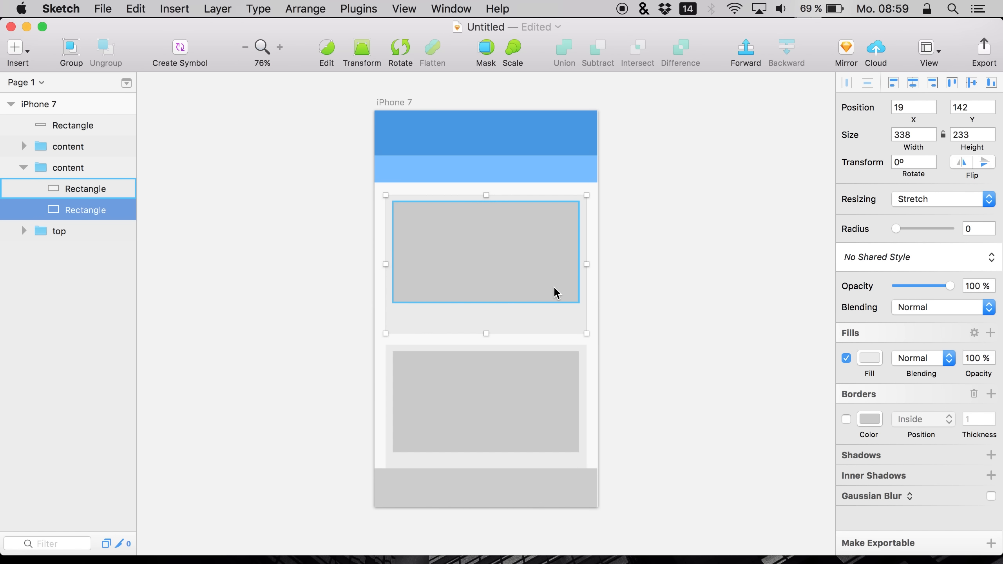
pyautogui.click(869, 358)
pyautogui.moveTo(873, 381); pyautogui.dragTo(671, 241)
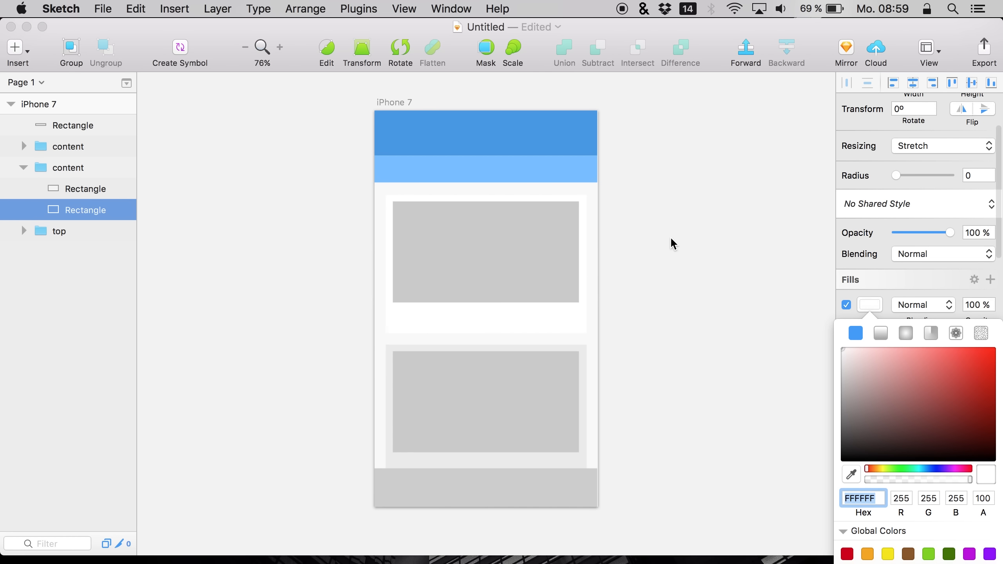
# Change the second content card's background rectangle fill to white as well
pyautogui.click(523, 469)
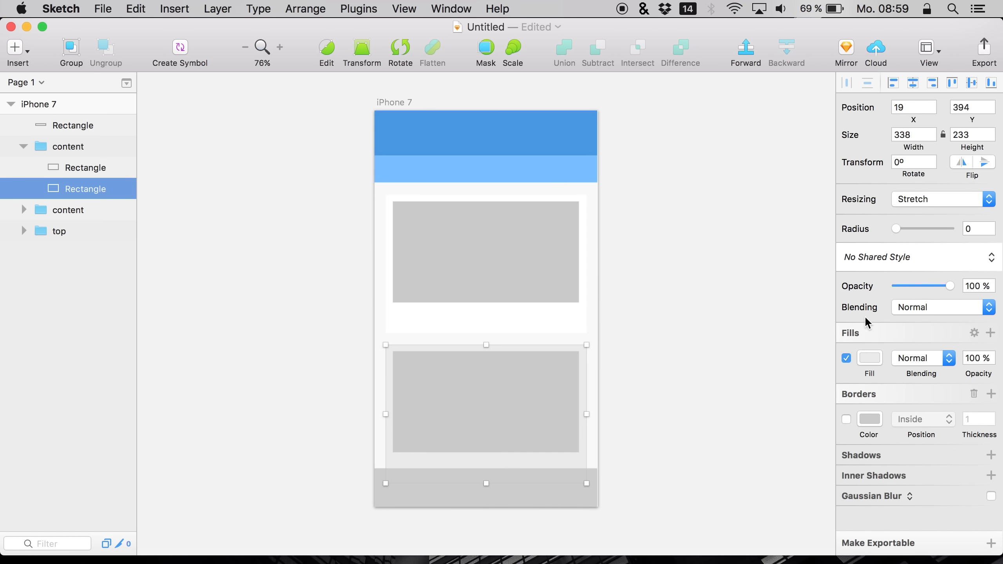
pyautogui.click(872, 361)
pyautogui.moveTo(866, 414); pyautogui.dragTo(583, 325)
pyautogui.click(592, 333)
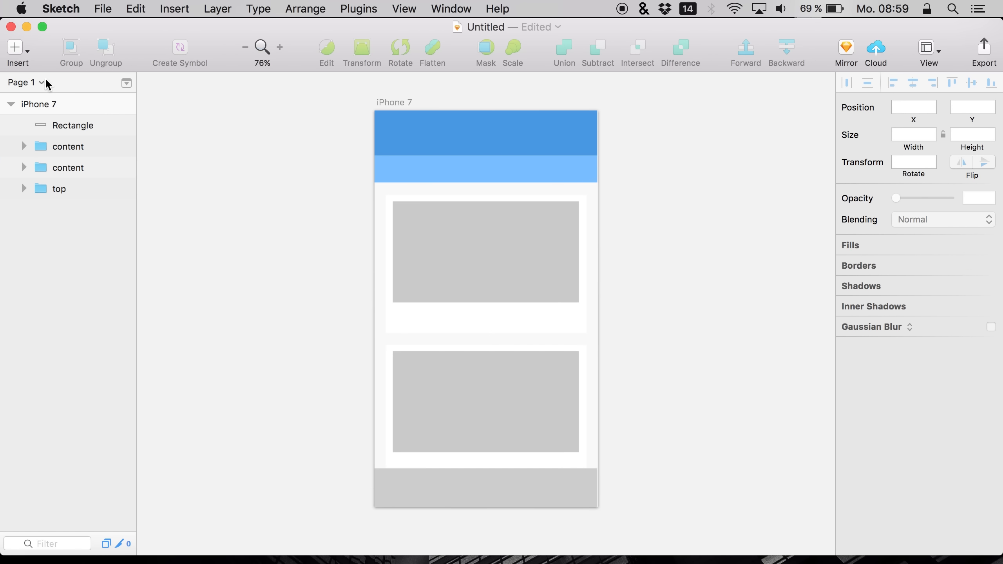
# Adjust the iPhone 7 artboard's background color in its color picker
pyautogui.click(44, 103)
pyautogui.click(987, 196)
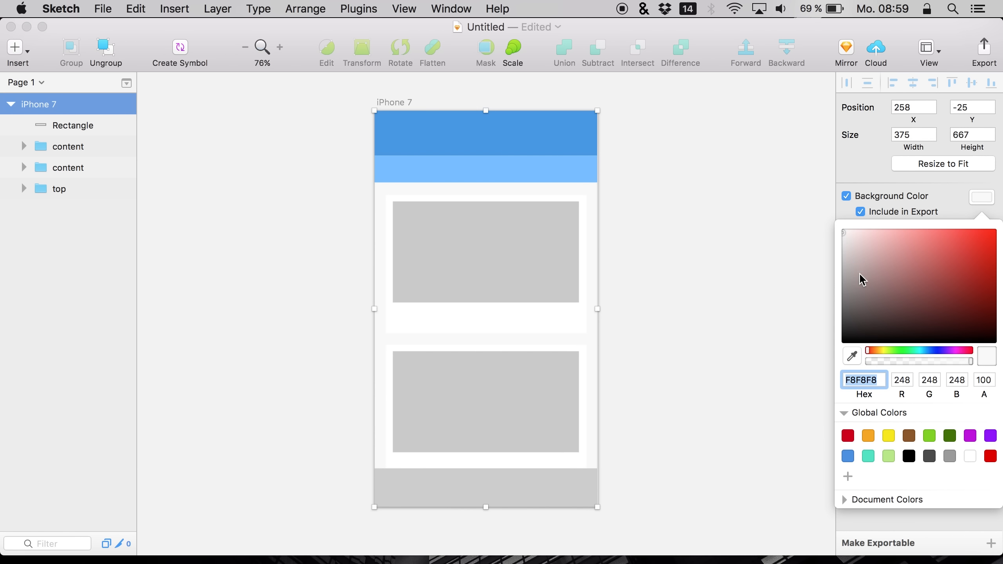
pyautogui.moveTo(847, 236); pyautogui.dragTo(812, 233)
# Sample the header's blue 4898E4 with the eyedropper for the footer bar's fill
pyautogui.click(414, 495)
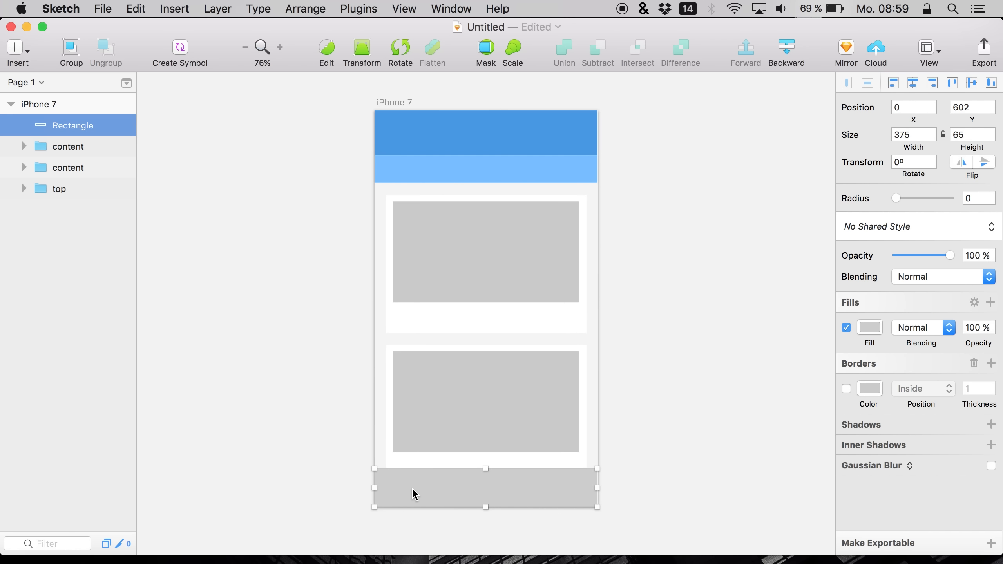
pyautogui.click(873, 335)
pyautogui.moveTo(820, 391); pyautogui.dragTo(842, 357)
pyautogui.click(850, 474)
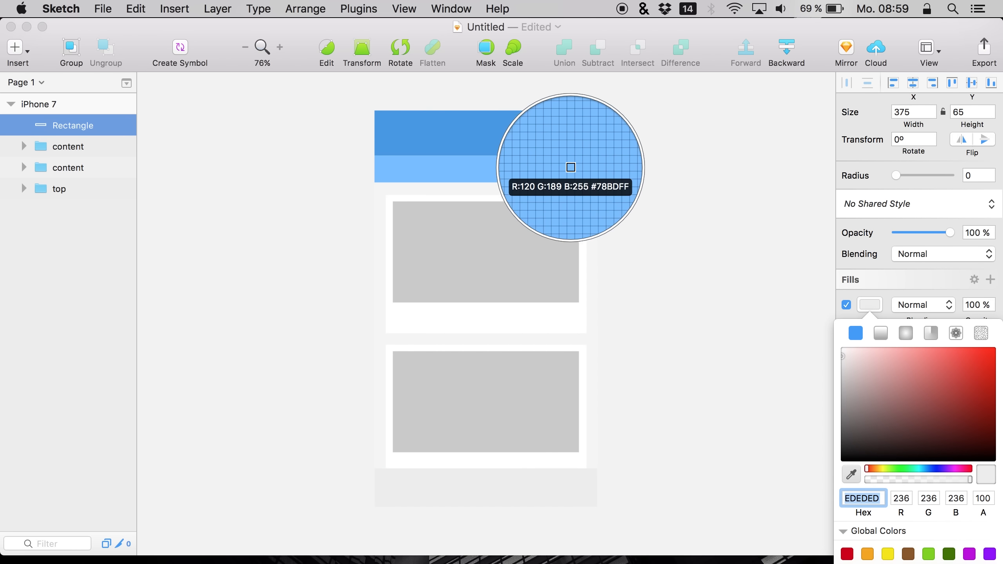
pyautogui.click(544, 141)
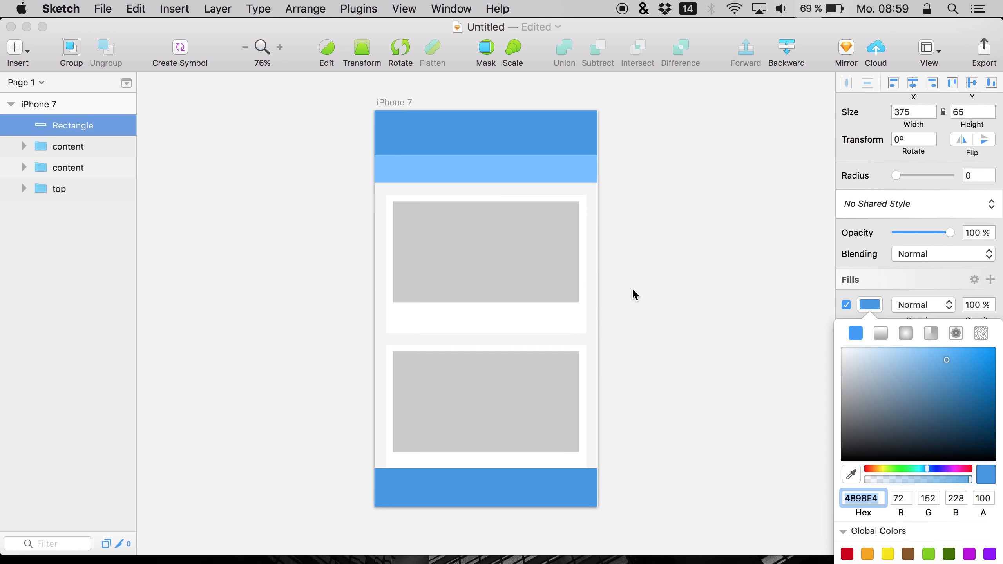
pyautogui.click(868, 301)
# Add a Background Blur of 20px to the footer bar
pyautogui.click(882, 466)
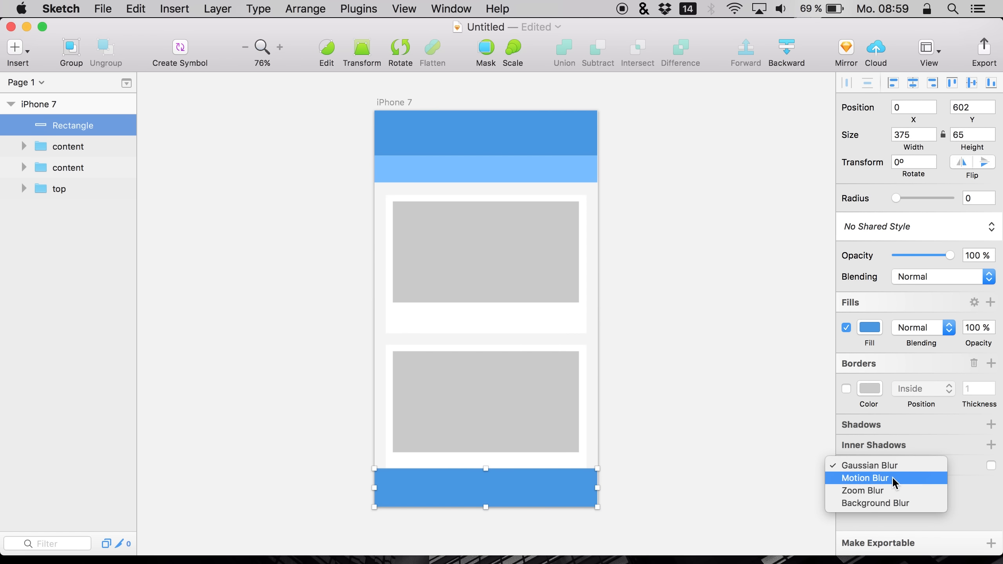
pyautogui.click(874, 503)
pyautogui.moveTo(907, 490); pyautogui.dragTo(919, 489)
pyautogui.moveTo(949, 254)
pyautogui.mouseDown()
pyautogui.moveTo(880, 260)
pyautogui.moveTo(953, 261)
pyautogui.mouseUp()
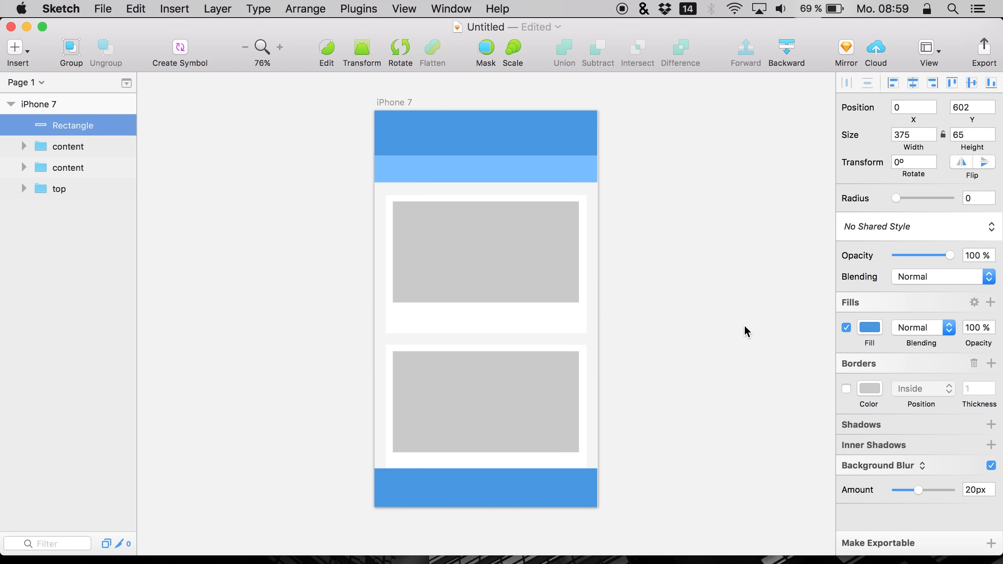
pyautogui.click(866, 333)
pyautogui.moveTo(895, 479); pyautogui.dragTo(983, 459)
pyautogui.click(871, 311)
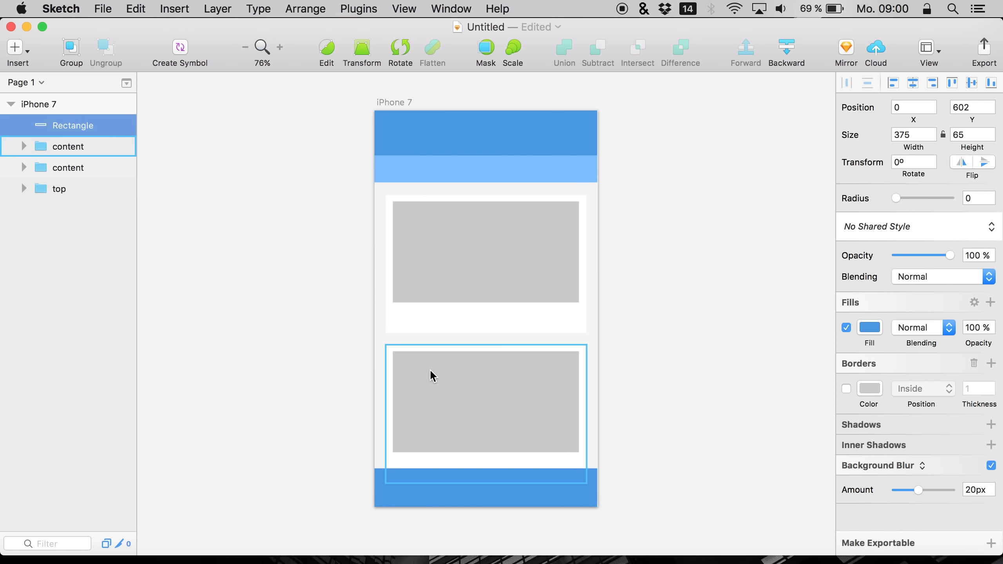
# Group the footer rectangle and rename the group bottom
pyautogui.click(250, 383)
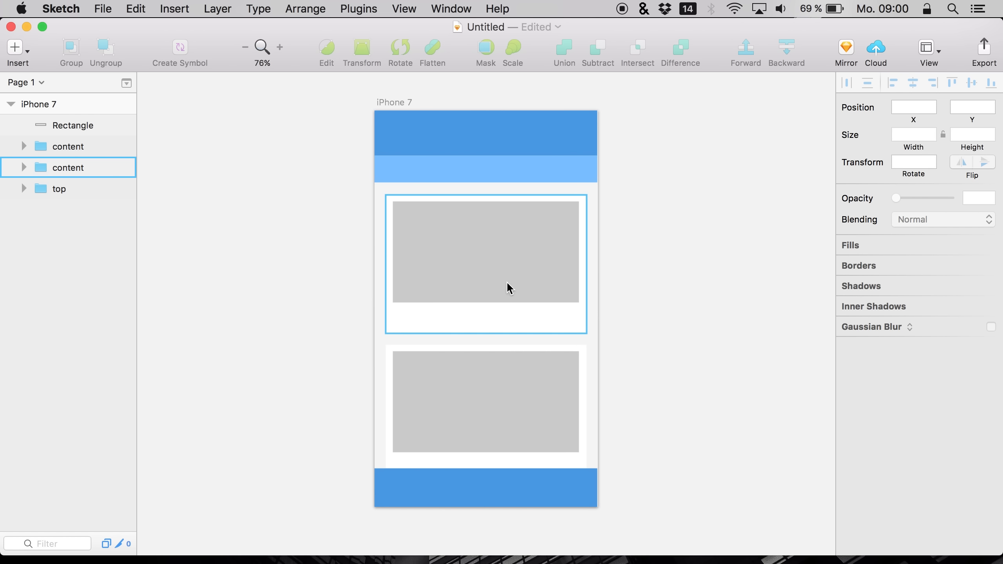
pyautogui.click(20, 169)
pyautogui.click(44, 124)
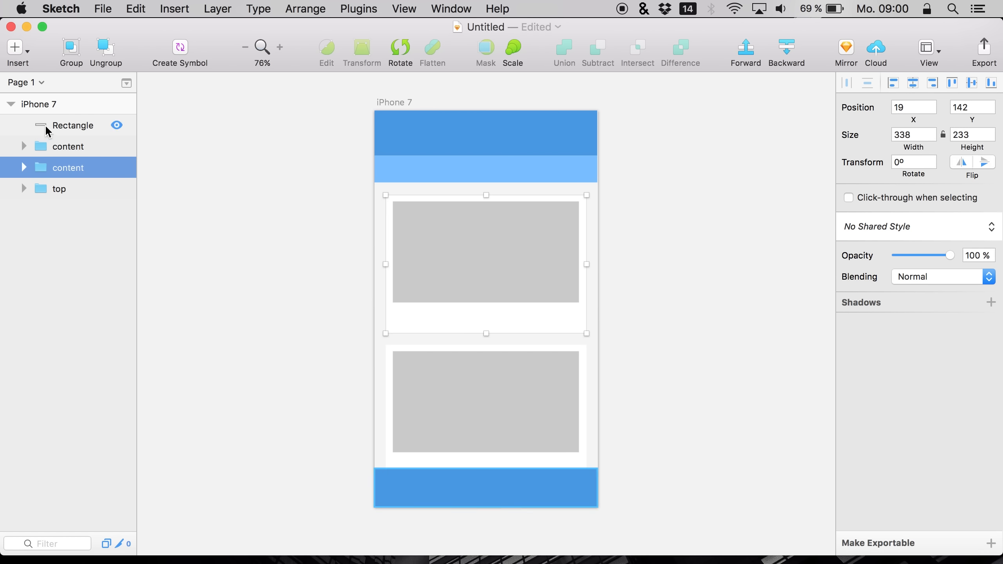
pyautogui.press('super+g')
pyautogui.doubleClick(65, 125)
pyautogui.write('bottom')
pyautogui.press('Return')
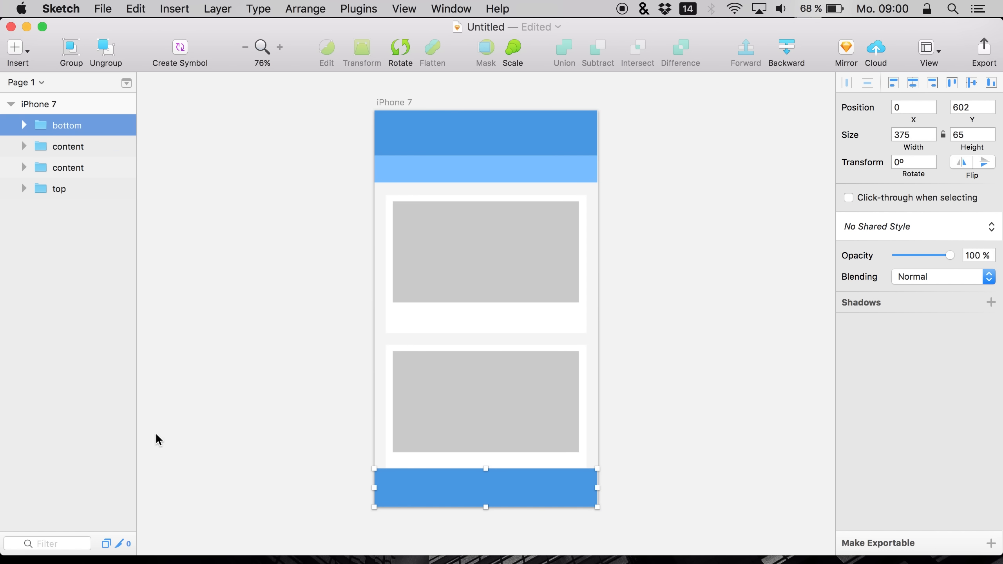
pyautogui.click(360, 448)
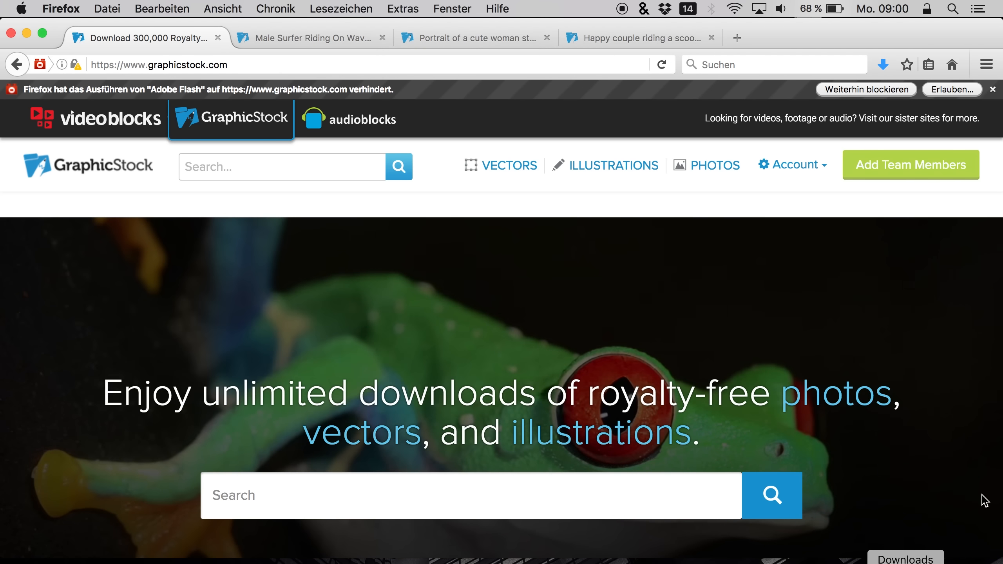
# Switch to Firefox and look through the open GraphicStock stock image tabs
pyautogui.click(992, 89)
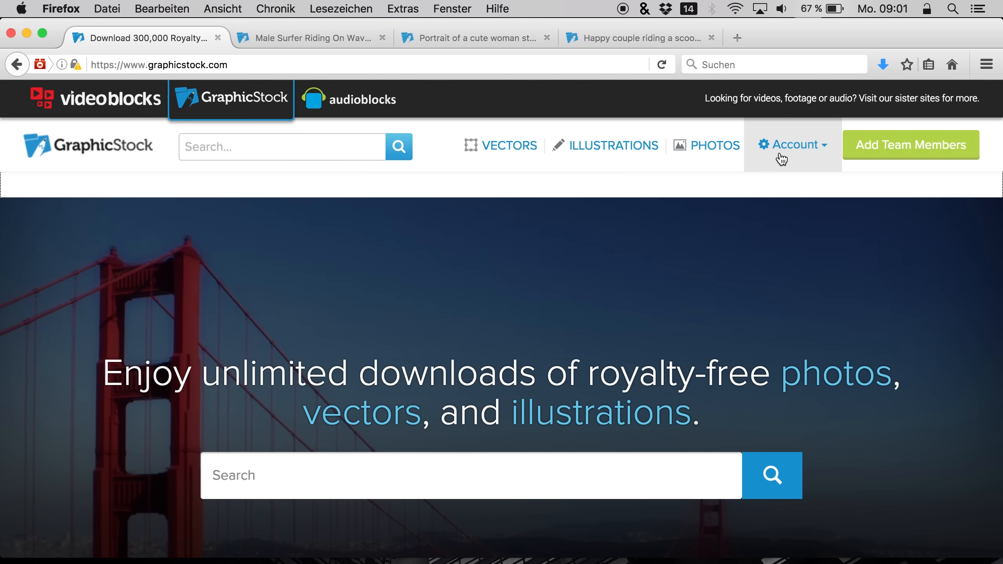
pyautogui.rightClick(779, 154)
pyautogui.click(742, 214)
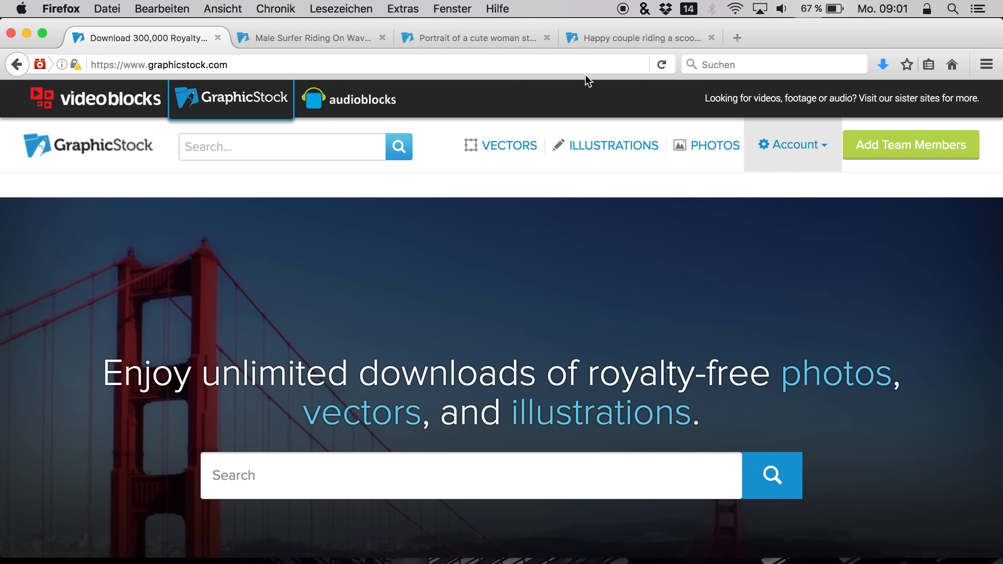
pyautogui.click(312, 43)
pyautogui.click(495, 38)
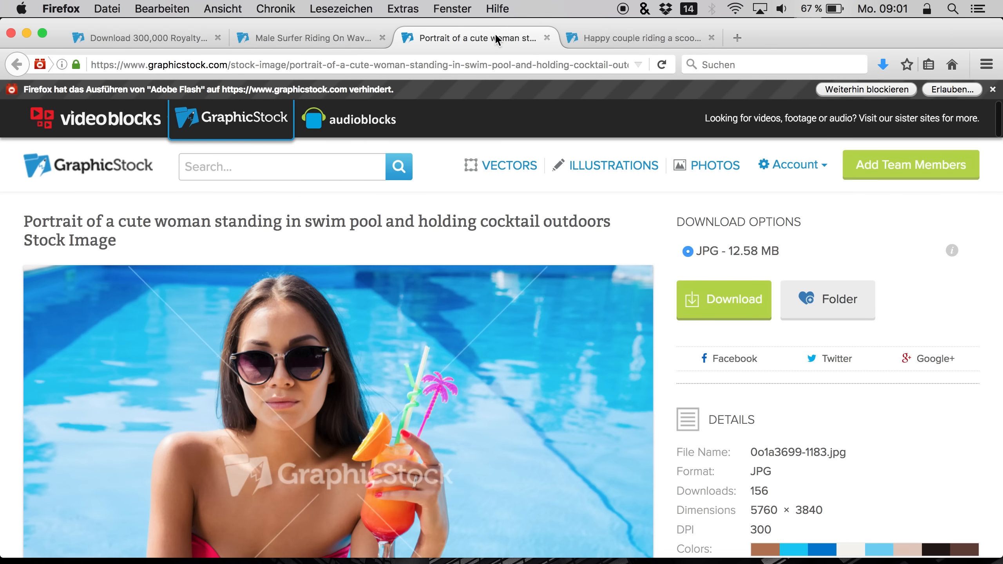
pyautogui.click(614, 38)
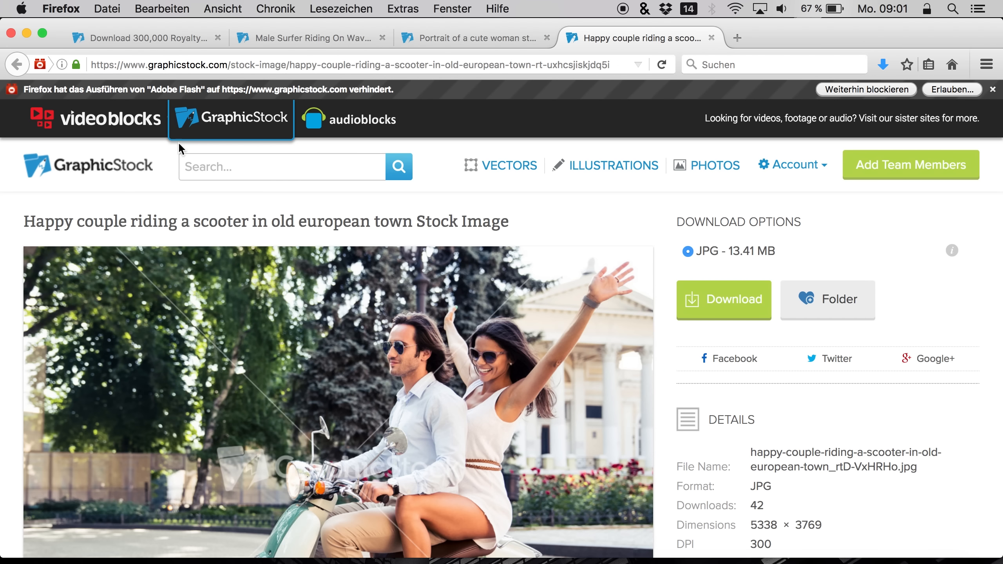
pyautogui.click(174, 40)
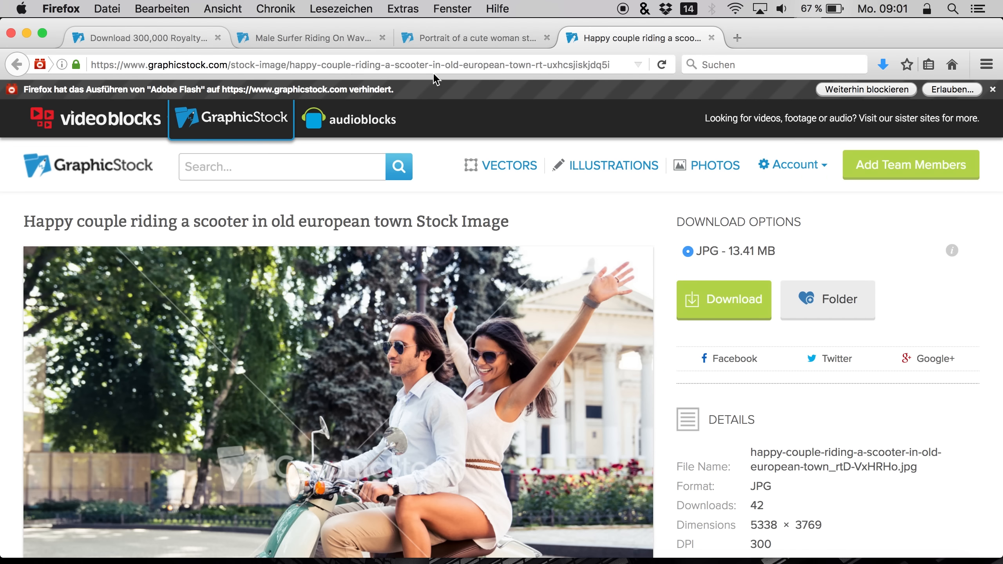
# Open the account's Project Folders and create a new folder named Trip
pyautogui.click(780, 145)
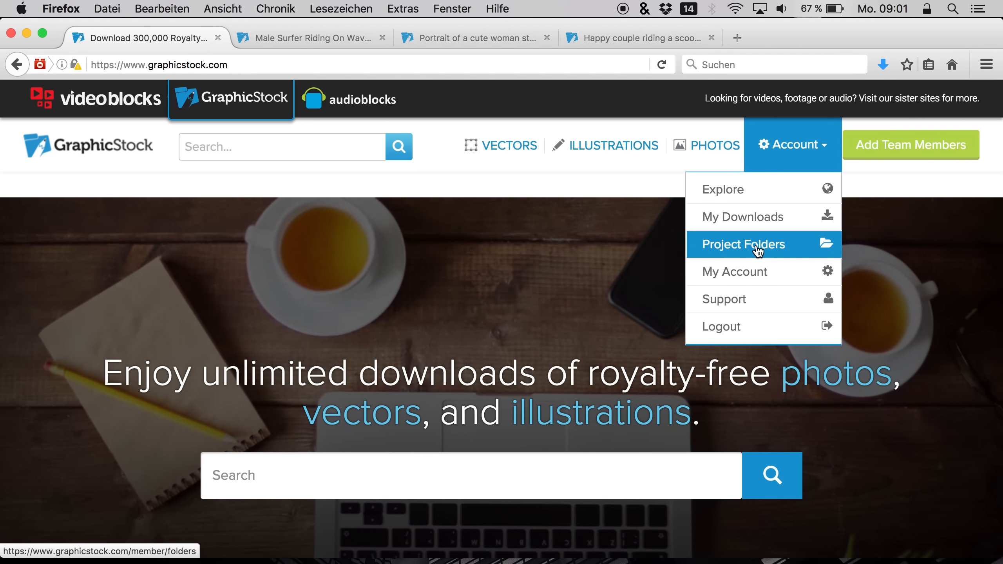
pyautogui.click(742, 244)
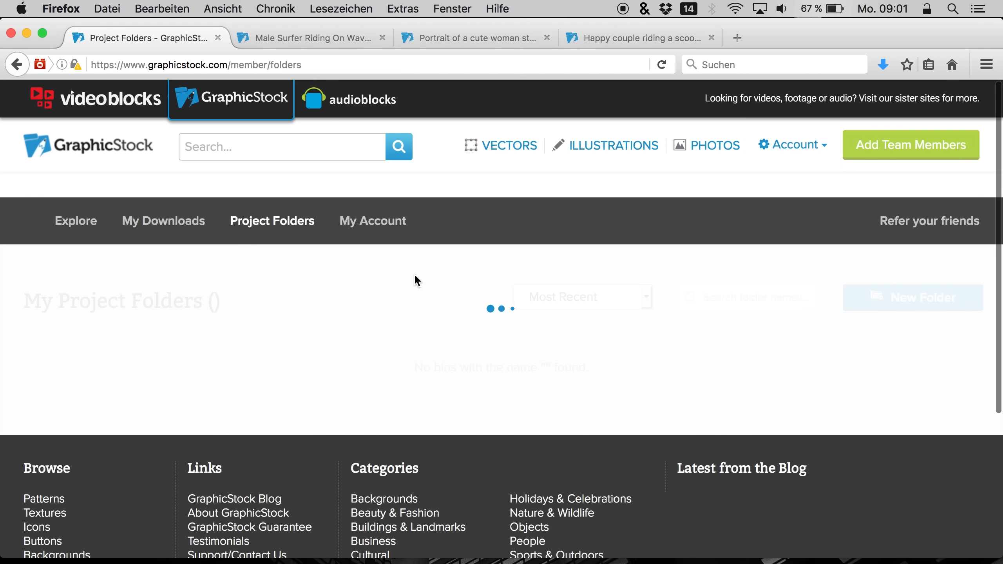
pyautogui.click(908, 307)
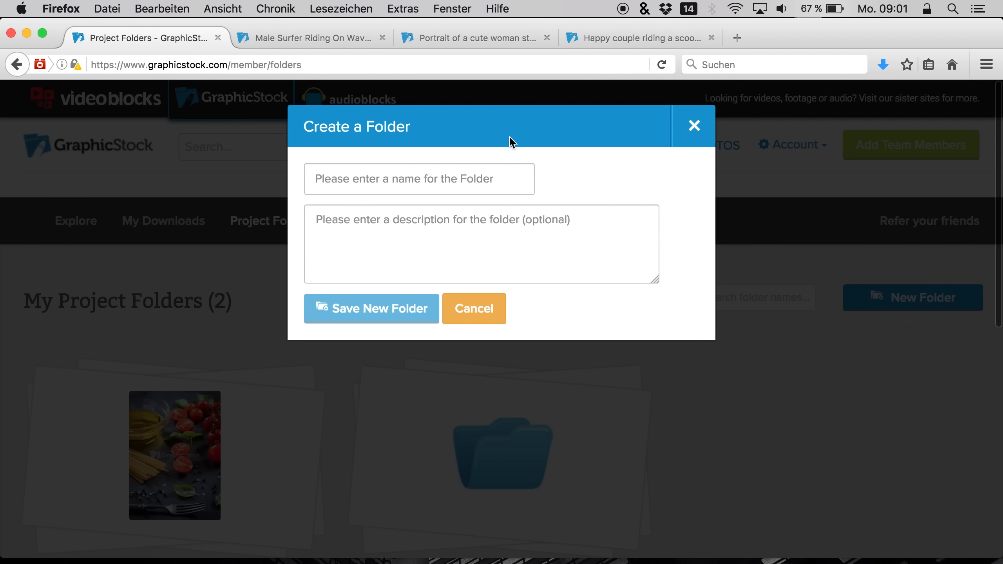
pyautogui.click(455, 176)
pyautogui.write('RTr')
pyautogui.press('BackSpace')
pyautogui.press('BackSpace')
pyautogui.press('BackSpace')
pyautogui.write('Trip')
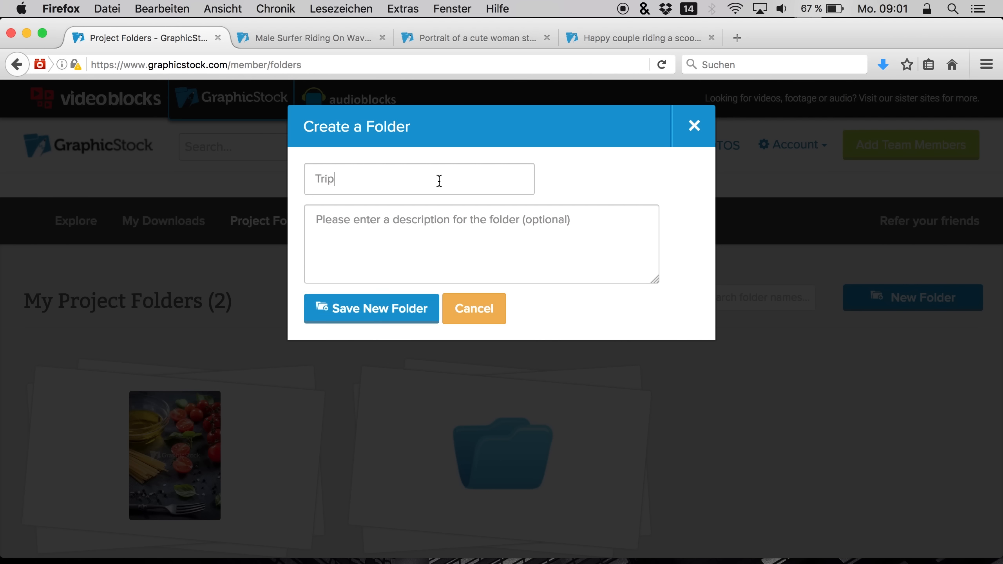
pyautogui.click(351, 316)
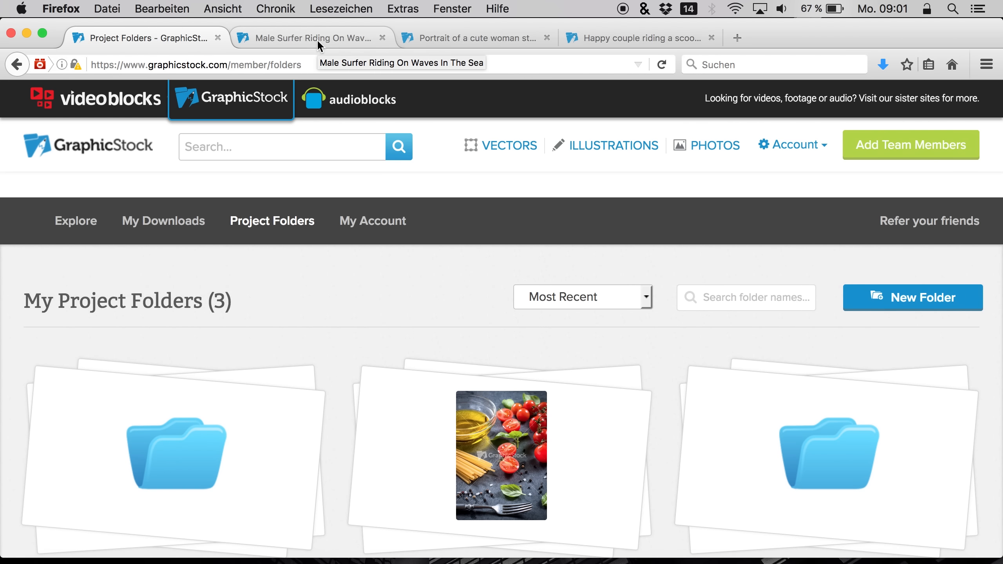
# Add the male surfer stock image to the Trip folder
pyautogui.scroll(-3, 303, 326)
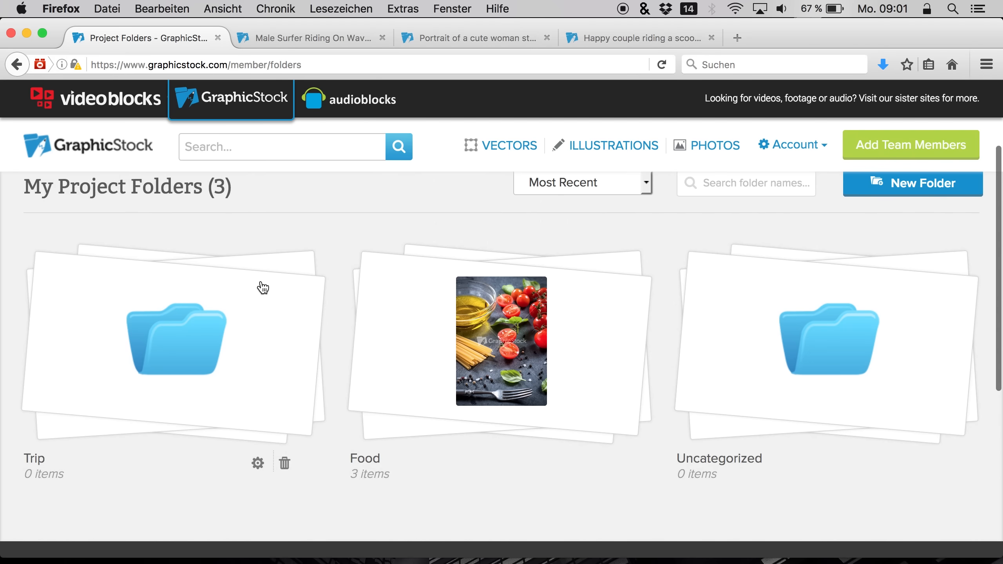
pyautogui.click(344, 36)
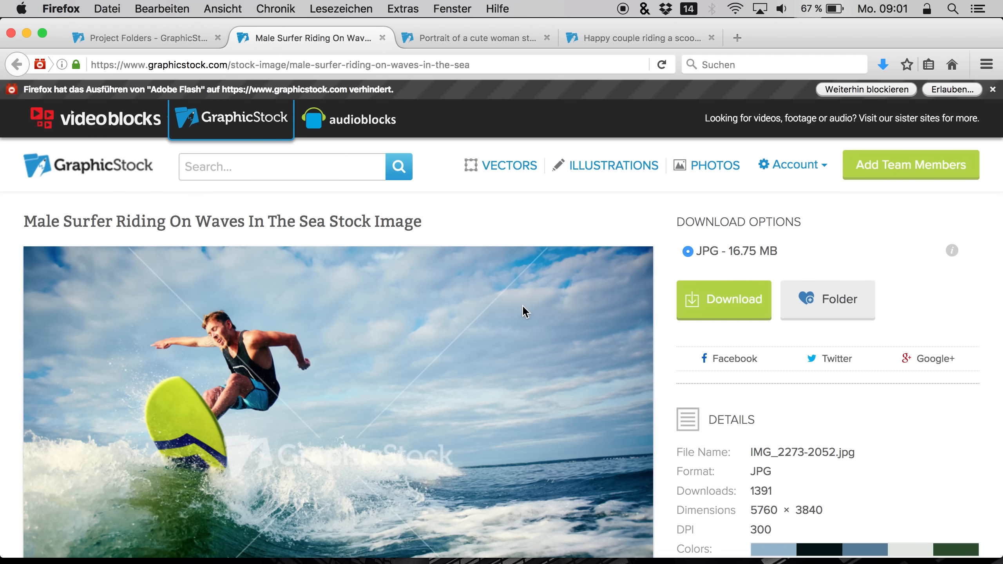
pyautogui.click(864, 314)
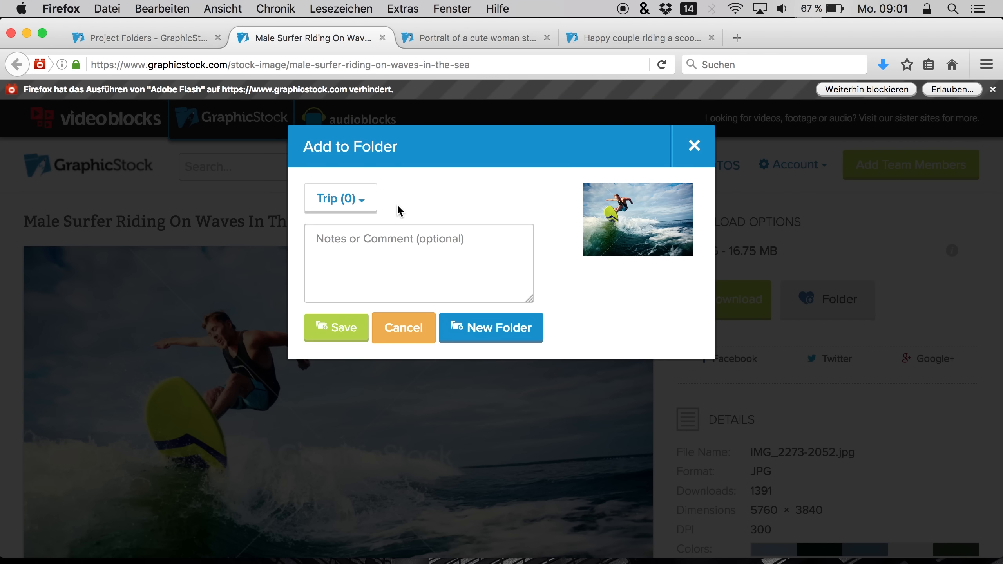
pyautogui.click(357, 202)
pyautogui.click(414, 231)
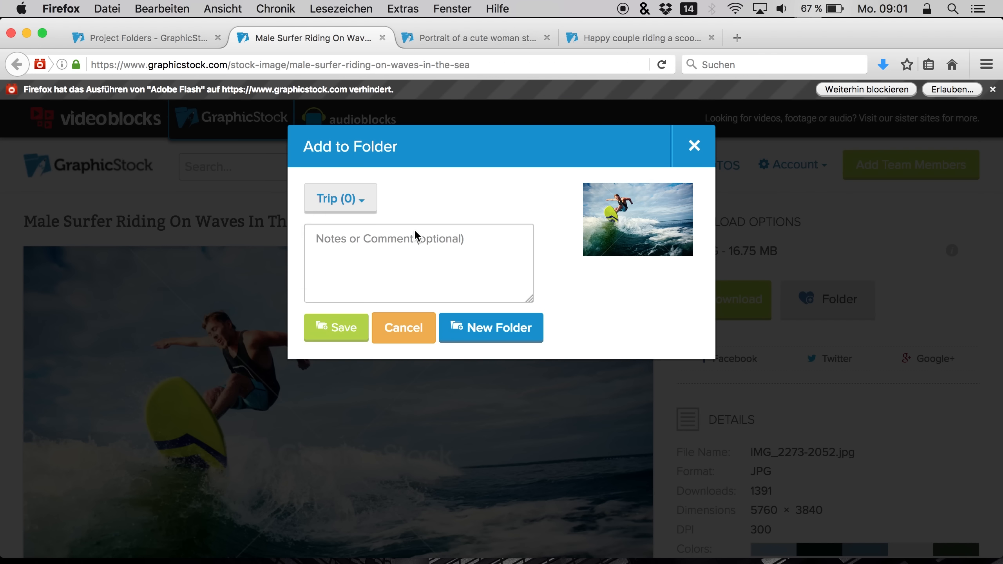
pyautogui.click(339, 325)
# Add the woman in the swim pool stock image to the Trip folder
pyautogui.click(500, 44)
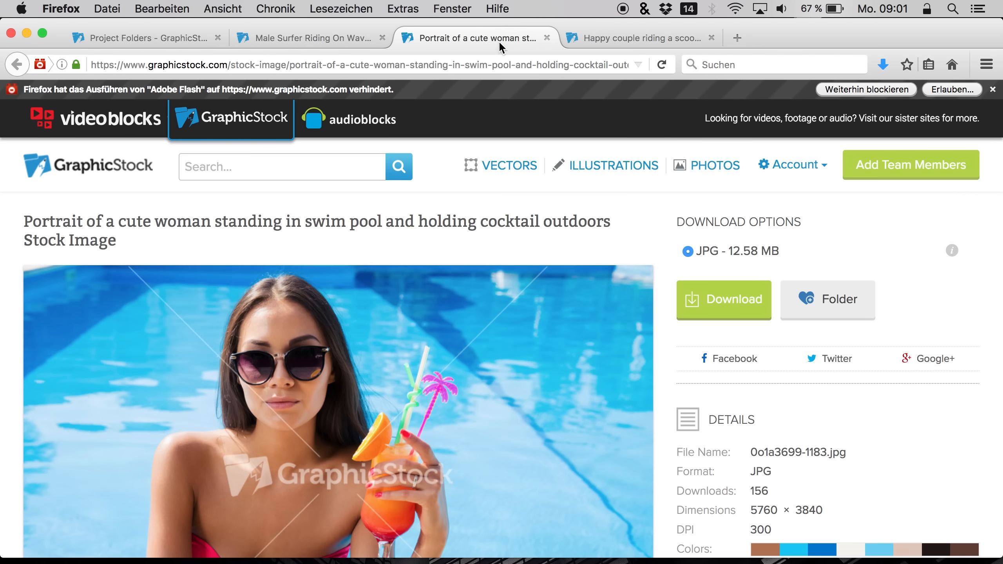
pyautogui.click(819, 297)
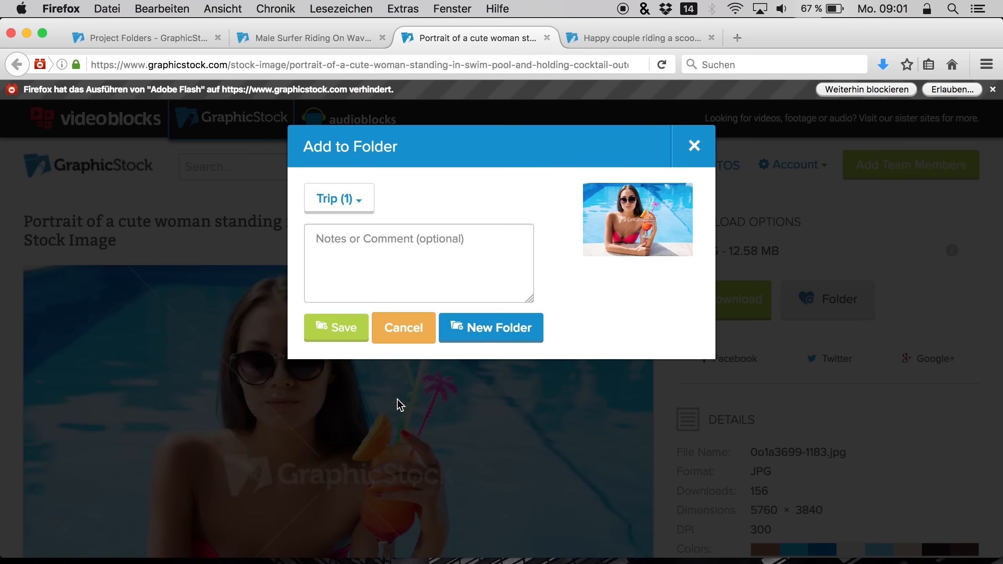
pyautogui.click(348, 343)
# Add the couple riding a scooter stock image to the Trip folder
pyautogui.click(640, 37)
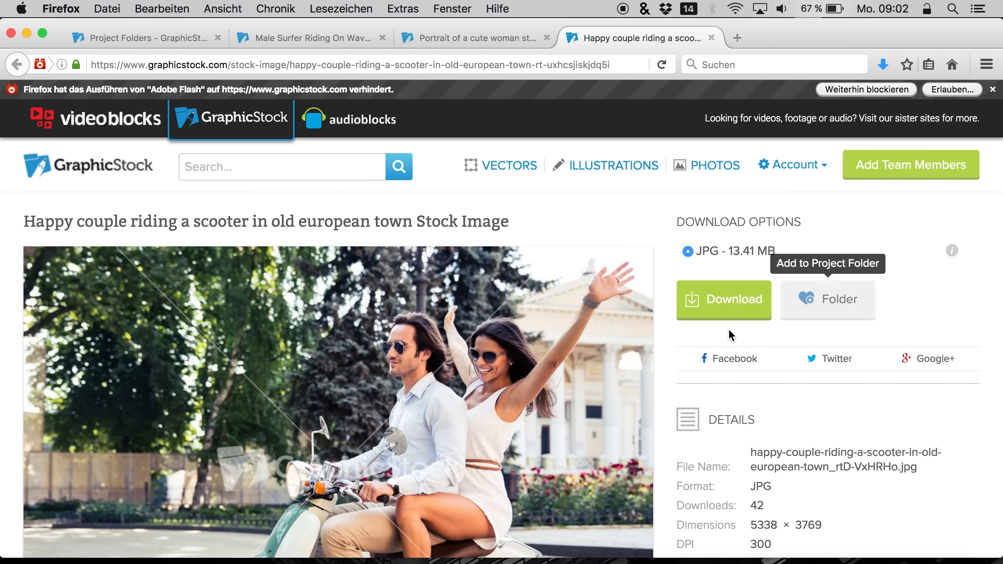
pyautogui.click(803, 304)
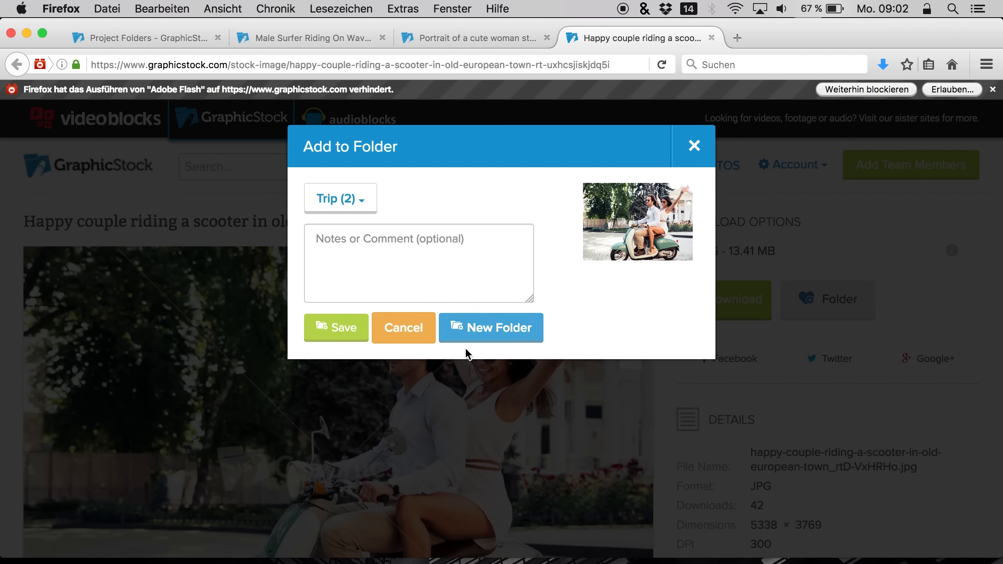
pyautogui.click(347, 327)
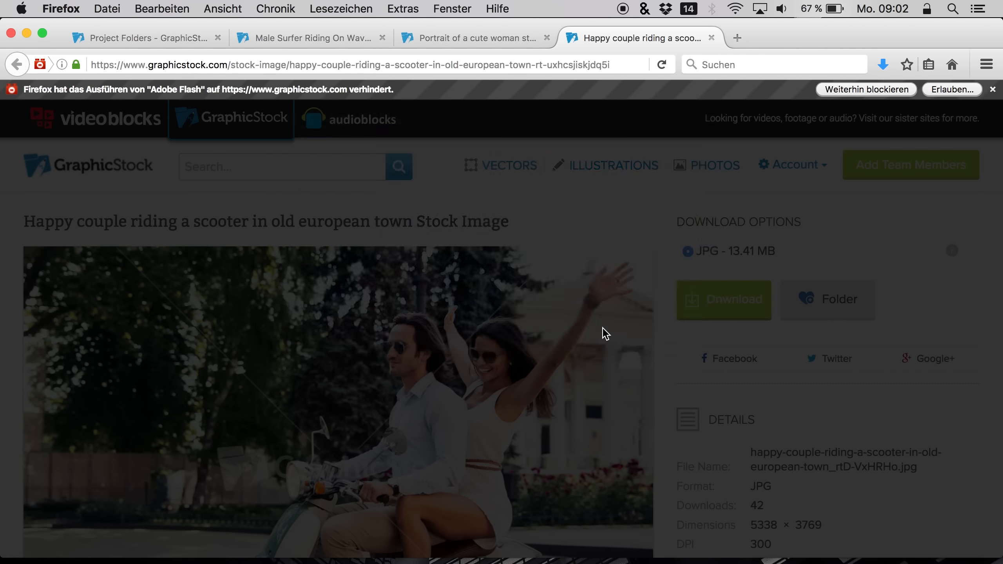
pyautogui.scroll(-5, 653, 312)
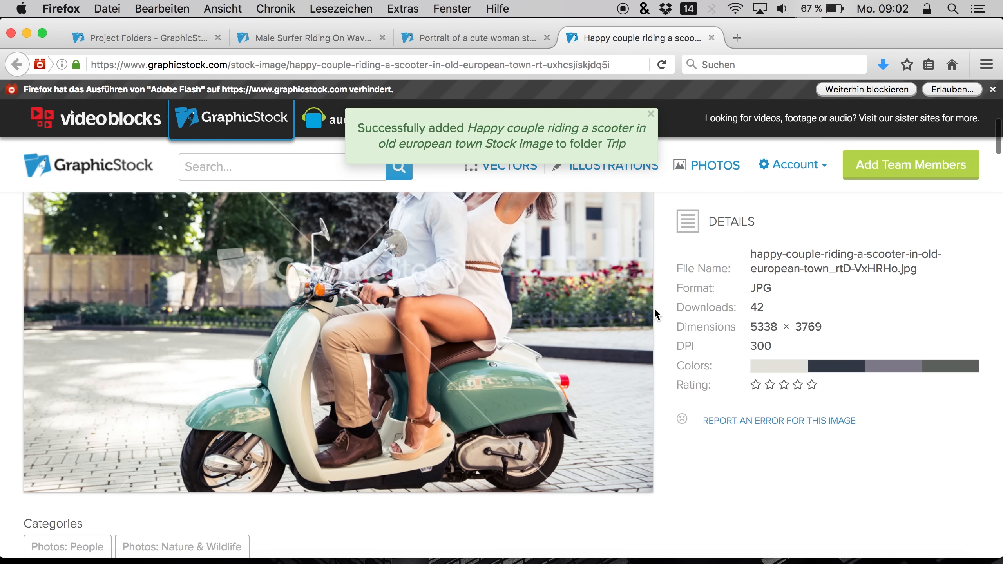
# Scroll the scooter image page and return to the GraphicStock home page
pyautogui.scroll(5, 654, 310)
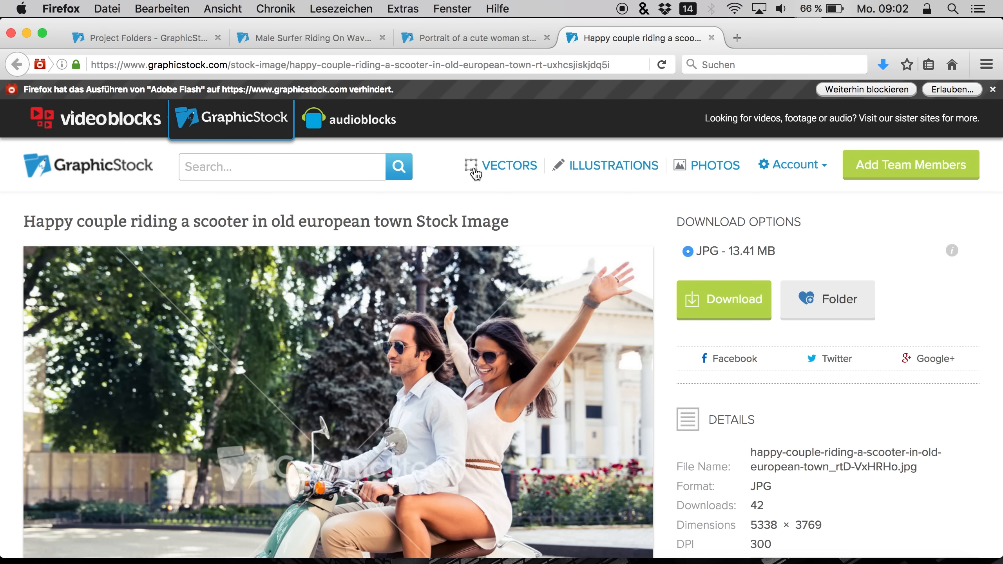
pyautogui.scroll(-1, 462, 314)
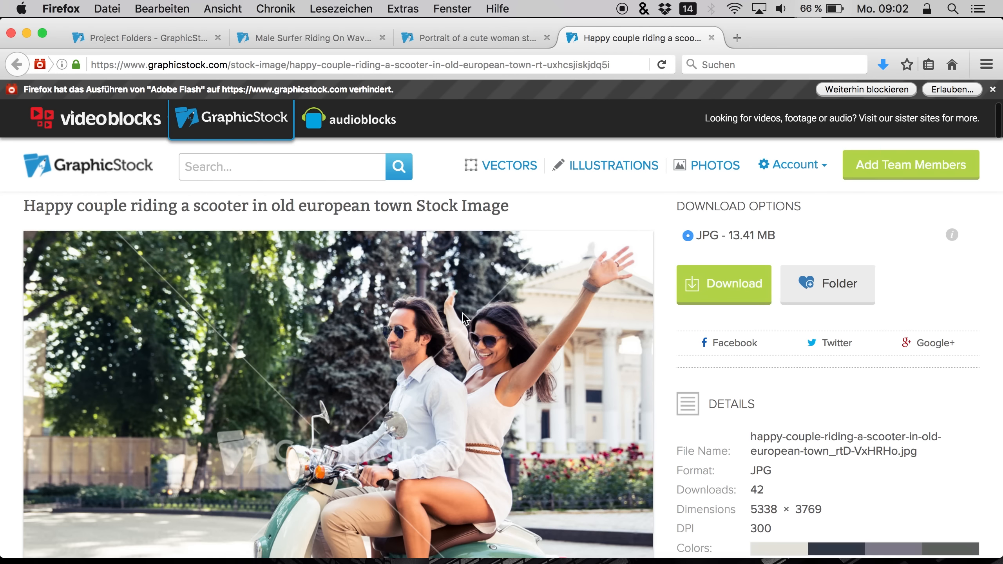
pyautogui.scroll(1, 463, 316)
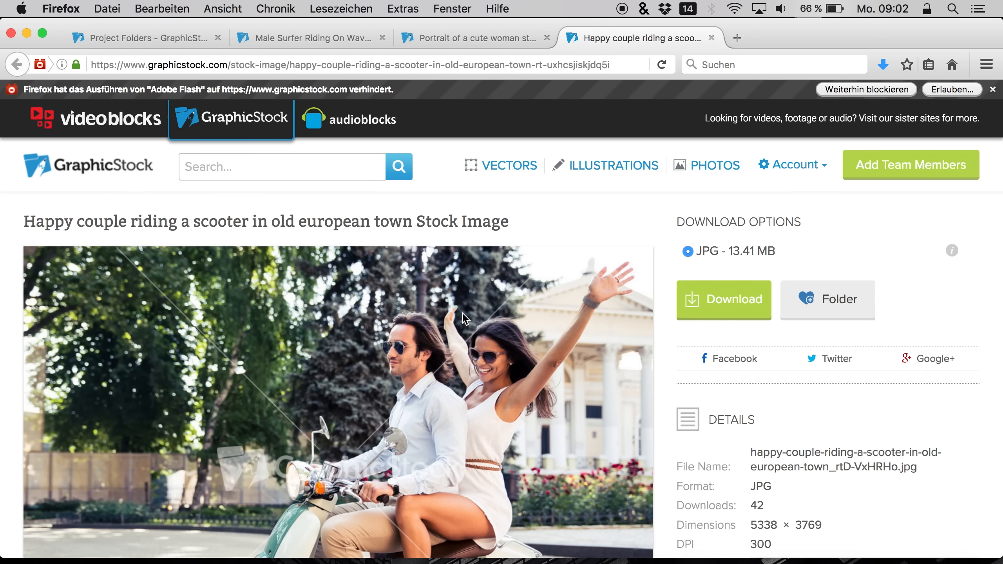
pyautogui.click(80, 170)
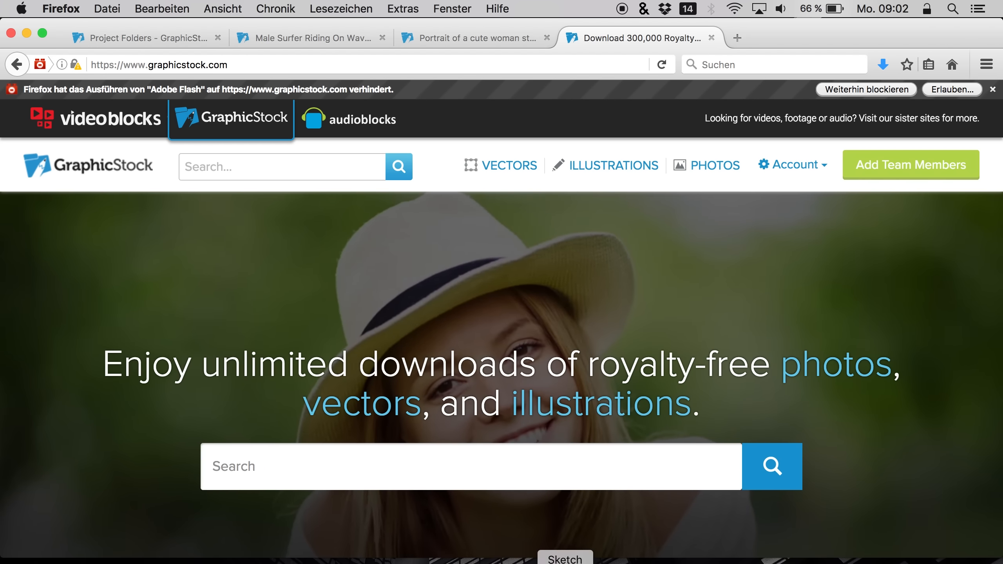
# Switch to Sketch and browse the downloaded stock images in the Downloads stack
pyautogui.click(565, 561)
pyautogui.click(905, 560)
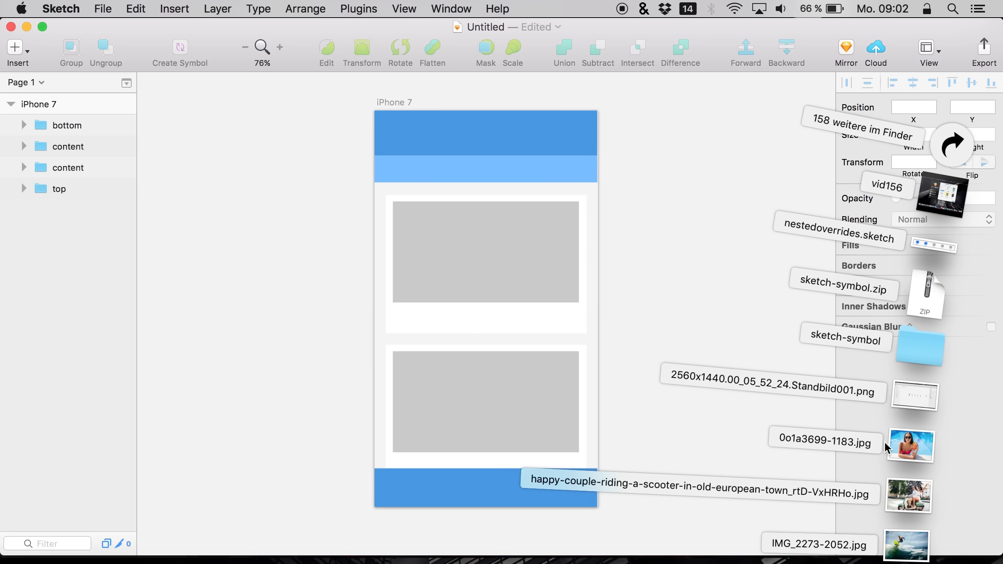
pyautogui.click(671, 282)
pyautogui.click(908, 560)
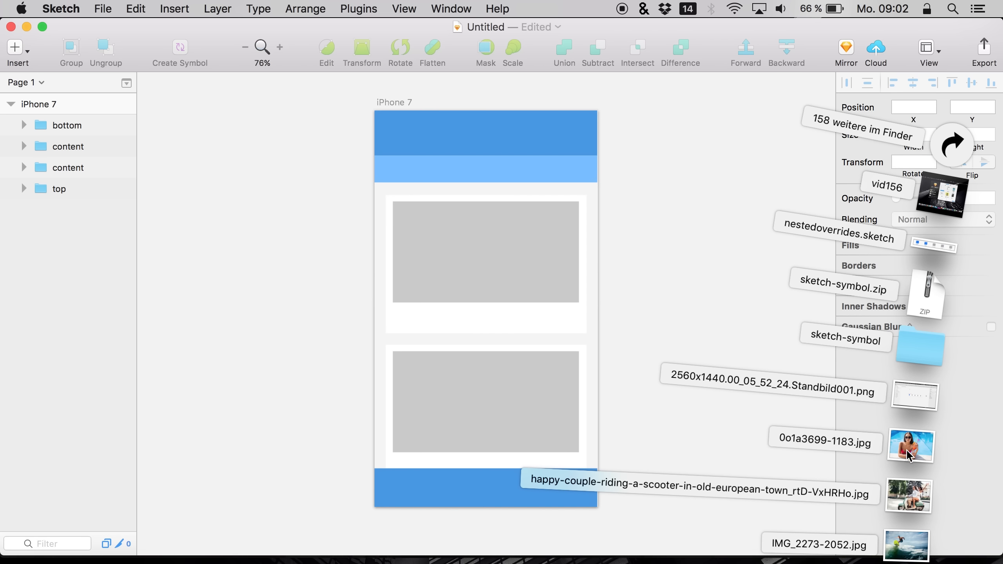
pyautogui.click(497, 230)
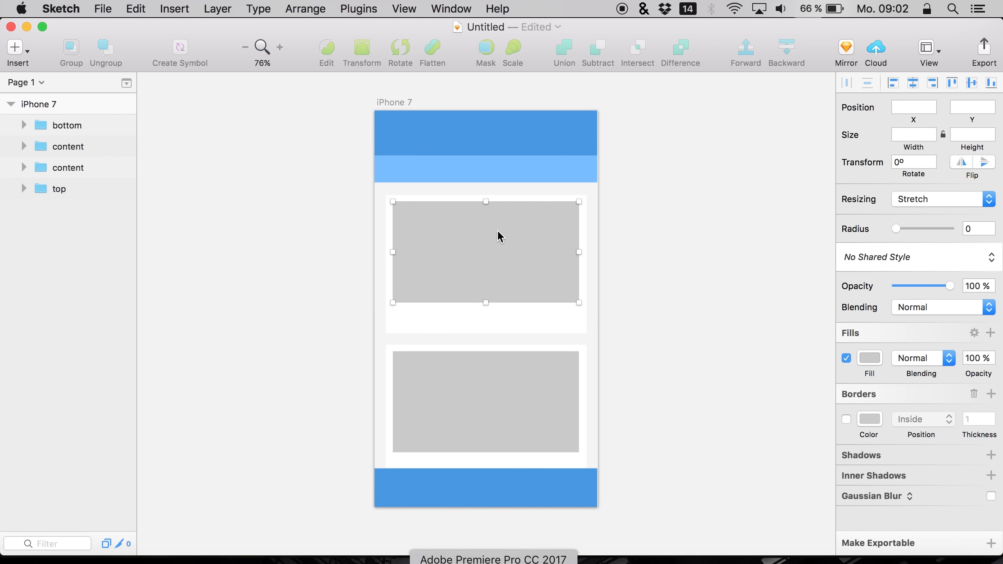
pyautogui.click(496, 229)
# Turn the gray image placeholder rectangles in both content groups into masks
pyautogui.click(23, 146)
pyautogui.moveTo(49, 281); pyautogui.dragTo(57, 270)
pyautogui.click(24, 209)
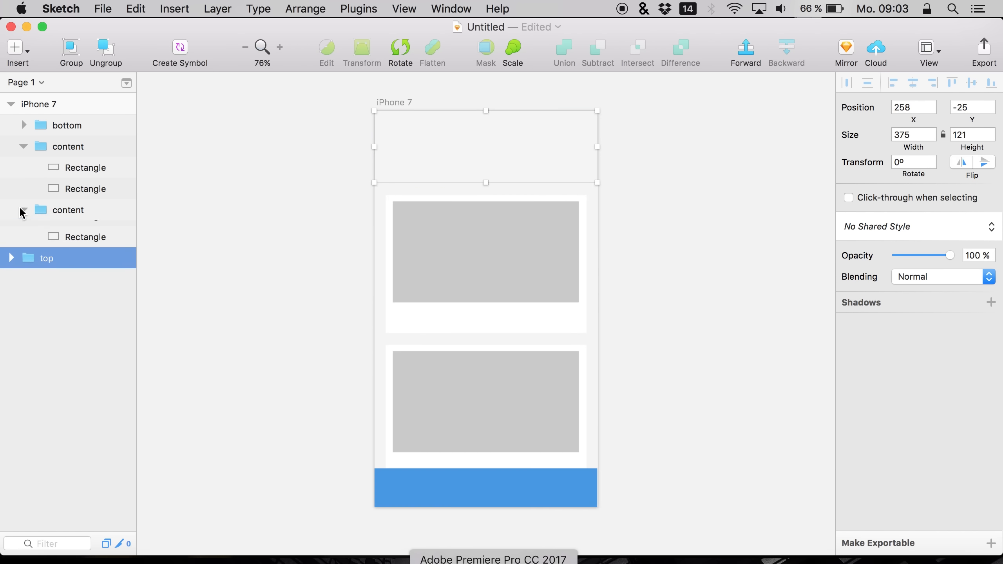
pyautogui.click(74, 167)
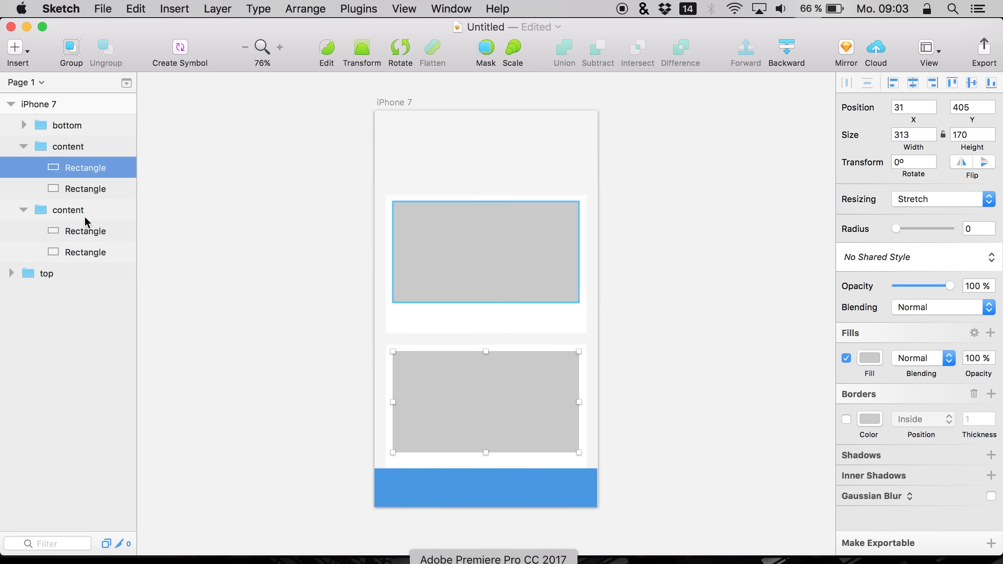
pyautogui.rightClick(77, 168)
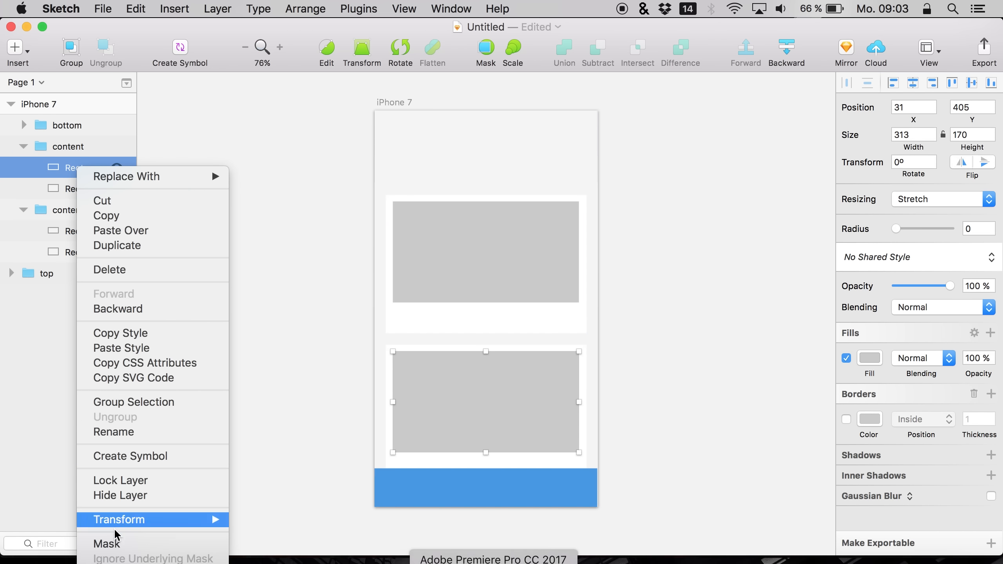
pyautogui.click(112, 542)
pyautogui.rightClick(74, 232)
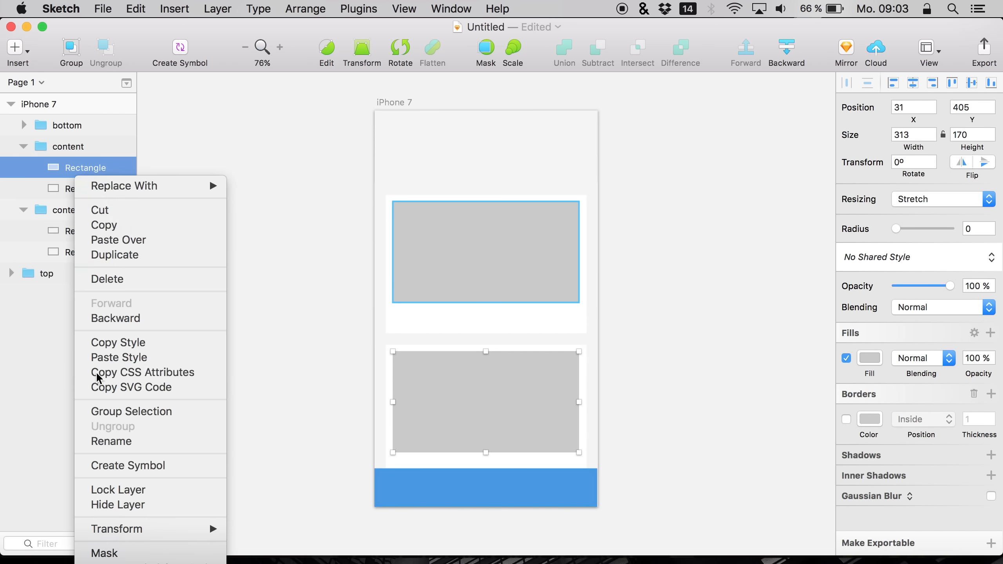
pyautogui.click(106, 550)
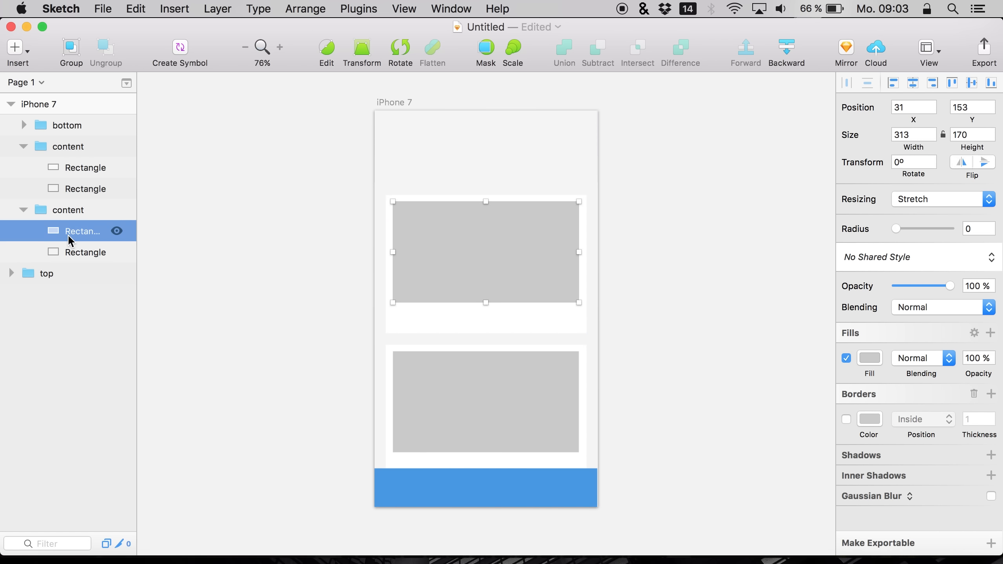
# Drop the pool photo 0o1a3699-1183.jpg from Downloads into the upper card's masked group
pyautogui.click(906, 561)
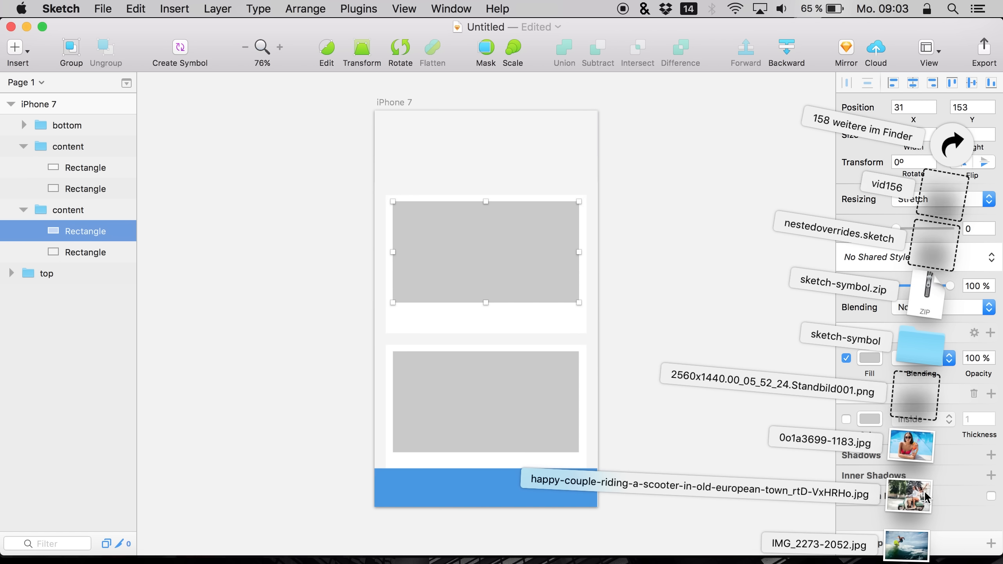
pyautogui.moveTo(662, 366); pyautogui.dragTo(462, 237)
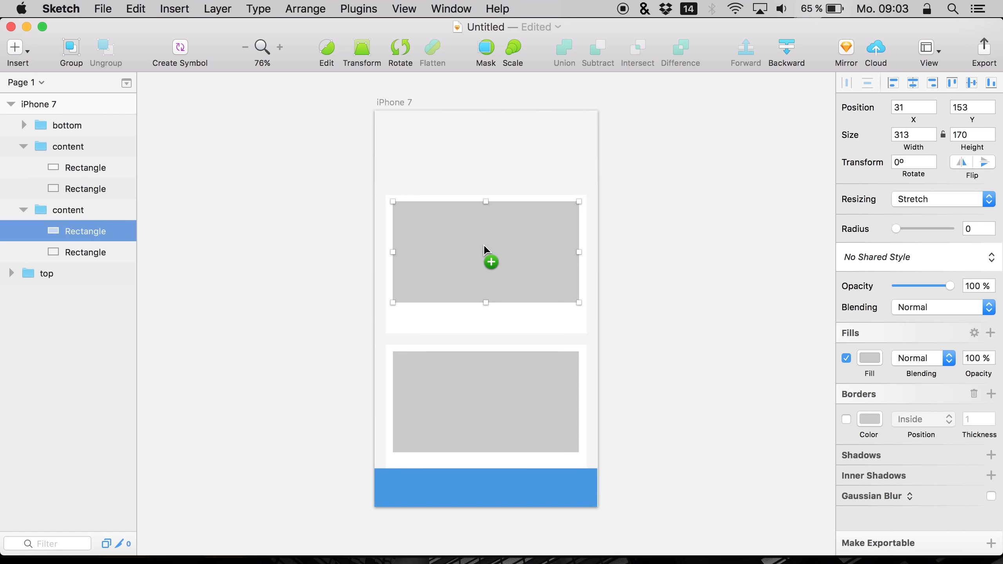
pyautogui.moveTo(490, 250); pyautogui.dragTo(490, 250)
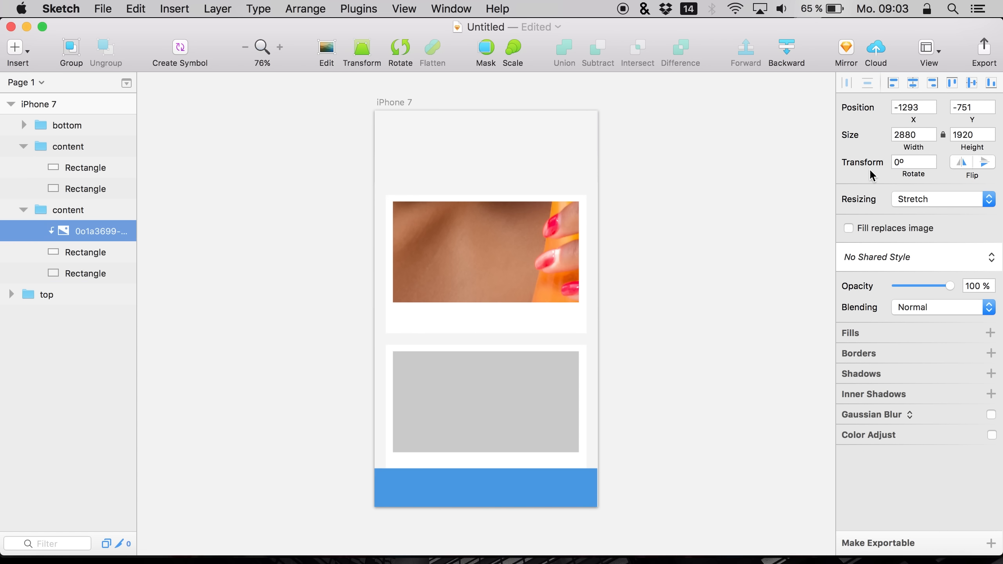
# Resize the pool photo to 300 px high, align it within the card and shift it to frame the woman
pyautogui.click(959, 133)
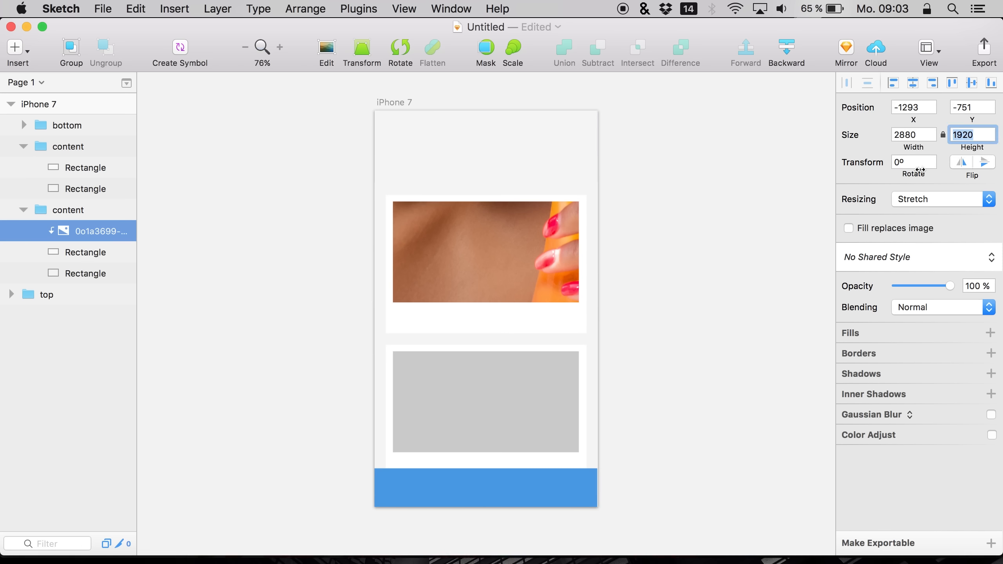
pyautogui.write('500')
pyautogui.press('Return')
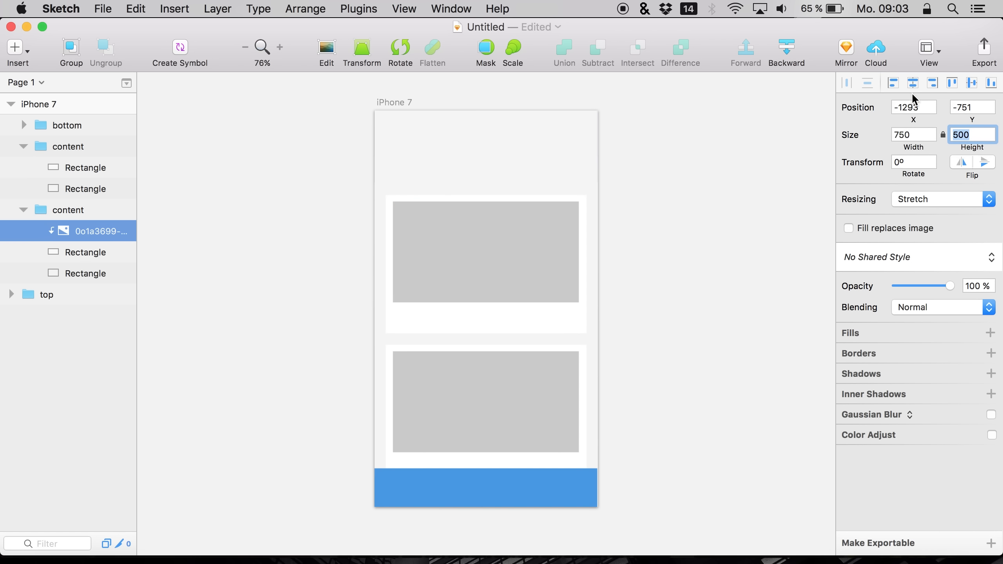
pyautogui.click(952, 82)
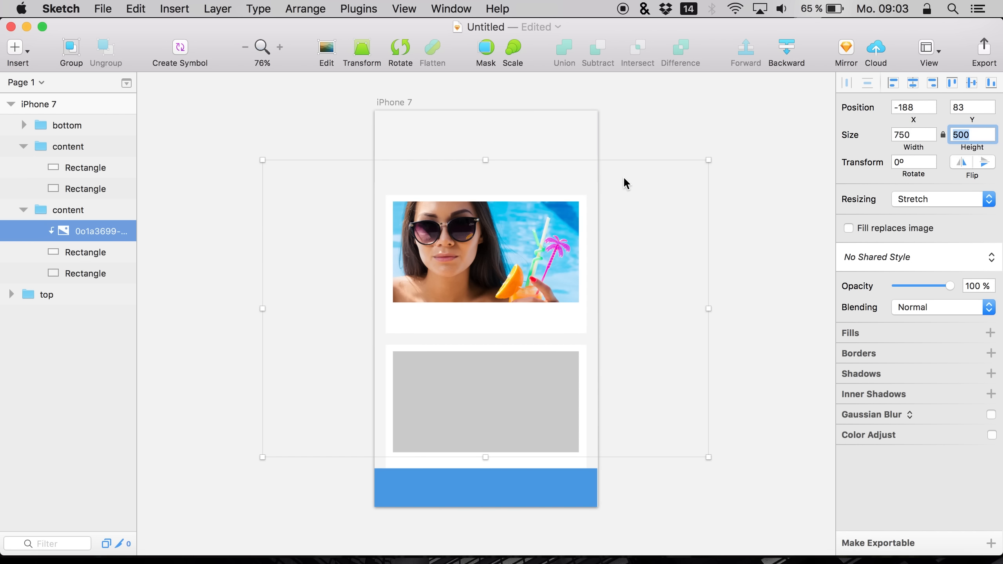
pyautogui.write('300')
pyautogui.press('Return')
pyautogui.click(911, 83)
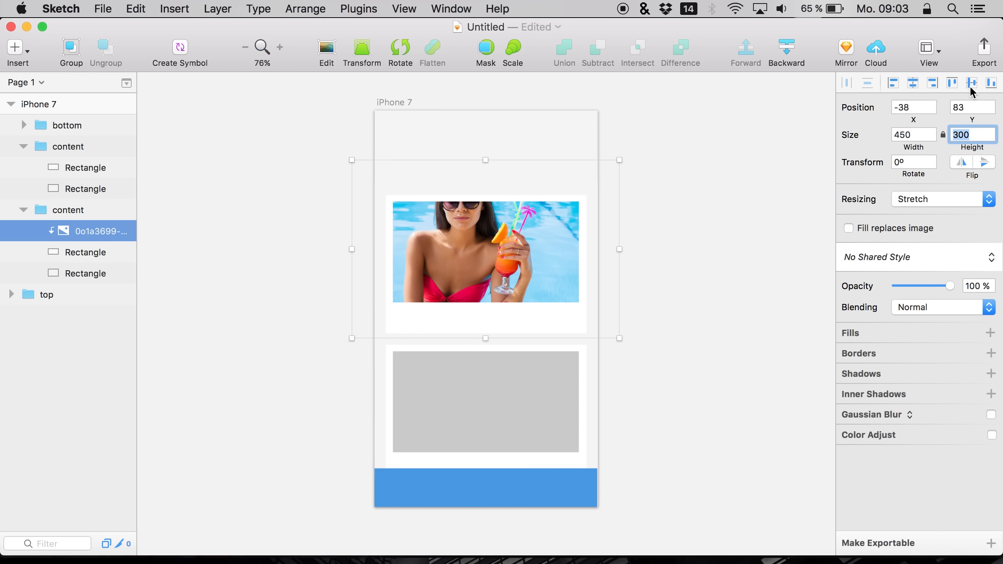
pyautogui.click(970, 84)
pyautogui.moveTo(528, 250); pyautogui.dragTo(560, 228)
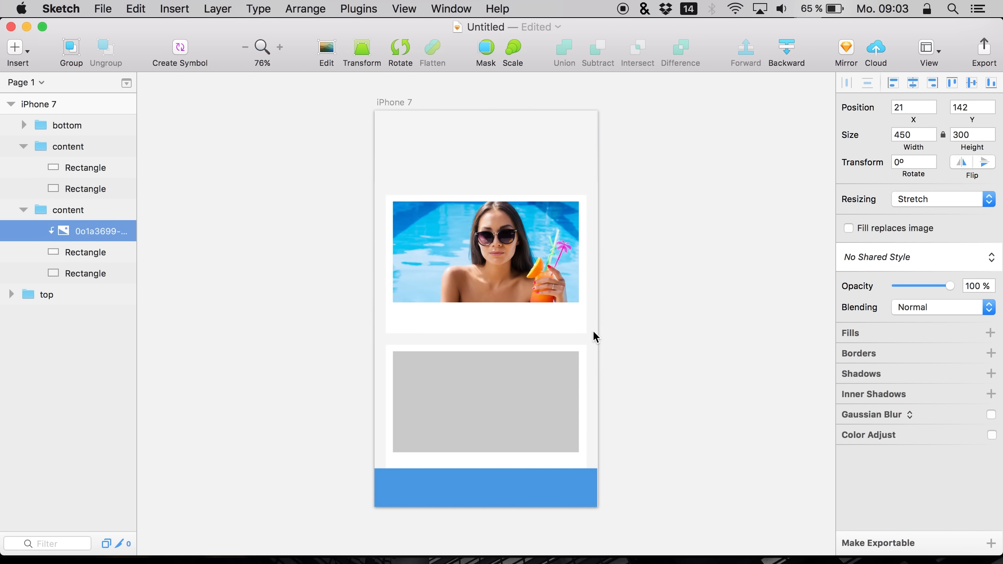
# Scale the pool photo down to about 324 × 216 px, center it horizontally and nudge it into place
pyautogui.click(11, 294)
pyautogui.click(11, 294)
pyautogui.click(24, 295)
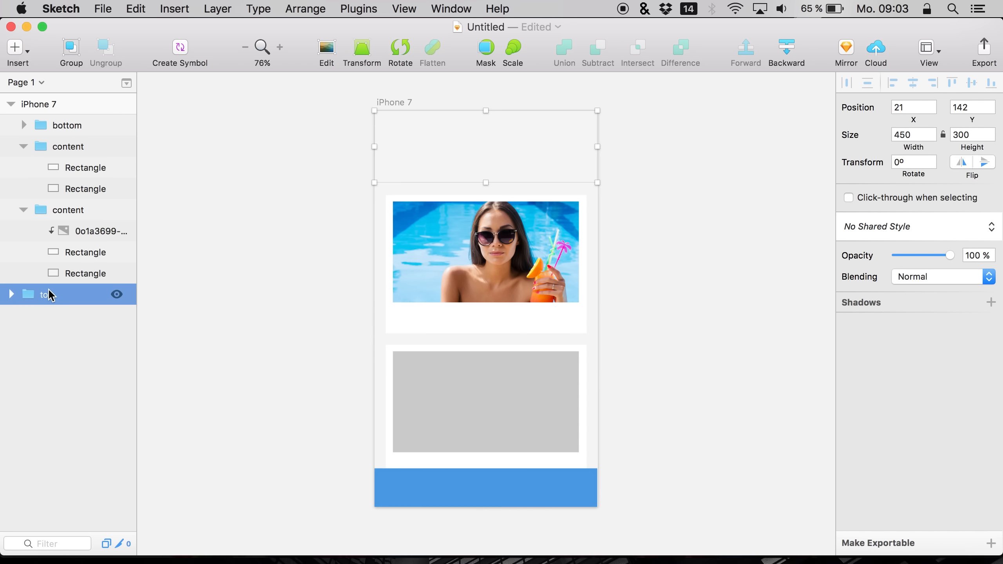
pyautogui.click(69, 230)
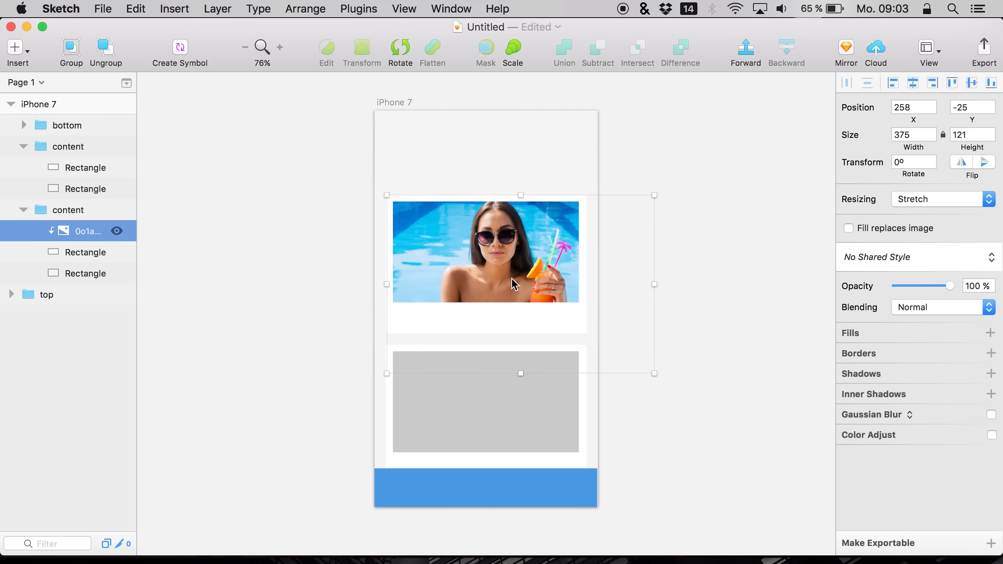
pyautogui.moveTo(654, 375); pyautogui.dragTo(612, 324)
pyautogui.click(912, 83)
pyautogui.hotkey('shift', 'Down')
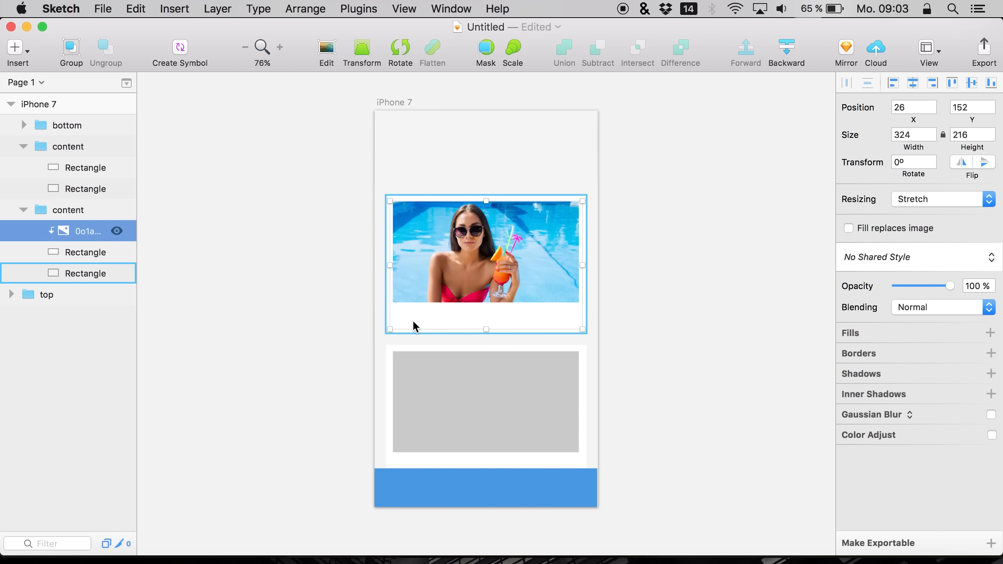
pyautogui.press('Right')
pyautogui.press('Right')
pyautogui.press('Right')
pyautogui.press('Up')
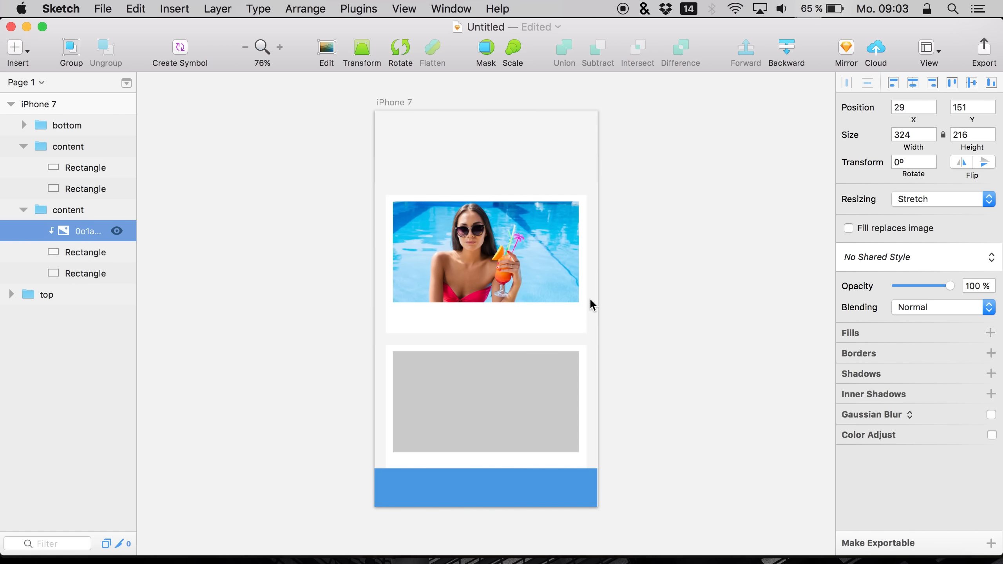
# Set the pool photo's width to 320 and center it horizontally in the card
pyautogui.click(907, 133)
pyautogui.press('Down')
pyautogui.press('Down')
pyautogui.press('Down')
pyautogui.press('Down')
pyautogui.press('Return')
pyautogui.click(913, 84)
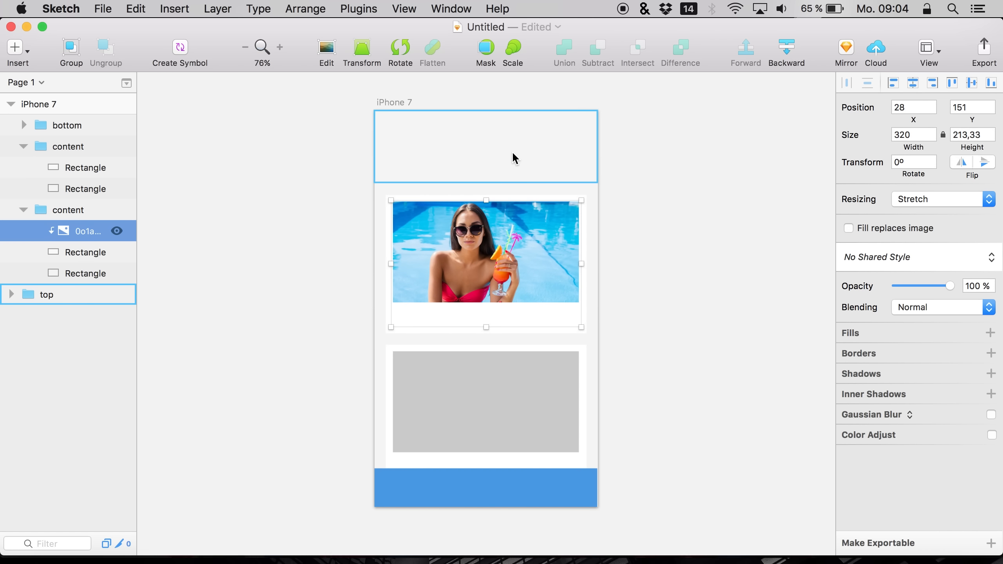
pyautogui.click(653, 260)
# Duplicate the header group named top and delete the original top group
pyautogui.click(411, 125)
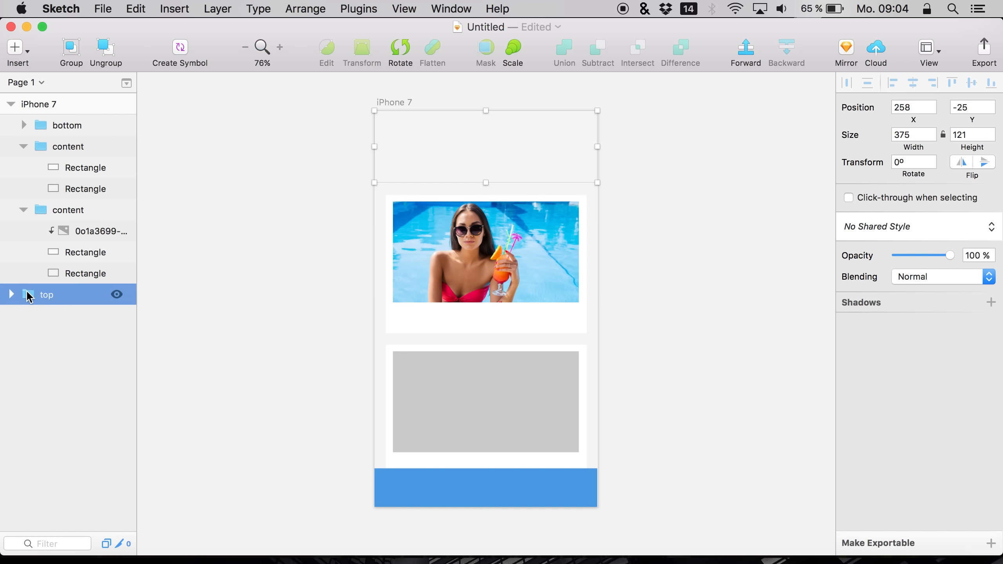
pyautogui.click(9, 294)
pyautogui.click(10, 295)
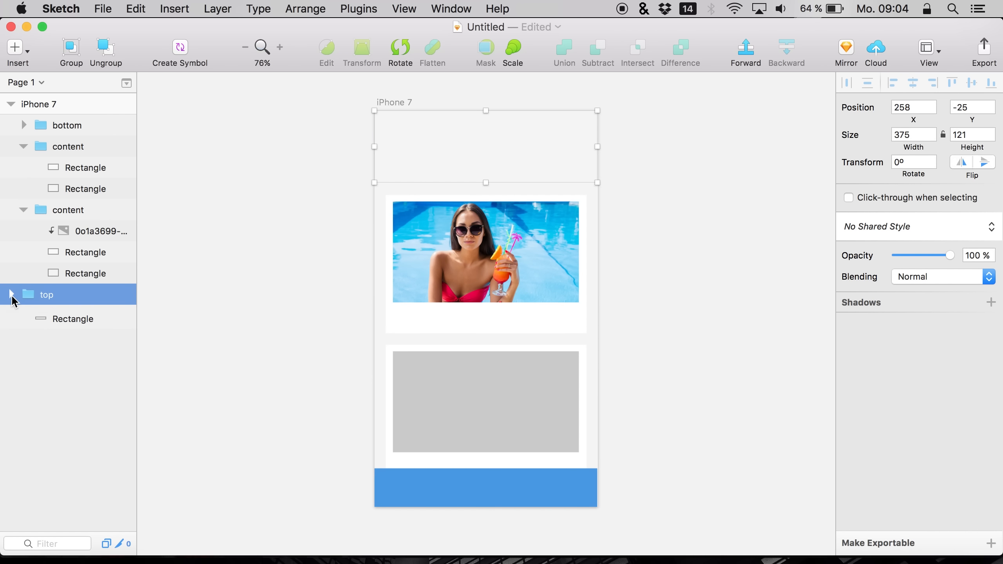
pyautogui.click(11, 295)
pyautogui.click(54, 318)
pyautogui.click(57, 335)
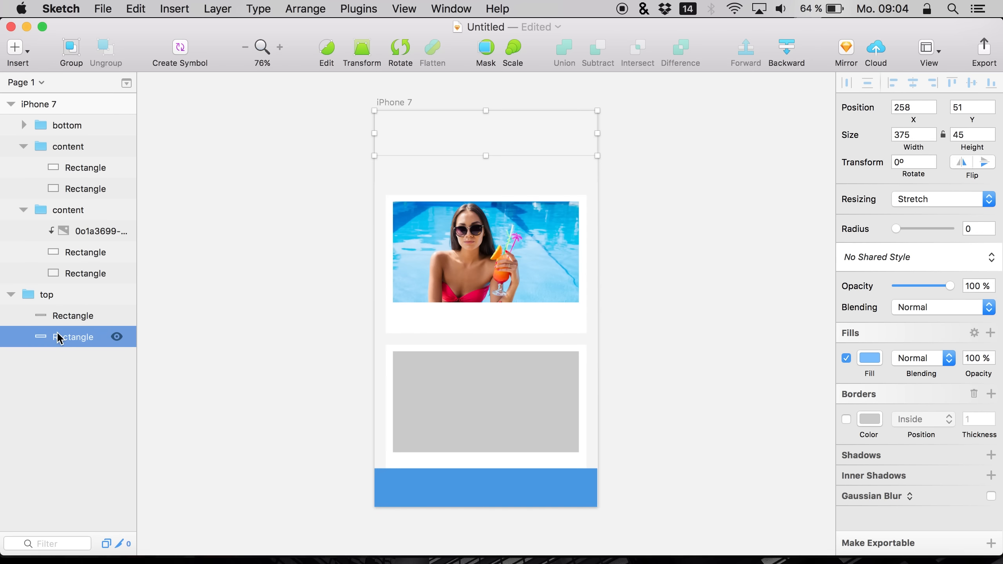
pyautogui.click(17, 299)
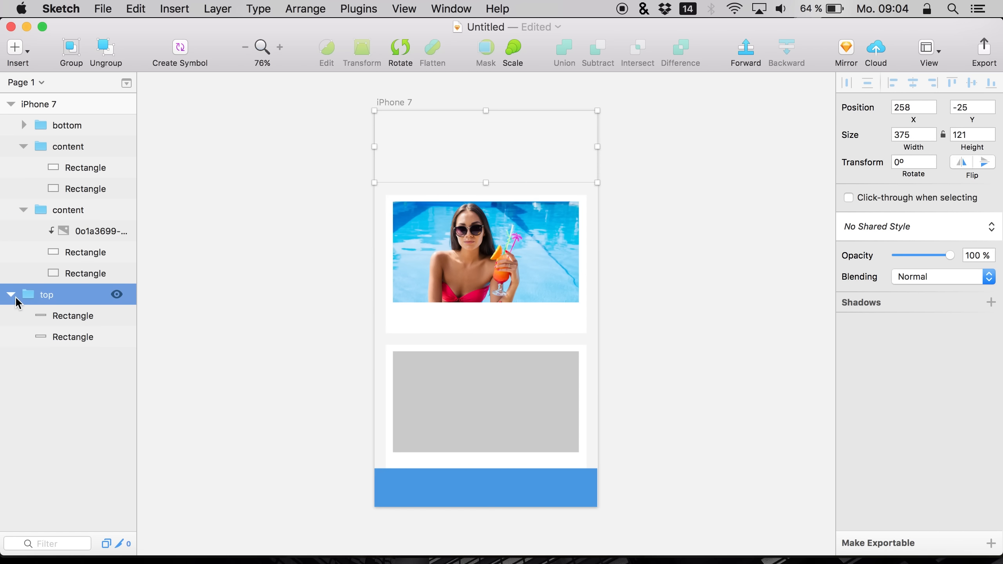
pyautogui.click(15, 298)
pyautogui.press('super+d')
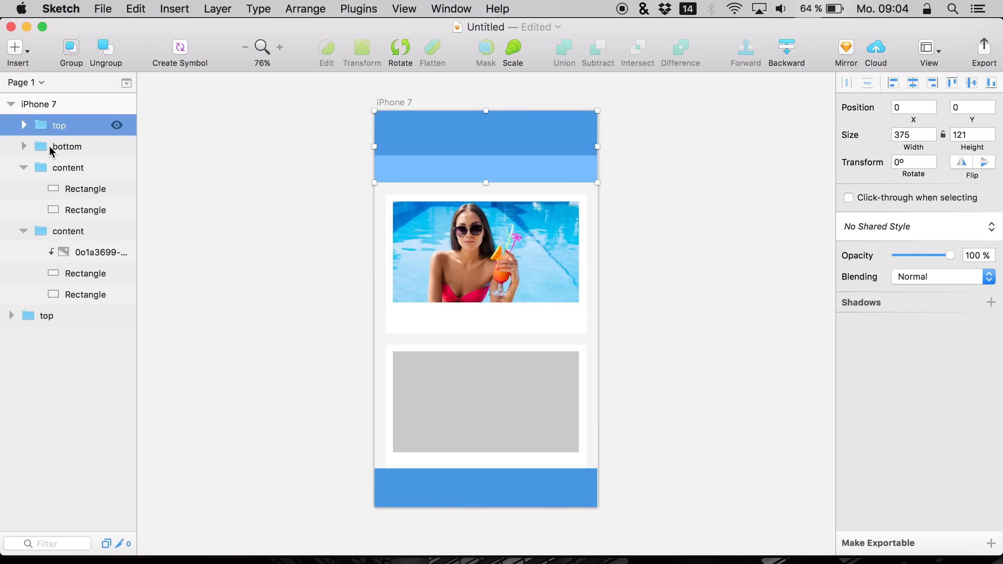
pyautogui.click(50, 316)
pyautogui.press('Delete')
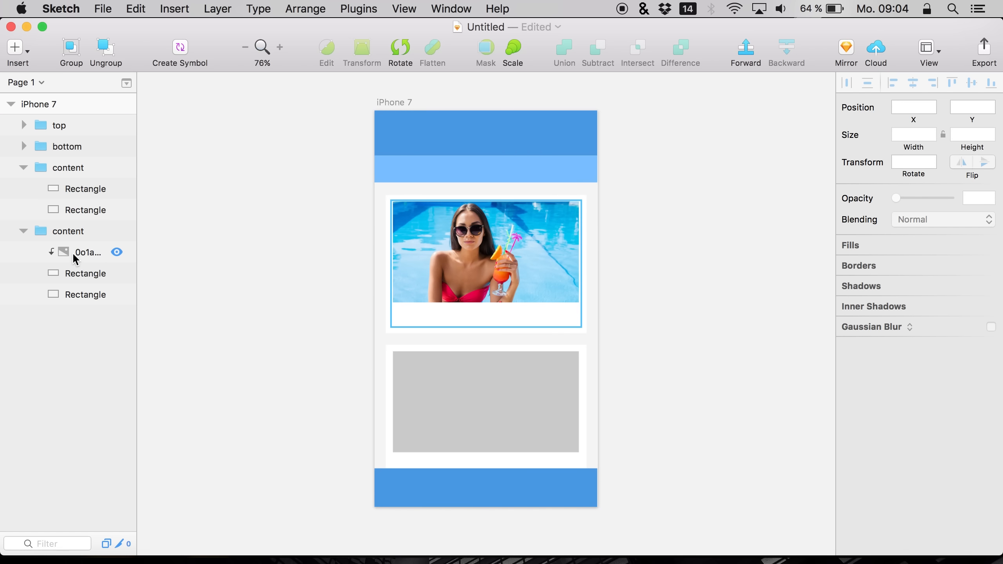
# Place the happy couple scooter photo from Downloads into the lower card's mask and set its height to 300
pyautogui.click(78, 188)
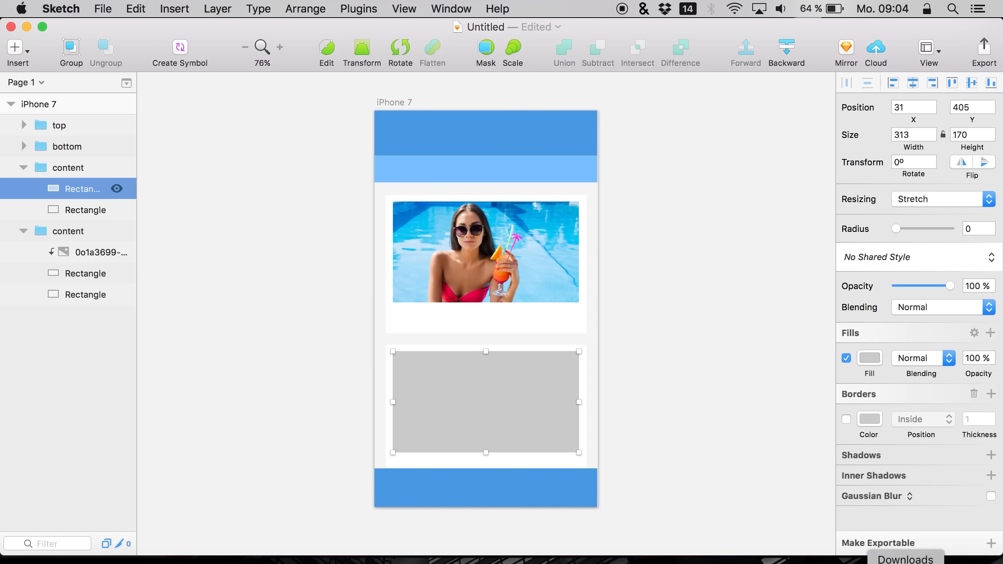
pyautogui.click(914, 549)
pyautogui.moveTo(911, 506); pyautogui.dragTo(554, 414)
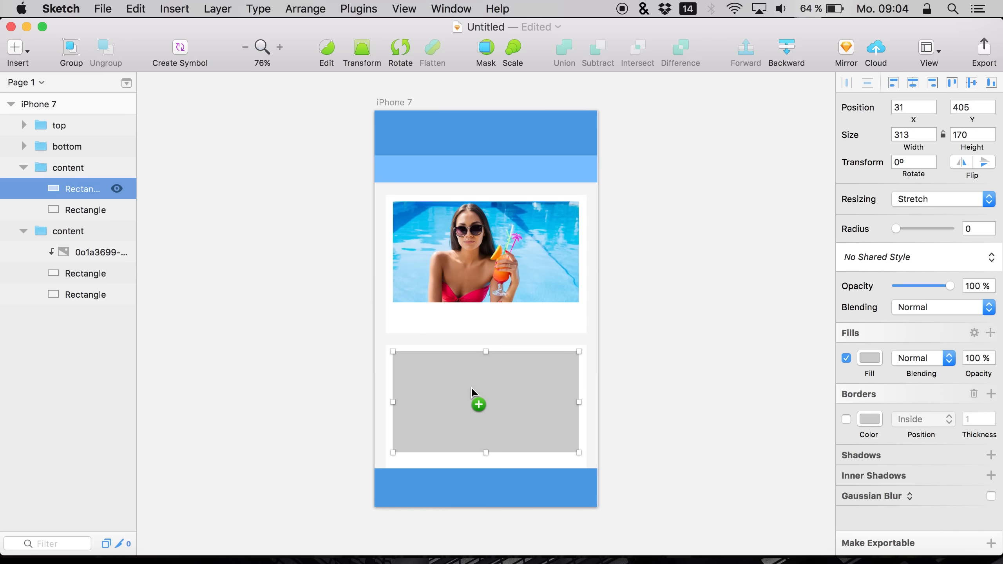
pyautogui.moveTo(485, 399); pyautogui.dragTo(512, 394)
pyautogui.moveTo(434, 398); pyautogui.dragTo(481, 396)
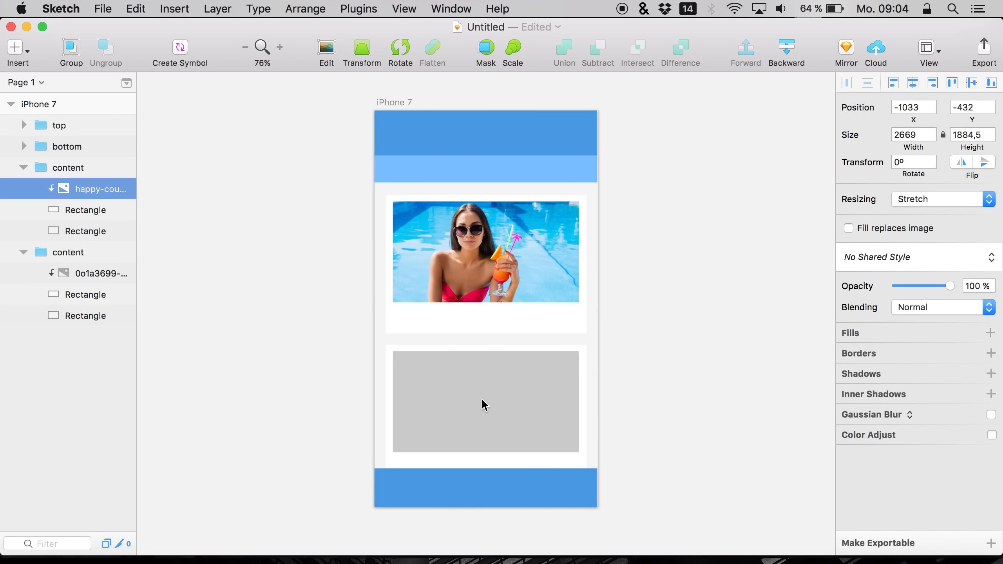
pyautogui.click(970, 133)
pyautogui.write('300')
pyautogui.press('Return')
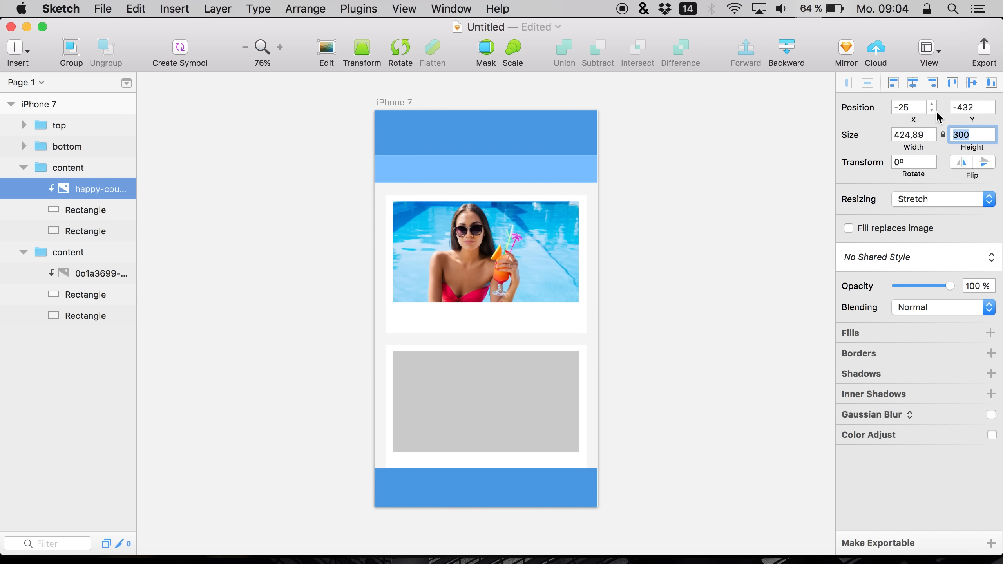
# Center the scooter photo vertically and move it down into the lower card
pyautogui.click(970, 82)
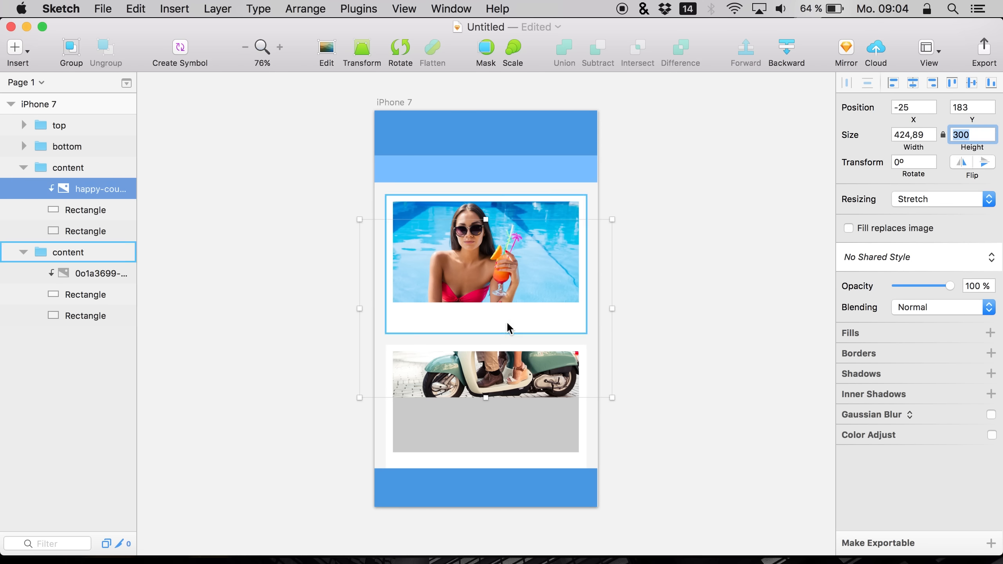
pyautogui.moveTo(493, 382); pyautogui.dragTo(529, 437)
pyautogui.hotkey('shift', 'Down')
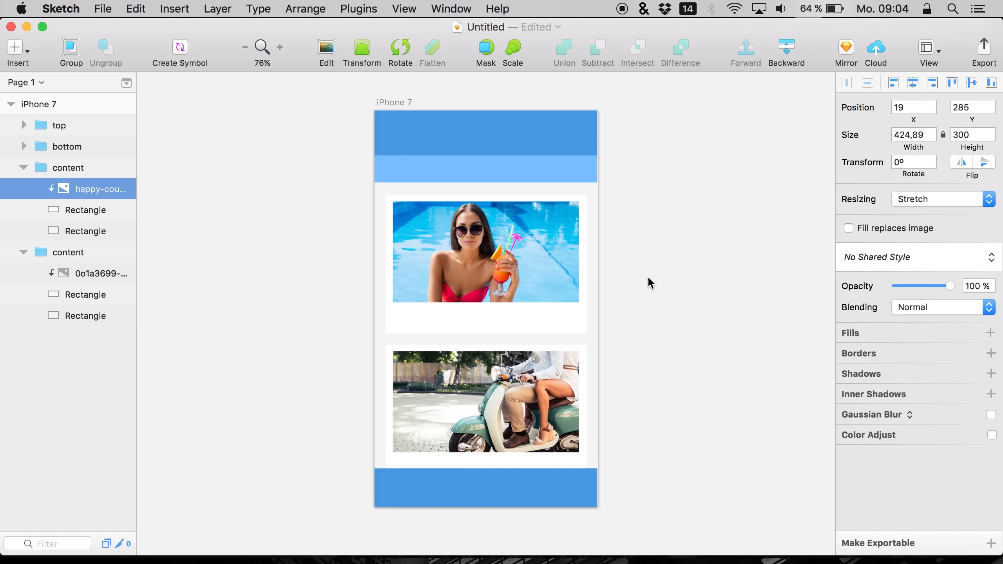
# Scale the scooter photo down to about 331 × 234 px and nudge it down into the lower card
pyautogui.moveTo(638, 281); pyautogui.dragTo(602, 318)
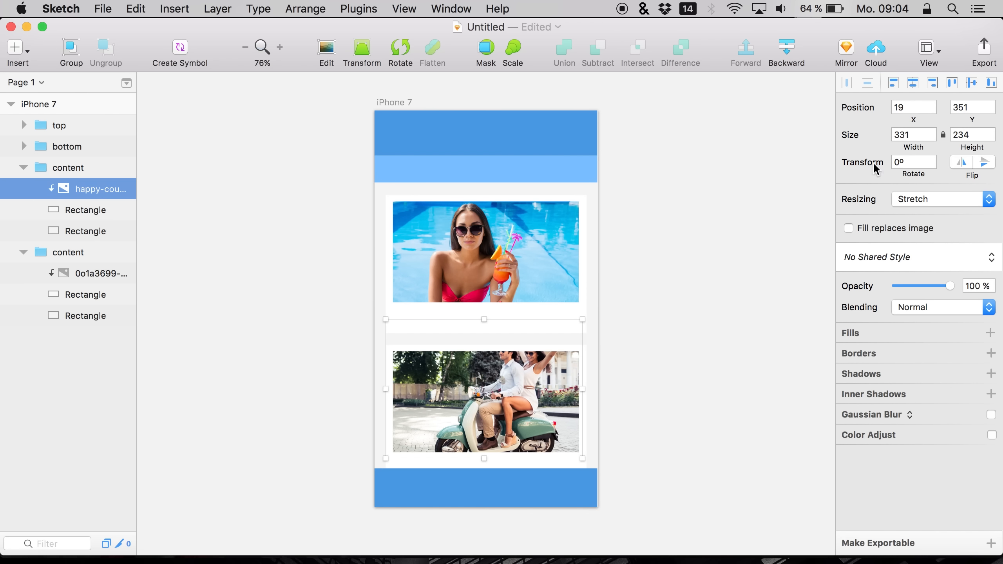
pyautogui.hotkey('shift', 'Down')
pyautogui.hotkey('shift', 'Down')
pyautogui.hotkey('shift', 'Down')
pyautogui.hotkey('shift', 'Down')
pyautogui.hotkey('shift', 'Up')
pyautogui.hotkey('shift', 'Up')
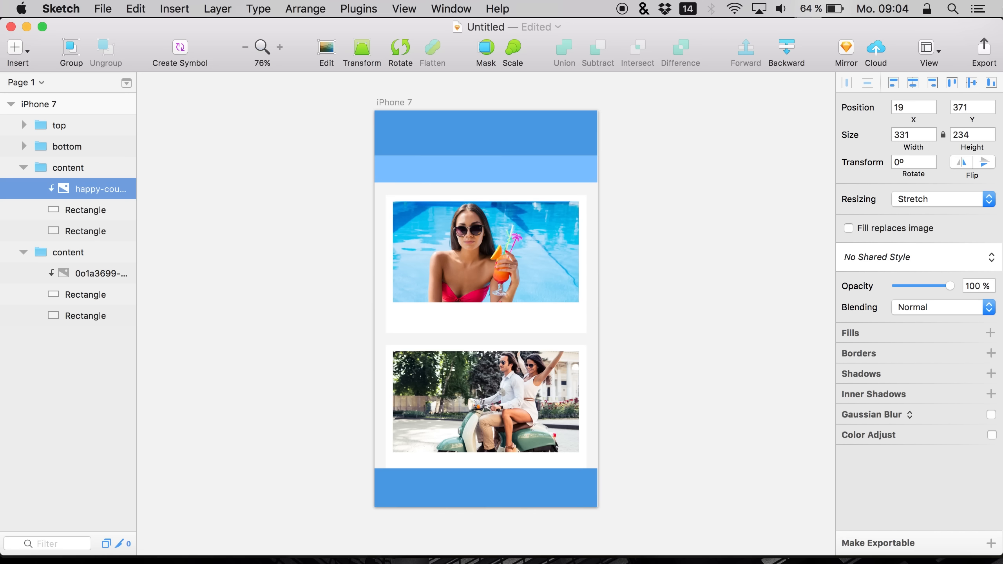
# Set the scooter photo's width to 325
pyautogui.click(915, 134)
pyautogui.write('5')
pyautogui.press('Return')
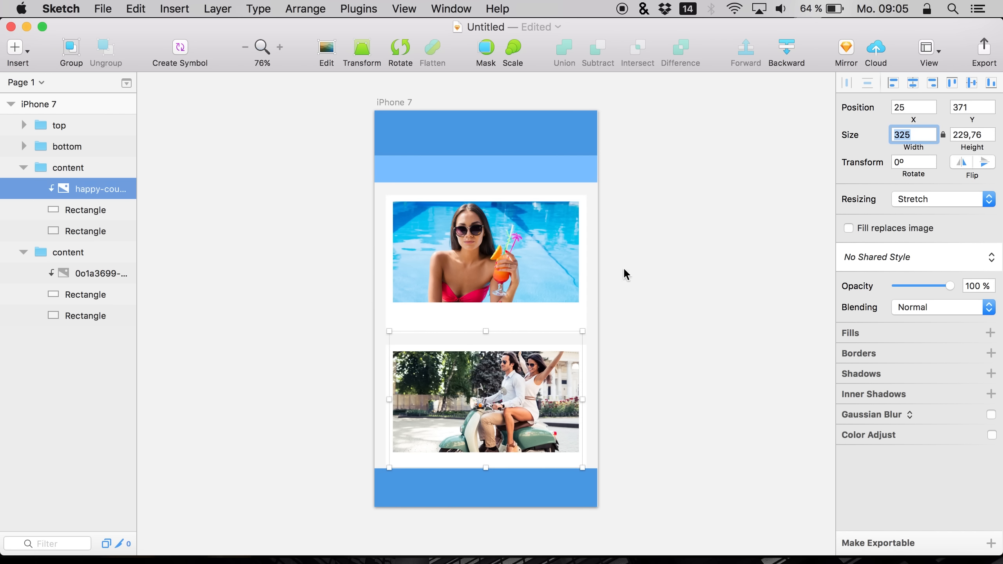
pyautogui.hotkey('shift', 'Down')
pyautogui.hotkey('shift', 'Up')
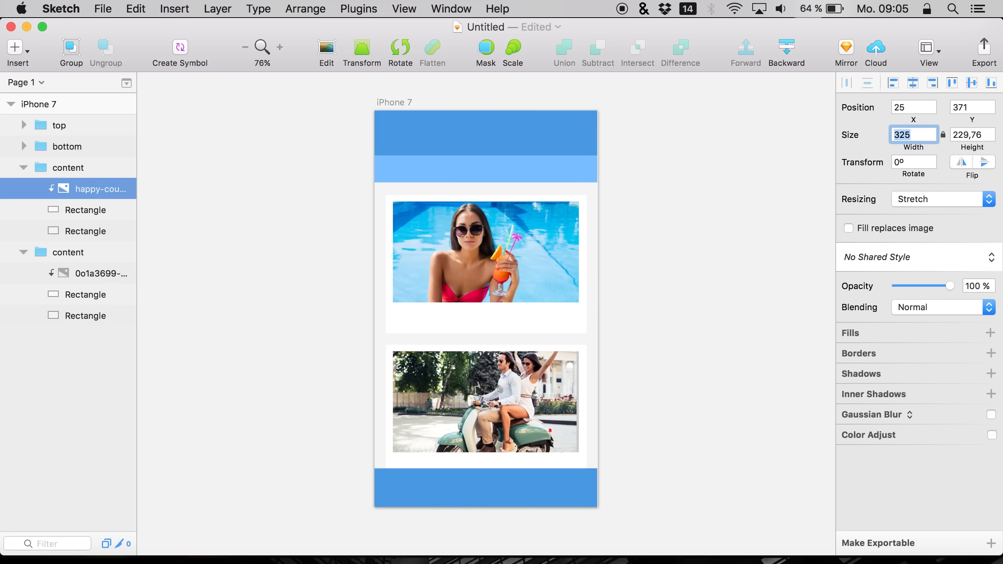
# Reselect the scooter photo and nudge it 20 px further down in its card
pyautogui.click(57, 217)
pyautogui.click(78, 193)
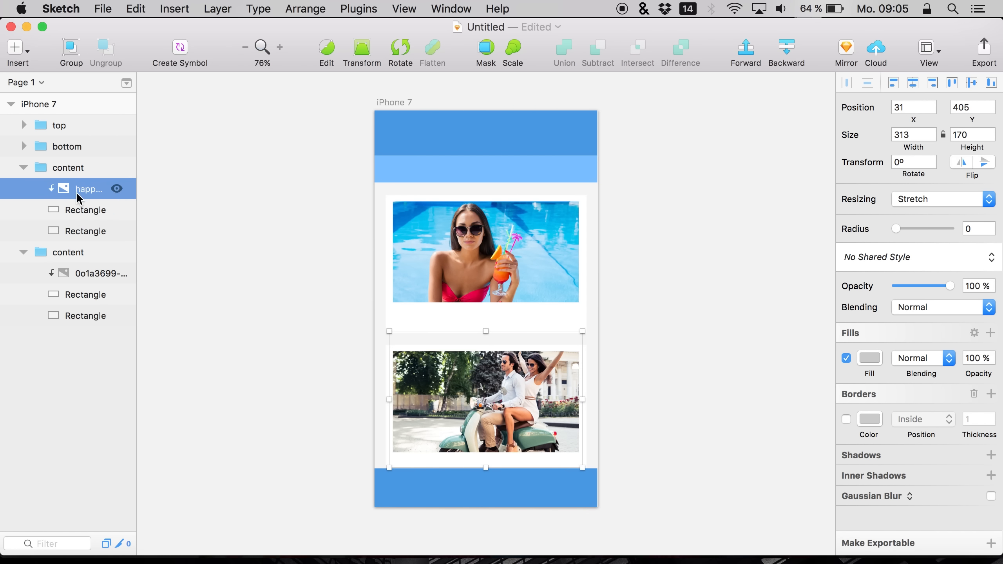
pyautogui.hotkey('shift', 'Down')
pyautogui.hotkey('shift', 'Down')
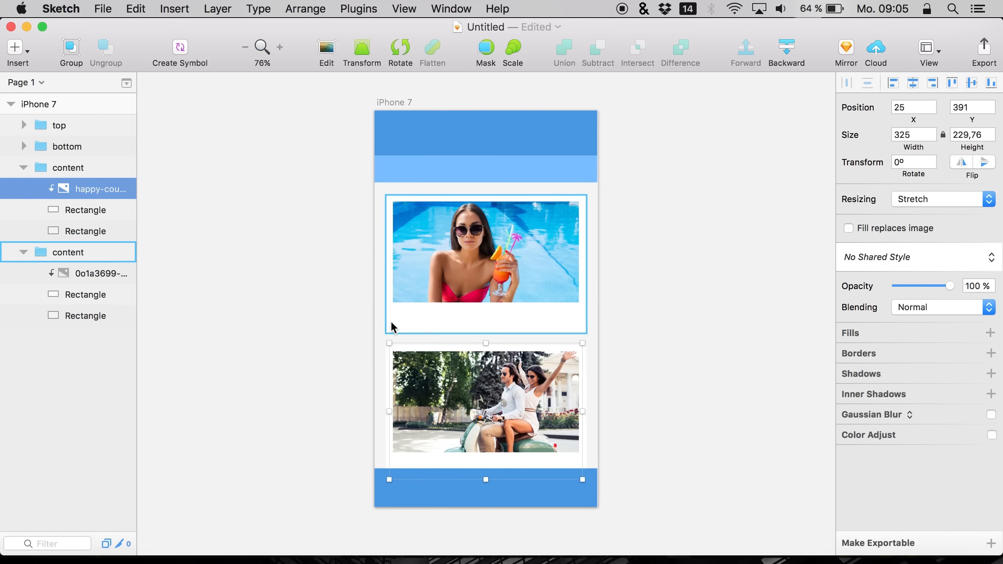
# Add a text layer under the pool photo in the upper card and set its colour to dark grey 212121
pyautogui.click(76, 230)
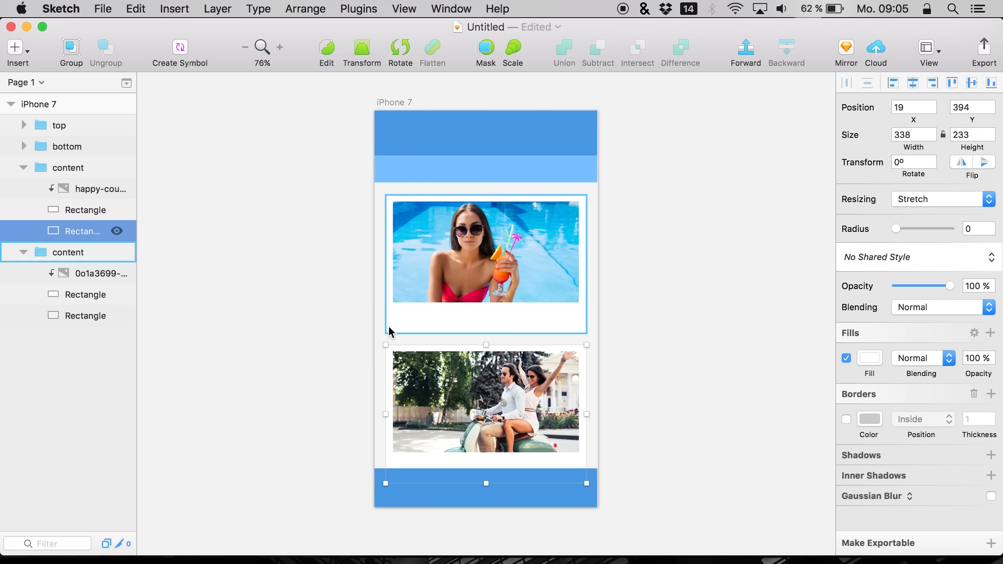
pyautogui.click(65, 314)
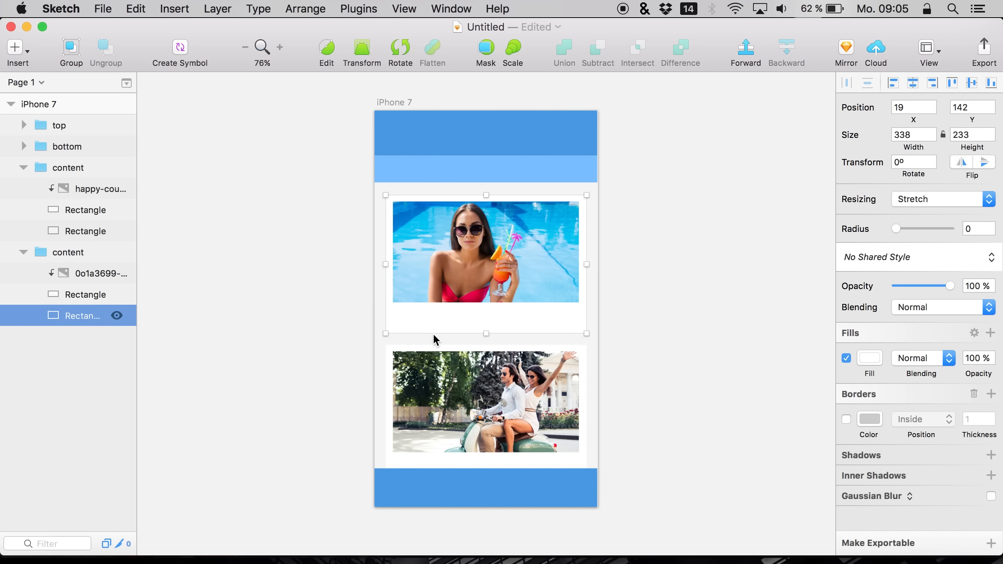
pyautogui.press('t')
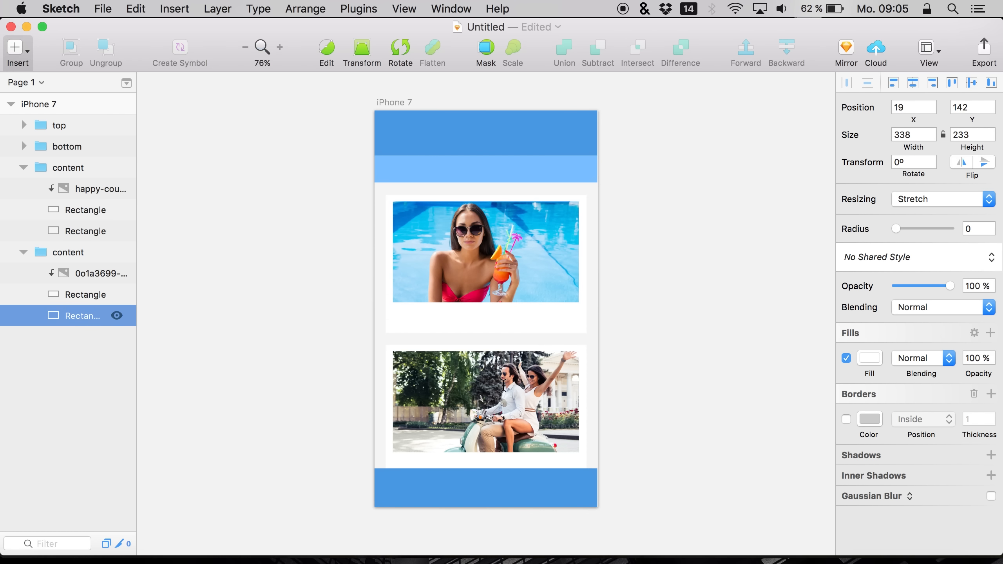
pyautogui.click(406, 319)
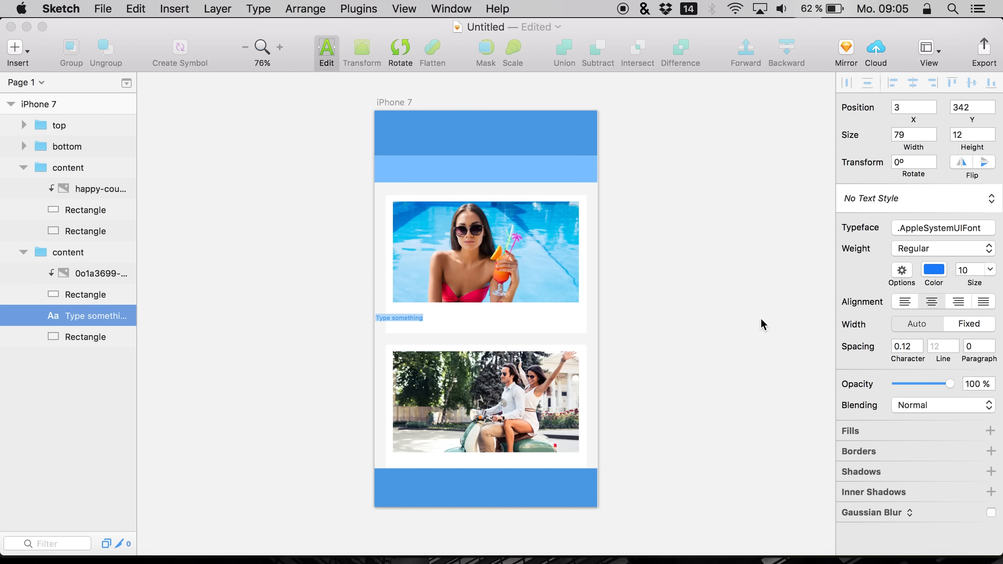
pyautogui.click(934, 272)
pyautogui.moveTo(908, 339)
pyautogui.mouseDown()
pyautogui.moveTo(808, 412)
pyautogui.moveTo(808, 400)
pyautogui.mouseUp()
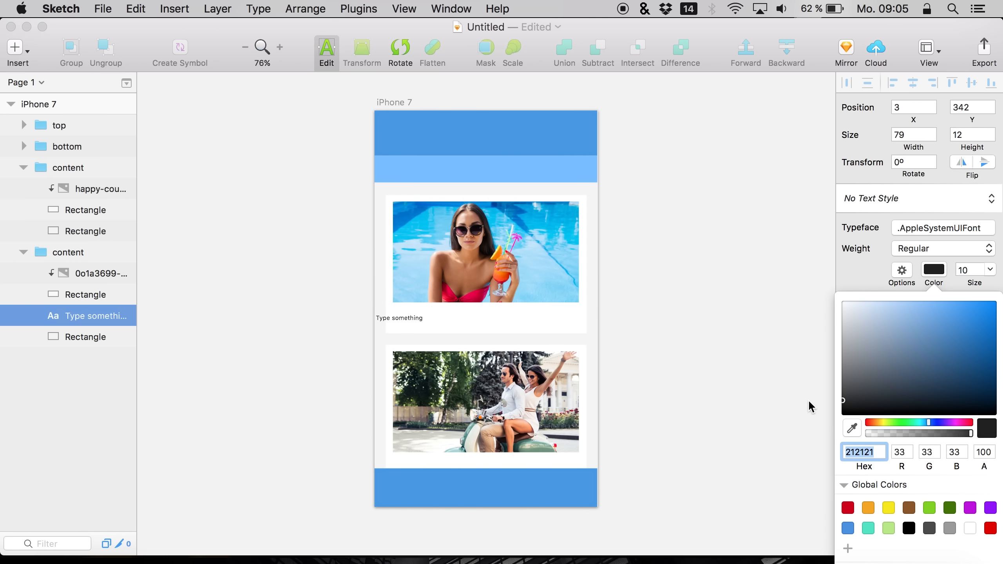
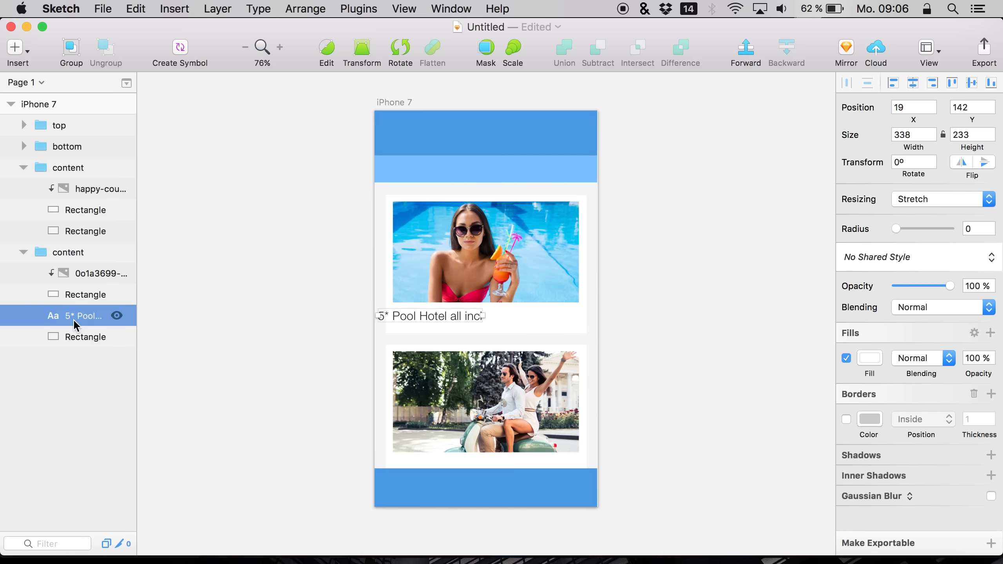
# Nudge the pool caption text into place below the pool photo in the upper card
pyautogui.hotkey('shift', 'Right')
pyautogui.hotkey('shift', 'Right')
pyautogui.press('Right')
pyautogui.press('Right')
pyautogui.press('Right')
pyautogui.press('Right')
pyautogui.press('Right')
pyautogui.press('Right')
pyautogui.press('Right')
pyautogui.press('Down')
pyautogui.press('Right')
pyautogui.press('Right')
pyautogui.press('Down')
pyautogui.press('Down')
# Copy the caption, paste it into the lower card's group and nudge it down below the scooter photo
pyautogui.click(427, 317)
pyautogui.press('super+c')
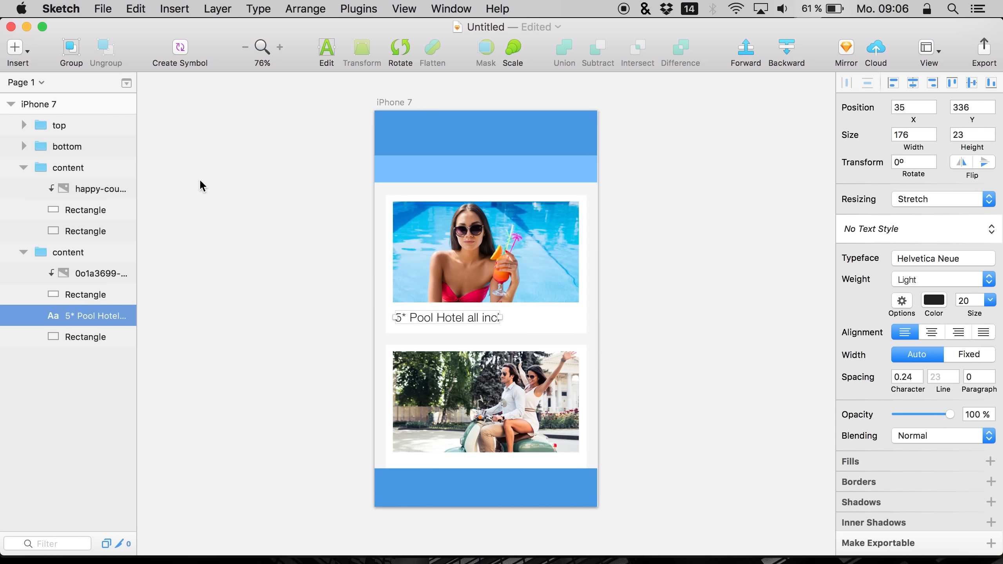
pyautogui.click(75, 209)
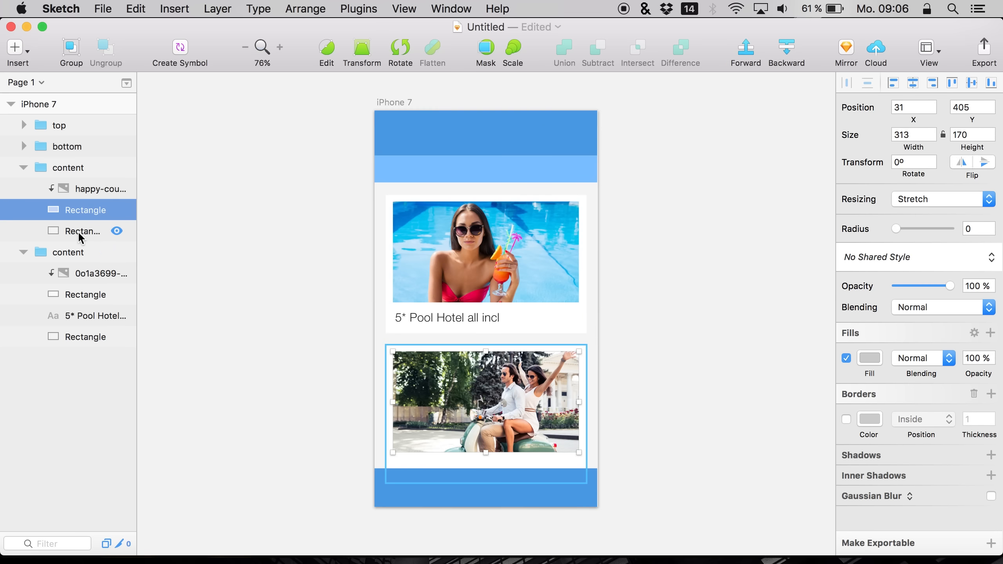
pyautogui.click(77, 231)
pyautogui.press('super+v')
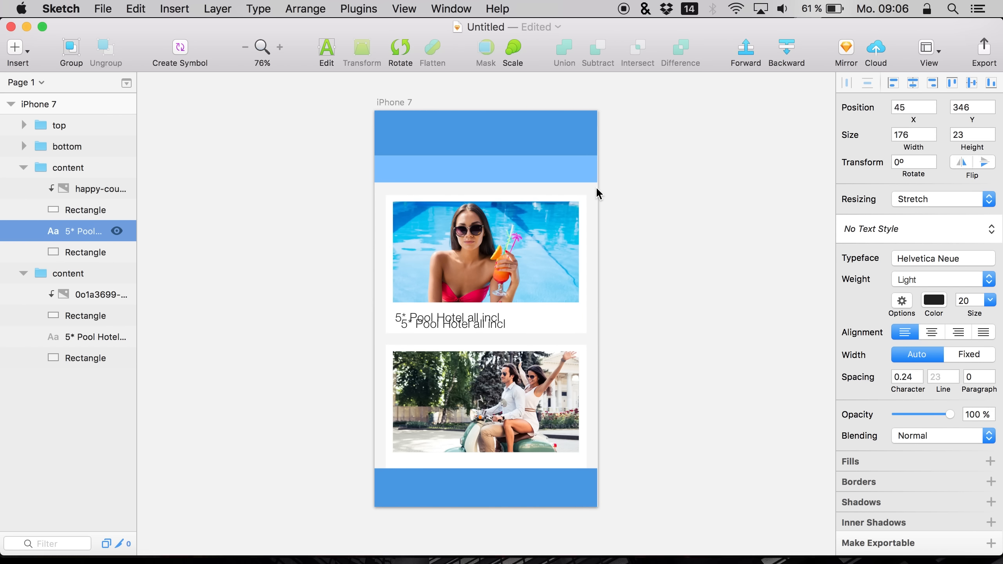
pyautogui.hotkey('shift', 'Down')
pyautogui.hotkey('shift', 'Down')
pyautogui.hotkey('shift', 'Down')
pyautogui.hotkey('shift', 'Down')
pyautogui.hotkey('shift', 'Down')
pyautogui.hotkey('shift', 'Down')
pyautogui.hotkey('shift', 'Down')
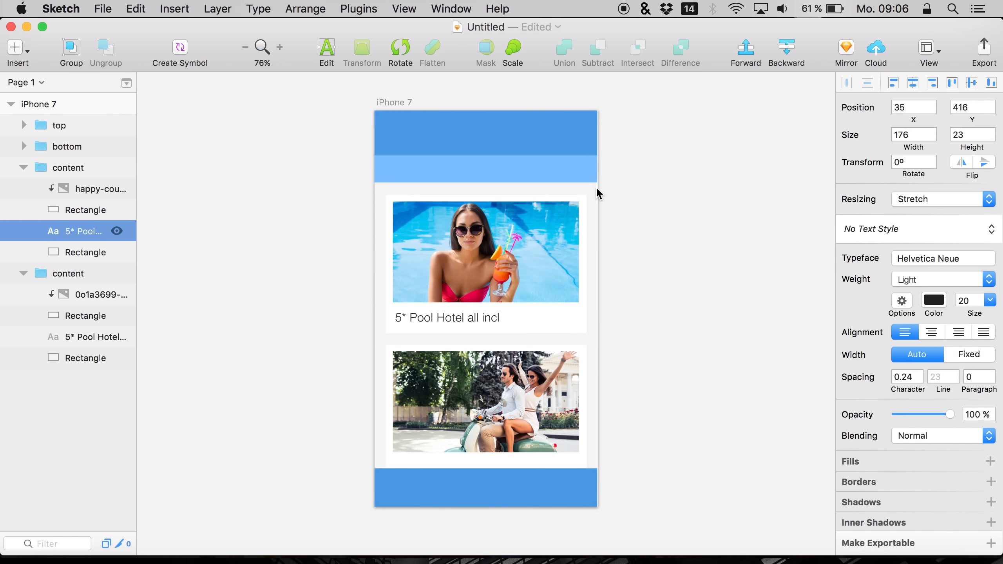
pyautogui.hotkey('shift', 'Down')
pyautogui.hotkey('shift', 'Down')
pyautogui.hotkey('shift', 'Down')
pyautogui.hotkey('shift', 'Down')
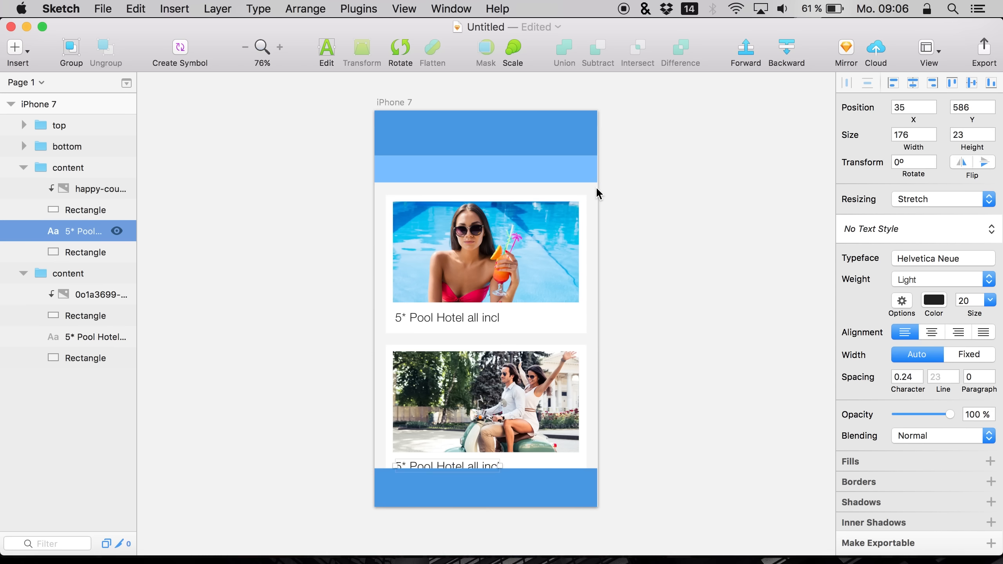
# Make the bottom bar rectangle's fill translucent and set its background blur amount to 4 px
pyautogui.click(647, 379)
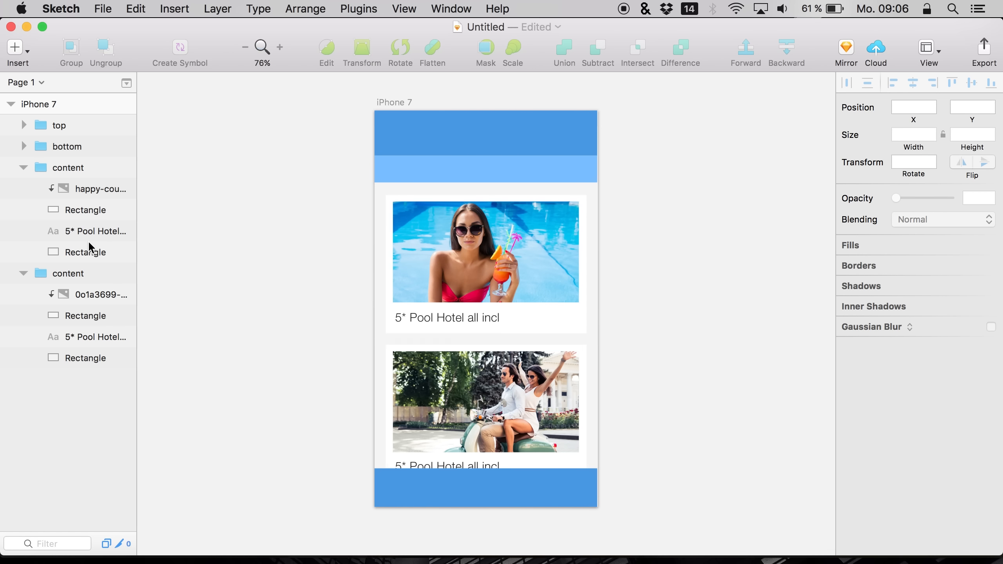
pyautogui.click(28, 142)
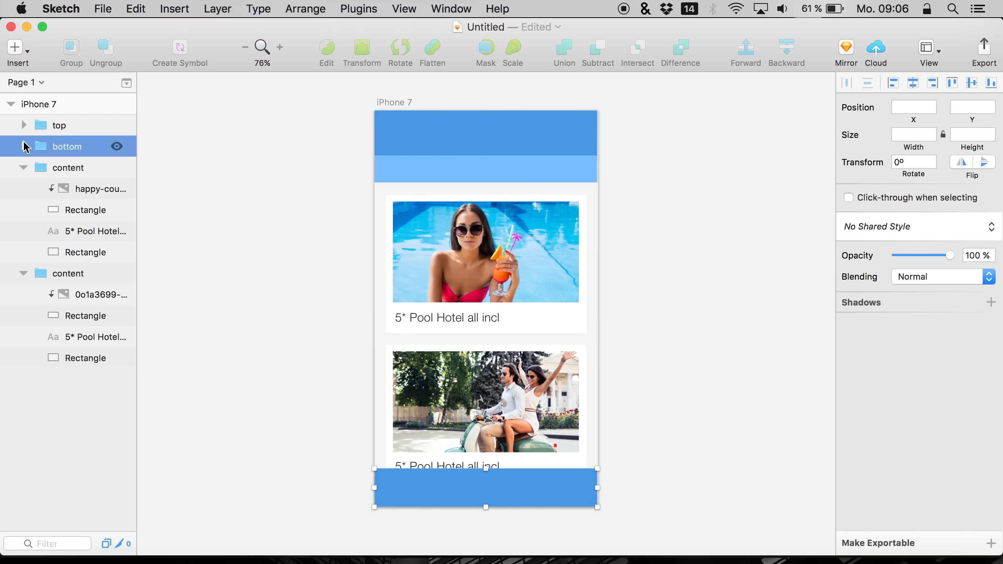
pyautogui.click(25, 146)
pyautogui.click(63, 170)
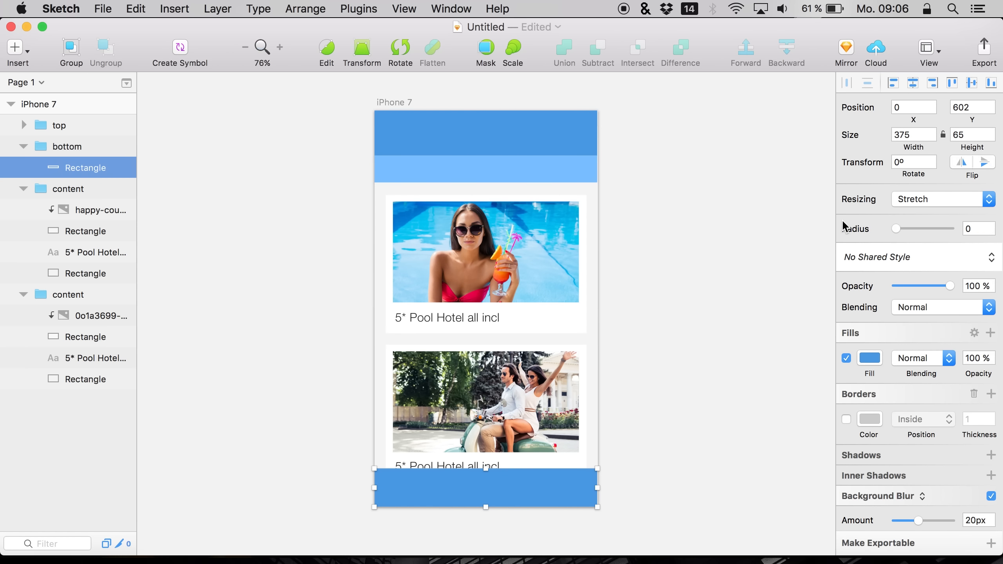
pyautogui.scroll(-1, 873, 426)
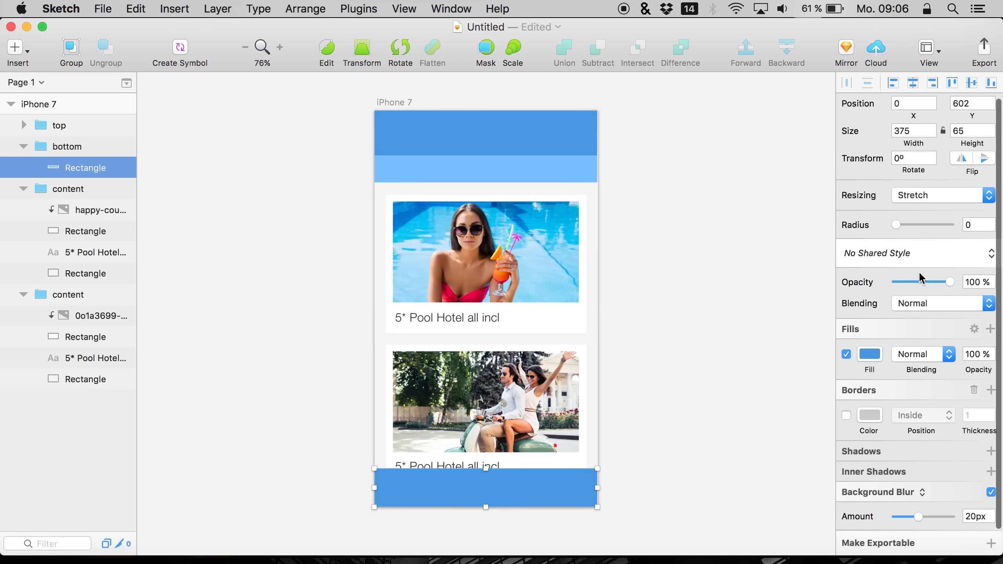
pyautogui.click(870, 357)
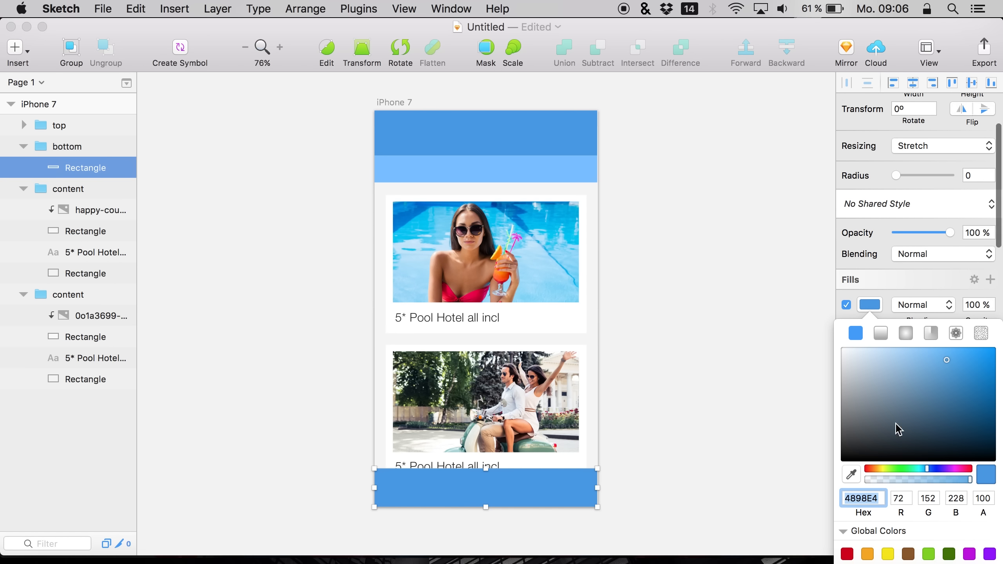
pyautogui.click(888, 479)
pyautogui.moveTo(888, 479); pyautogui.dragTo(894, 478)
pyautogui.click(869, 303)
pyautogui.moveTo(896, 513)
pyautogui.mouseDown()
pyautogui.moveTo(888, 510)
pyautogui.moveTo(901, 510)
pyautogui.mouseUp()
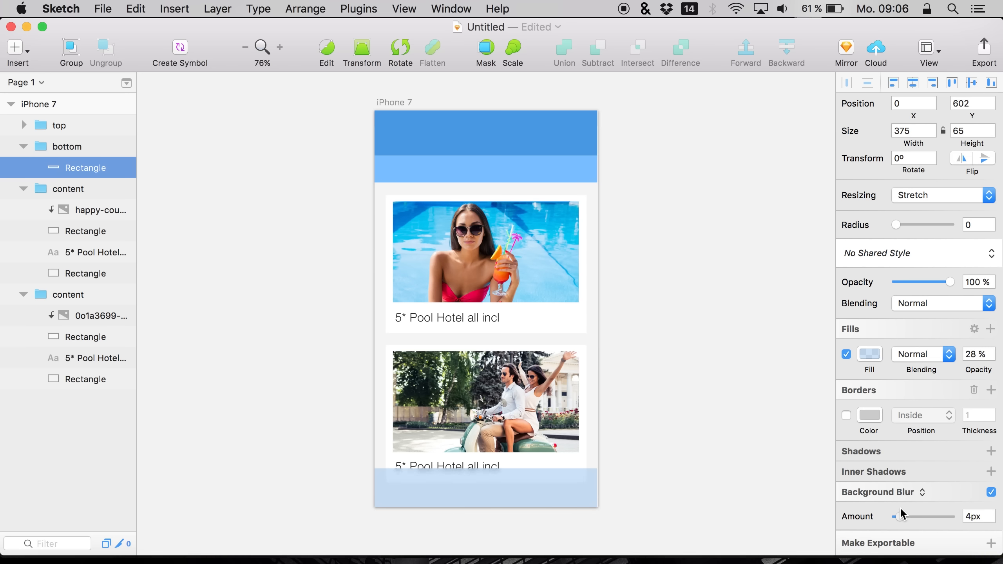
# Set the bottom bar's fill opacity to 45%
pyautogui.click(867, 353)
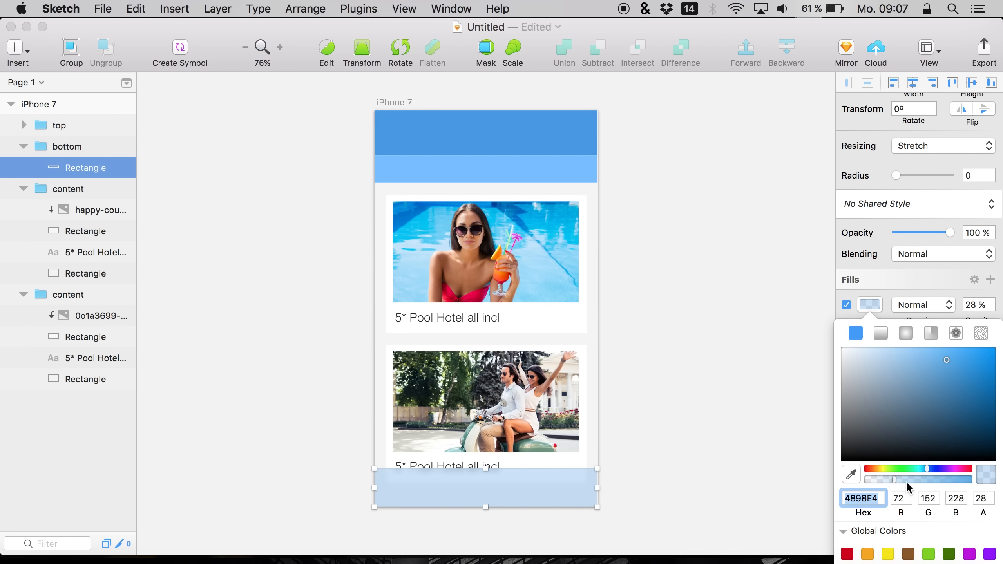
pyautogui.moveTo(906, 481); pyautogui.dragTo(907, 477)
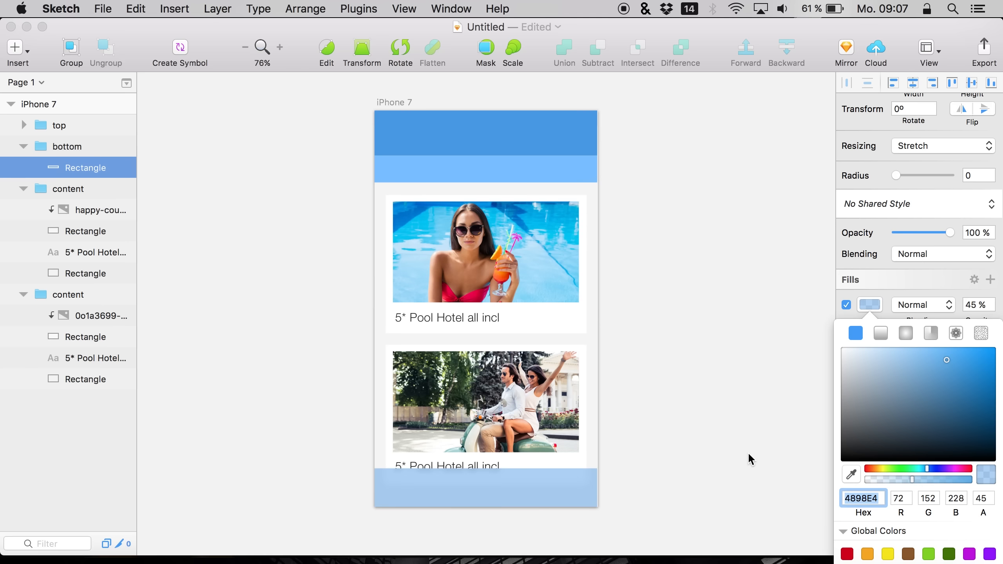
pyautogui.click(747, 451)
# Zoom to 100% and draw a rounded rectangle about 85 × 35 px beside the upper caption, removing its border
pyautogui.click(307, 103)
pyautogui.click(279, 47)
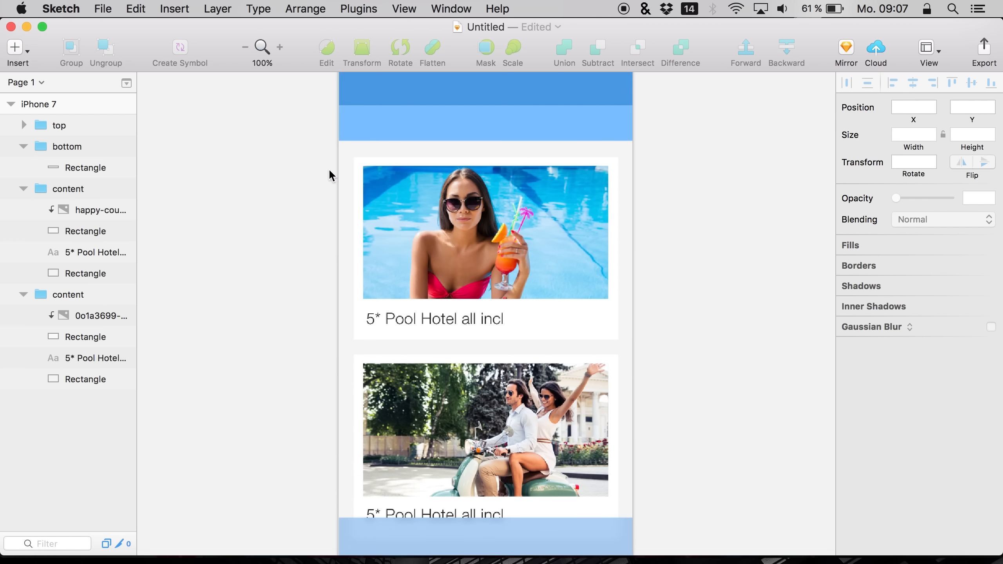
pyautogui.scroll(4, 334, 235)
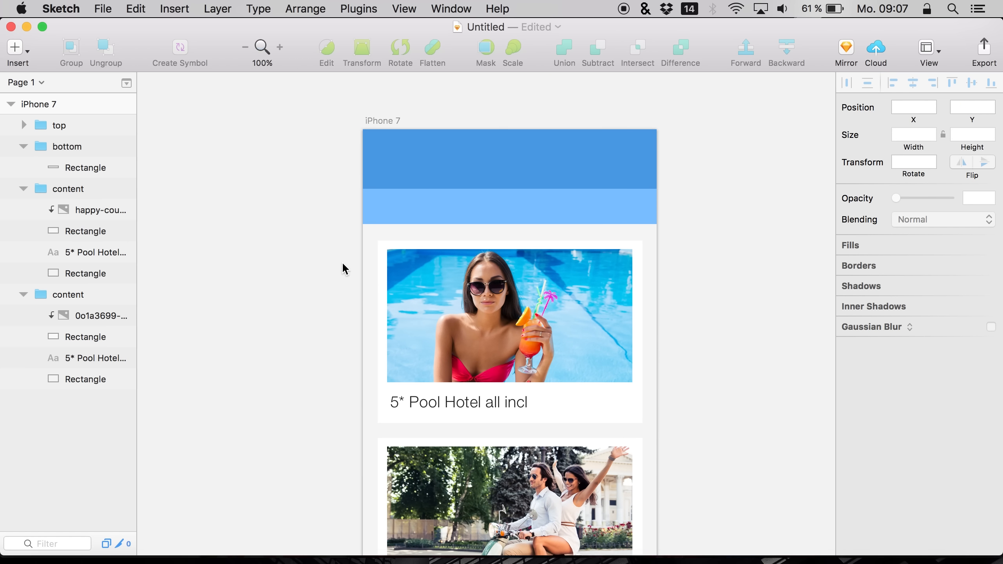
pyautogui.scroll(-5, 341, 262)
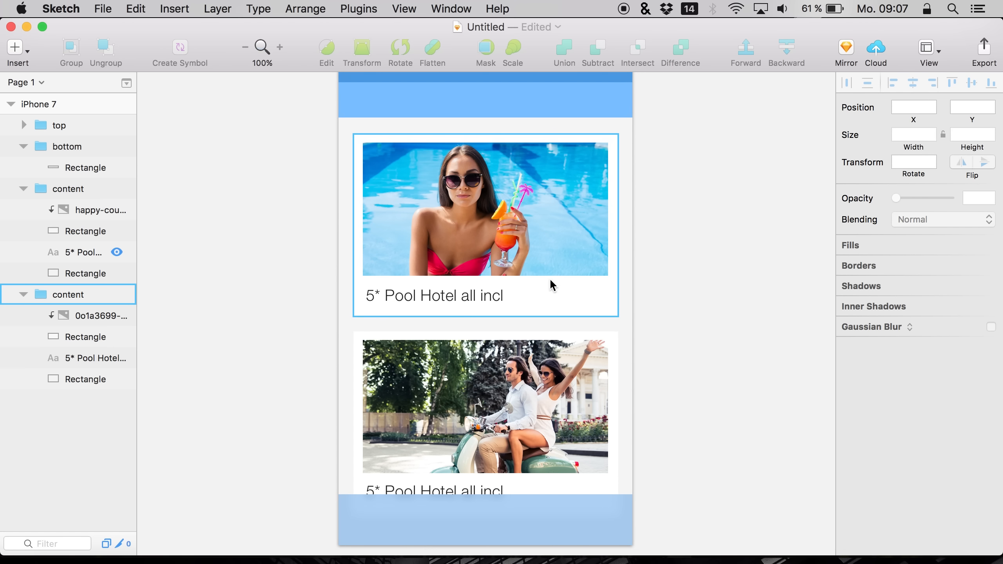
pyautogui.click(85, 207)
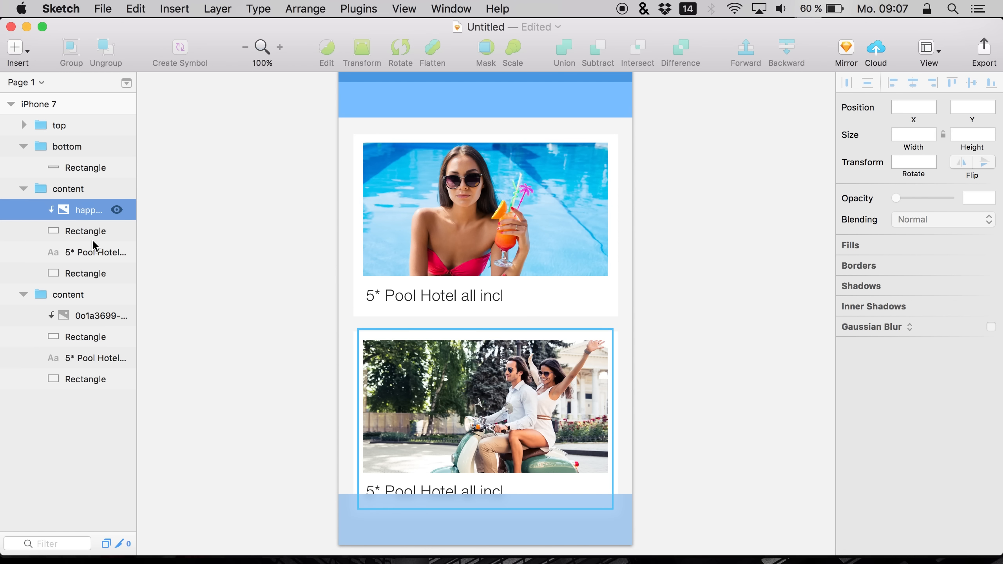
pyautogui.click(77, 260)
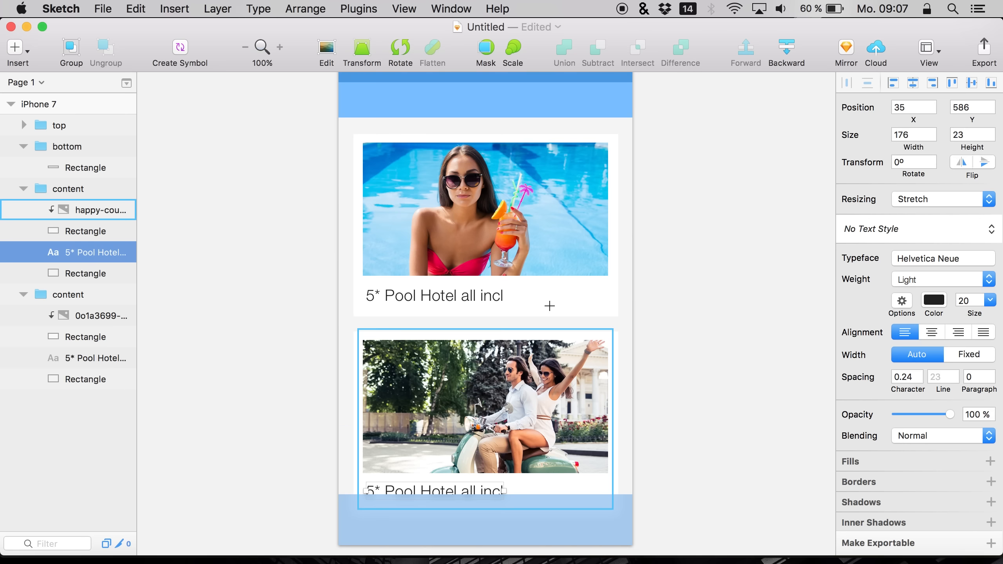
pyautogui.moveTo(538, 284); pyautogui.dragTo(607, 312)
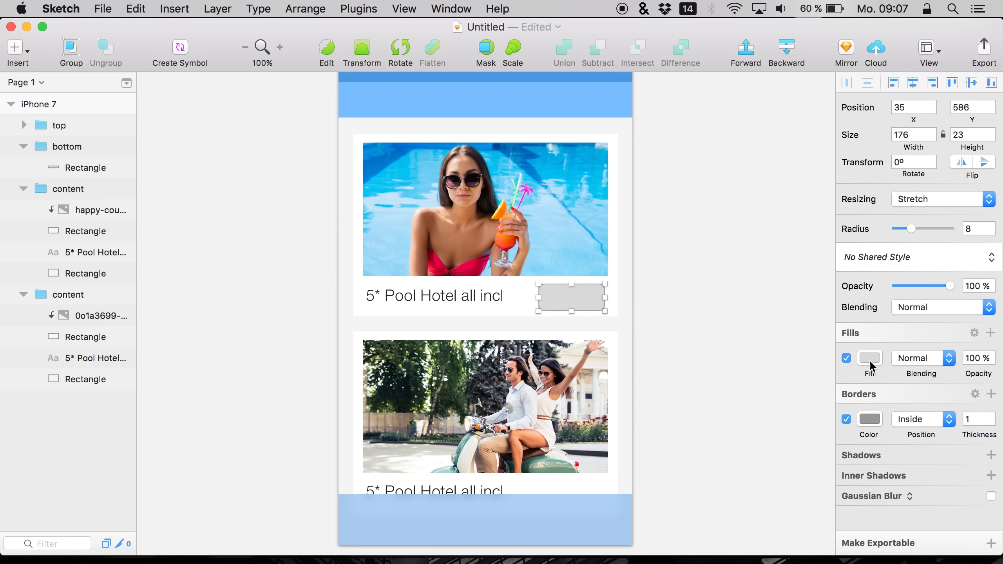
pyautogui.click(846, 419)
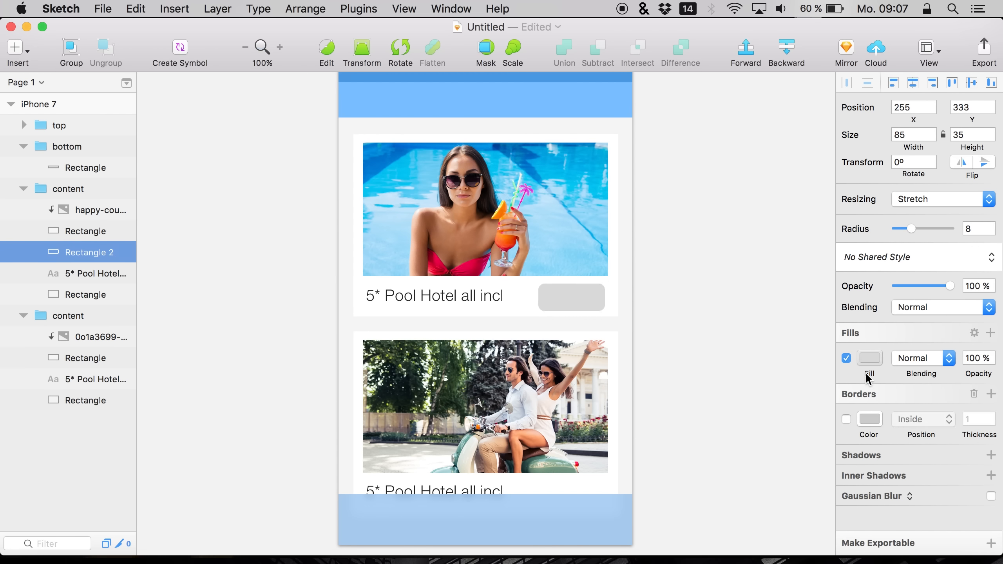
# Set the rounded rectangle's fill to yellow FFC45B
pyautogui.click(868, 357)
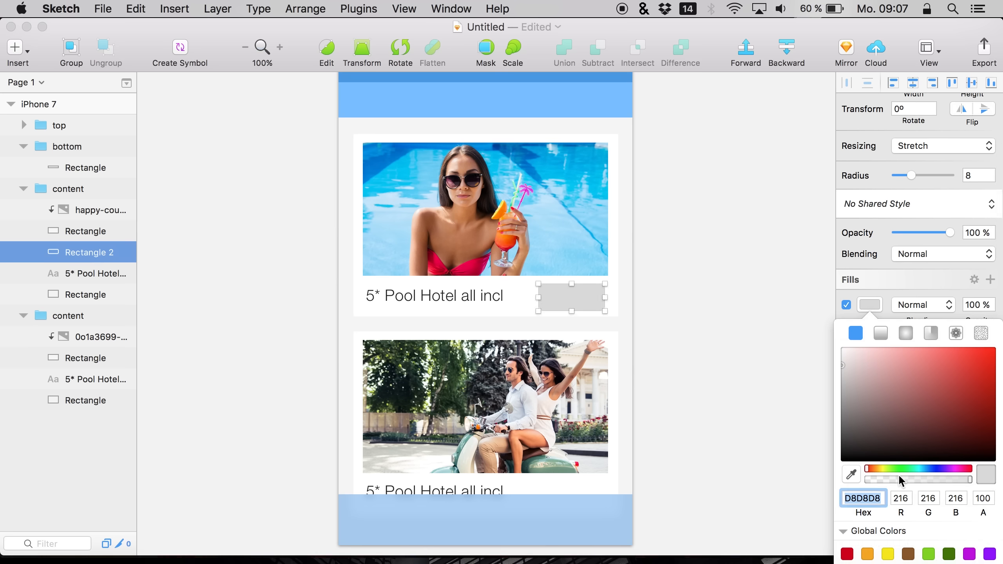
pyautogui.moveTo(887, 467); pyautogui.dragTo(875, 467)
pyautogui.moveTo(910, 385); pyautogui.dragTo(939, 336)
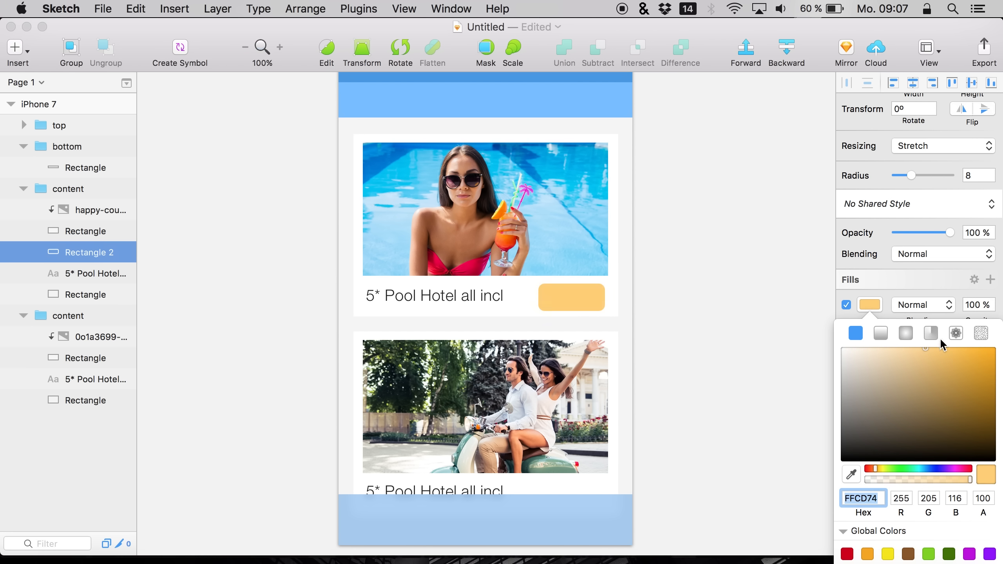
pyautogui.click(588, 305)
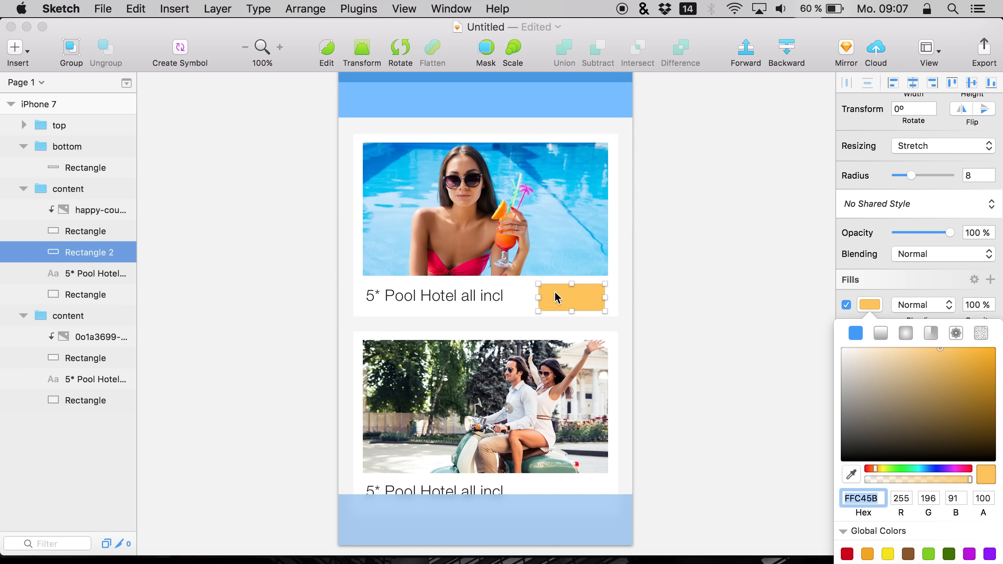
pyautogui.click(570, 293)
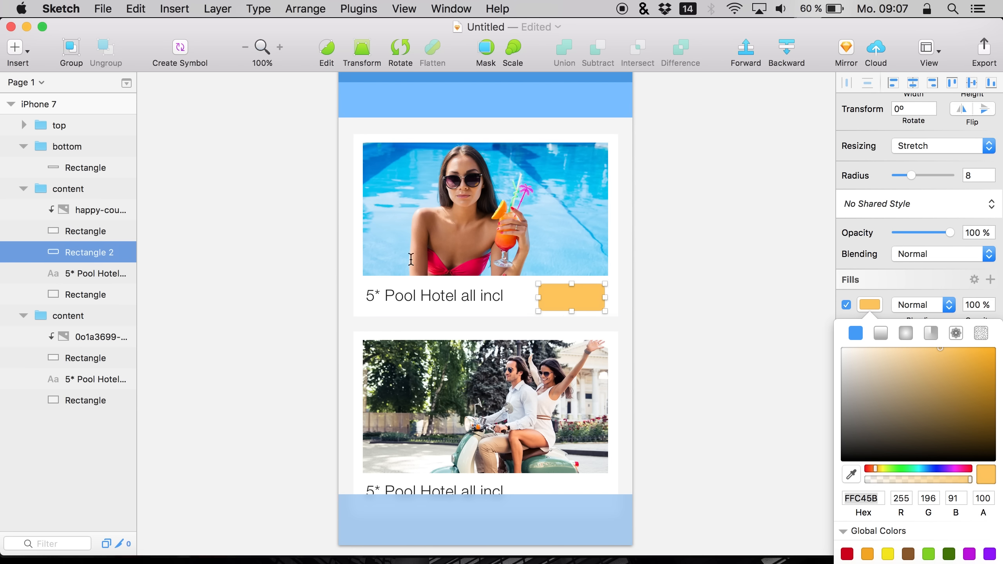
# Add a text layer reading BOOK on the yellow button
pyautogui.press('t')
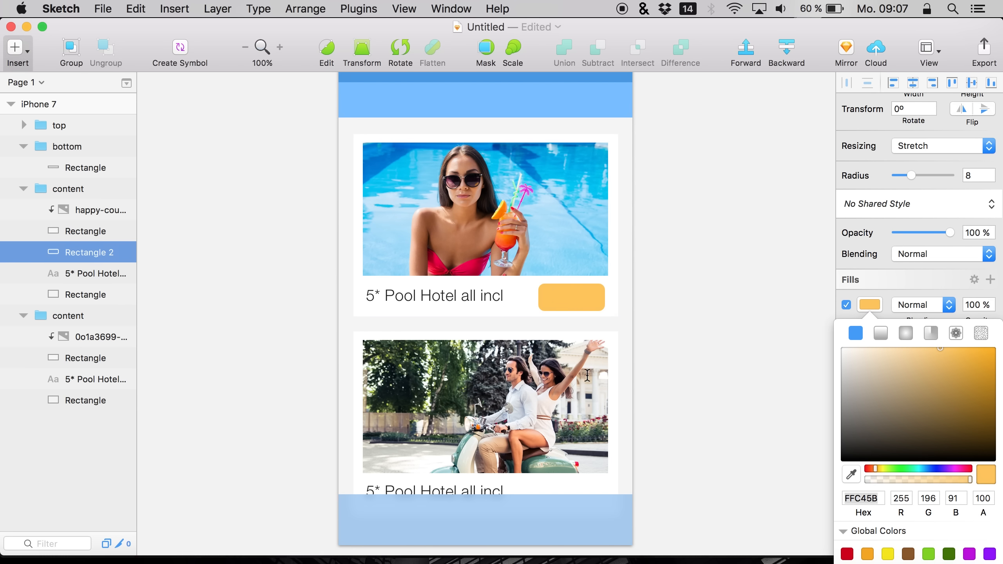
pyautogui.click(556, 295)
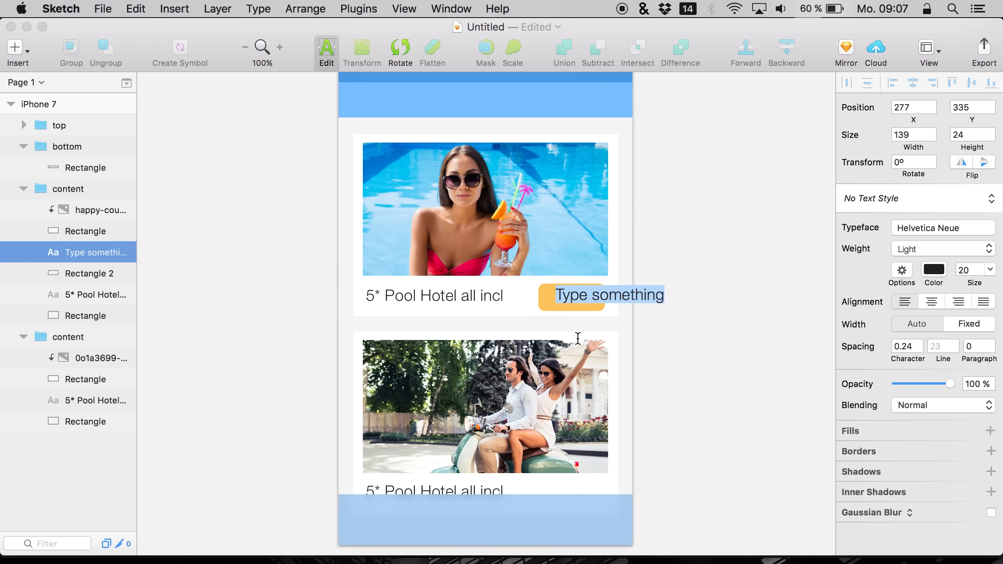
pyautogui.write('BOOK')
pyautogui.press('super+a')
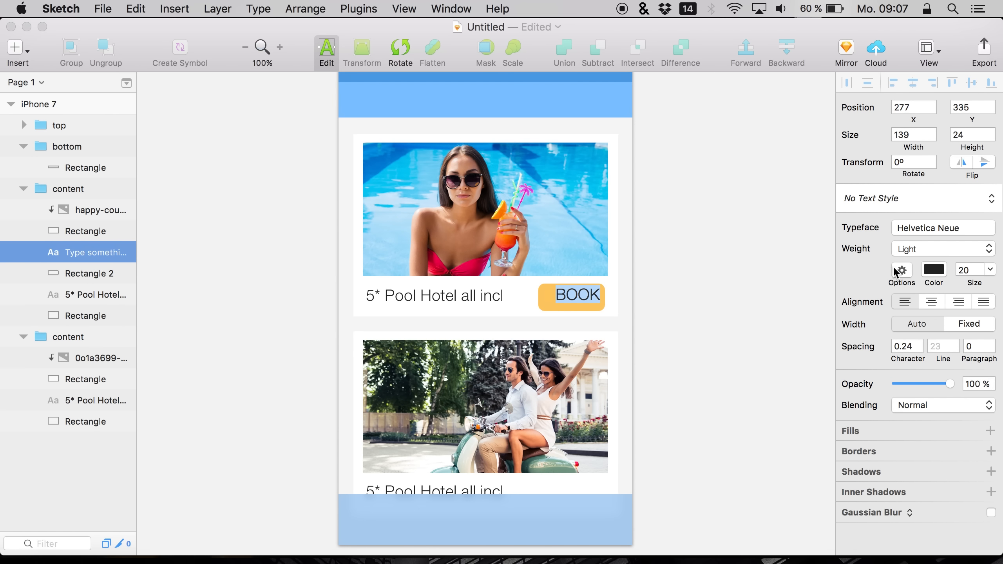
# Make the BOOK text white and Bold
pyautogui.click(934, 269)
pyautogui.moveTo(879, 347); pyautogui.dragTo(805, 276)
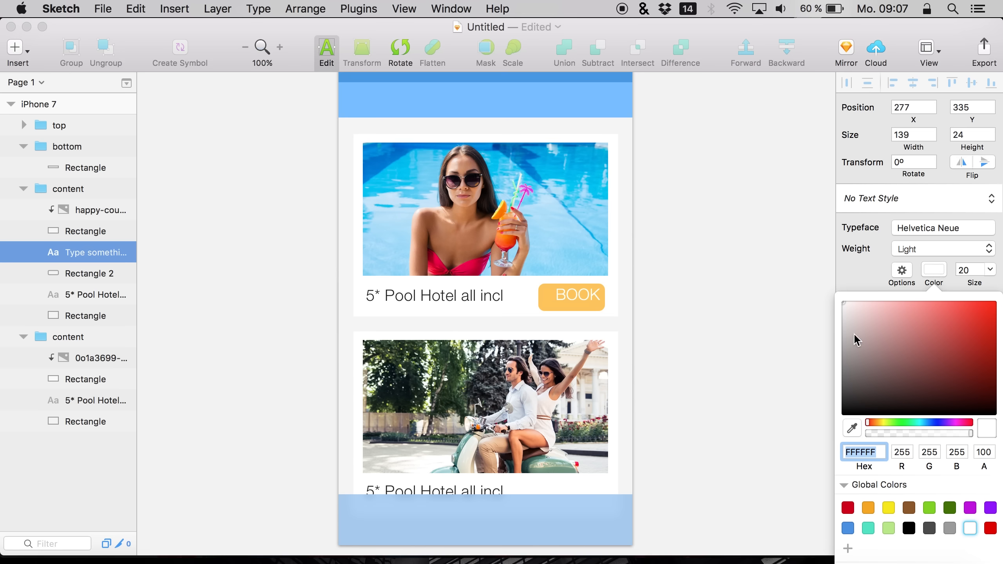
pyautogui.click(914, 251)
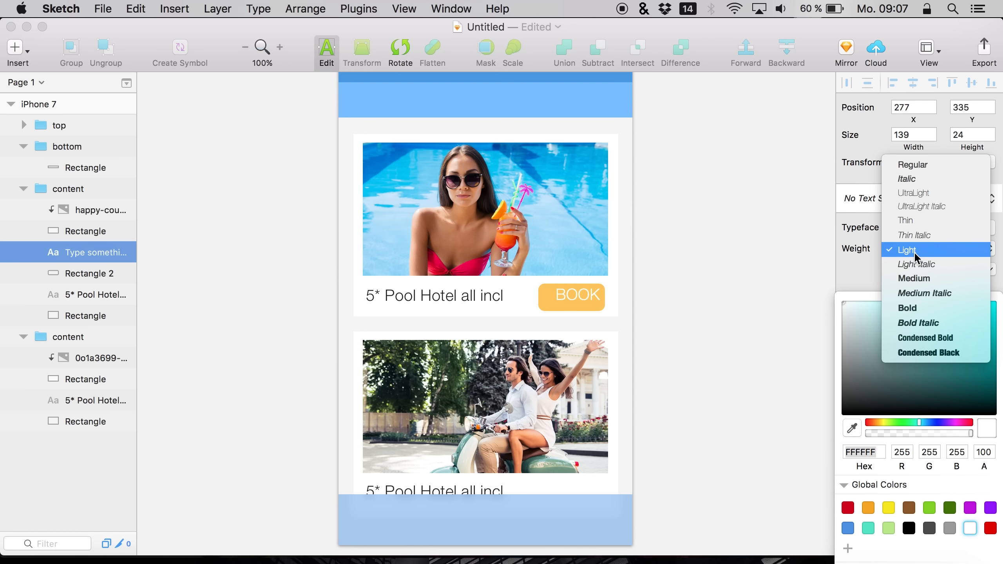
pyautogui.click(911, 308)
pyautogui.click(907, 276)
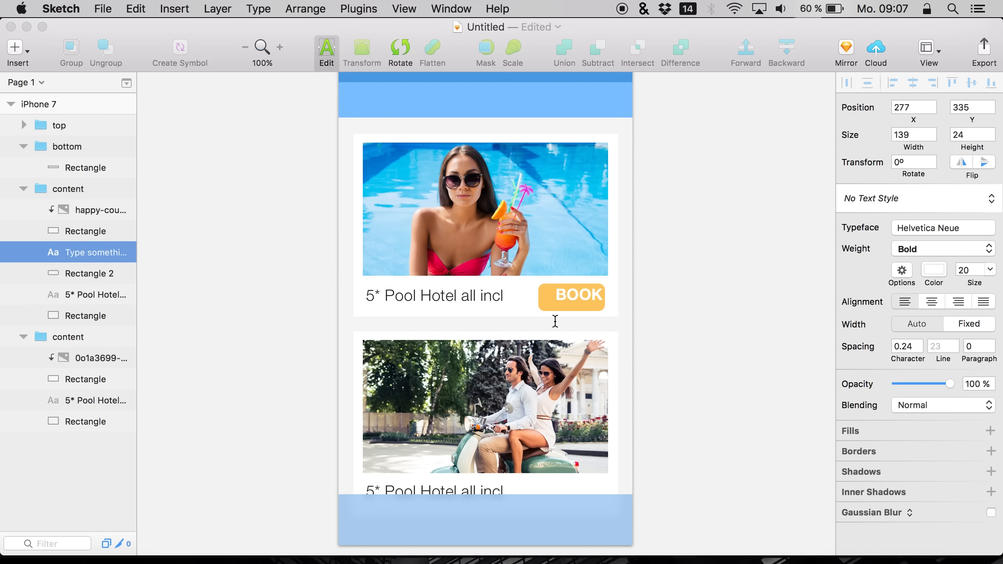
pyautogui.doubleClick(570, 303)
# Reselect the BOOK text and nudge it to sit centred within the yellow button
pyautogui.click(90, 271)
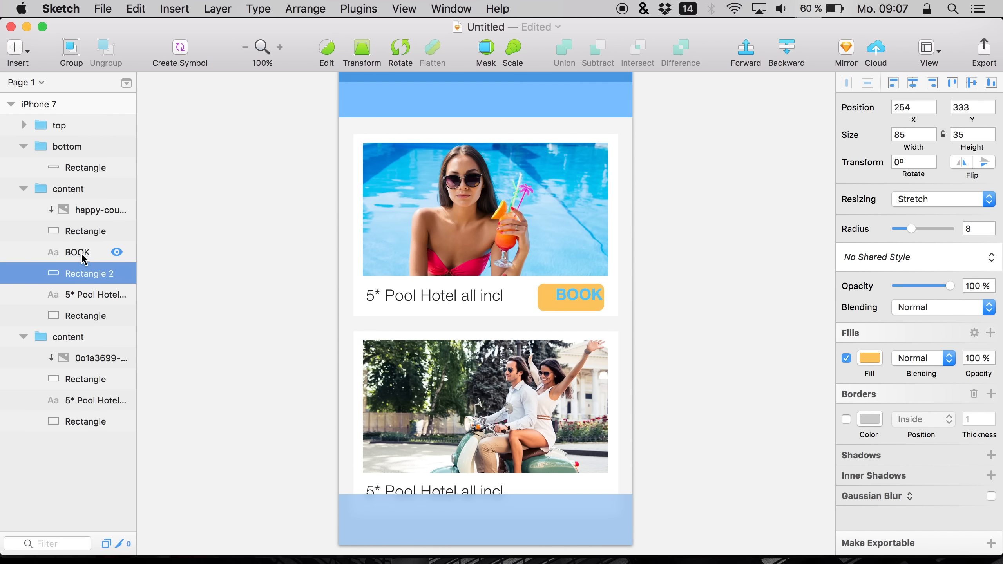
pyautogui.click(85, 257)
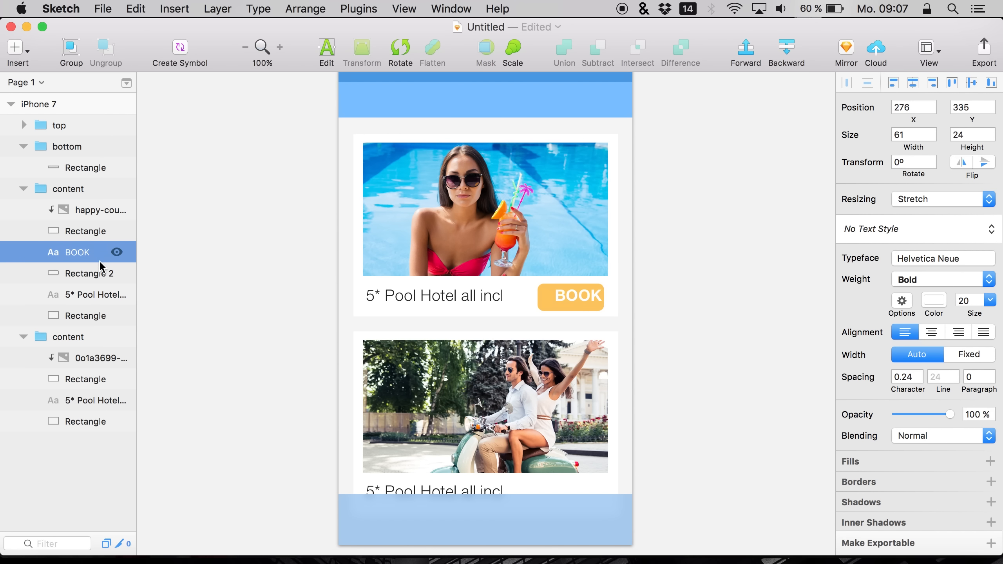
pyautogui.hotkey('shift', 'Right')
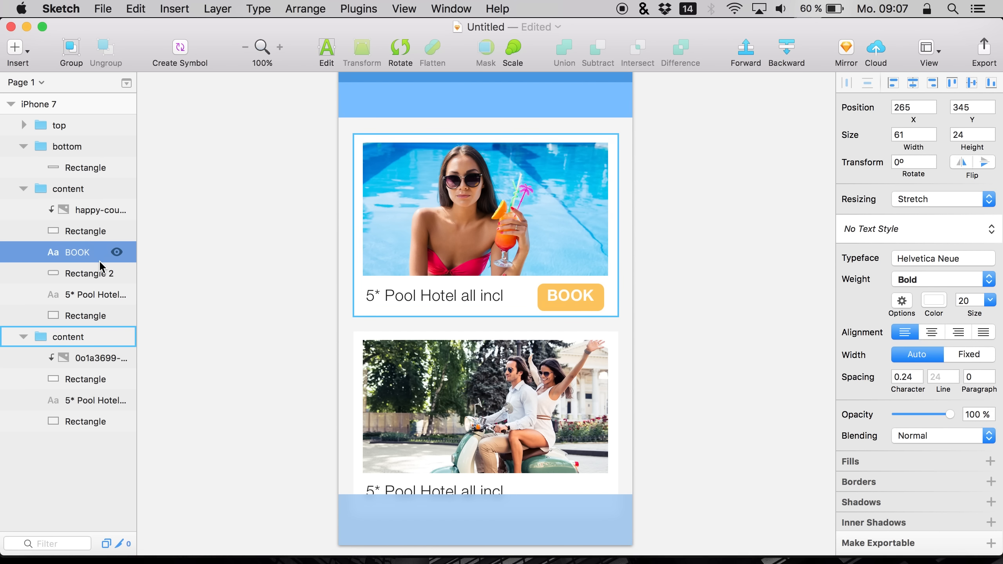
pyautogui.press('Left')
pyautogui.press('Left')
pyautogui.press('Down')
pyautogui.press('Down')
pyautogui.press('Right')
pyautogui.press('Down')
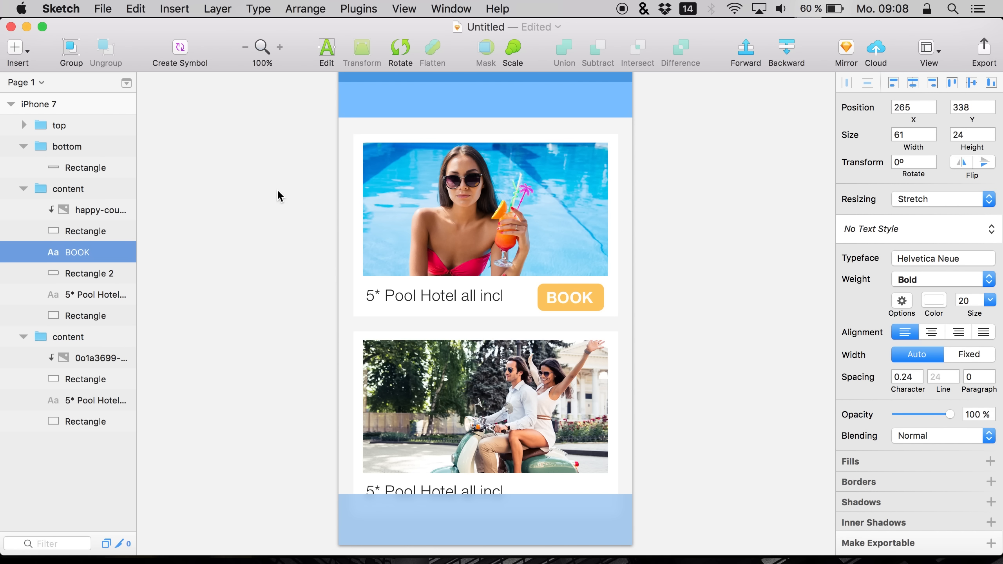
pyautogui.press('Up')
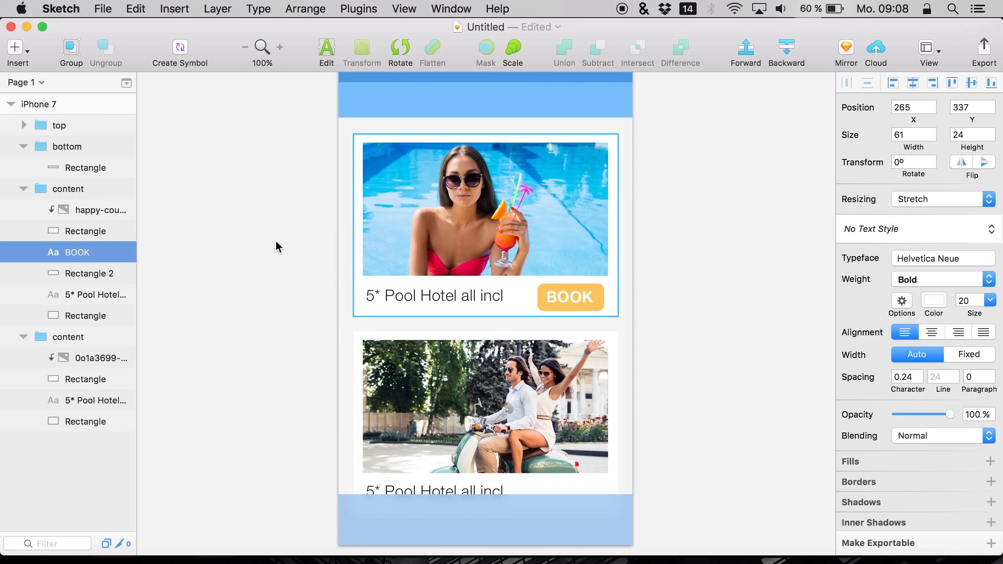
# Set the yellow button rectangle's corner radius to 4
pyautogui.click(104, 273)
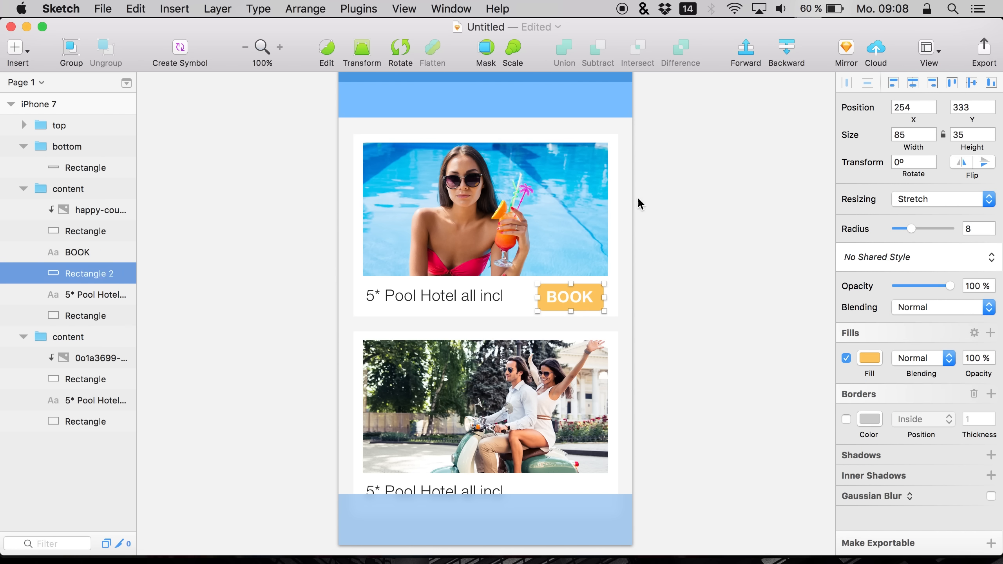
pyautogui.click(975, 227)
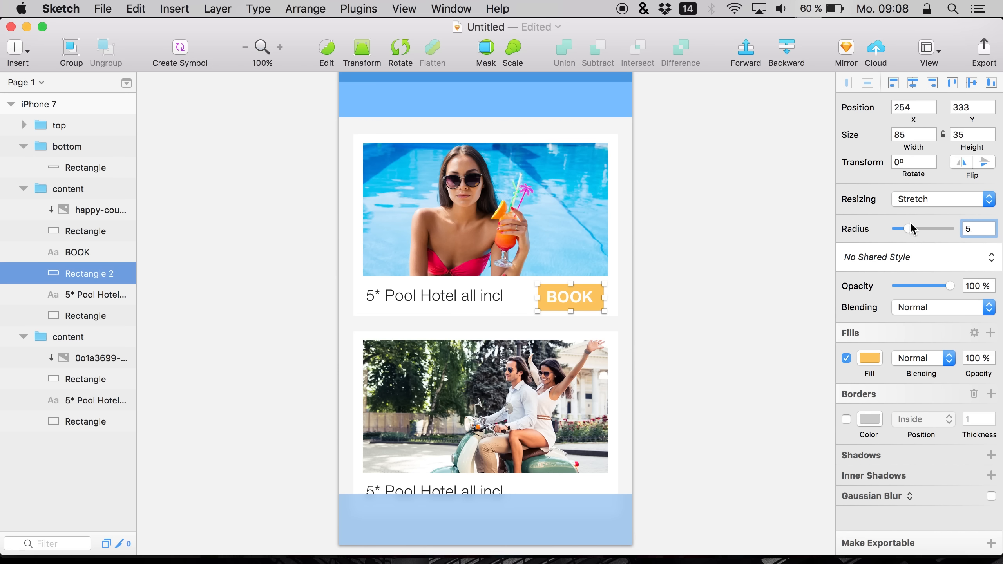
pyautogui.press('BackSpace')
pyautogui.write('4')
pyautogui.press('Return')
pyautogui.click(786, 281)
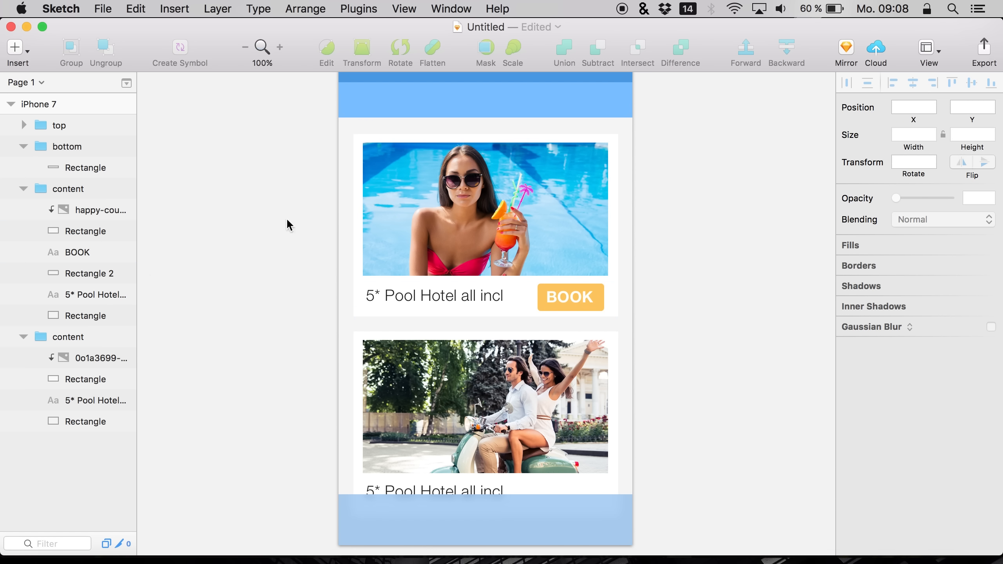
# Group the BOOK text with the yellow button rectangle and name the group btn
pyautogui.click(63, 276)
pyautogui.keyDown('shift'); pyautogui.click(74, 253); pyautogui.keyUp('shift')
pyautogui.press('super+g')
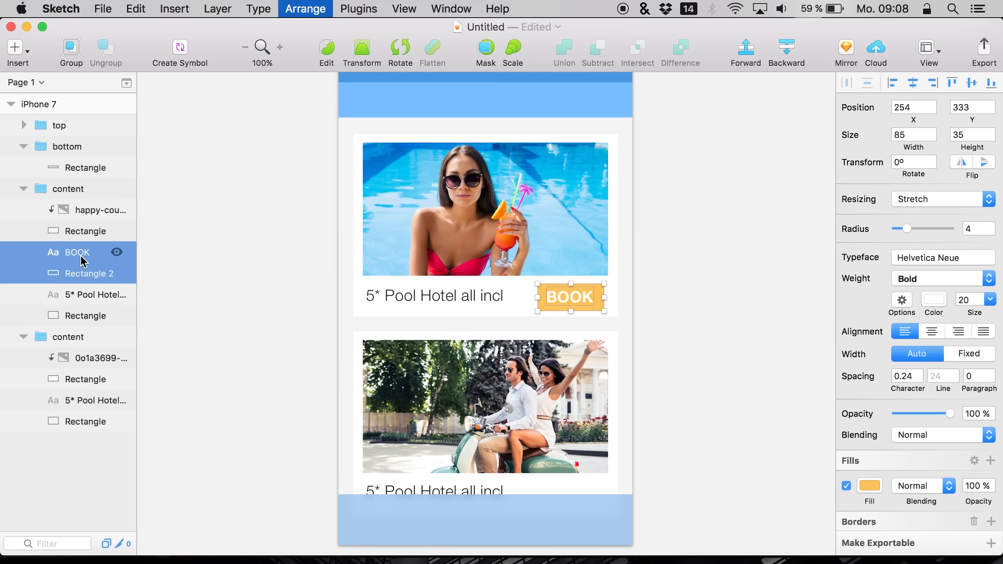
pyautogui.doubleClick(71, 251)
pyautogui.write('btn')
pyautogui.press('Return')
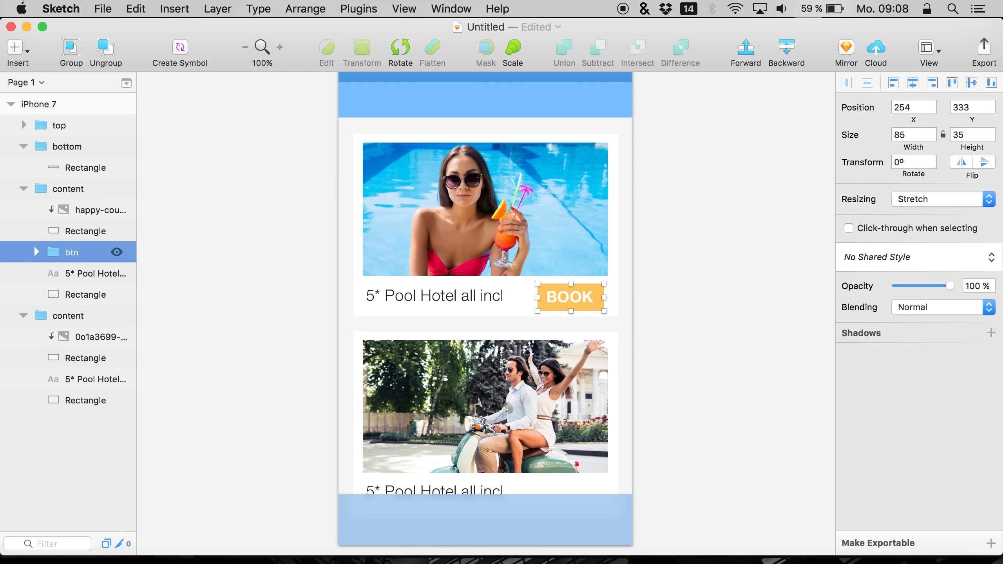
# Paste the btn group into the second card's content group and nudge it down toward its caption
pyautogui.click(75, 380)
pyautogui.press('super+v')
pyautogui.hotkey('shift', 'Down')
pyautogui.hotkey('shift', 'Down')
pyautogui.hotkey('shift', 'Down')
pyautogui.hotkey('shift', 'Down')
pyautogui.hotkey('shift', 'Down')
pyautogui.hotkey('shift', 'Down')
pyautogui.hotkey('shift', 'Down')
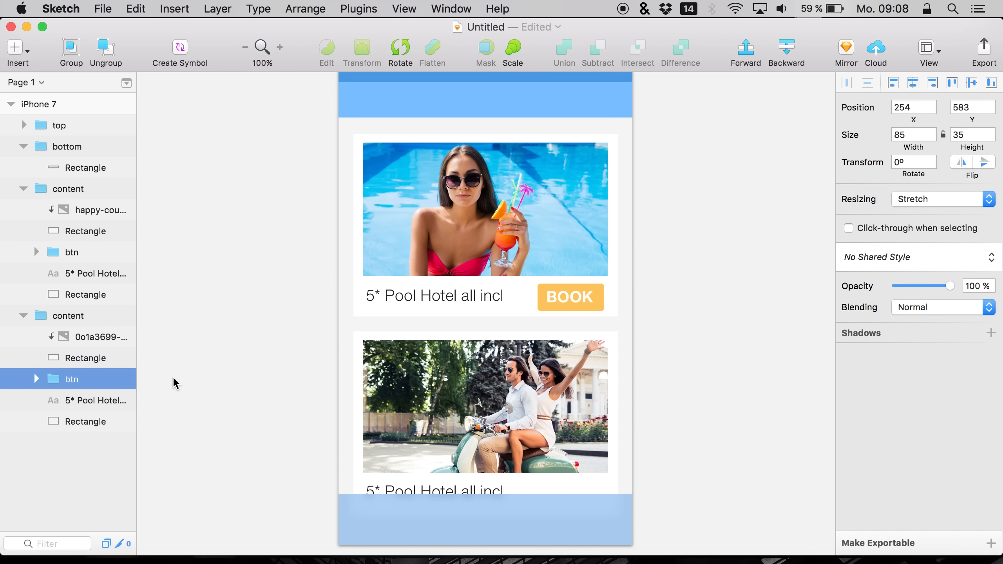
pyautogui.hotkey('shift', 'Down')
pyautogui.hotkey('shift', 'Down')
pyautogui.hotkey('shift', 'Down')
pyautogui.hotkey('shift', 'Up')
pyautogui.hotkey('shift', 'Up')
pyautogui.hotkey('shift', 'Up')
pyautogui.hotkey('shift', 'Up')
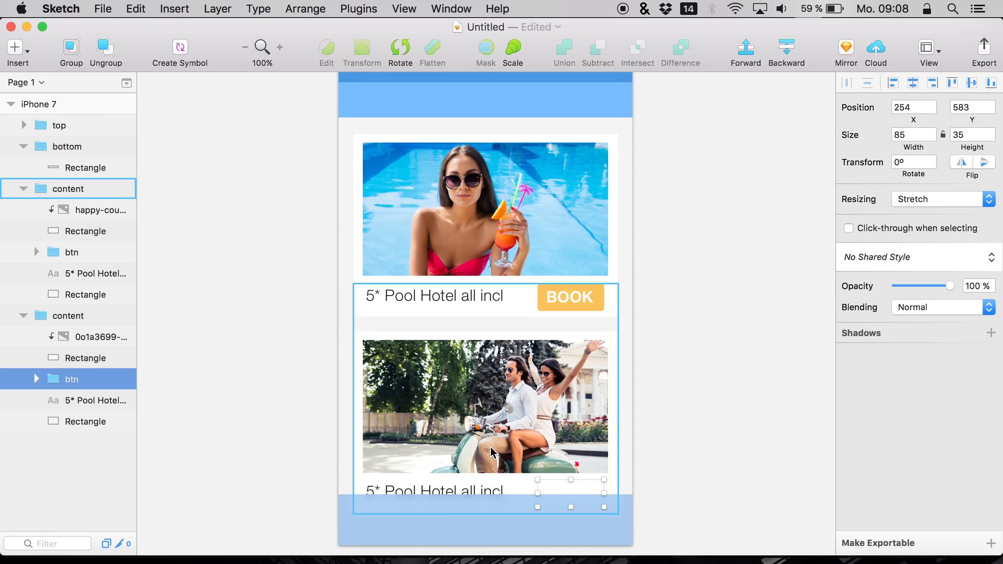
pyautogui.click(79, 401)
pyautogui.click(72, 380)
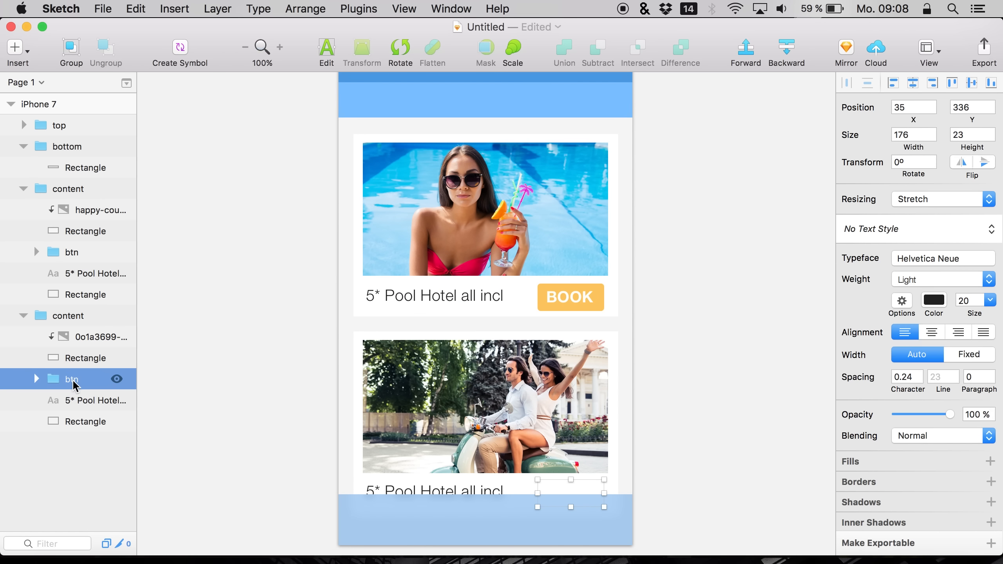
pyautogui.press('super+d')
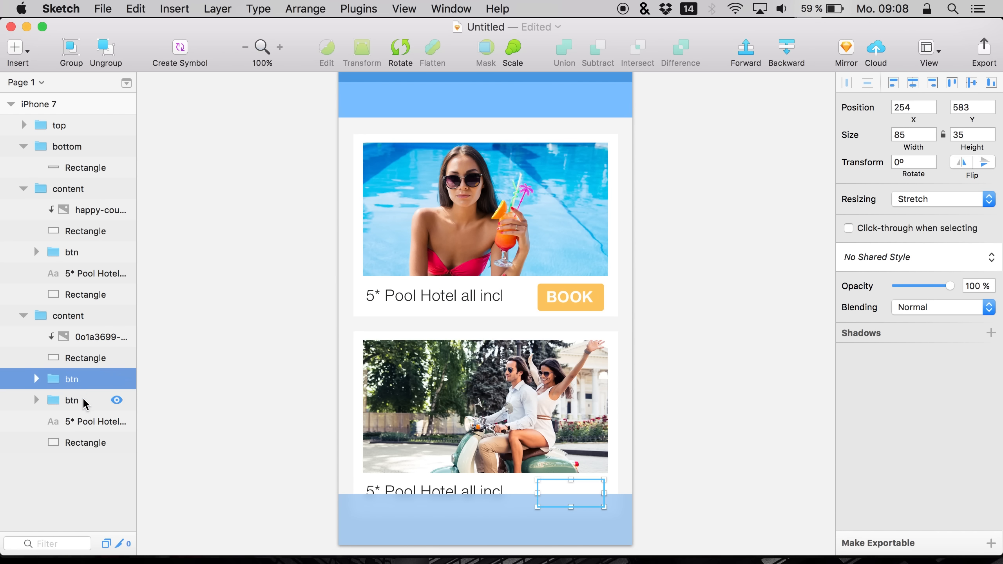
pyautogui.click(84, 401)
pyautogui.press('BackSpace')
# Nudge the pasted btn group upward within the second card
pyautogui.click(62, 379)
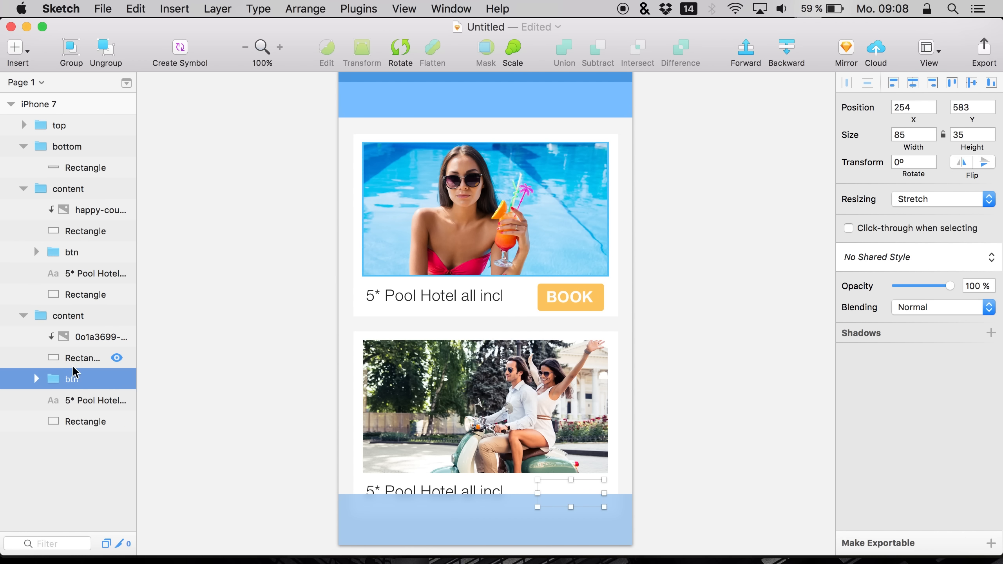
pyautogui.click(66, 399)
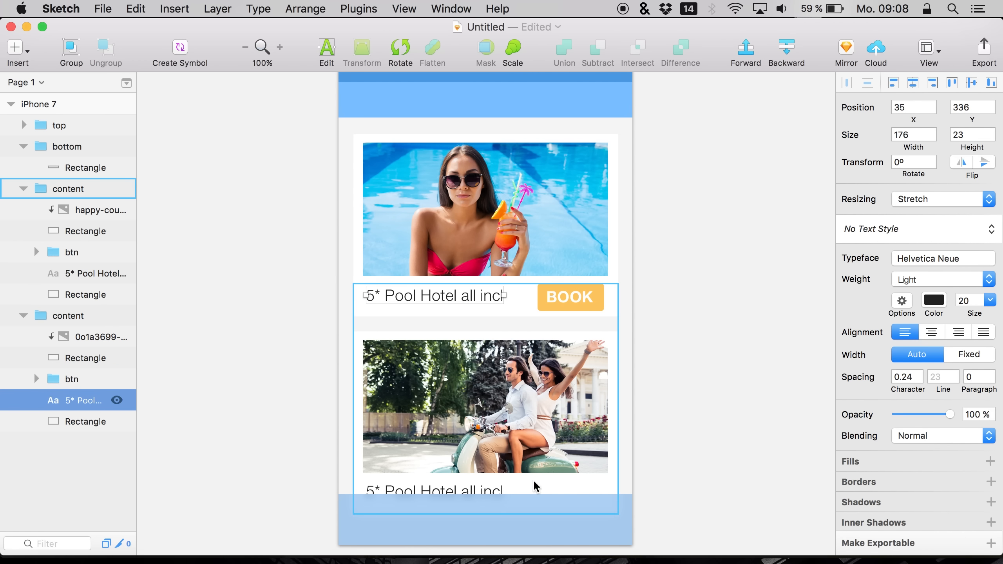
pyautogui.scroll(-3, 533, 483)
pyautogui.click(271, 348)
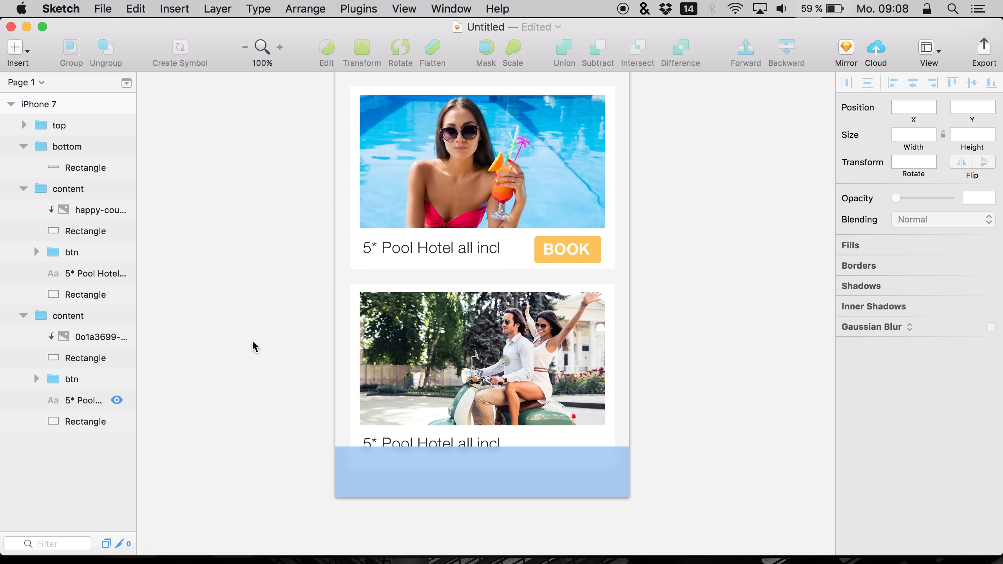
pyautogui.click(58, 379)
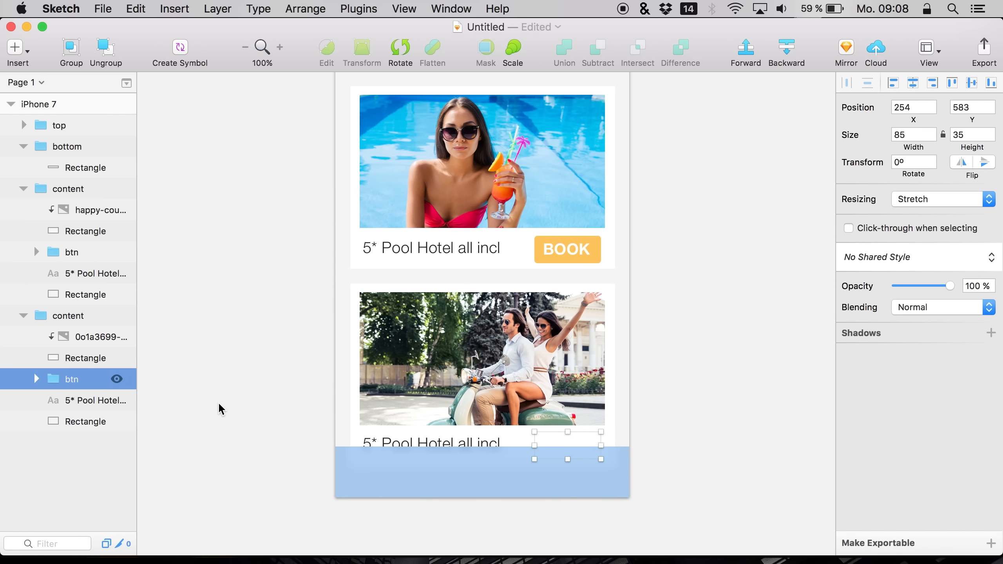
pyautogui.hotkey('shift', 'Up')
pyautogui.hotkey('shift', 'Up')
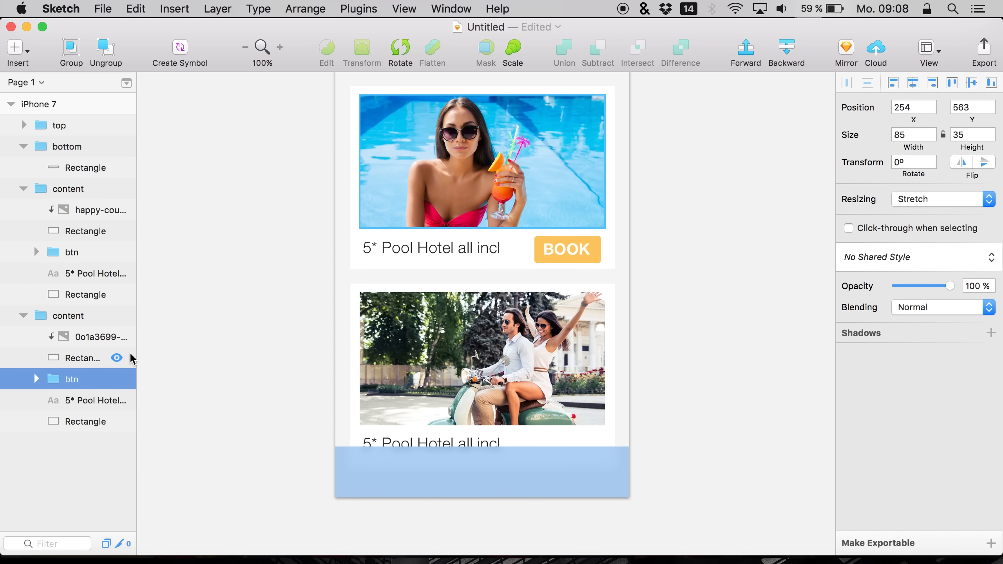
pyautogui.hotkey('shift', 'Down')
# Try to move the btn group into the first card's content group and undo the move
pyautogui.moveTo(67, 379); pyautogui.dragTo(62, 255)
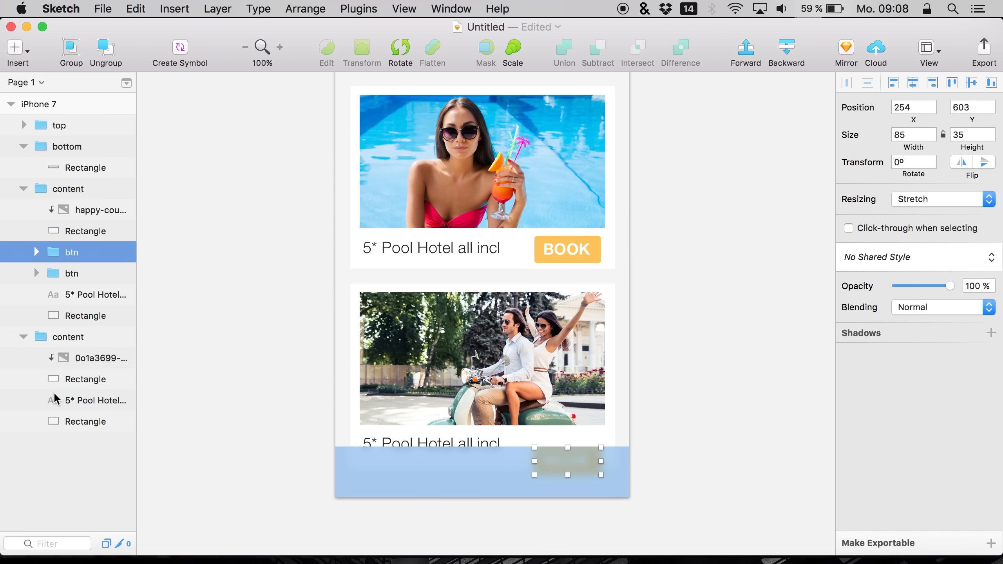
pyautogui.press('super+z')
# Reposition the second card's btn group so it sits beside that card's caption
pyautogui.click(65, 253)
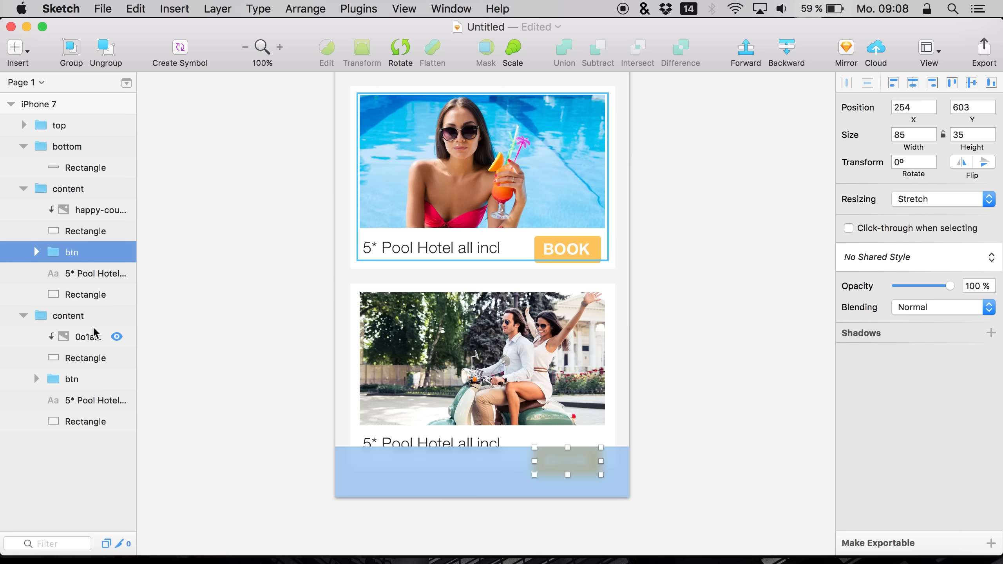
pyautogui.hotkey('shift', 'Up')
pyautogui.hotkey('shift', 'Up')
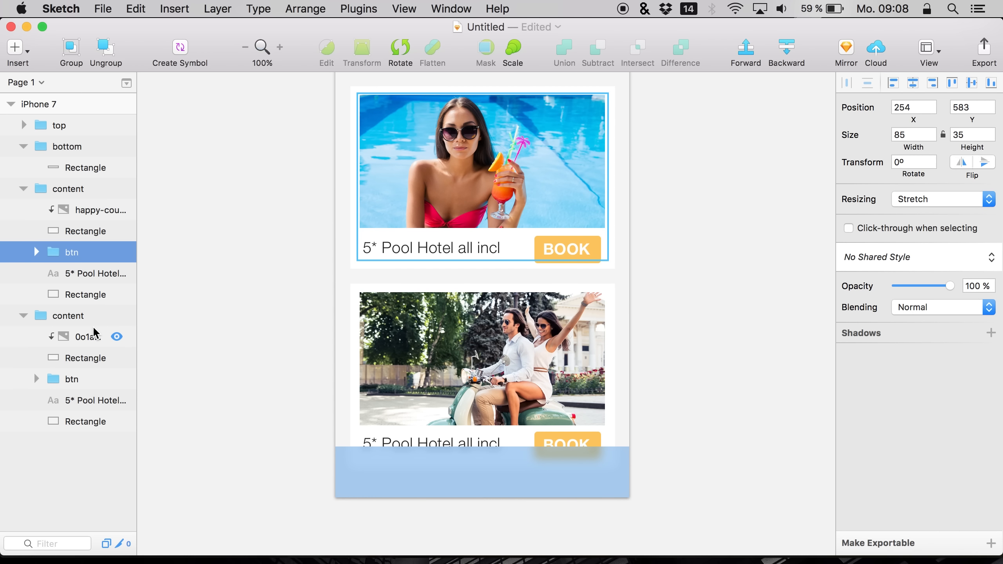
pyautogui.press('Down')
pyautogui.press('Down')
pyautogui.press('Down')
pyautogui.press('Down')
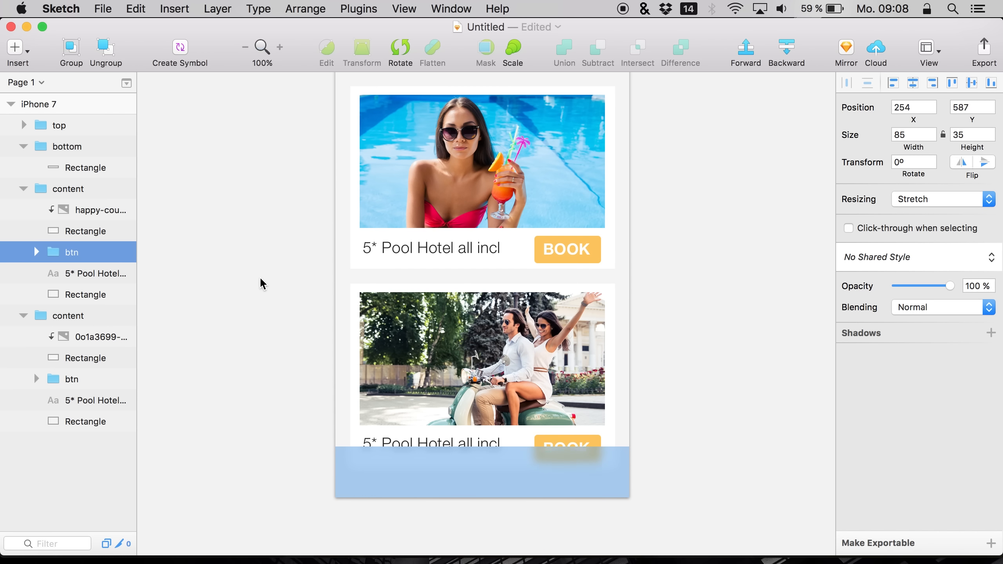
pyautogui.scroll(3, 265, 289)
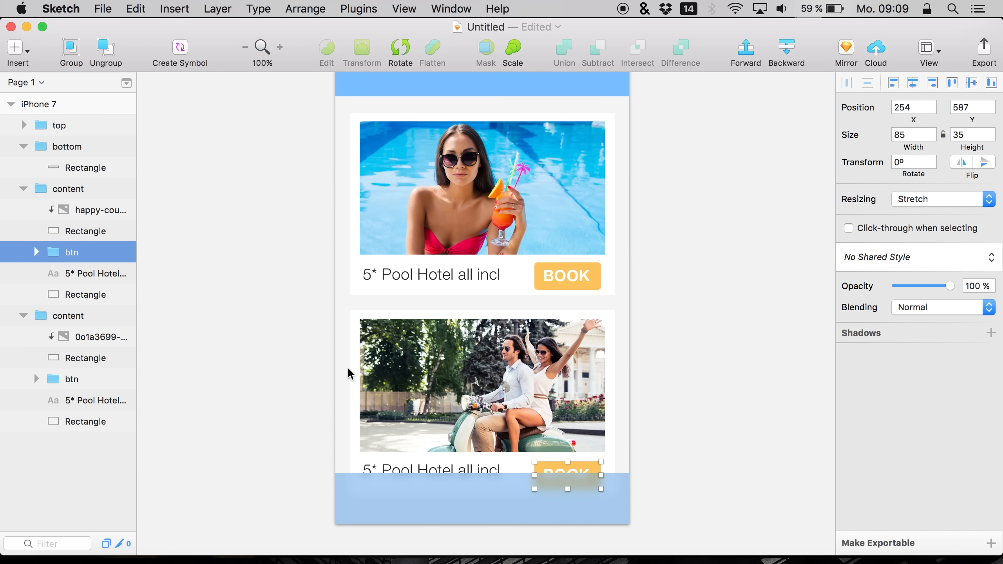
pyautogui.click(284, 401)
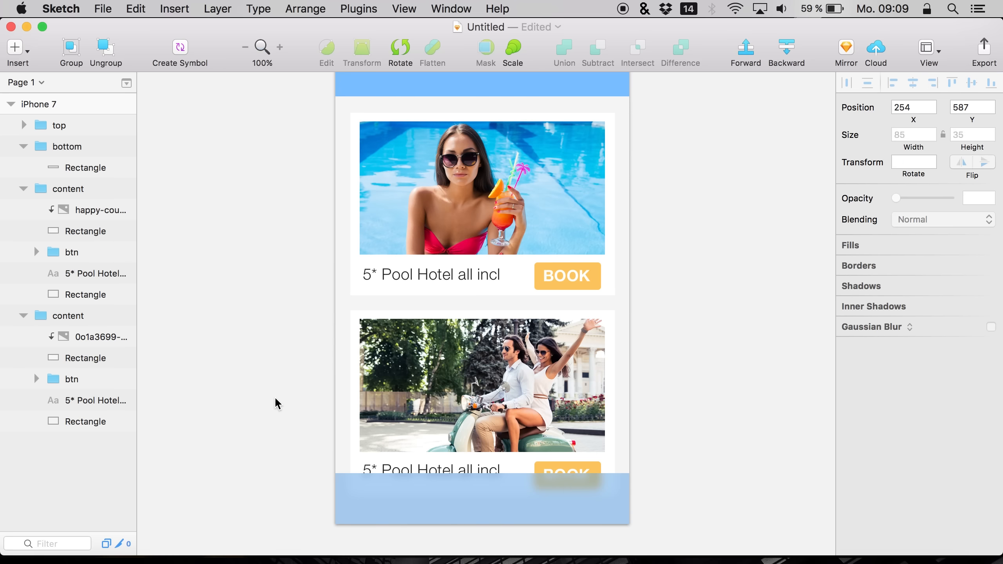
pyautogui.click(562, 472)
pyautogui.doubleClick(564, 476)
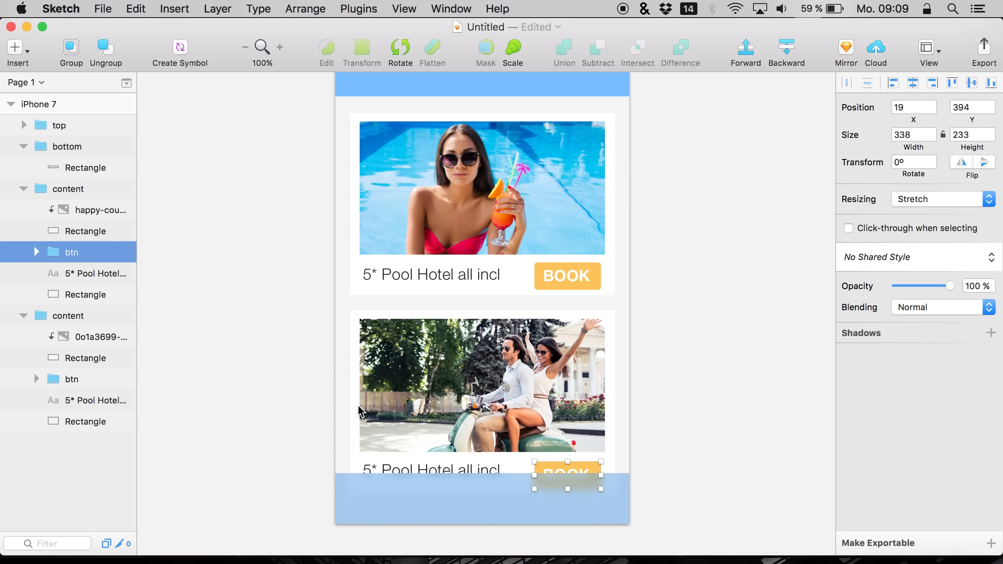
pyautogui.rightClick(264, 371)
pyautogui.click(227, 275)
pyautogui.scroll(5, 227, 274)
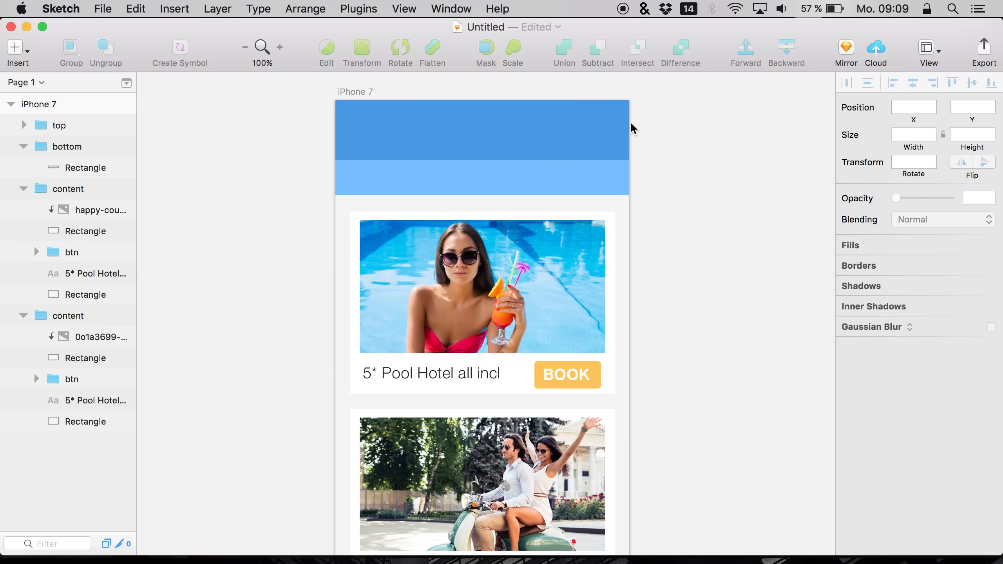
pyautogui.scroll(-5, 402, 280)
pyautogui.scroll(10, 332, 242)
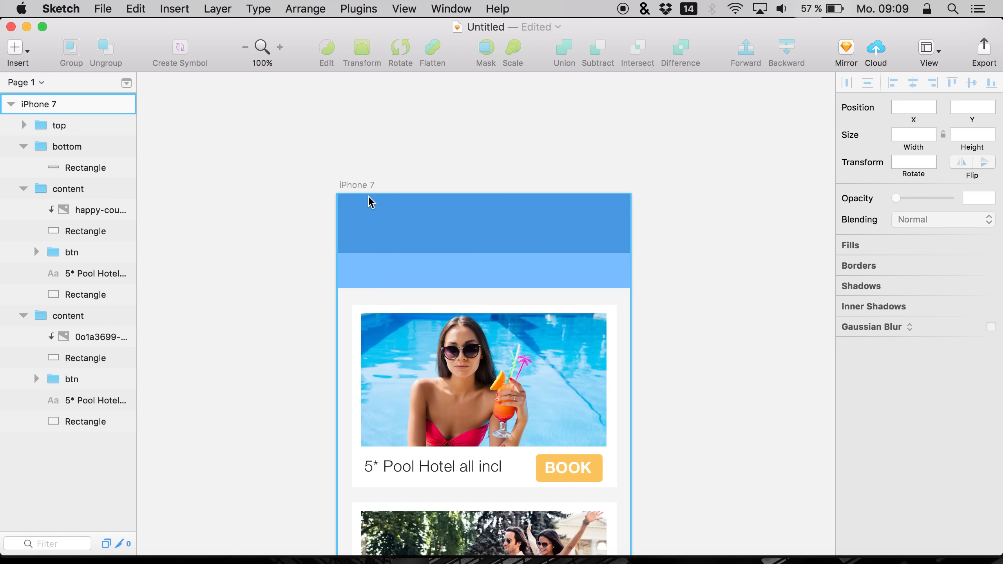
pyautogui.scroll(-7, 275, 247)
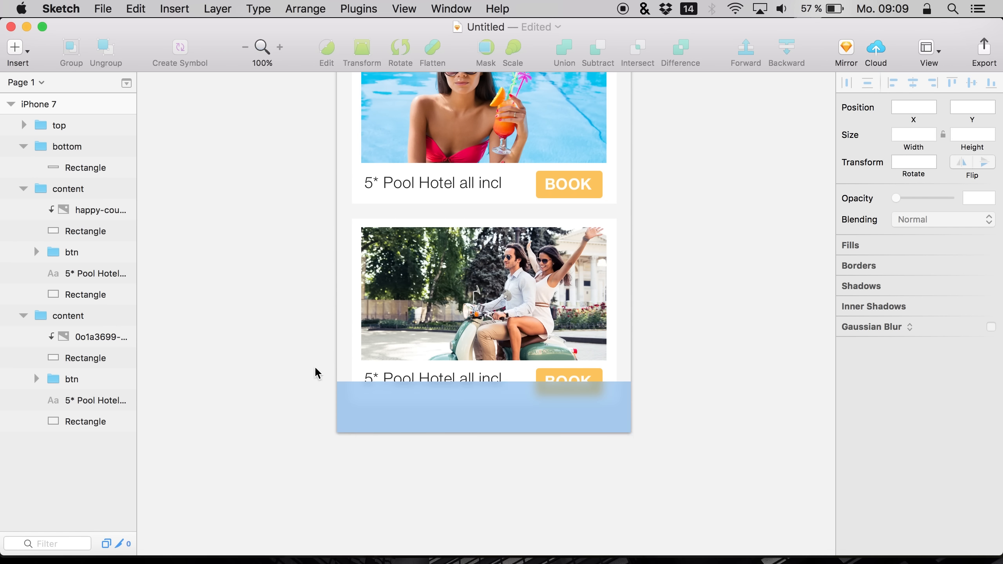
pyautogui.scroll(6, 264, 311)
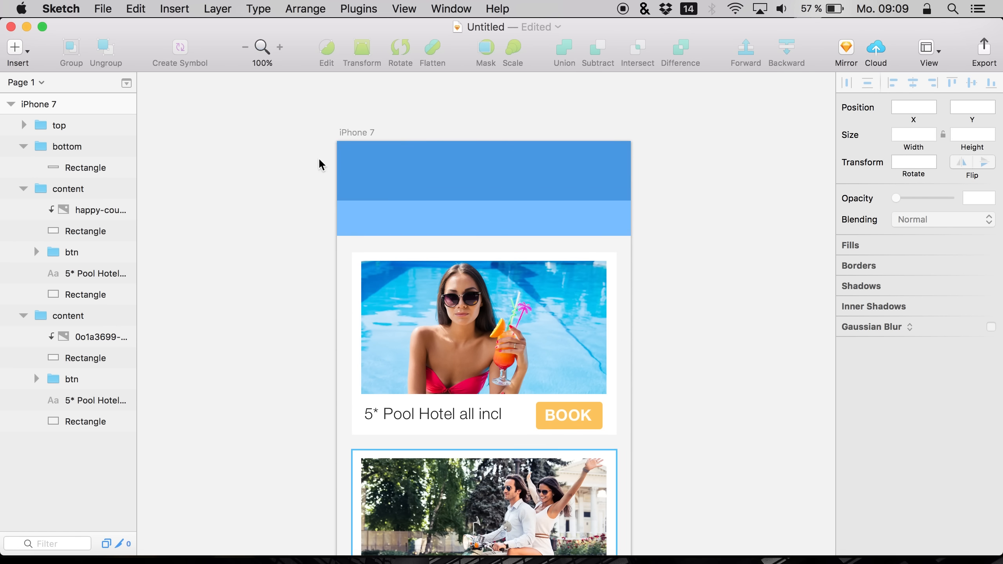
# Open the iOS UI Design template as a new document, keeping its missing fonts
pyautogui.click(380, 161)
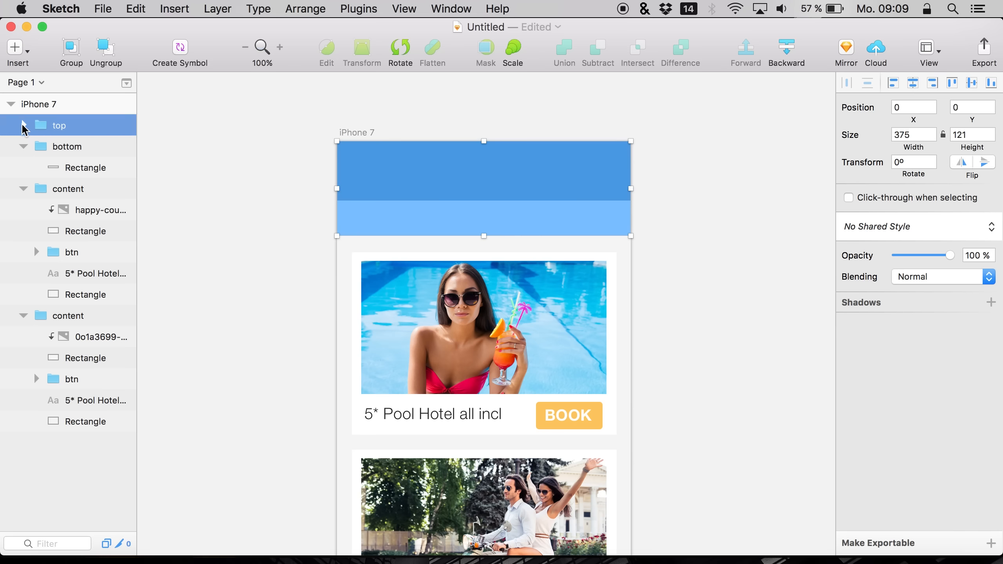
pyautogui.click(23, 126)
pyautogui.click(79, 147)
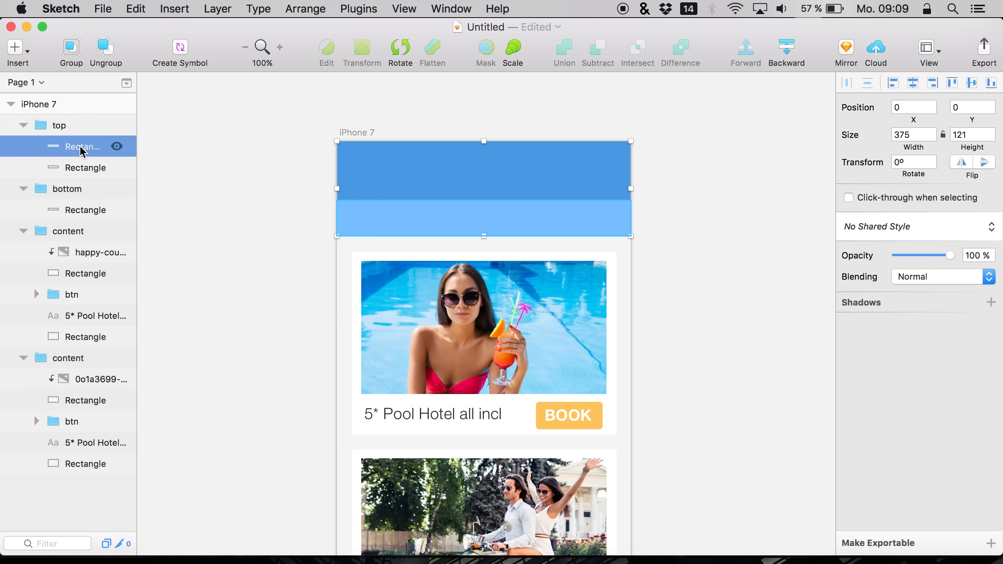
pyautogui.click(107, 4)
pyautogui.click(132, 43)
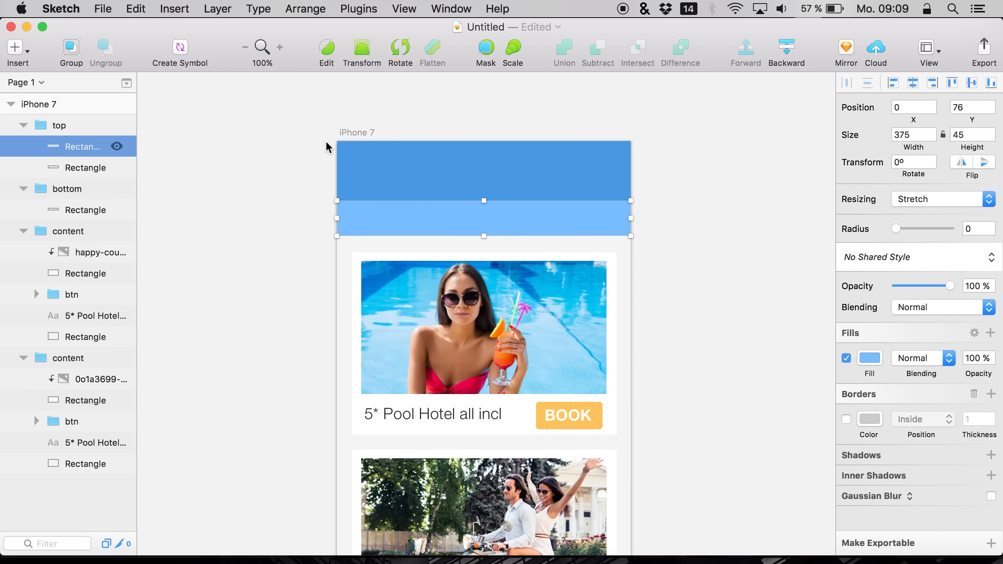
pyautogui.click(493, 288)
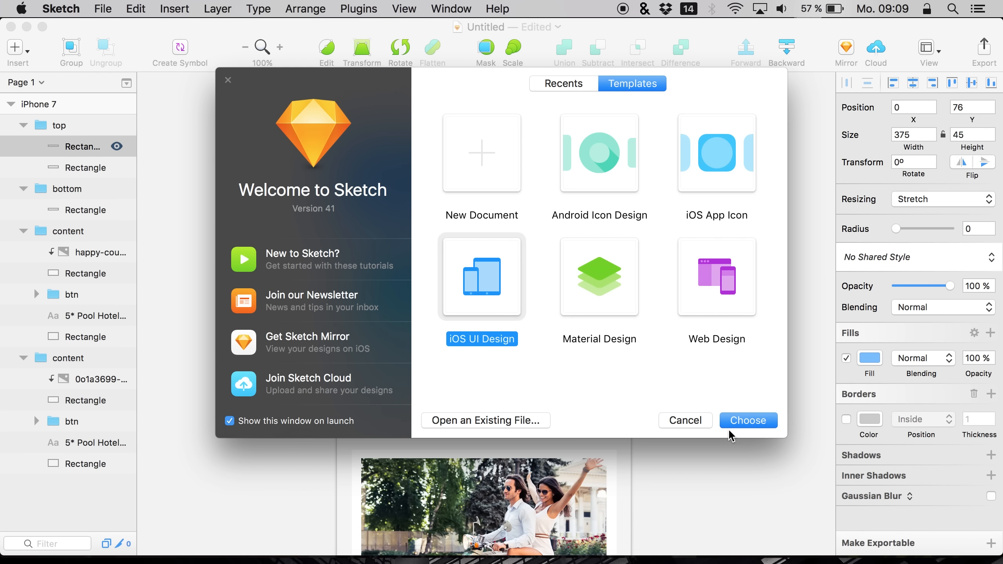
pyautogui.click(744, 422)
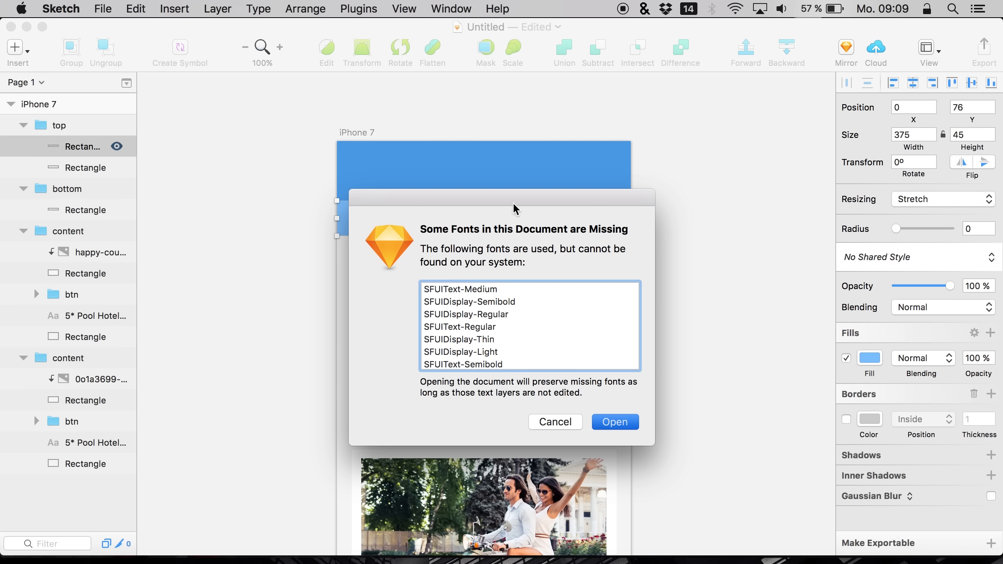
pyautogui.press('Return')
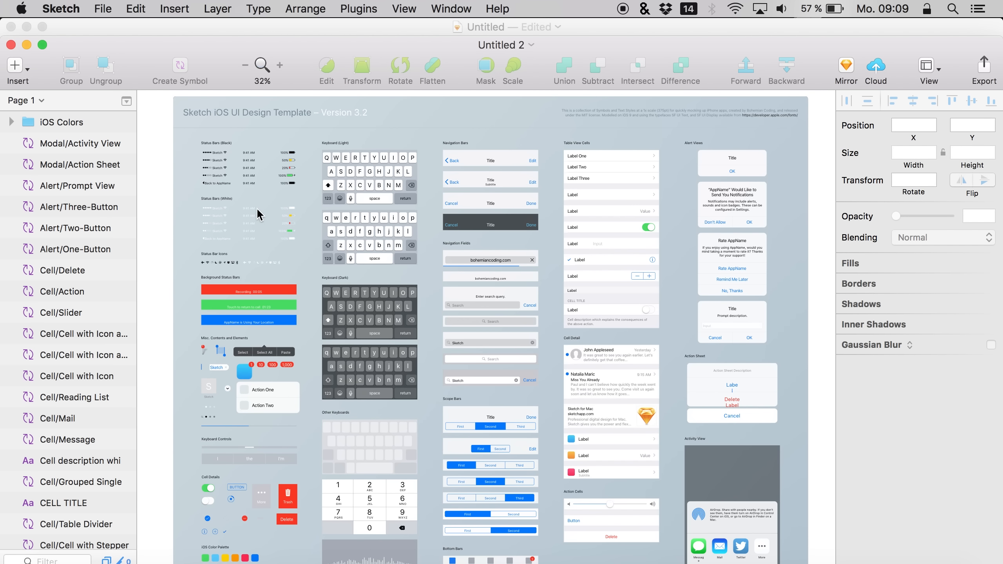
# Copy the Status Bar/White/100% symbol from the template into the top group and align it to the artboard's top edge
pyautogui.click(254, 206)
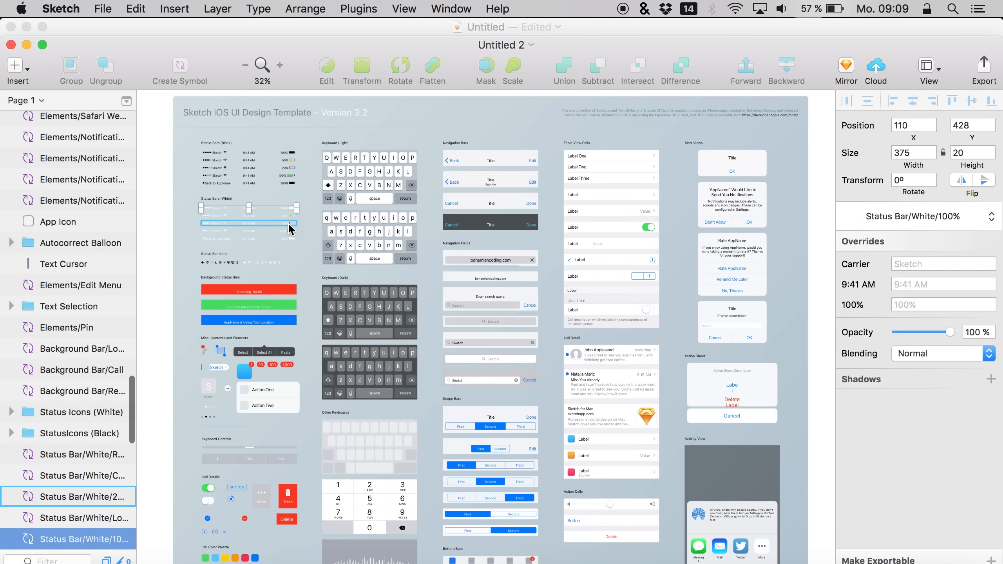
pyautogui.click(11, 45)
pyautogui.press('super+v')
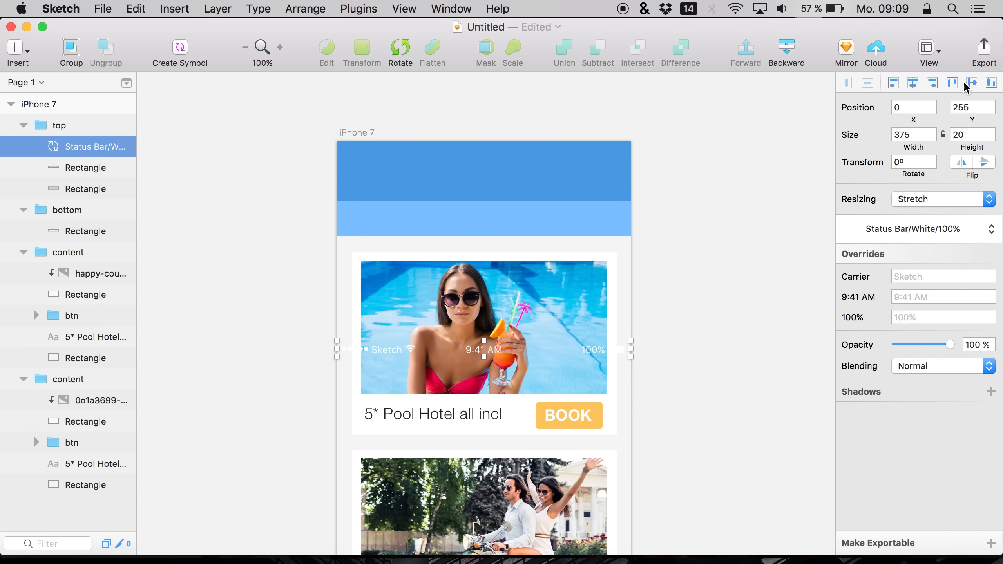
pyautogui.click(952, 83)
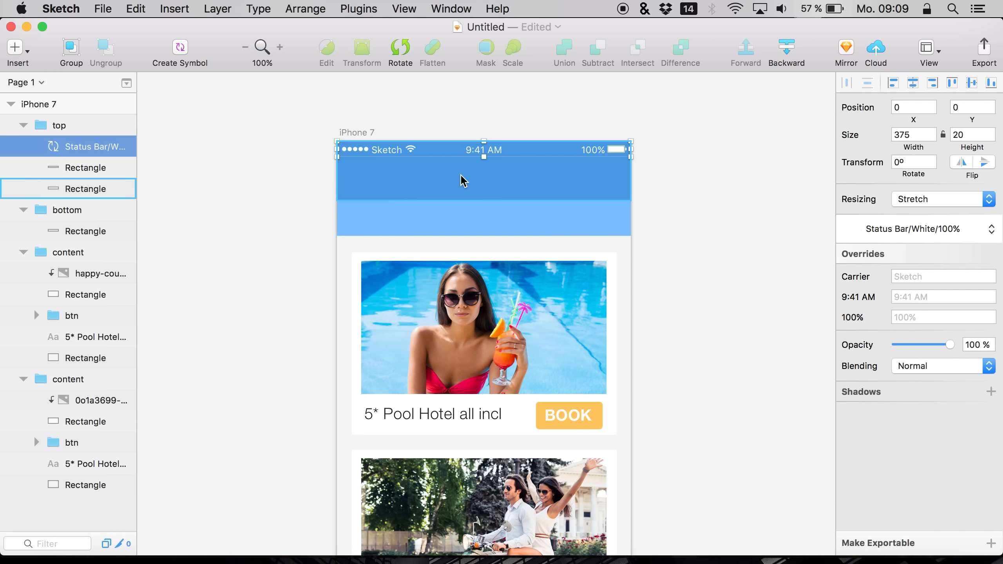
# Reorder the top group's layers so the status bar sits above the dark blue header rectangle
pyautogui.click(444, 180)
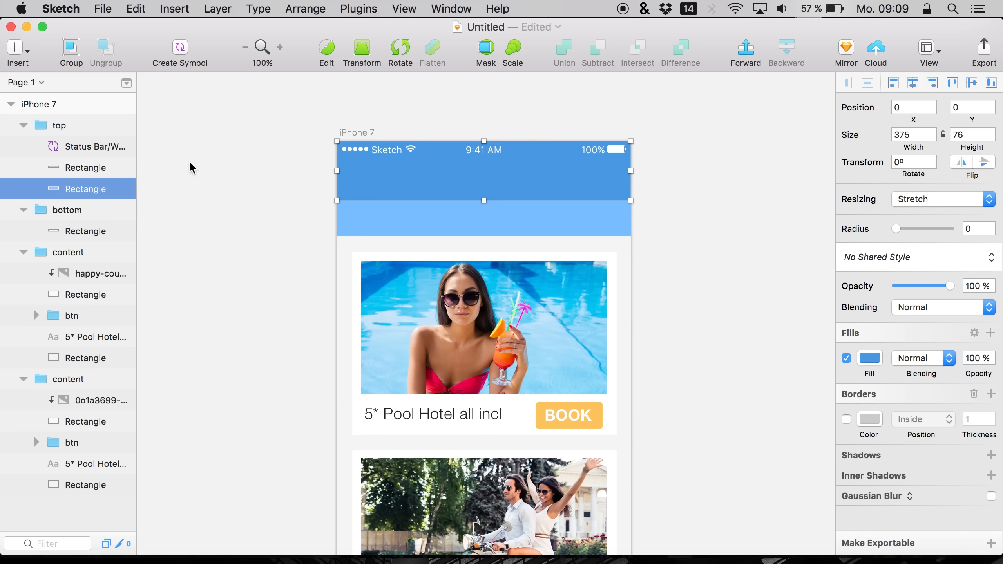
pyautogui.click(67, 167)
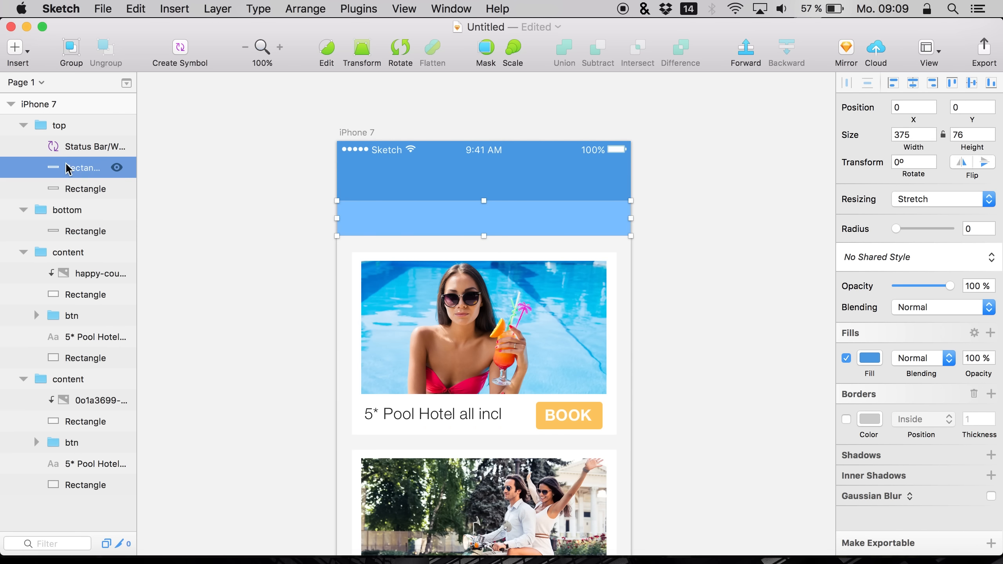
pyautogui.click(67, 188)
pyautogui.moveTo(94, 148); pyautogui.dragTo(85, 189)
pyautogui.click(85, 188)
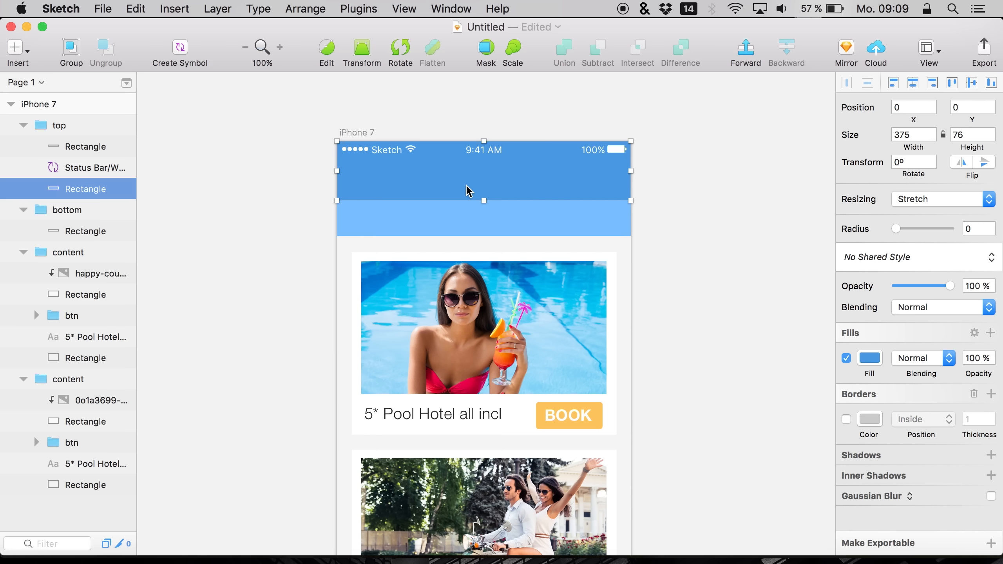
# Add a "Trips" title text in the dark blue header area
pyautogui.press('t')
pyautogui.click(505, 224)
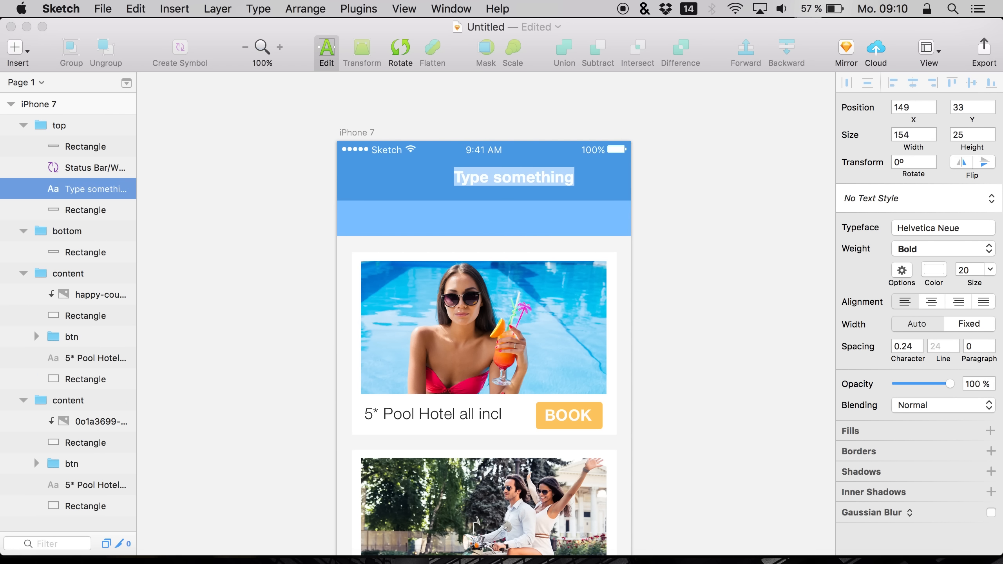
pyautogui.write('Trips')
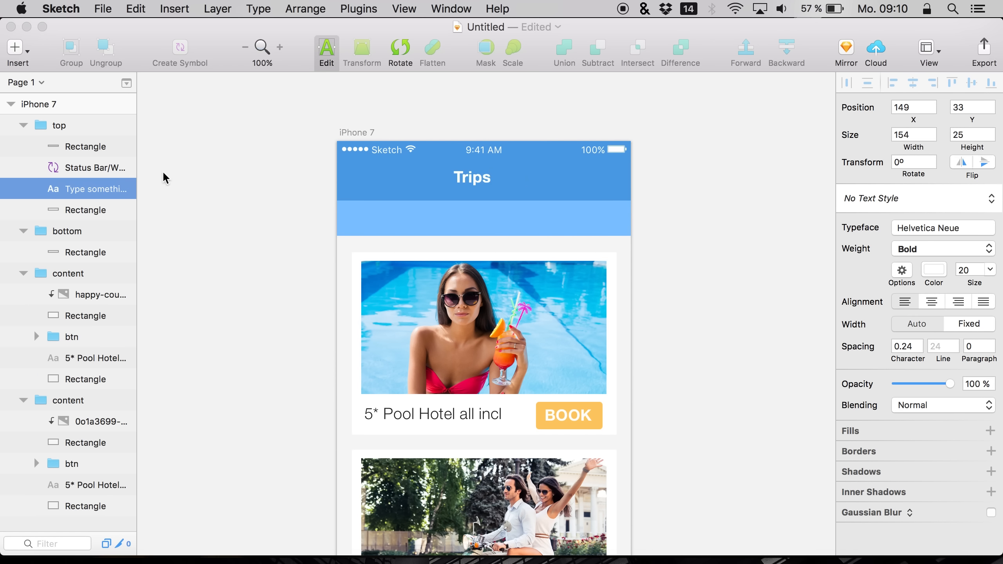
# Set the Trips title's typeface to Bodoni 72 Bold
pyautogui.click(71, 209)
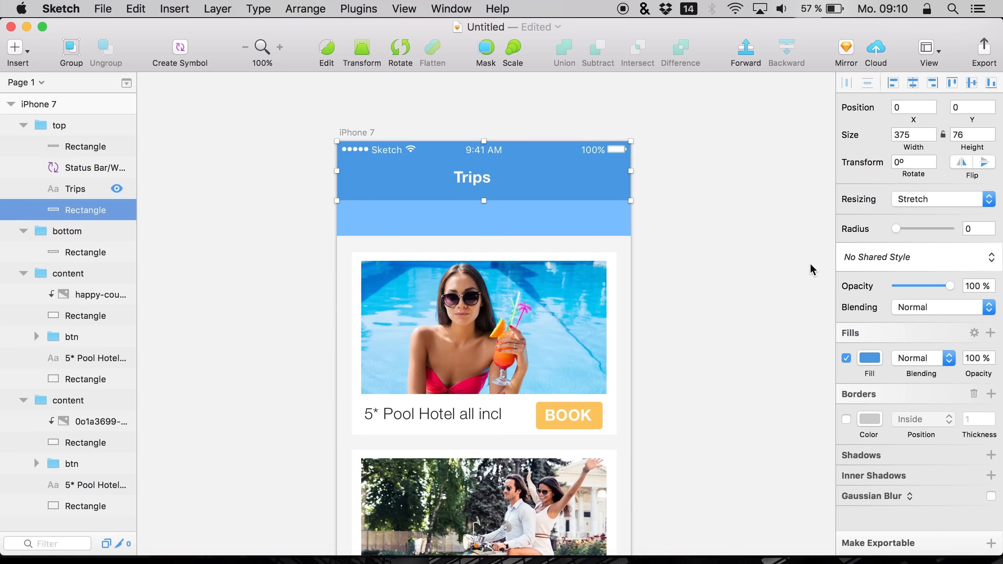
pyautogui.click(84, 189)
pyautogui.click(914, 261)
pyautogui.scroll(-10, 876, 405)
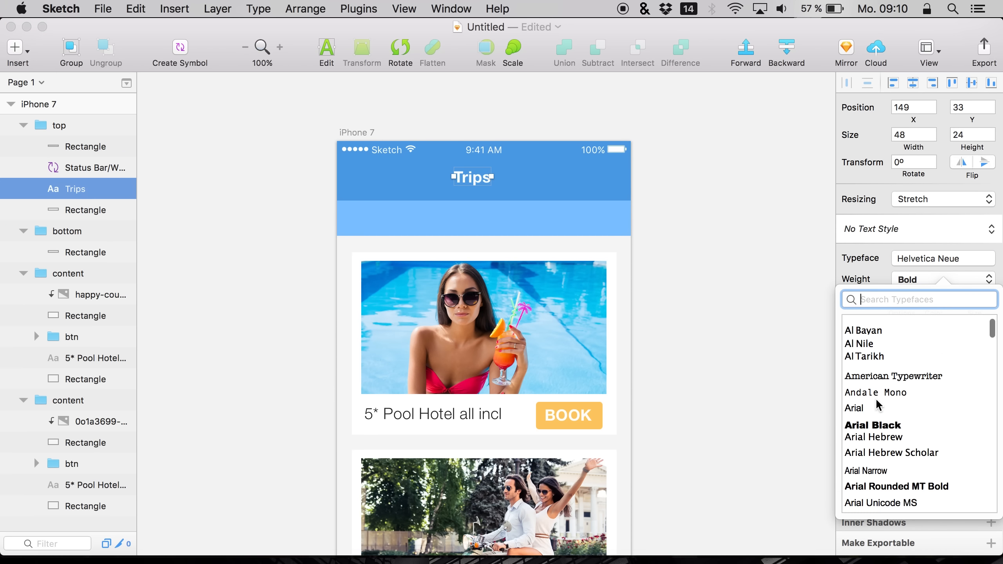
pyautogui.scroll(-8, 875, 400)
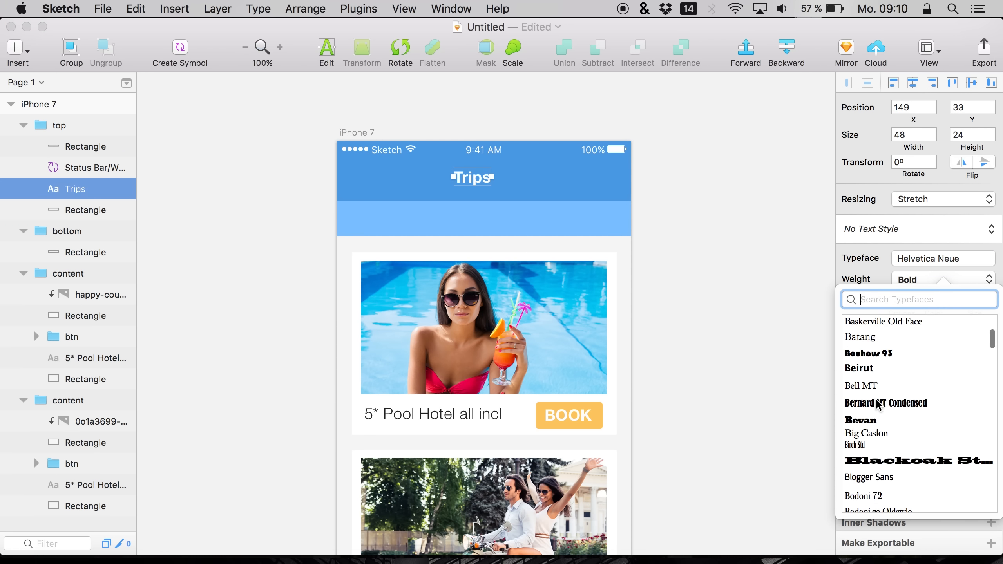
pyautogui.scroll(-2, 870, 460)
pyautogui.click(868, 394)
pyautogui.click(885, 277)
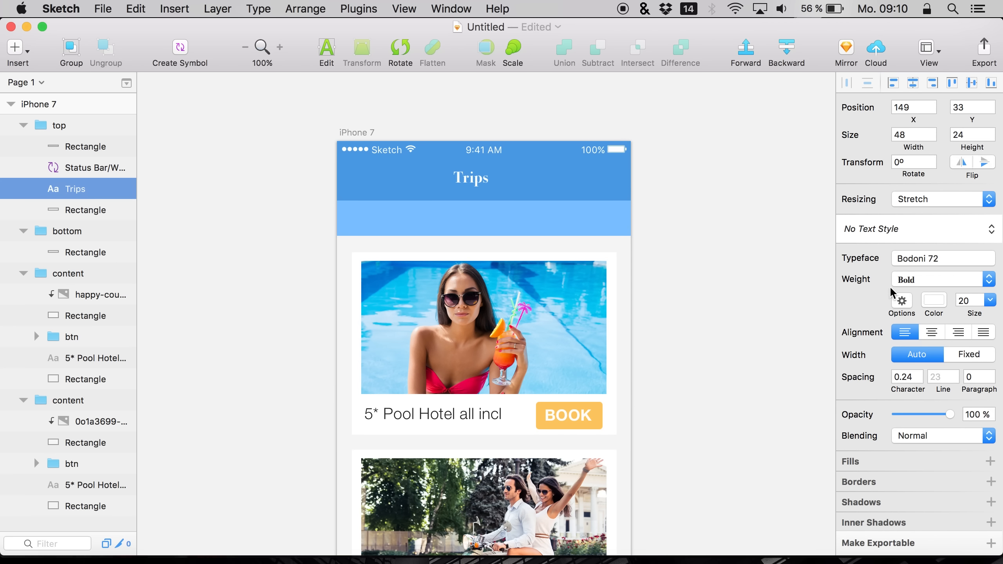
# Set the Trips title's font size to 25
pyautogui.click(966, 301)
pyautogui.write('3')
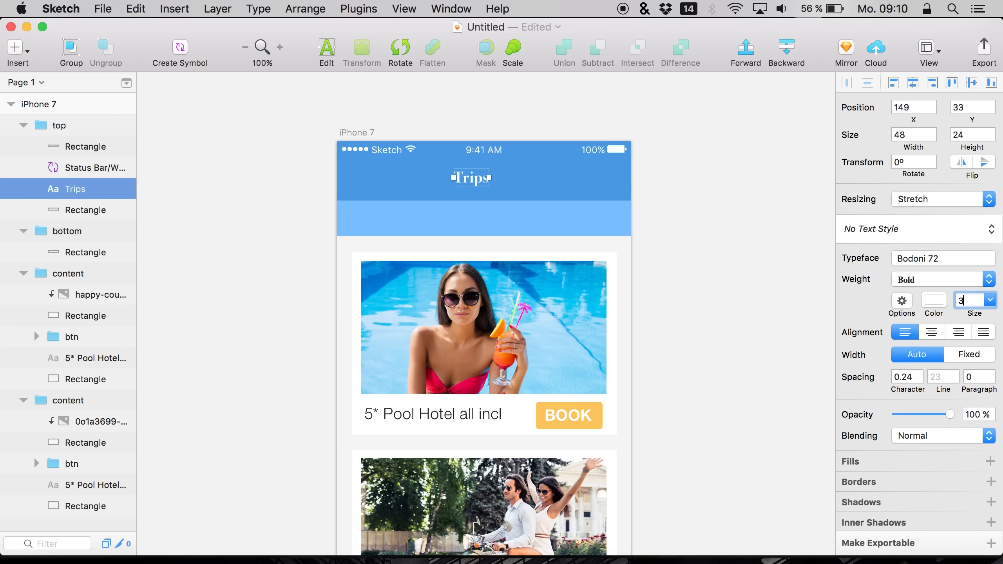
pyautogui.write('0')
pyautogui.press('Return')
pyautogui.doubleClick(964, 299)
pyautogui.write('25')
pyautogui.press('Return')
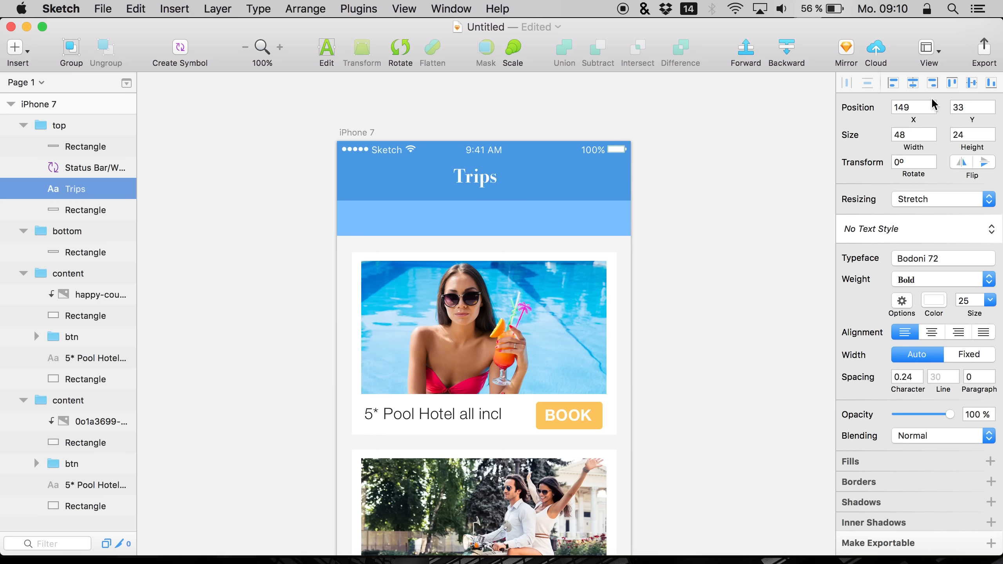
pyautogui.click(199, 170)
pyautogui.scroll(1, 256, 210)
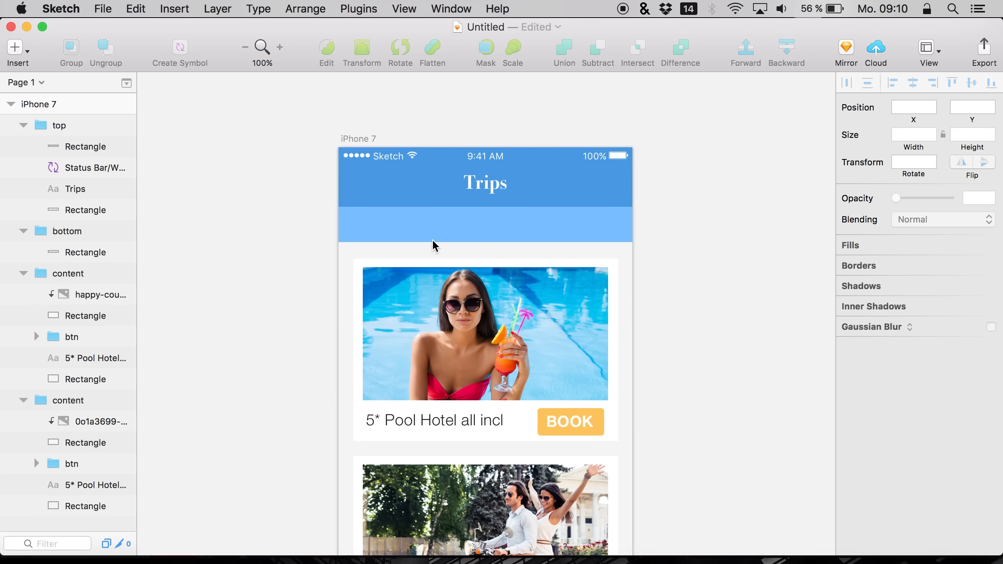
pyautogui.click(447, 239)
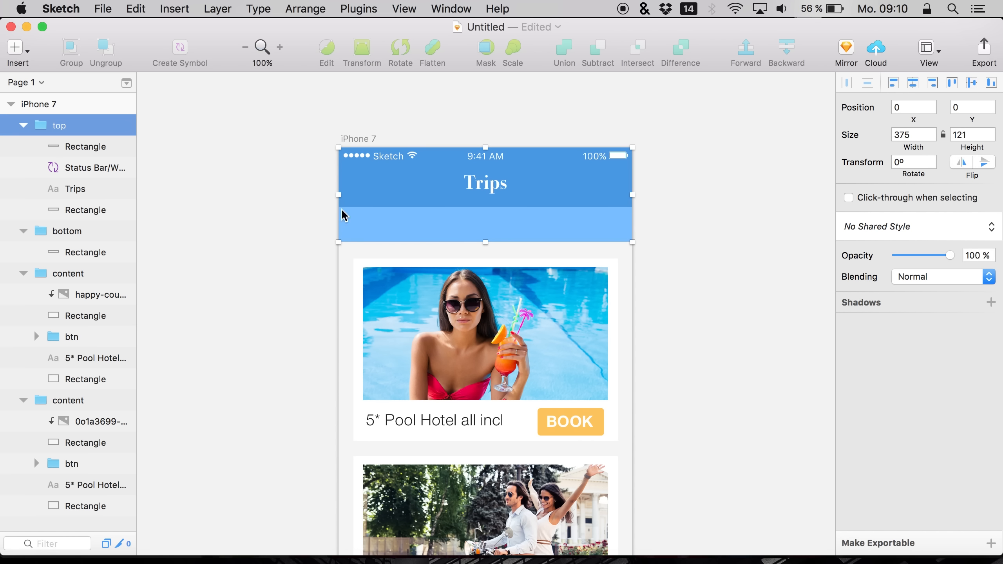
pyautogui.click(115, 189)
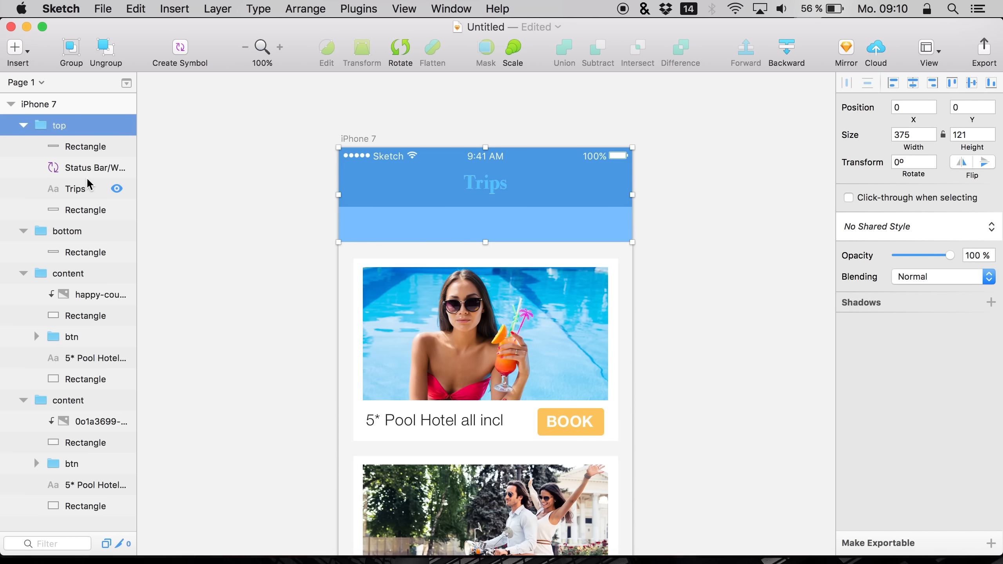
pyautogui.click(116, 189)
# Add an "ALL" label on the light blue bar in Helvetica Neue Bold at size 15
pyautogui.click(91, 147)
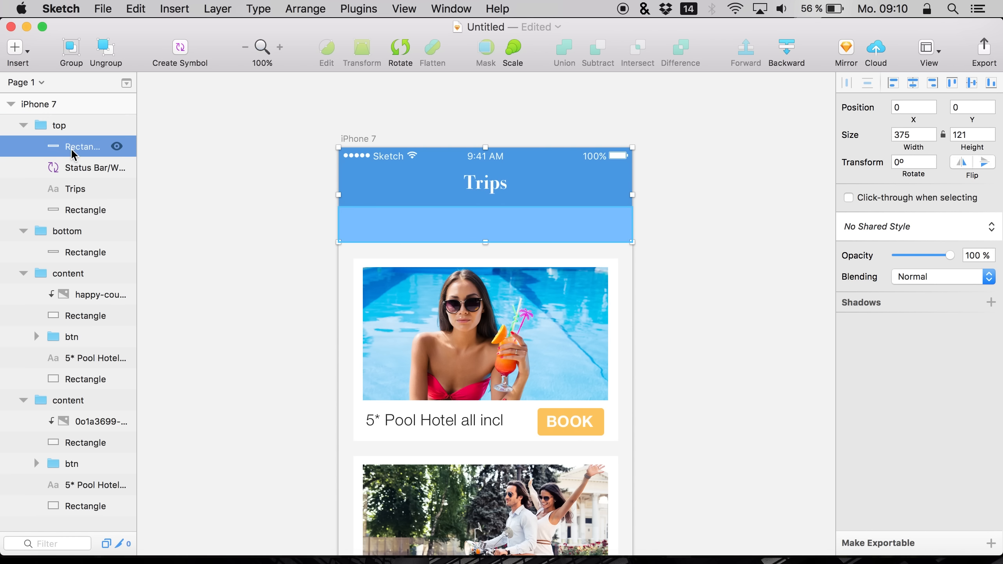
pyautogui.press('t')
pyautogui.click(349, 226)
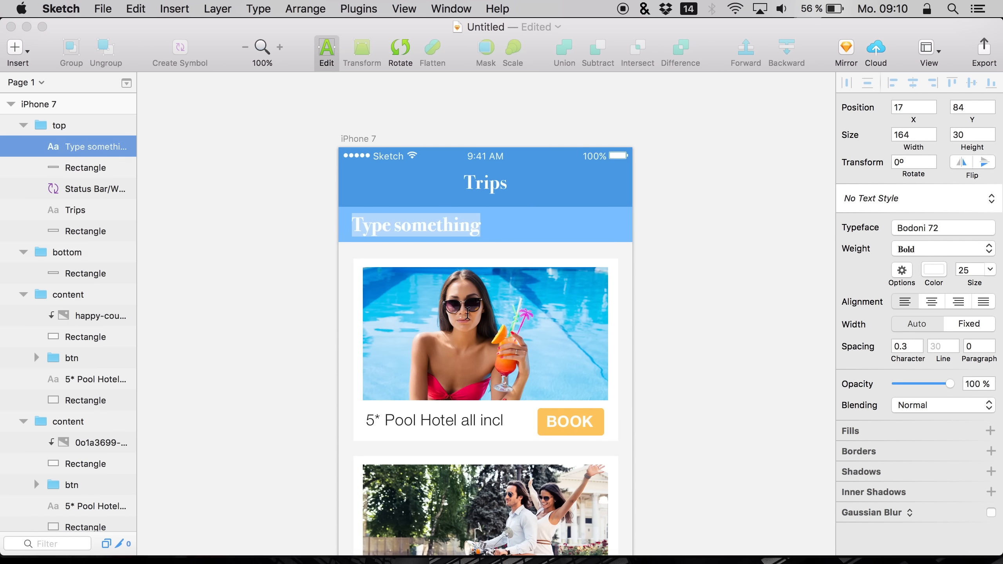
pyautogui.click(917, 233)
pyautogui.click(874, 325)
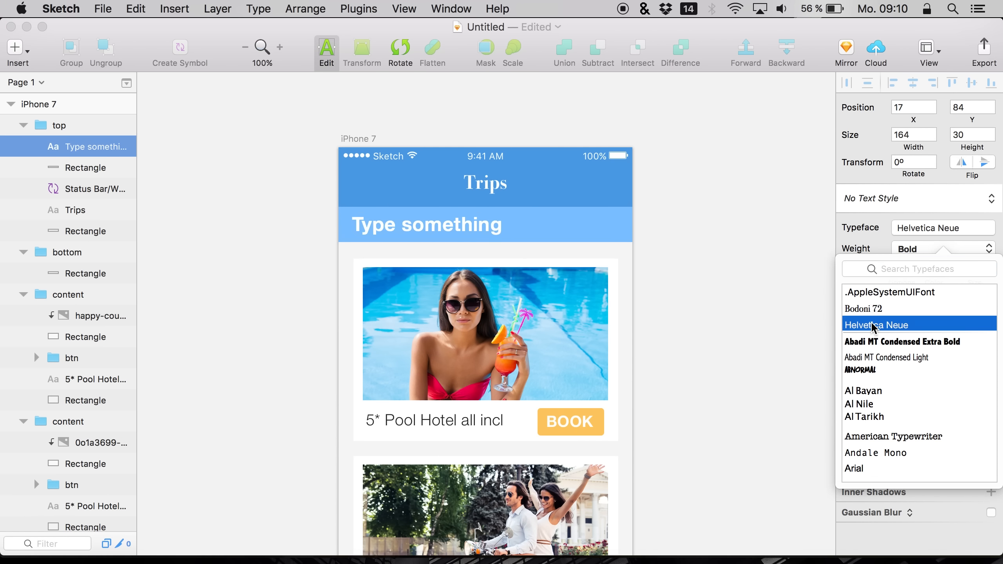
pyautogui.click(871, 247)
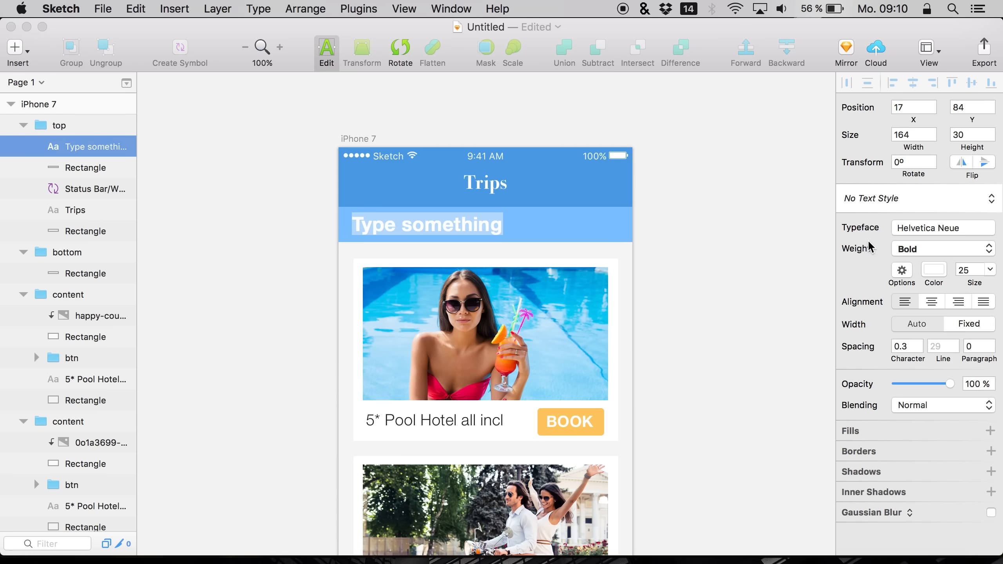
pyautogui.click(964, 267)
pyautogui.press('Return')
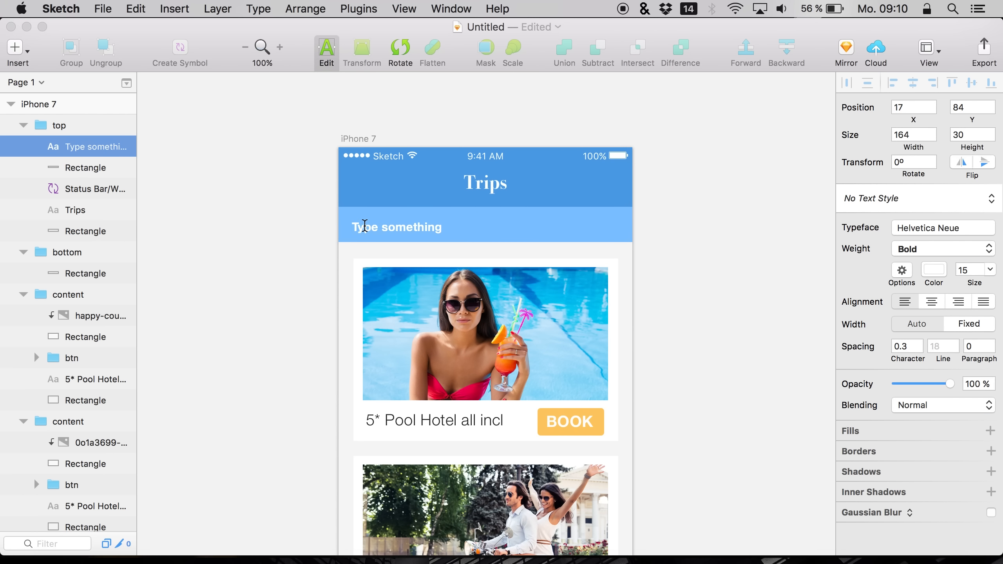
pyautogui.press('Return')
pyautogui.write('ALL')
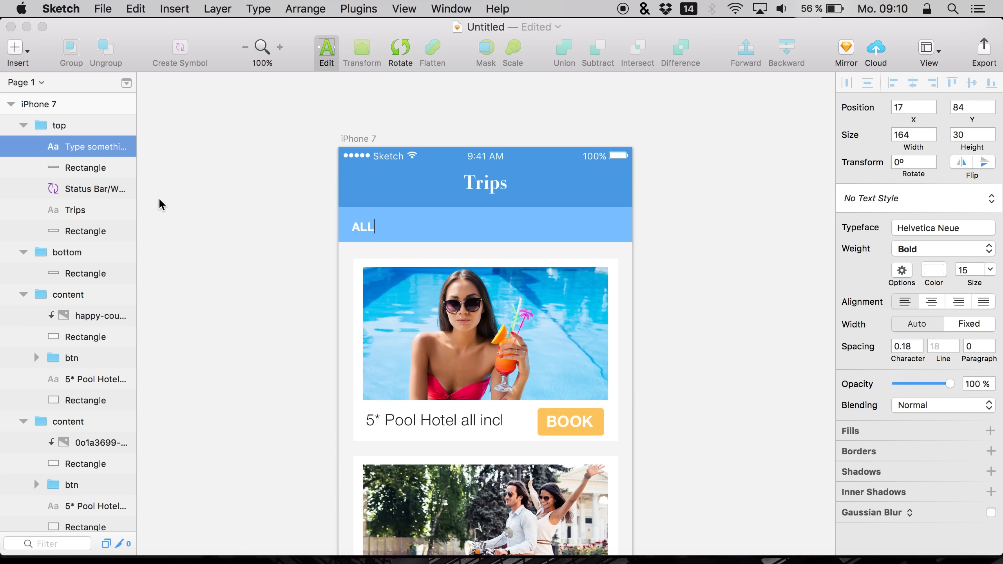
# Copy and paste the ALL label and nudge the copy to the right of the original
pyautogui.click(67, 165)
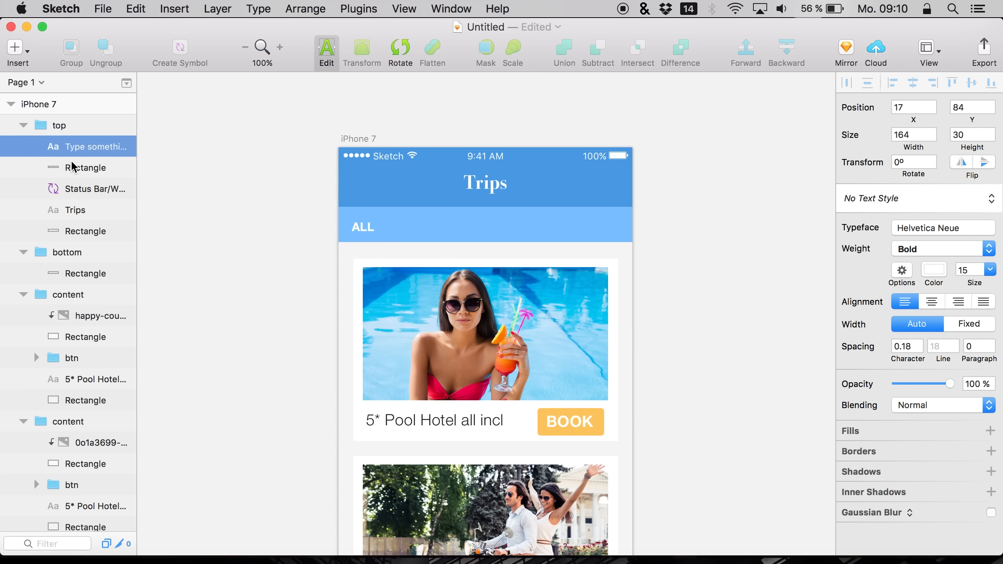
pyautogui.click(72, 167)
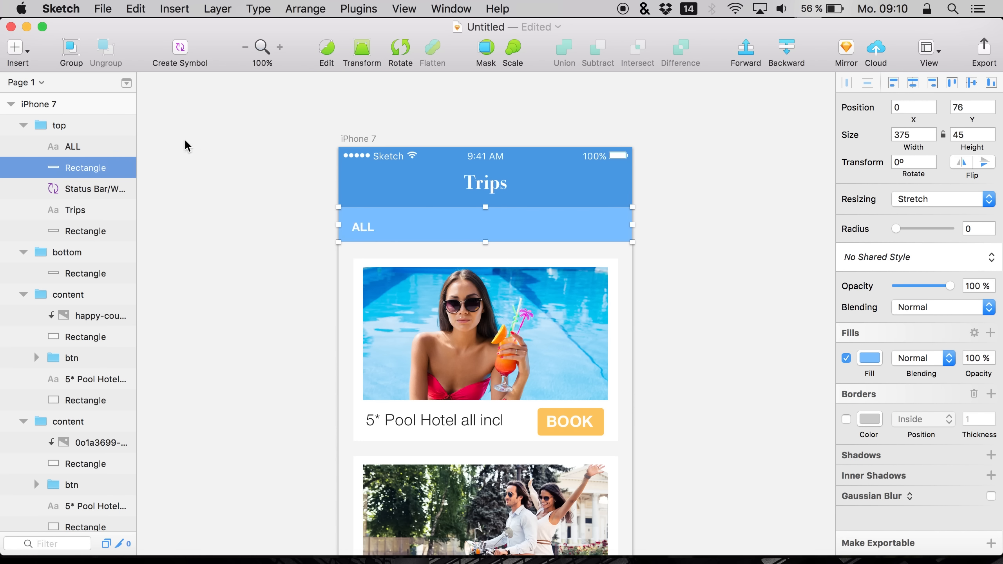
pyautogui.click(95, 146)
pyautogui.press('super+c')
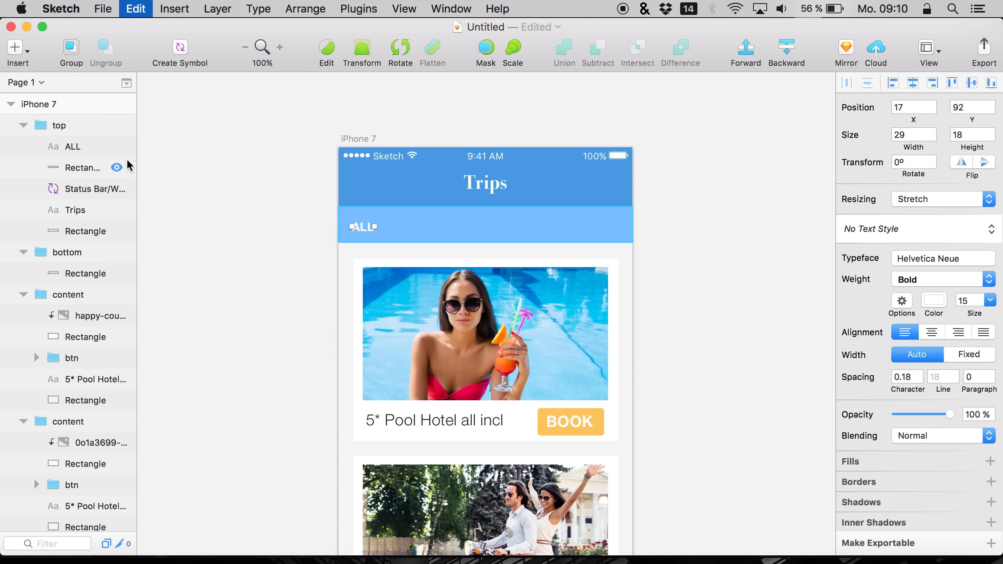
pyautogui.press('super+v')
pyautogui.hotkey('shift', 'Right')
pyautogui.hotkey('shift', 'Right')
pyautogui.hotkey('shift', 'Right')
pyautogui.hotkey('shift', 'Right')
pyautogui.hotkey('shift', 'Right')
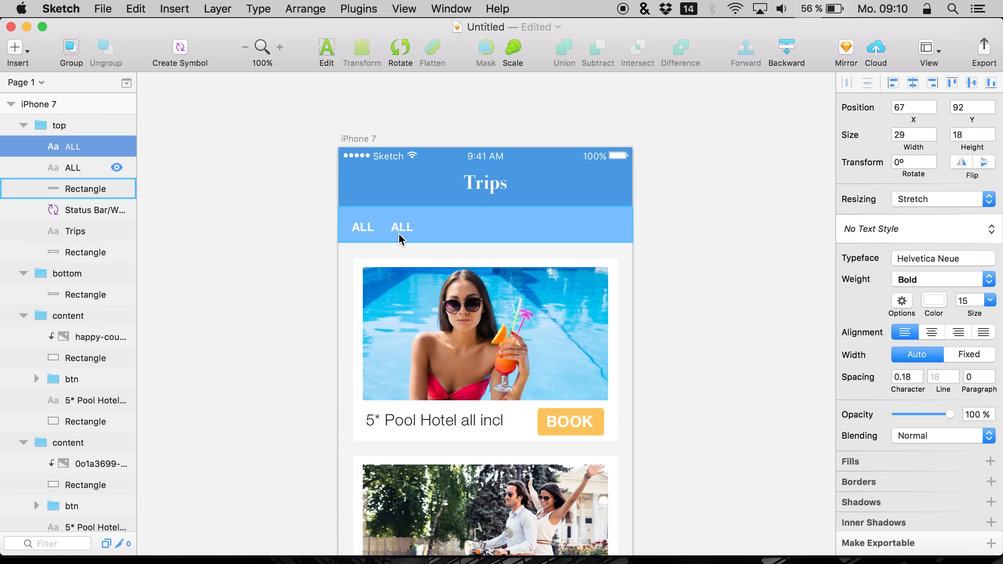
# Rename the copied label's text to DISCOUNTED
pyautogui.doubleClick(403, 227)
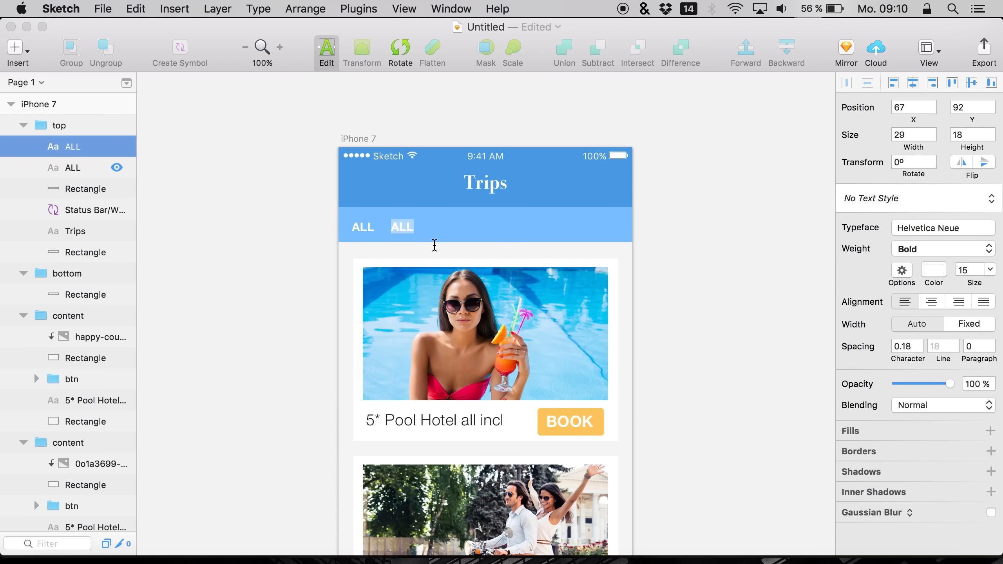
pyautogui.write('DISCOUNTED')
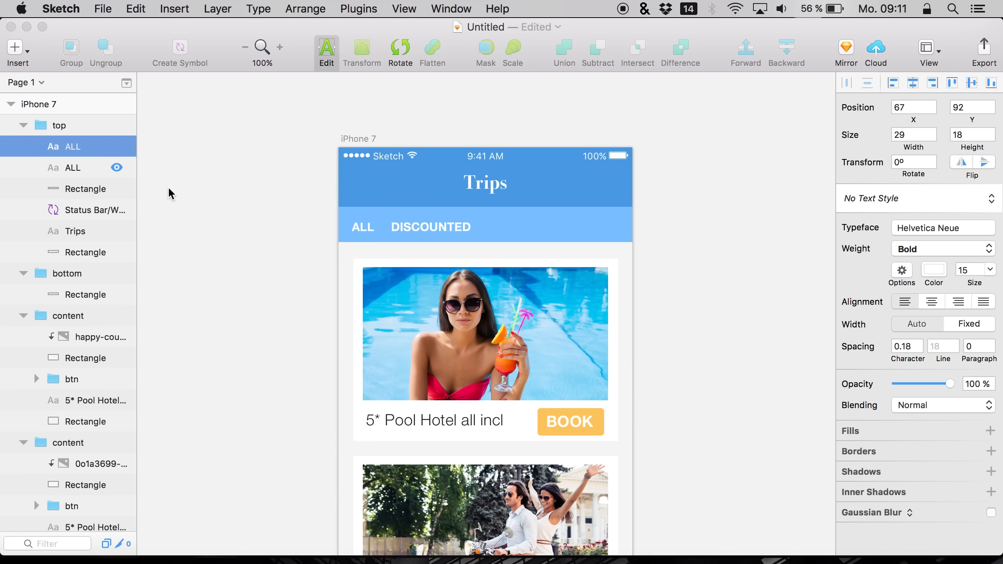
pyautogui.press('Escape')
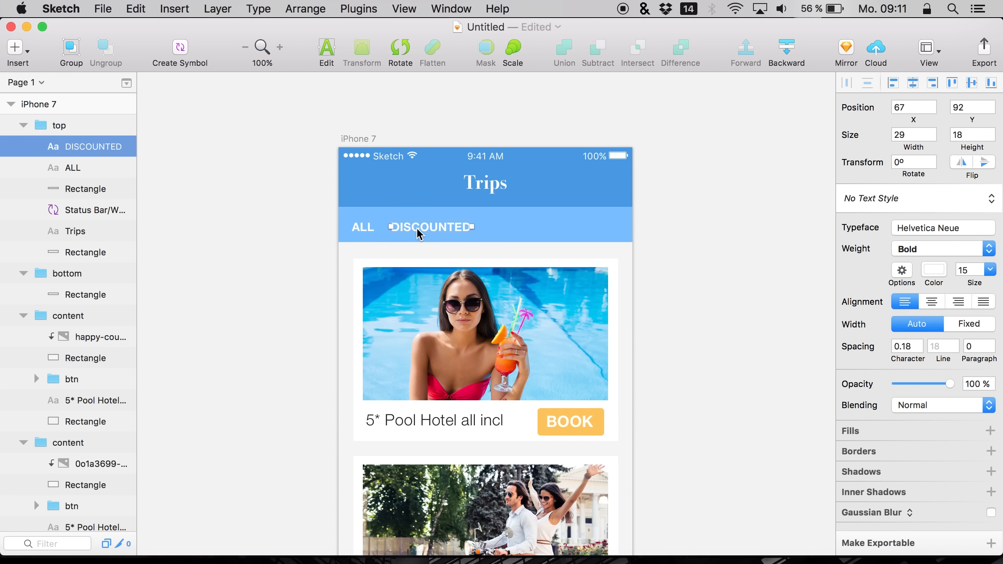
# Change the copied label's text to OFFERS
pyautogui.doubleClick(423, 223)
pyautogui.write('OFFERS')
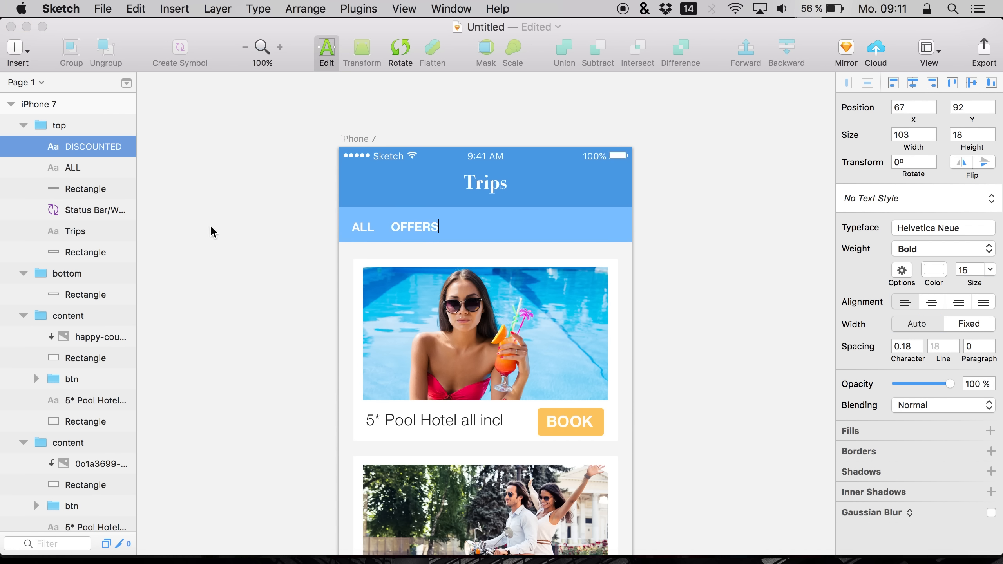
pyautogui.press('Escape')
# Duplicate the ALL label and move the copy to the right of OFFERS
pyautogui.click(77, 168)
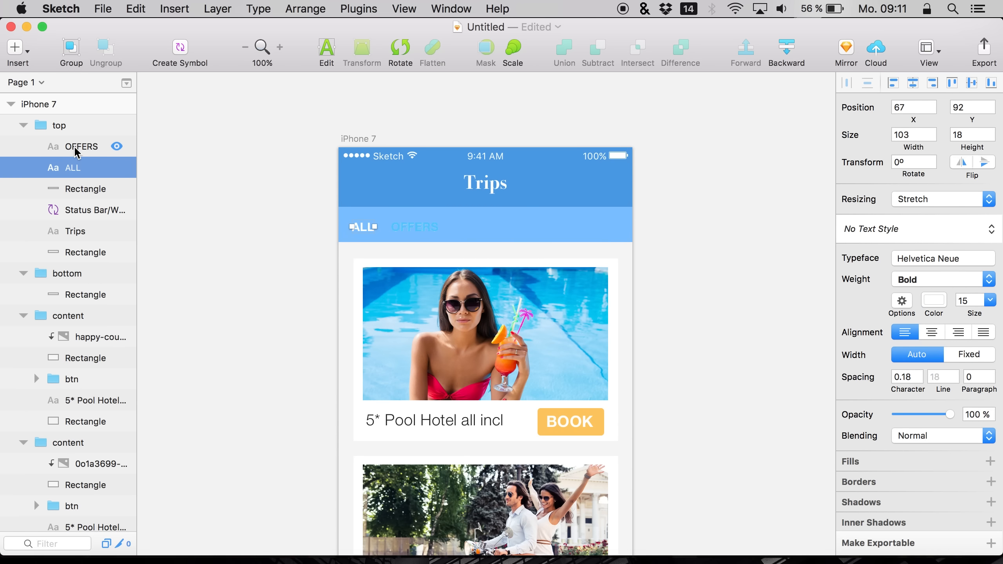
pyautogui.press('super+d')
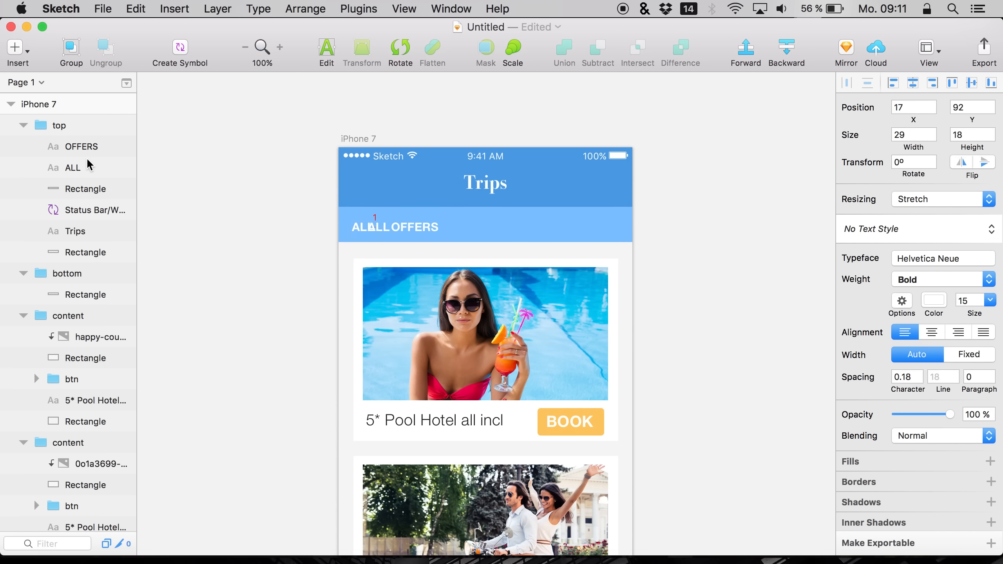
pyautogui.hotkey('shift', 'Right')
pyautogui.hotkey('shift', 'Right')
pyautogui.hotkey('shift', 'Right')
pyautogui.hotkey('shift', 'Right')
pyautogui.hotkey('shift', 'Right')
pyautogui.hotkey('shift', 'Right')
pyautogui.hotkey('shift', 'Right')
pyautogui.hotkey('shift', 'Right')
pyautogui.hotkey('shift', 'Right')
pyautogui.hotkey('shift', 'Right')
pyautogui.hotkey('shift', 'Right')
pyautogui.hotkey('shift', 'Right')
pyautogui.hotkey('shift', 'Right')
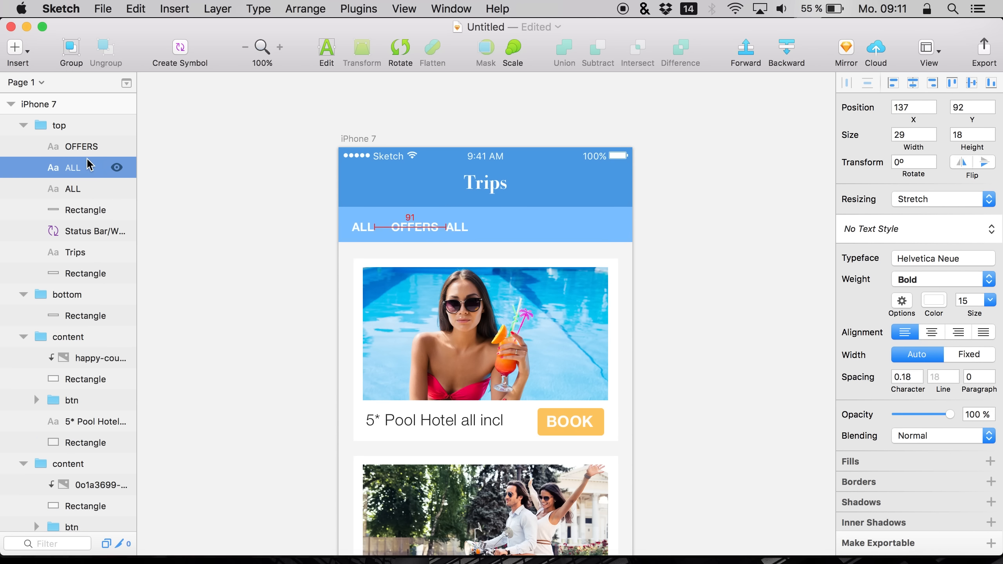
pyautogui.click(465, 229)
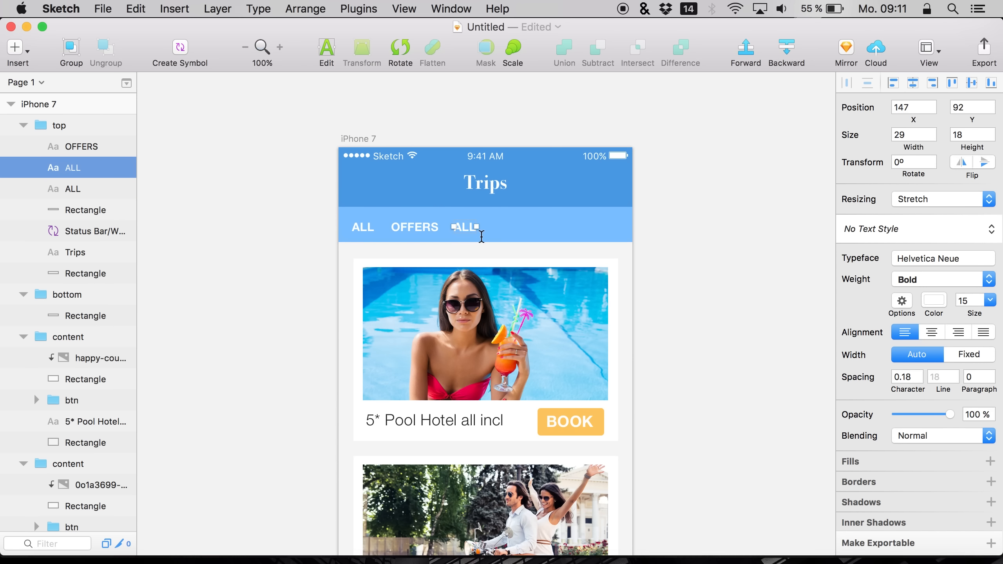
# Change the third label's text to FAVORITES
pyautogui.press('Return')
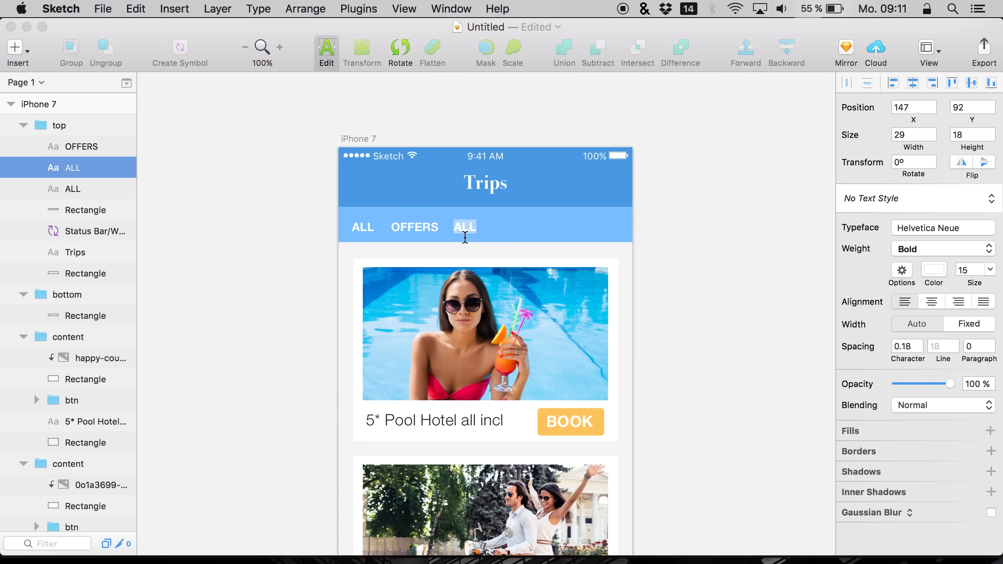
pyautogui.write('FAV')
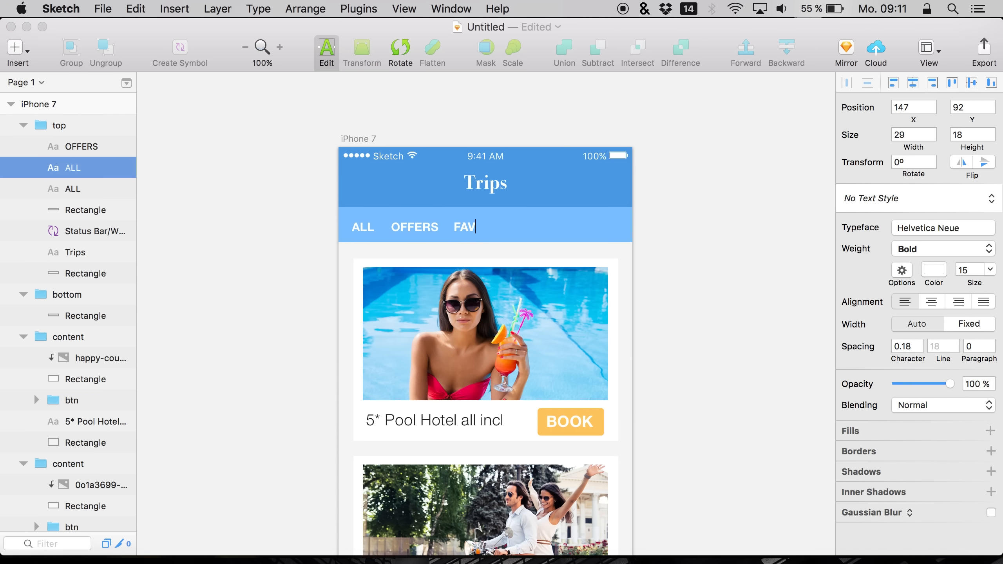
pyautogui.write('ORITES')
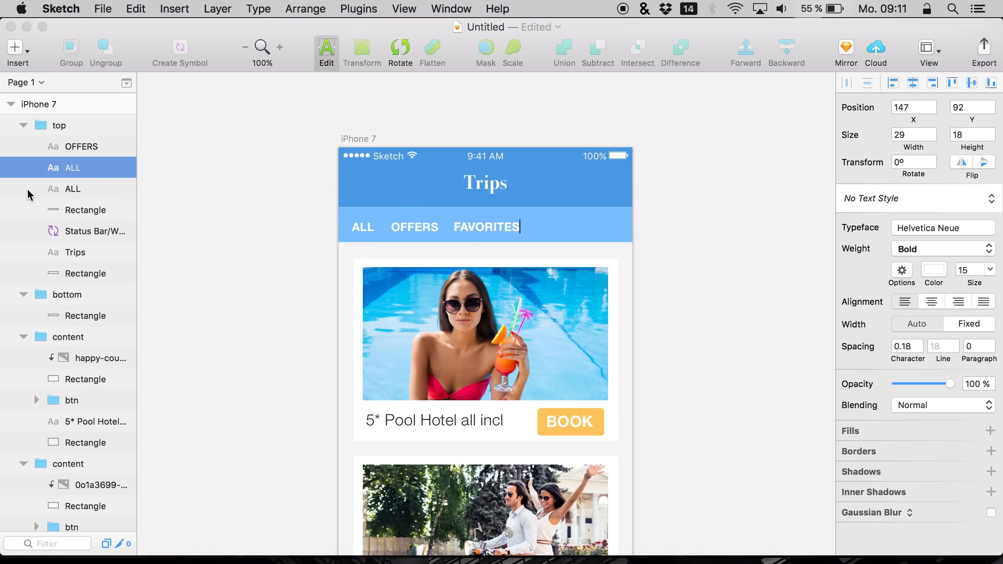
# Duplicate the FAVORITES label and move the copy to the right of the original
pyautogui.click(59, 192)
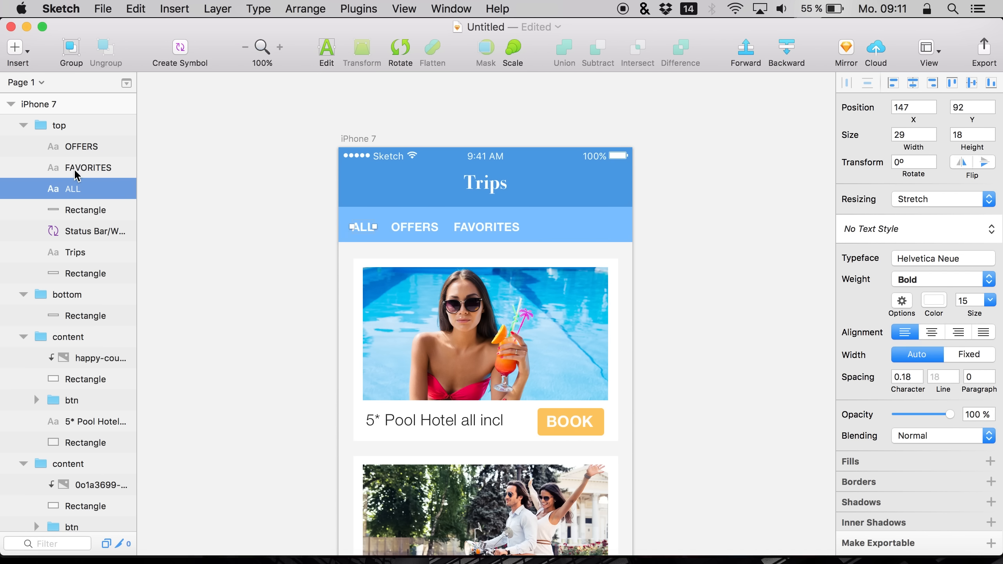
pyautogui.click(71, 170)
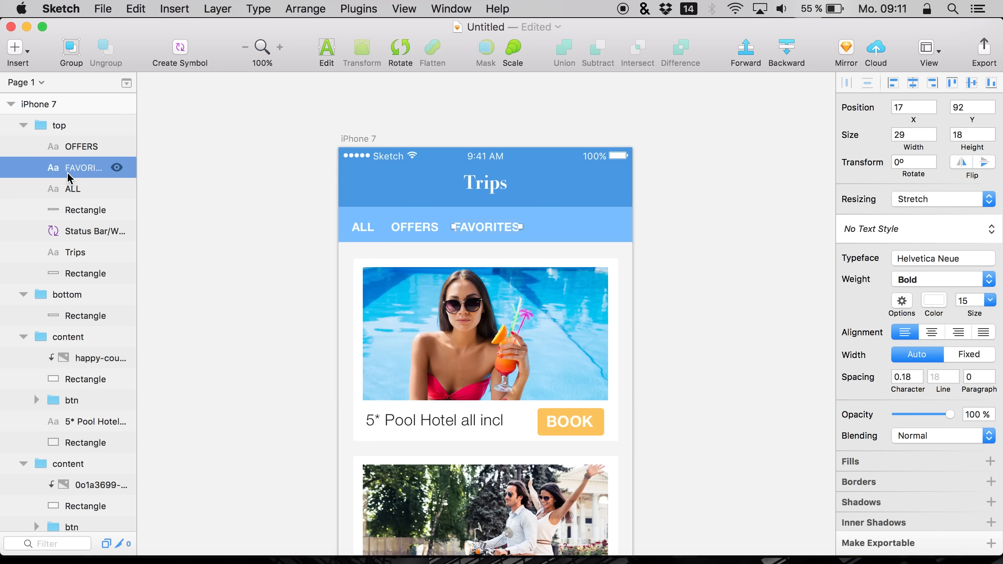
pyautogui.press('super+x')
pyautogui.hotkey('shift', 'Right')
pyautogui.hotkey('shift', 'Right')
pyautogui.hotkey('shift', 'Right')
pyautogui.hotkey('shift', 'Right')
pyautogui.hotkey('shift', 'Right')
pyautogui.hotkey('shift', 'Right')
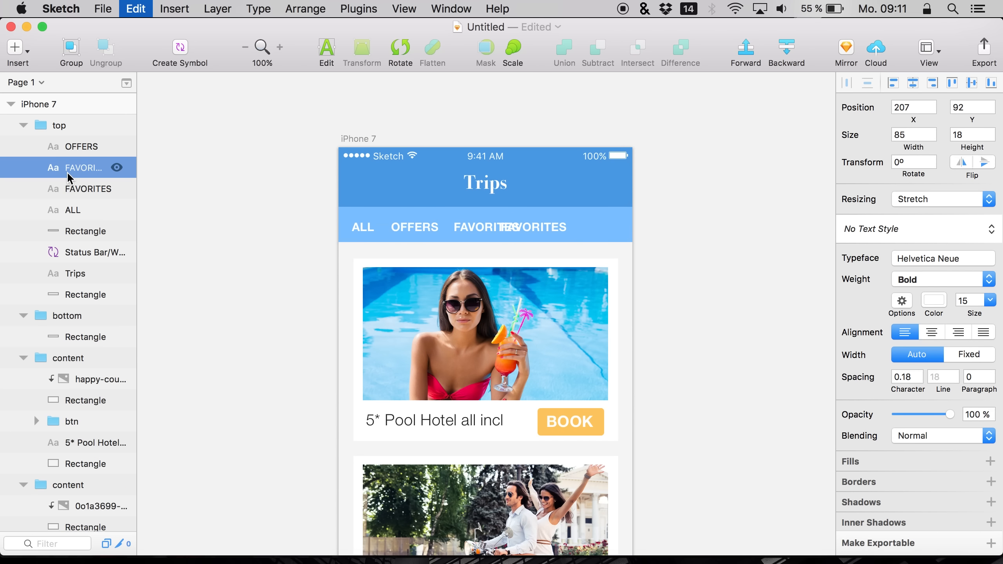
pyautogui.hotkey('shift', 'Right')
pyautogui.hotkey('shift', 'Right')
pyautogui.hotkey('shift', 'Right')
pyautogui.hotkey('shift', 'Right')
pyautogui.hotkey('shift', 'Right')
pyautogui.press('Left')
pyautogui.press('Left')
pyautogui.press('Left')
pyautogui.press('Left')
pyautogui.press('Left')
pyautogui.press('Left')
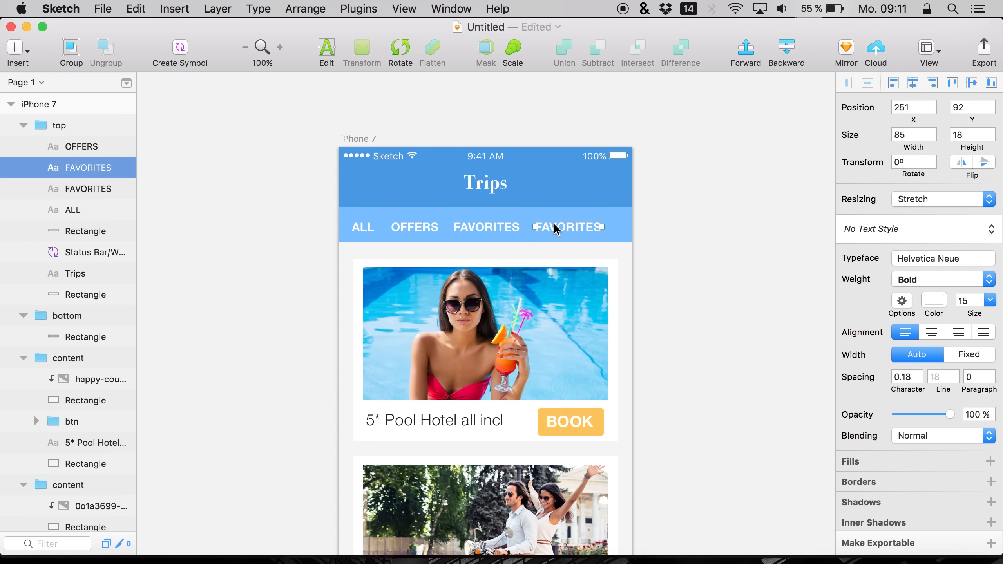
# Change the fourth label's text to LUXURY
pyautogui.doubleClick(554, 227)
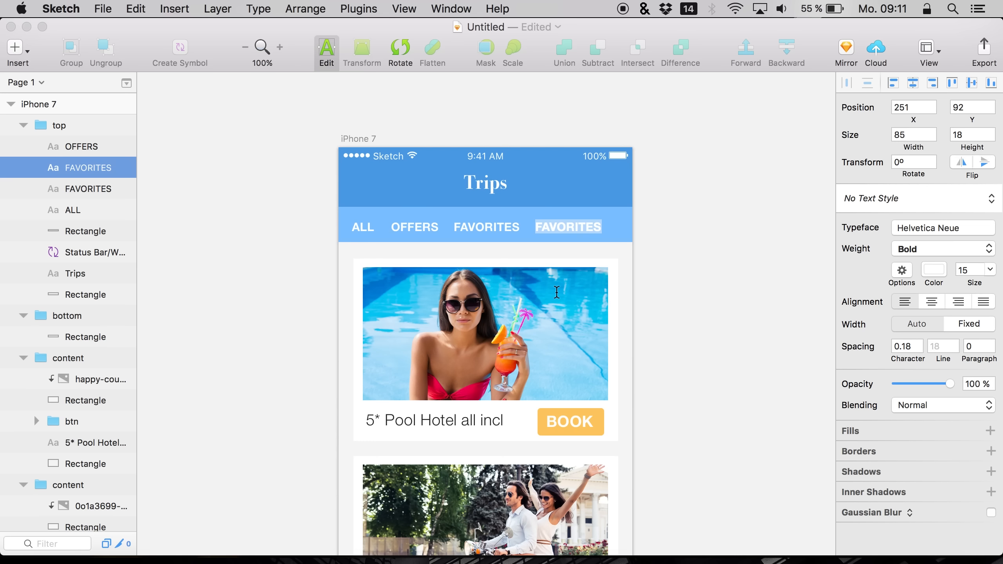
pyautogui.write('LUXURY')
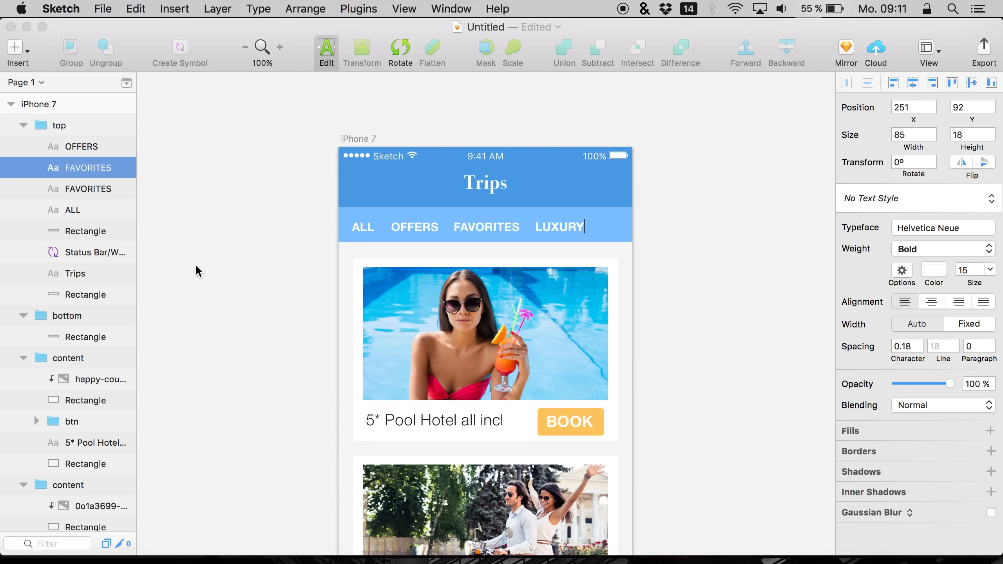
pyautogui.press('Escape')
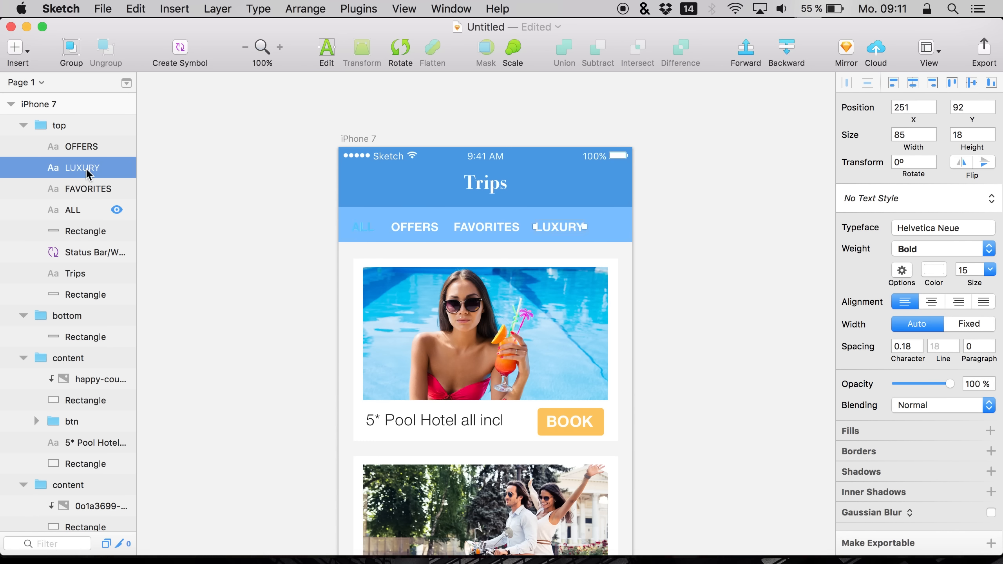
# Select all four tab labels and nudge them up 4 px
pyautogui.click(85, 208)
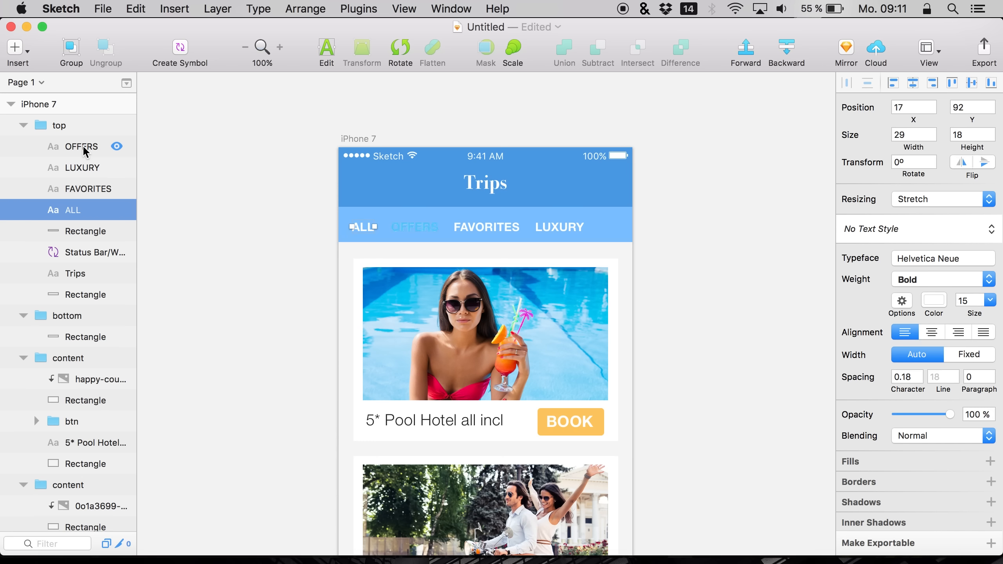
pyautogui.keyDown('shift'); pyautogui.click(88, 146); pyautogui.keyUp('shift')
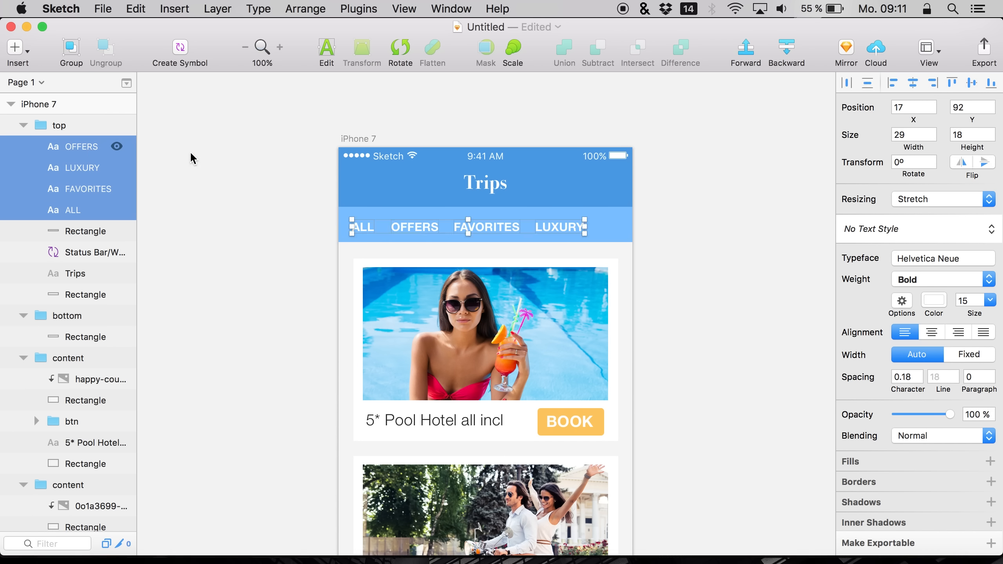
pyautogui.press('Up')
pyautogui.press('Up')
pyautogui.press('Up')
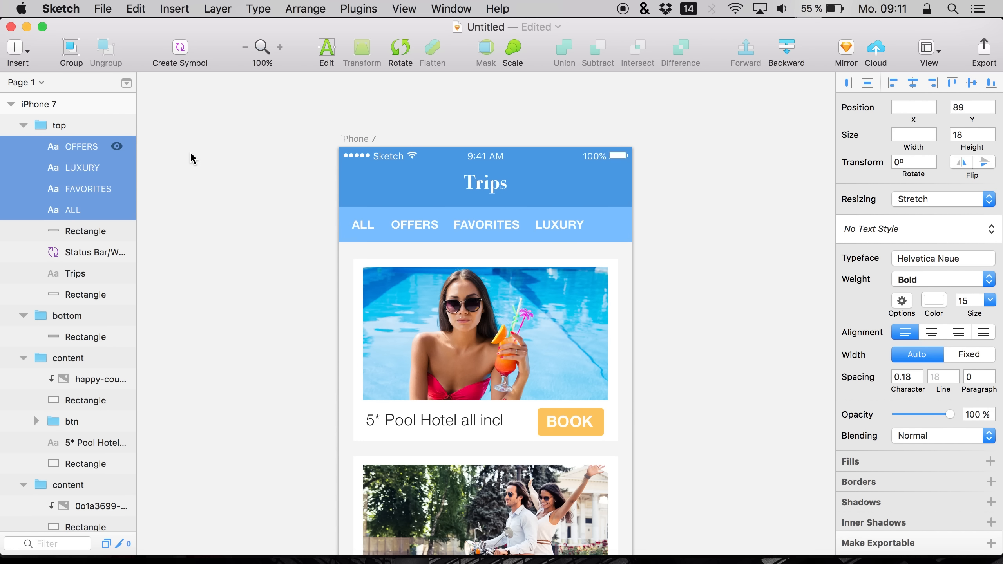
pyautogui.press('Up')
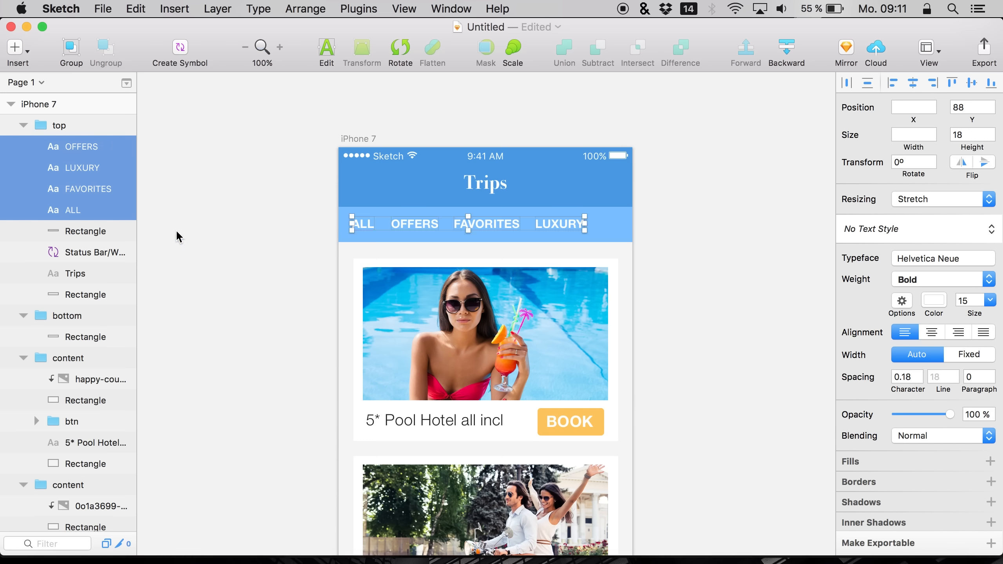
# Reorder the label layers in the top group so LUXURY, FAVORITES, OFFERS and ALL stack in order
pyautogui.click(117, 189)
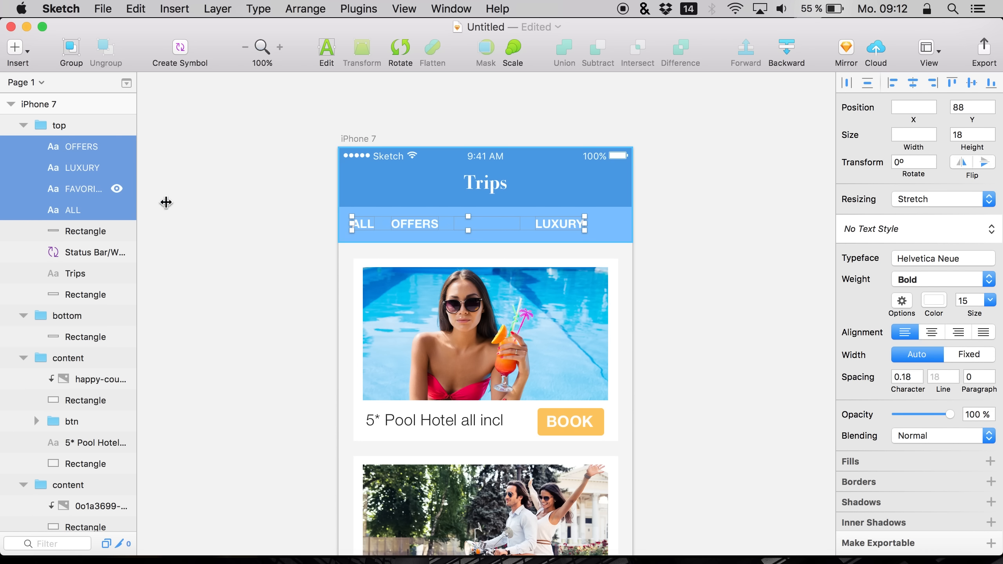
pyautogui.click(117, 189)
pyautogui.click(166, 190)
pyautogui.click(76, 149)
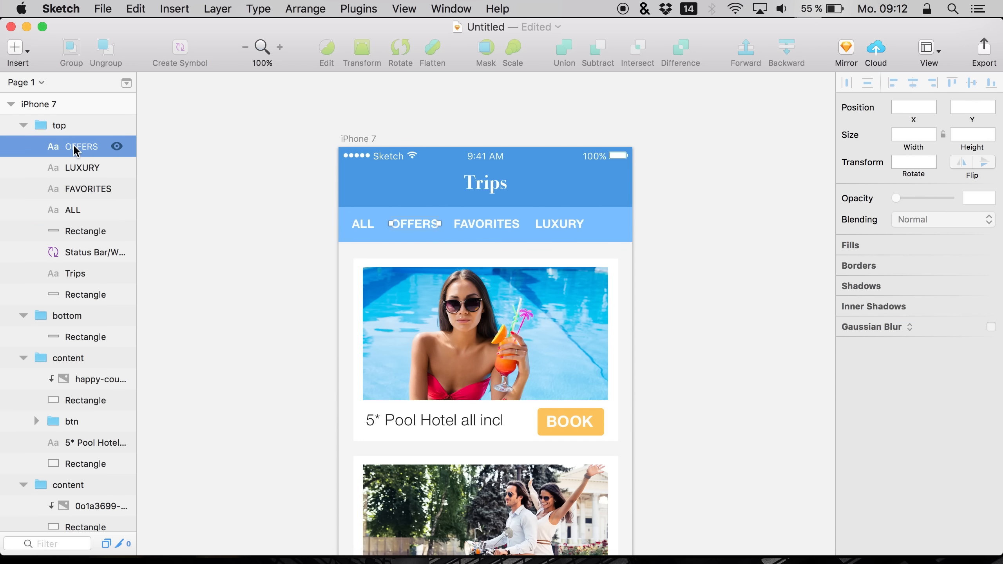
pyautogui.moveTo(76, 161)
pyautogui.mouseDown()
pyautogui.moveTo(69, 137)
pyautogui.moveTo(74, 165)
pyautogui.moveTo(73, 150)
pyautogui.mouseUp()
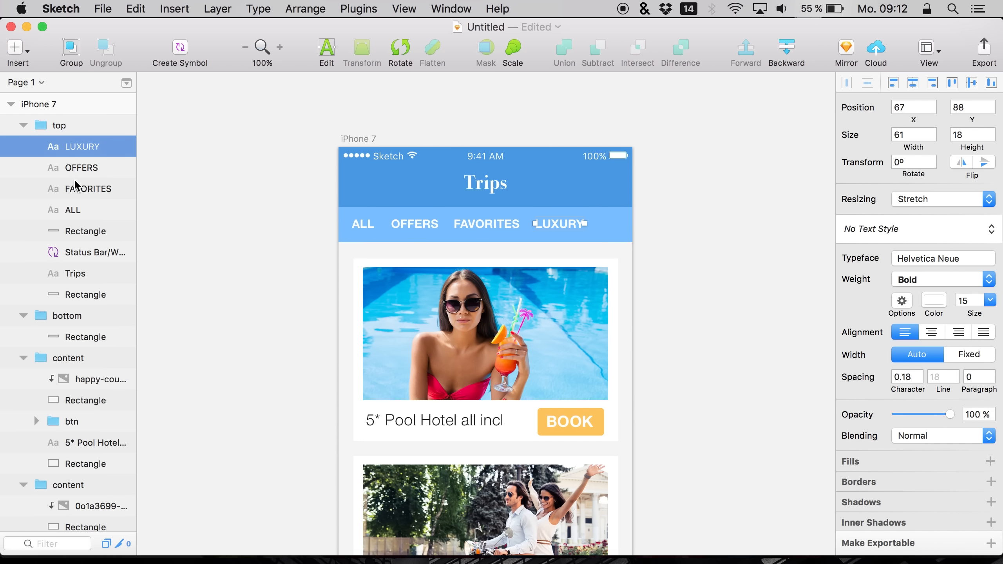
pyautogui.click(72, 165)
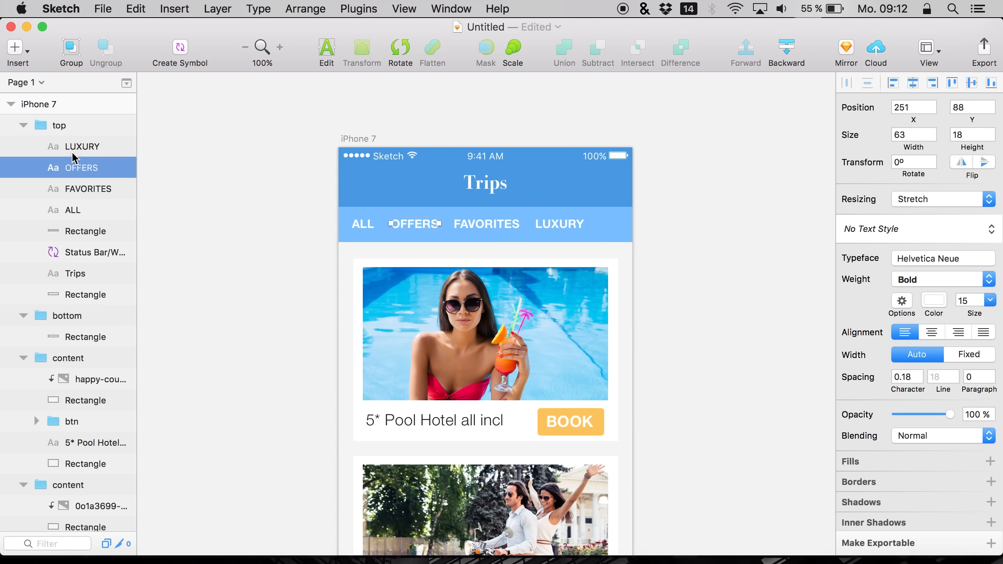
pyautogui.press('super+alt+Down')
# Move the LUXURY label to the right edge of the tab bar
pyautogui.click(82, 147)
pyautogui.hotkey('shift', 'Right')
pyautogui.hotkey('shift', 'Right')
pyautogui.hotkey('shift', 'Right')
pyautogui.hotkey('shift', 'Right')
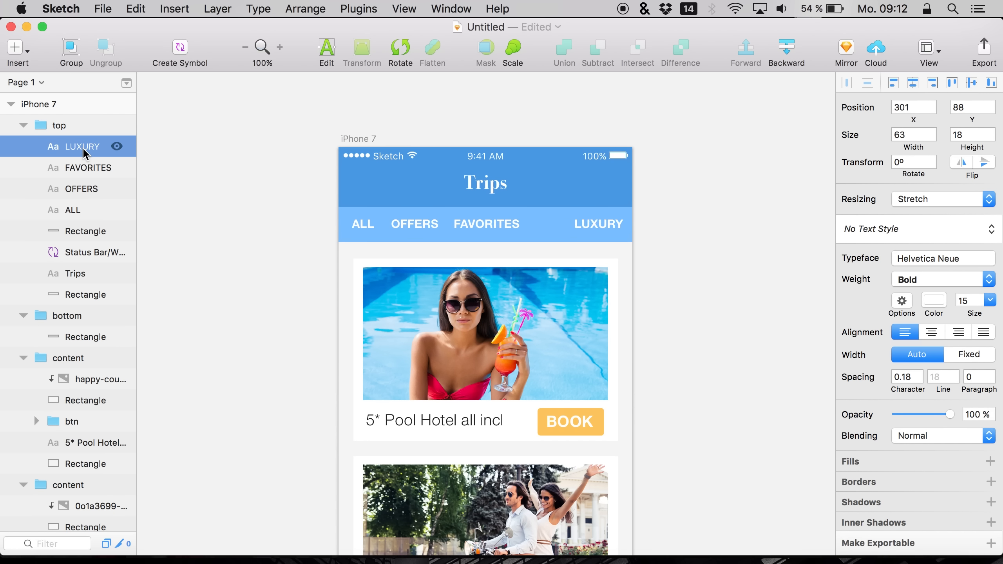
pyautogui.press('Right')
pyautogui.press('Right')
pyautogui.press('Right')
pyautogui.press('Right')
# Nudge the OFFERS, FAVORITES and LUXURY labels until the four tab labels are evenly spaced across the bar
pyautogui.click(66, 162)
pyautogui.hotkey('shift', 'Right')
pyautogui.hotkey('shift', 'Right')
pyautogui.hotkey('shift', 'Right')
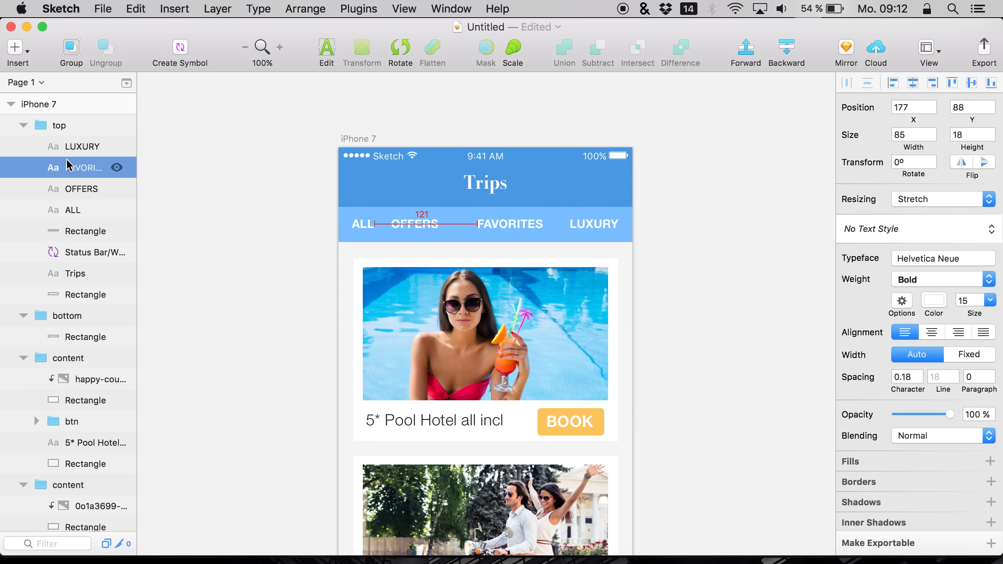
pyautogui.hotkey('shift', 'Left')
pyautogui.click(73, 182)
pyautogui.hotkey('shift', 'Right')
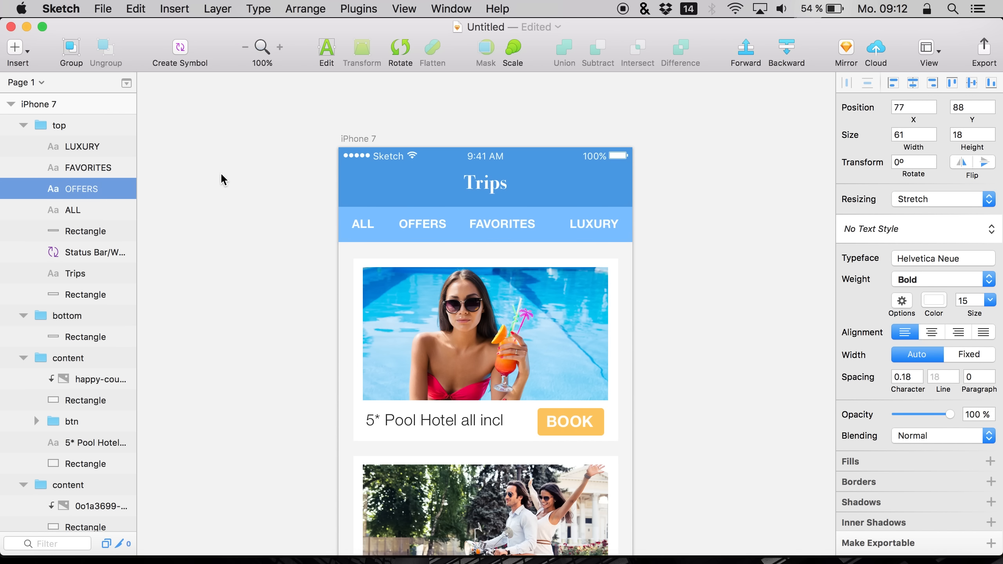
pyautogui.click(71, 149)
pyautogui.hotkey('shift', 'Right')
pyautogui.hotkey('shift', 'Left')
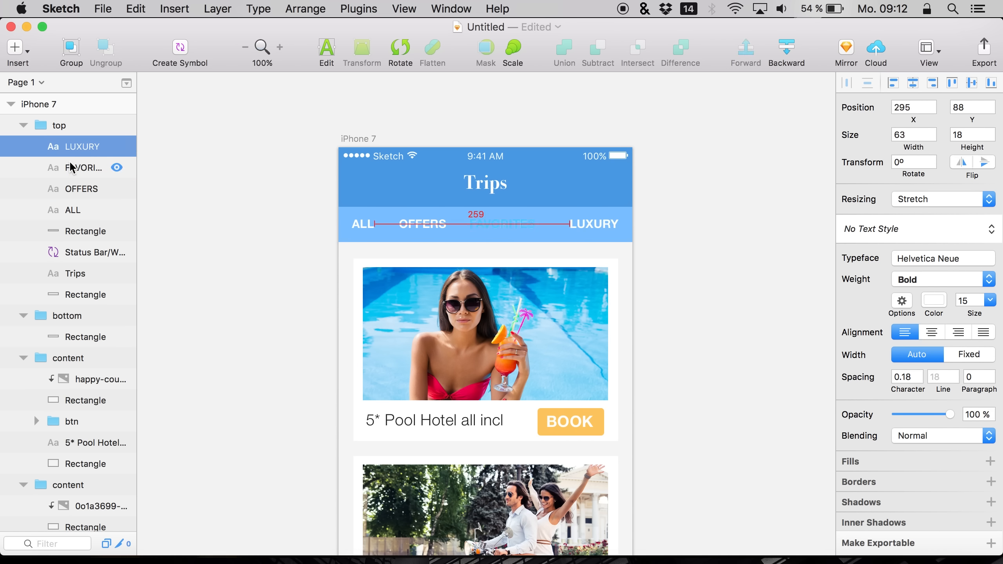
pyautogui.click(72, 167)
pyautogui.hotkey('shift', 'Right')
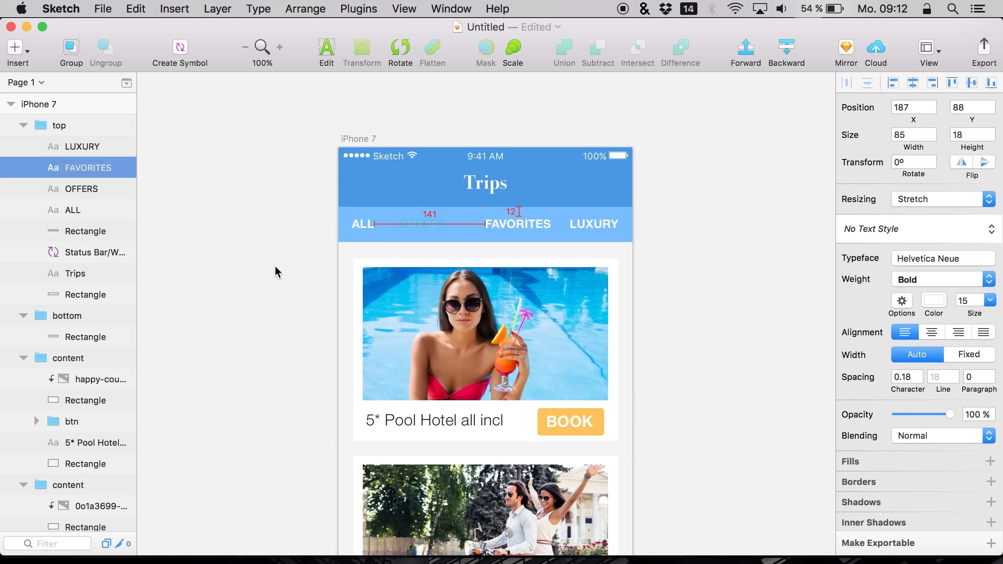
pyautogui.press('Right')
pyautogui.press('Right')
pyautogui.press('Right')
pyautogui.press('Right')
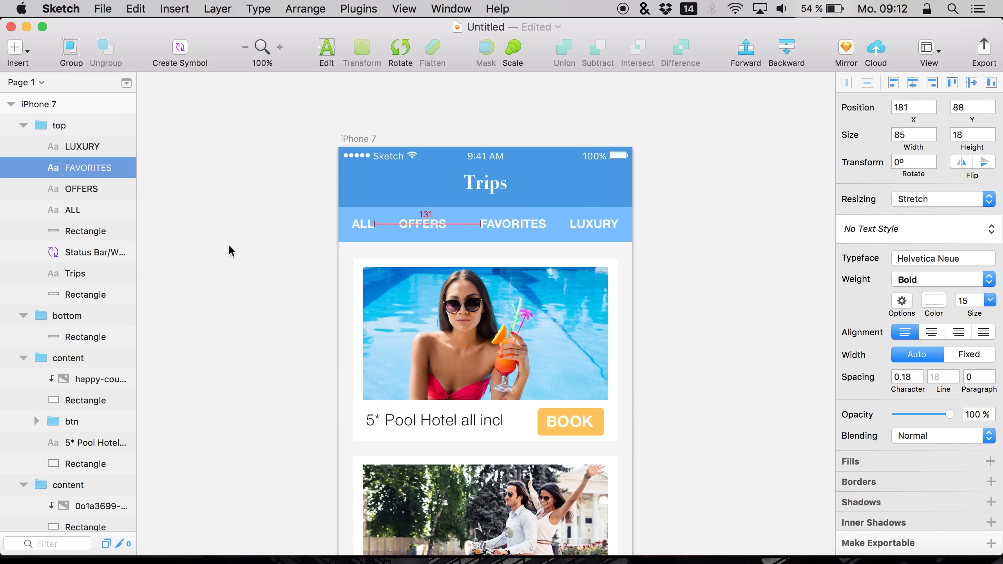
pyautogui.click(83, 193)
pyautogui.hotkey('shift', 'Right')
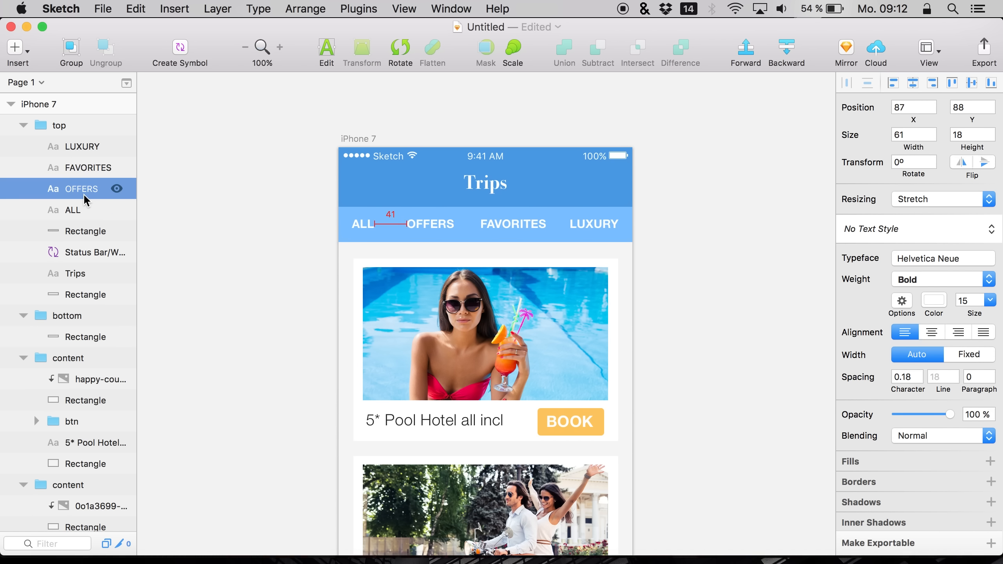
pyautogui.click(77, 168)
pyautogui.hotkey('shift', 'Left')
pyautogui.press('Right')
pyautogui.press('Right')
pyautogui.press('Right')
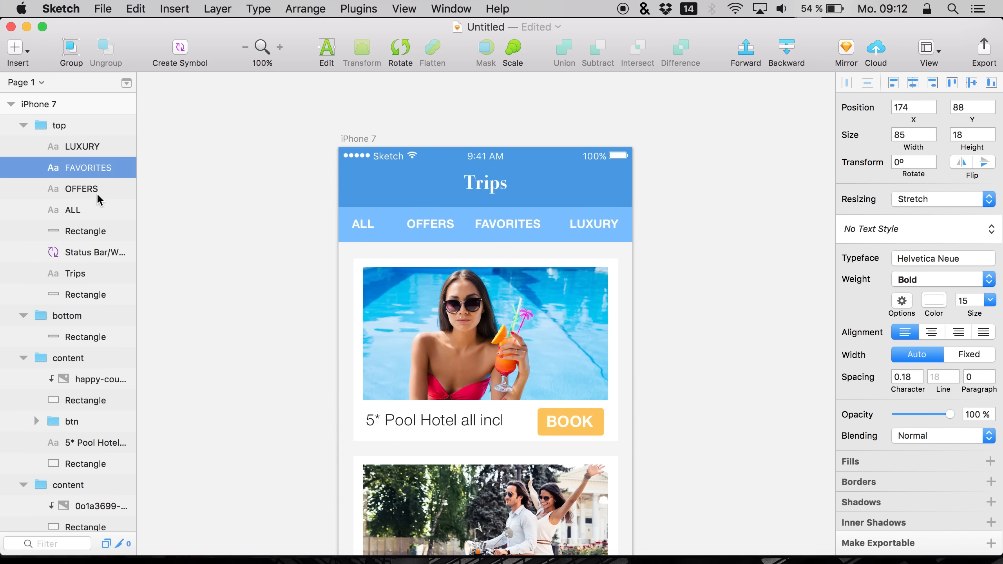
pyautogui.click(57, 190)
pyautogui.hotkey('shift', 'Left')
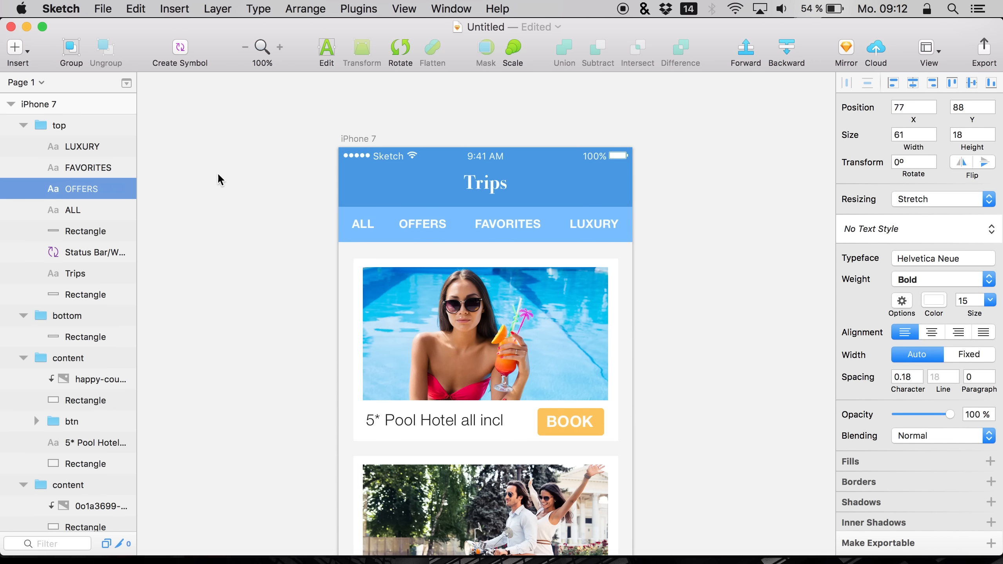
# Collapse the top and content groups in the layer list
pyautogui.click(242, 189)
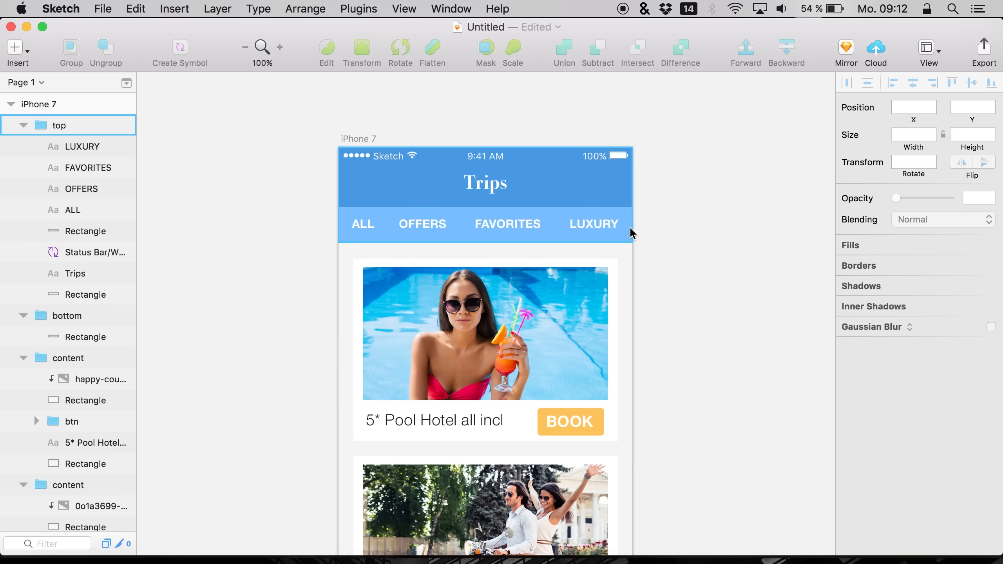
pyautogui.scroll(-10, 149, 357)
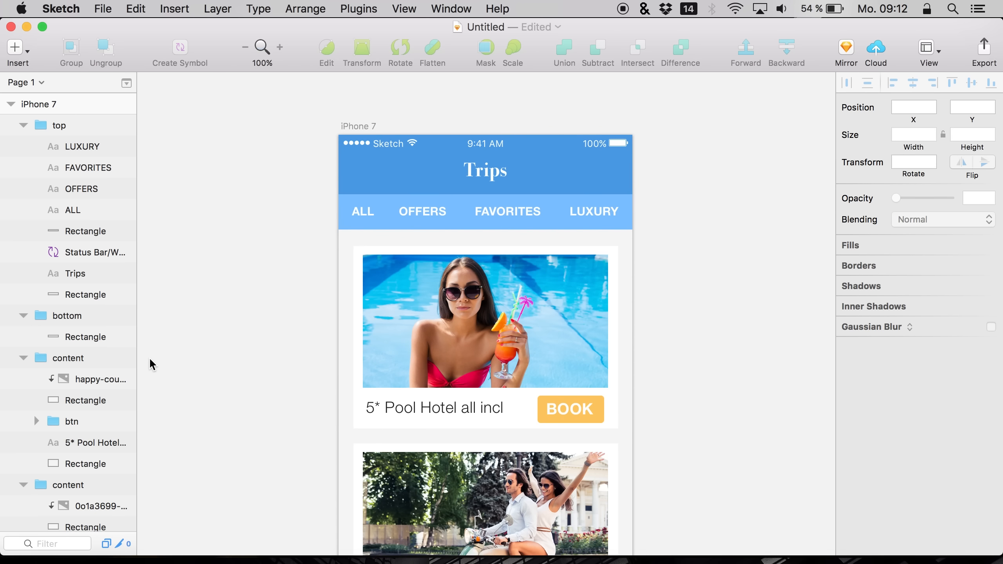
pyautogui.hscroll(-1, 149, 358)
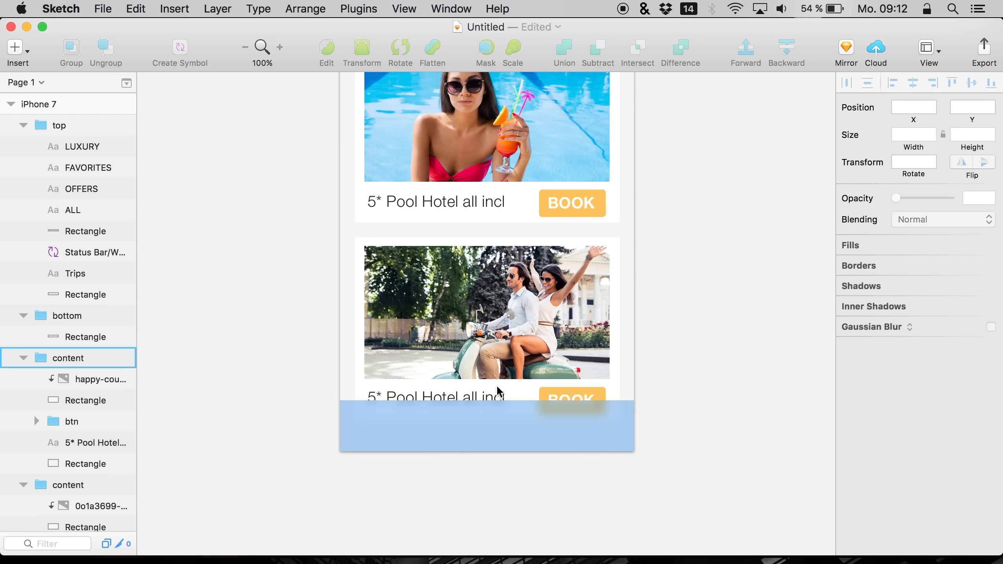
pyautogui.click(421, 438)
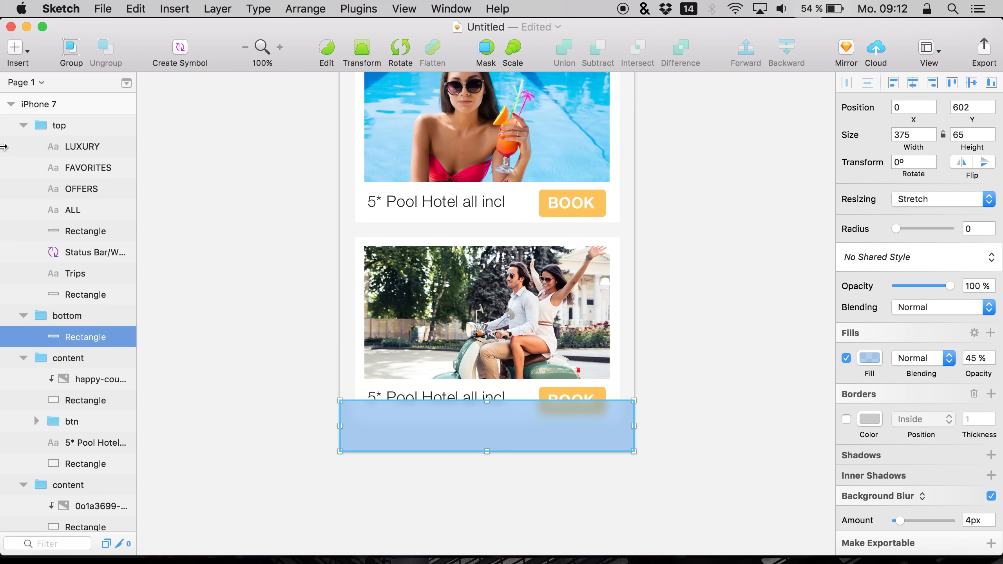
pyautogui.click(23, 126)
pyautogui.click(24, 189)
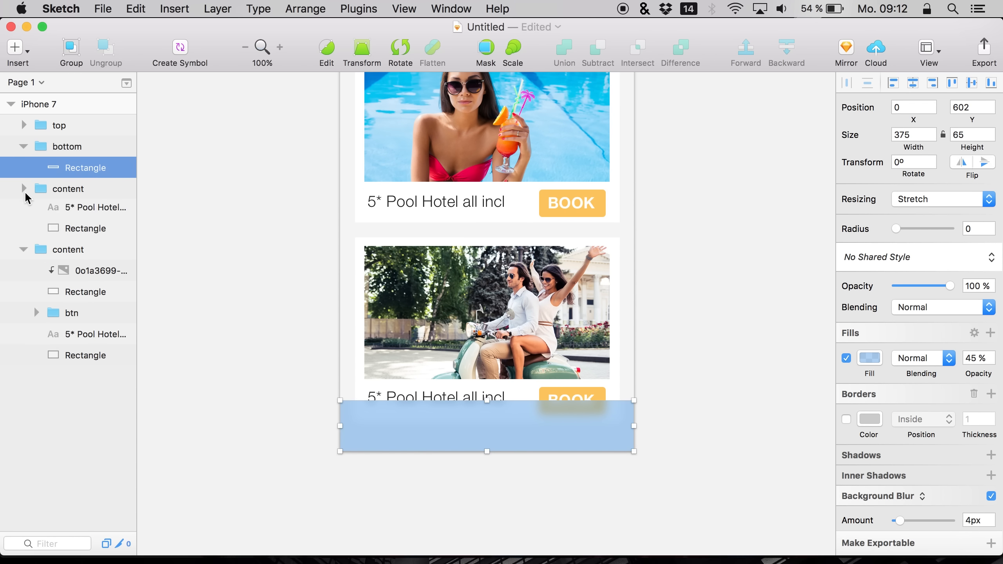
pyautogui.click(21, 210)
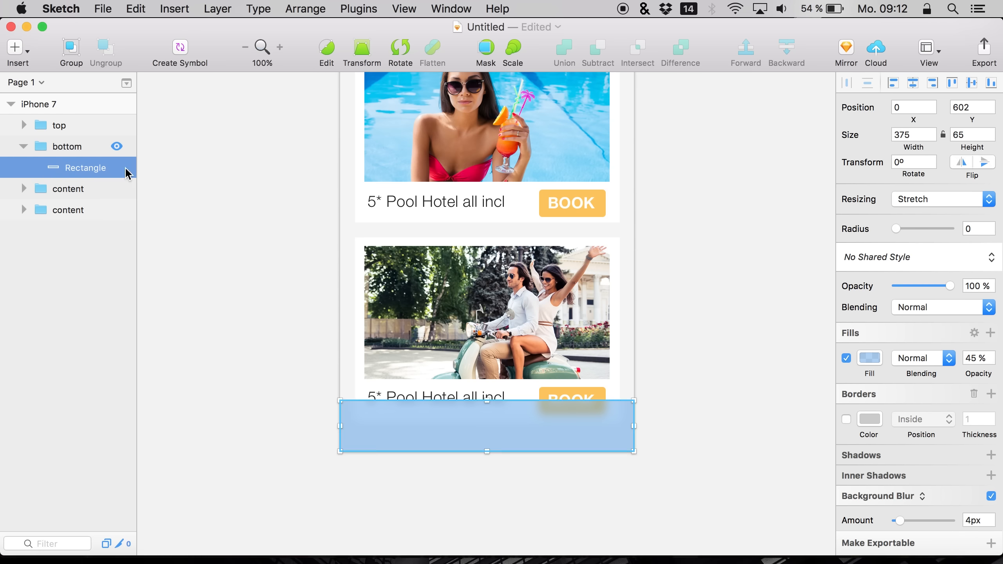
# Open the recent file Material Design Icons.sketch
pyautogui.click(103, 9)
pyautogui.moveTo(237, 87)
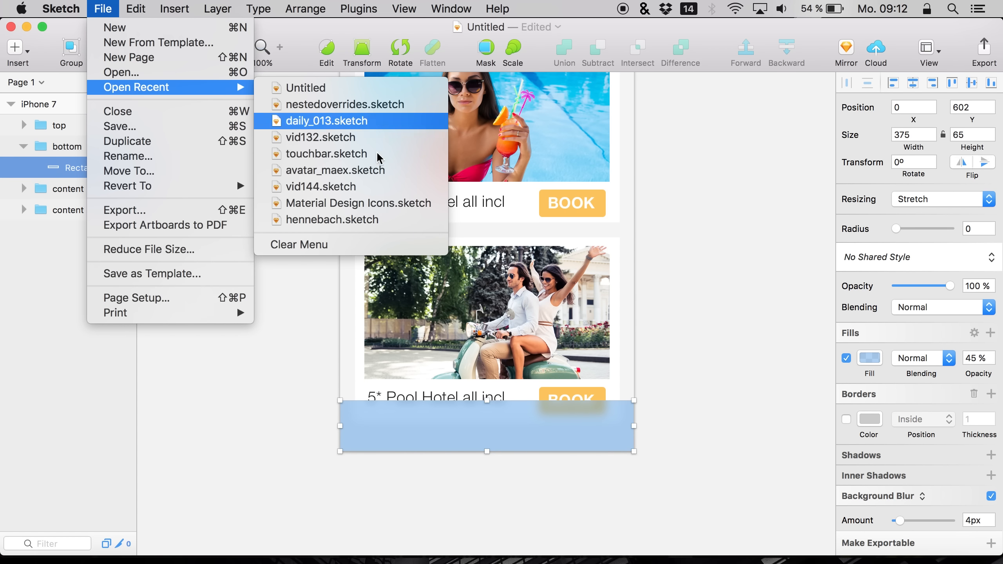
pyautogui.click(343, 204)
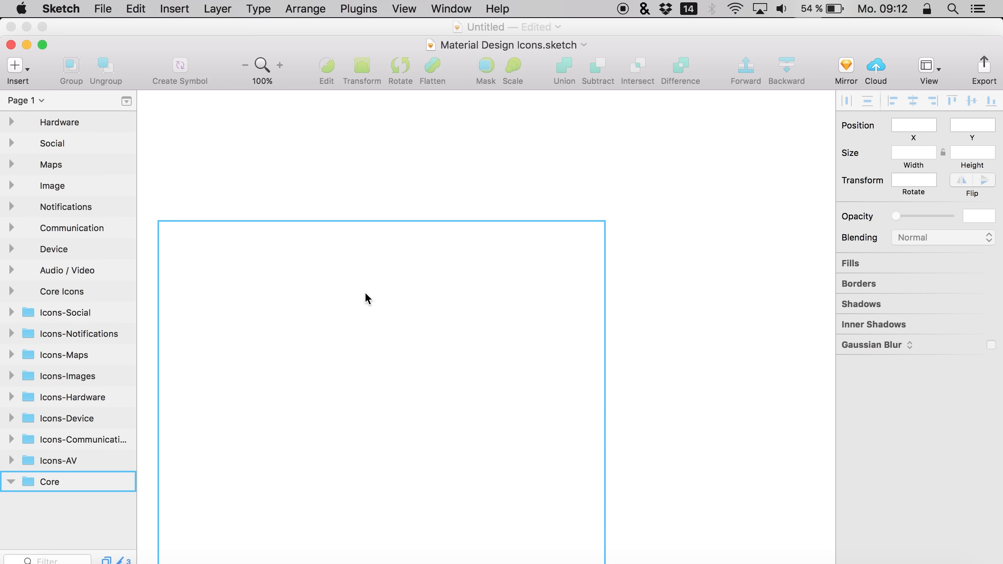
# Select the shape of the filled favorite heart icon in the Core Icons set
pyautogui.scroll(-5, 414, 290)
pyautogui.hscroll(-3, 414, 290)
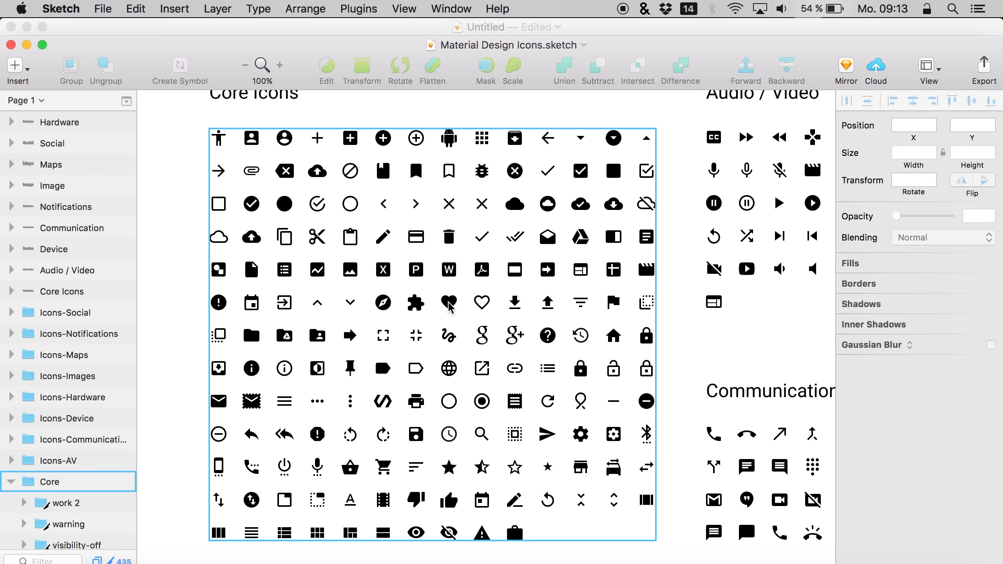
pyautogui.doubleClick(447, 304)
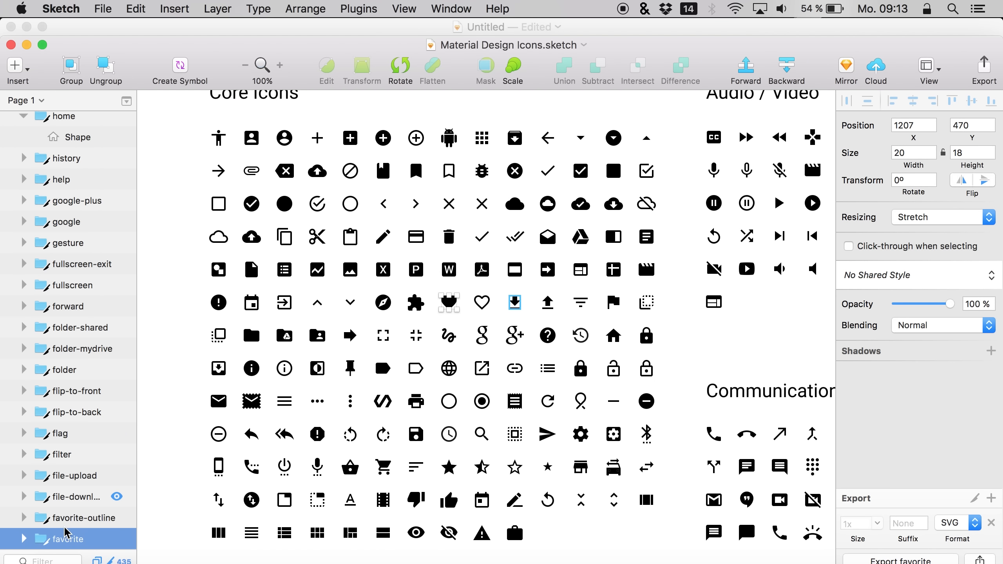
pyautogui.scroll(-3, 23, 517)
pyautogui.click(22, 494)
pyautogui.click(75, 511)
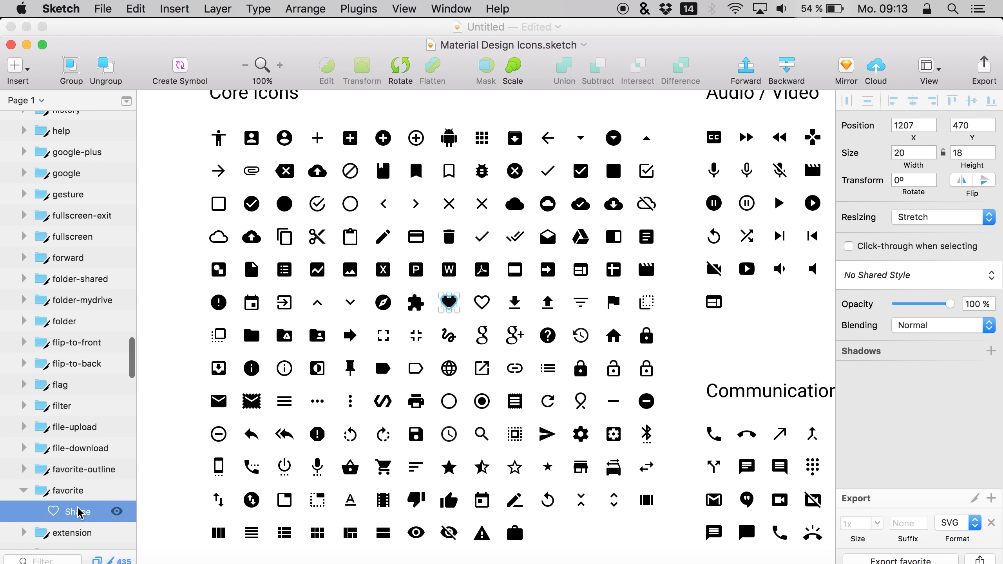
# Copy the filled heart icon shape and paste it into the bottom group of the mobile screen
pyautogui.press('super+c')
pyautogui.hotkey('ctrl', 'Up')
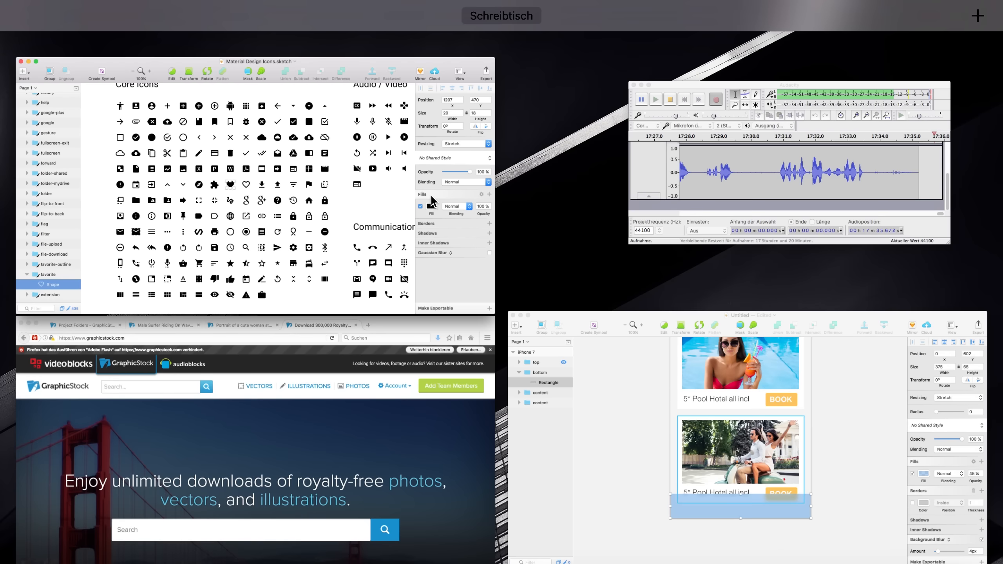
pyautogui.click(508, 371)
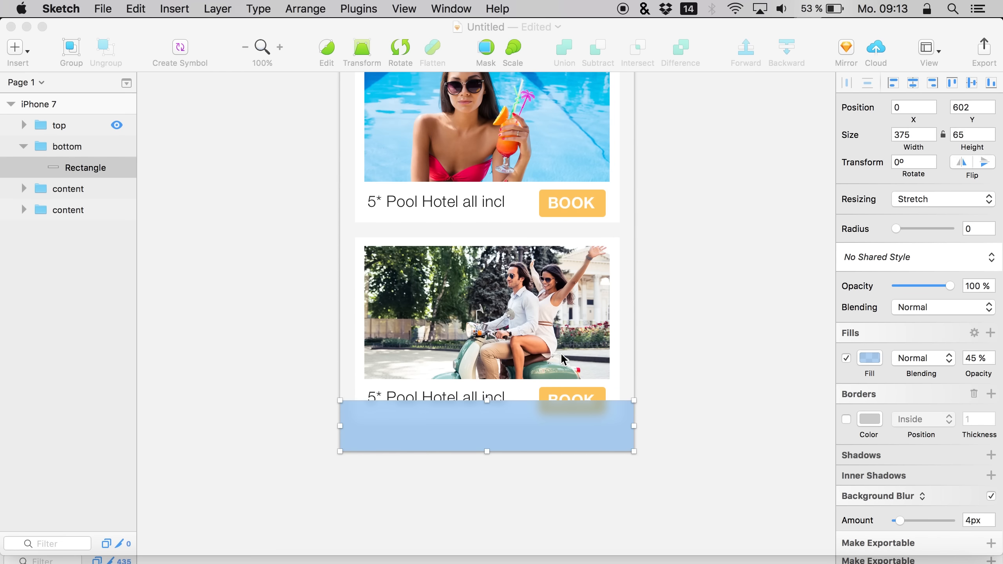
pyautogui.hotkey('ctrl', 'Up')
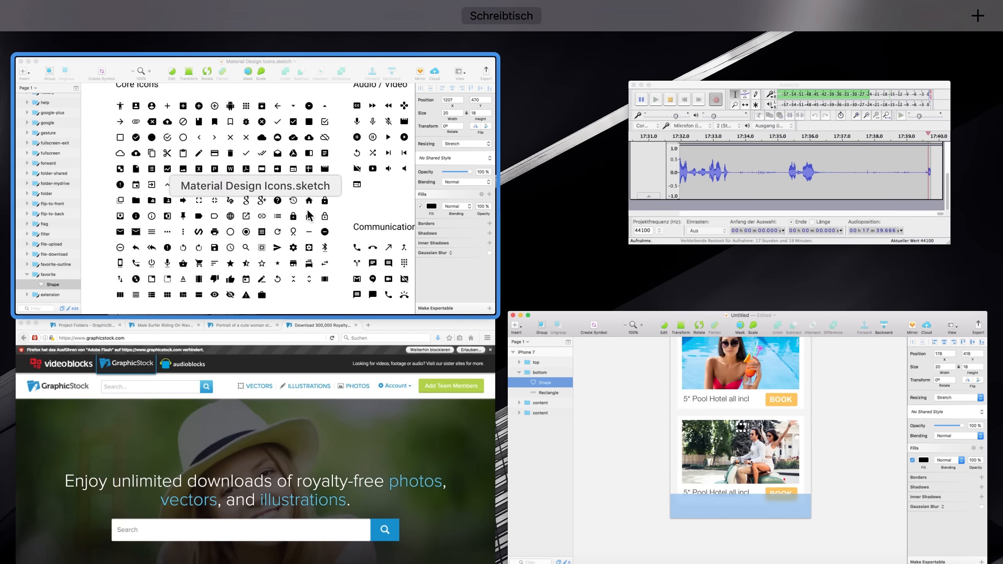
# Copy the account-circle icon shape from the icon set and paste it into the bottom group
pyautogui.click(435, 206)
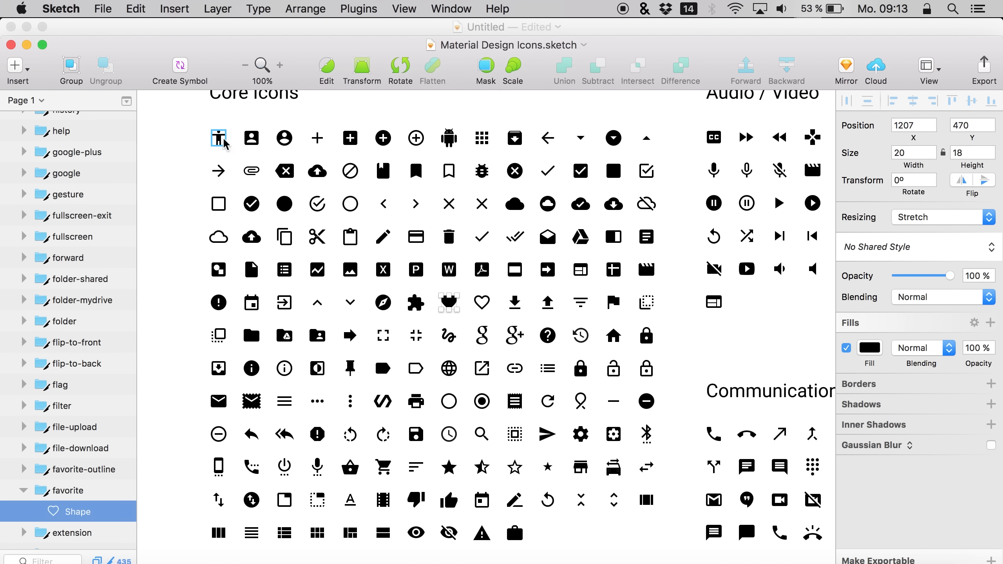
pyautogui.click(285, 139)
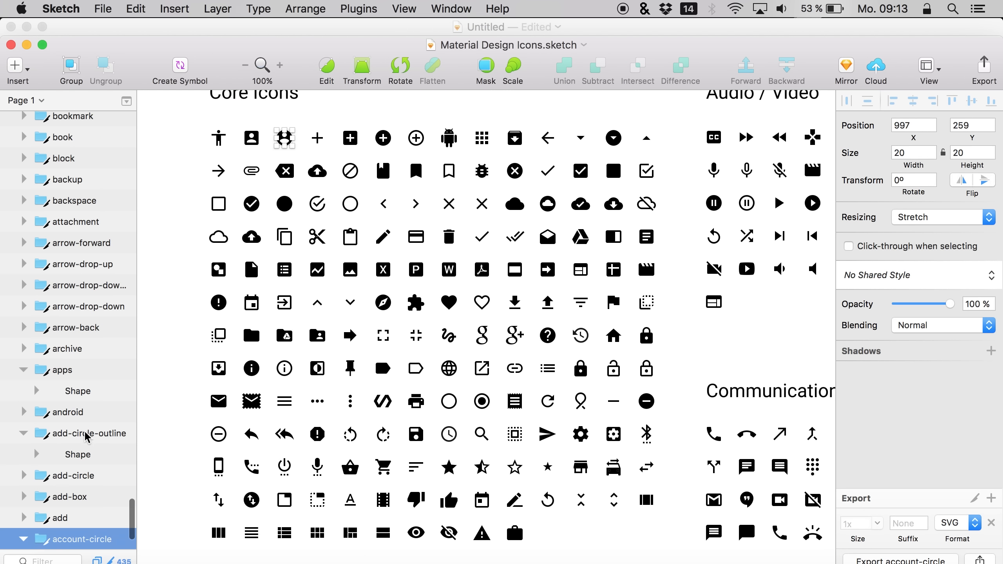
pyautogui.click(65, 524)
pyautogui.press('super+c')
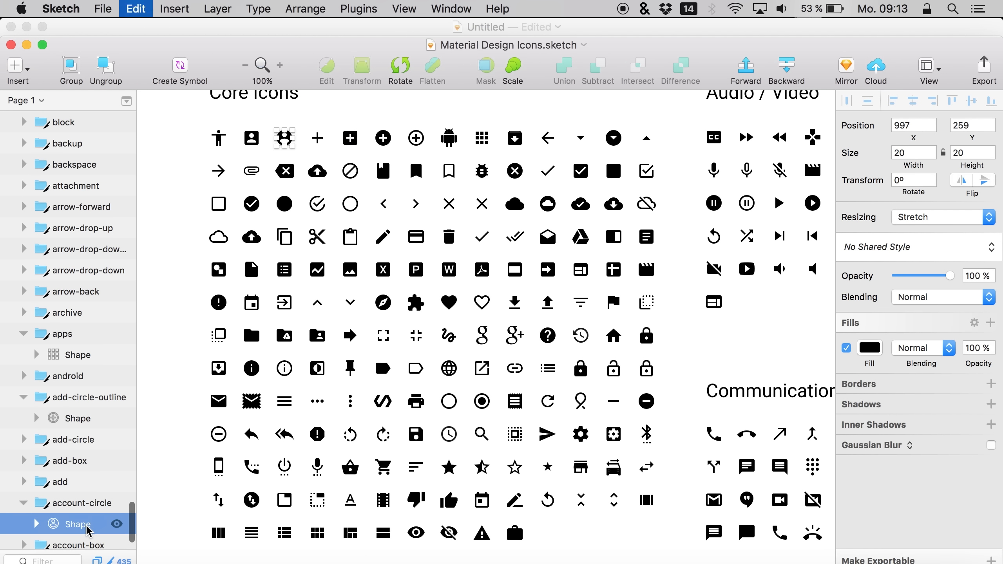
pyautogui.hotkey('ctrl', 'Up')
pyautogui.click(609, 379)
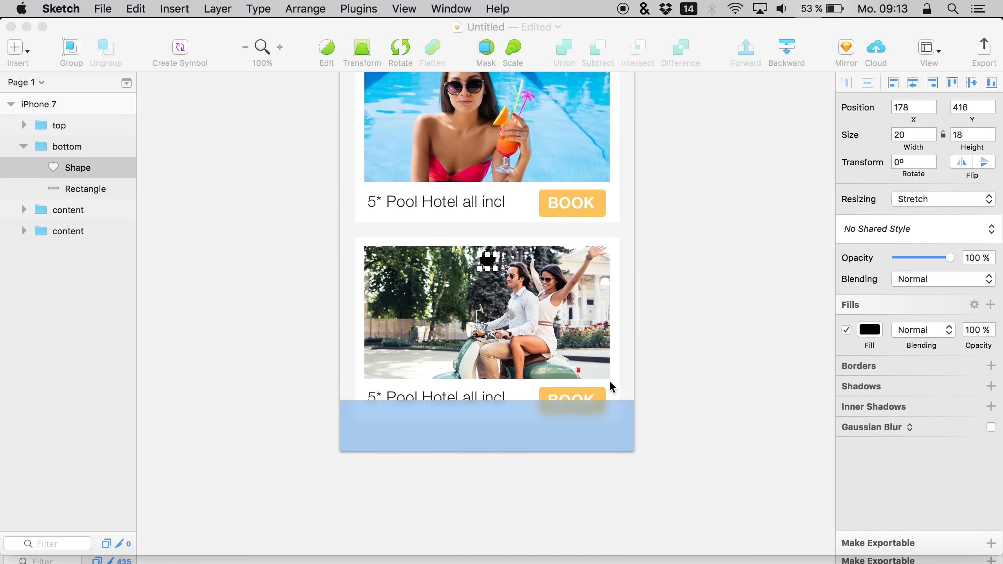
pyautogui.press('super+v')
pyautogui.hotkey('ctrl', 'Up')
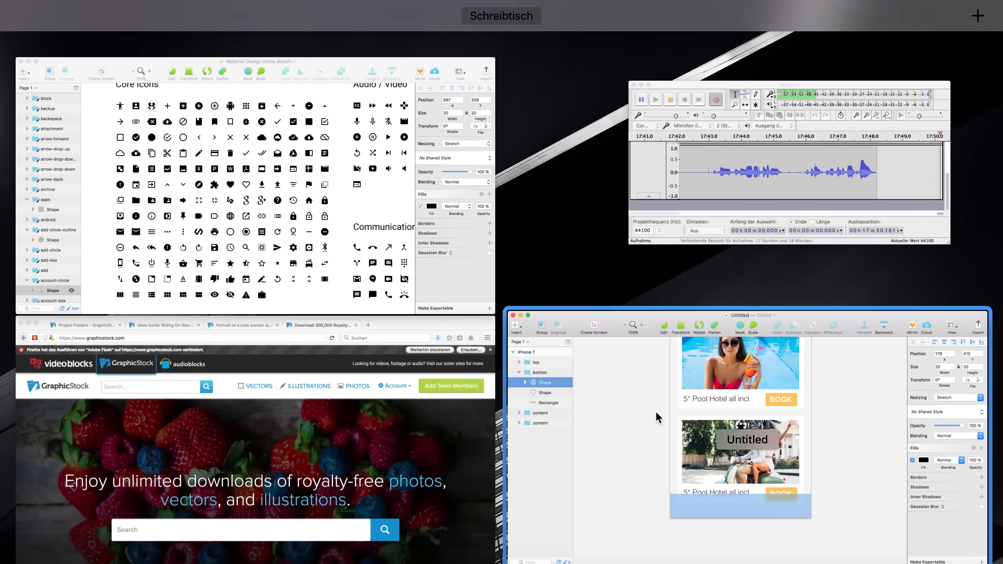
# Copy the settings gear icon shape and paste it into the bottom group
pyautogui.click(277, 189)
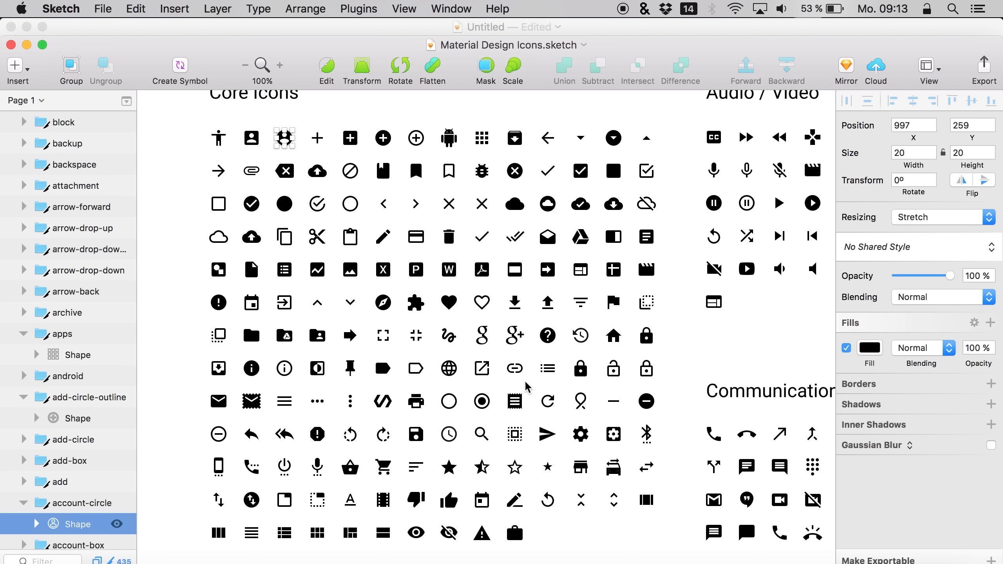
pyautogui.click(581, 434)
pyautogui.scroll(-2, 36, 395)
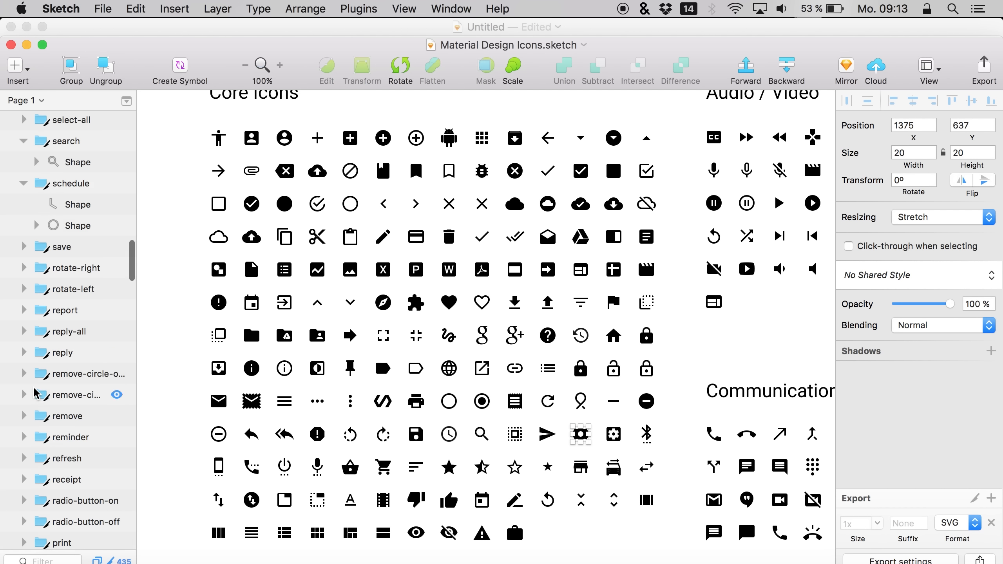
pyautogui.scroll(3, 36, 395)
pyautogui.click(82, 200)
pyautogui.press('super+c')
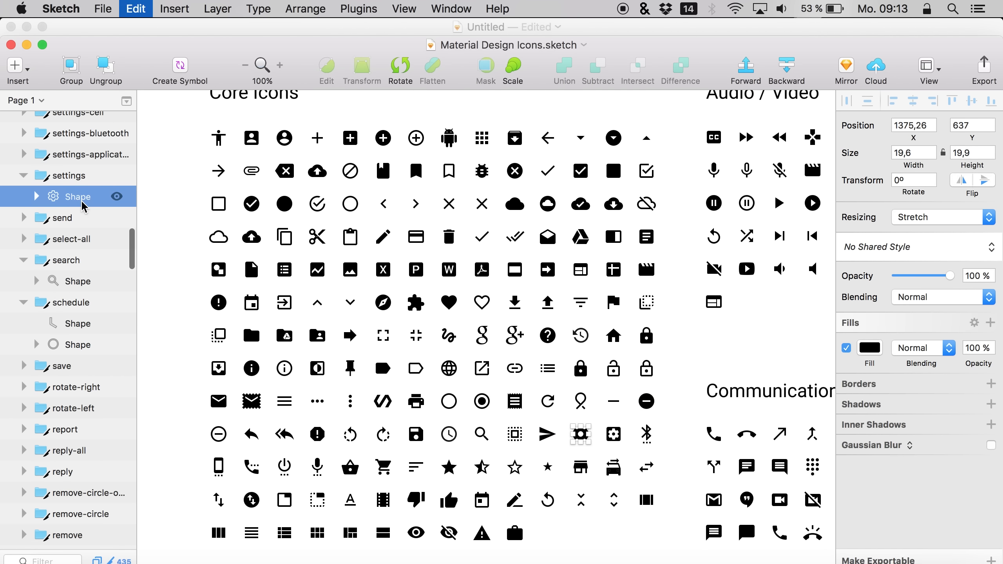
pyautogui.hotkey('ctrl', 'Up')
pyautogui.click(615, 350)
pyautogui.press('super+v')
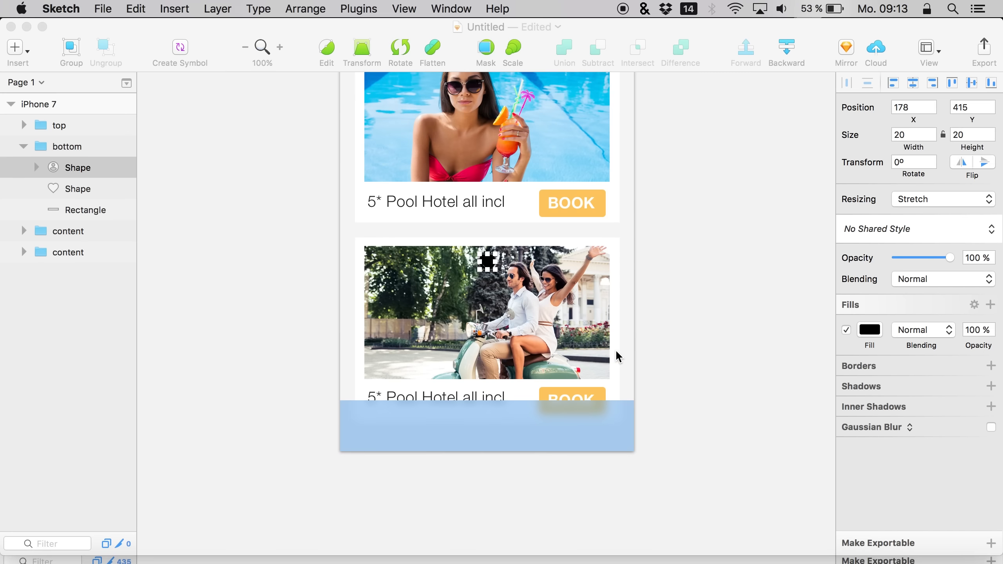
pyautogui.press('super+v')
pyautogui.hotkey('ctrl', 'Up')
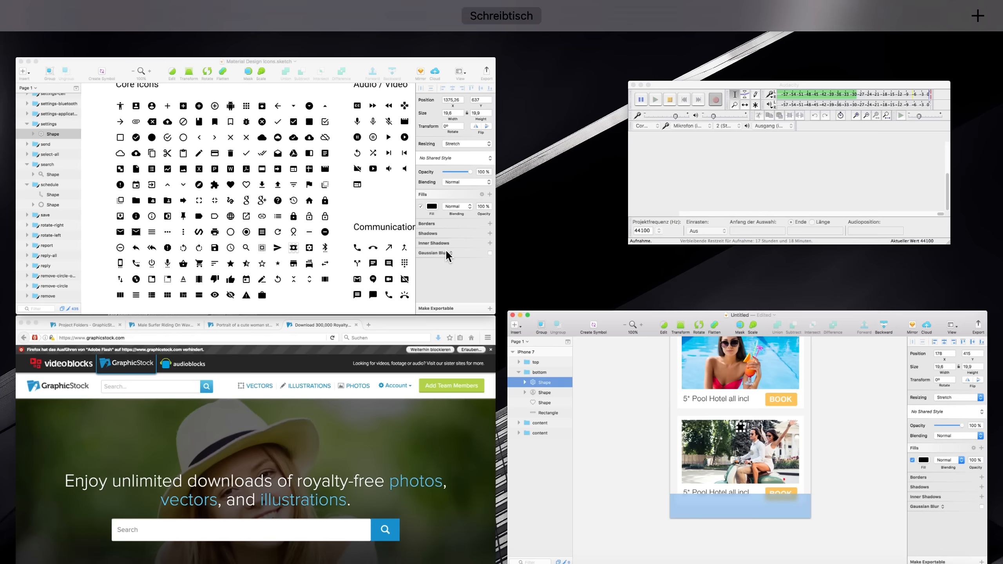
# Copy the work briefcase icon shape and paste it into the bottom group
pyautogui.click(445, 249)
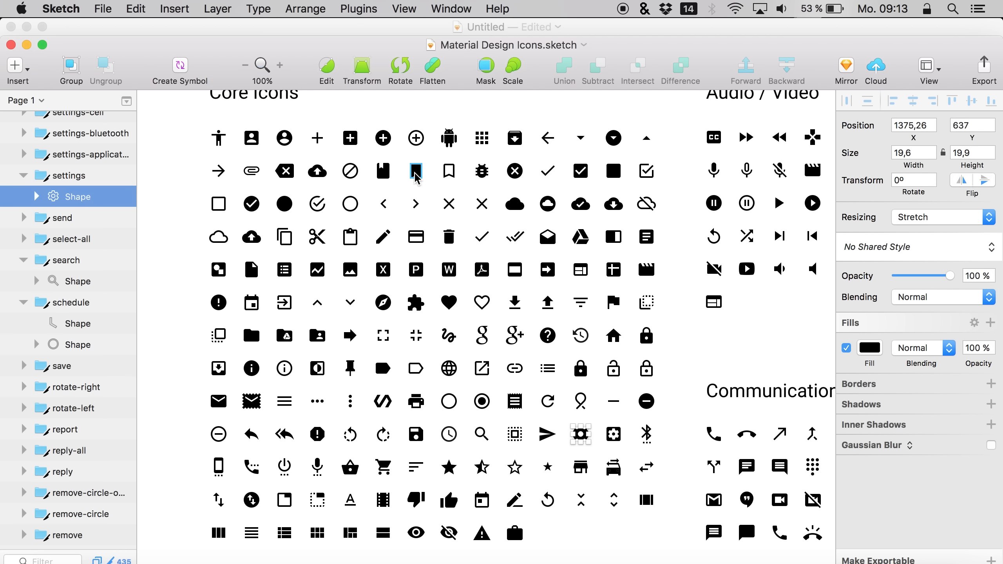
pyautogui.click(416, 176)
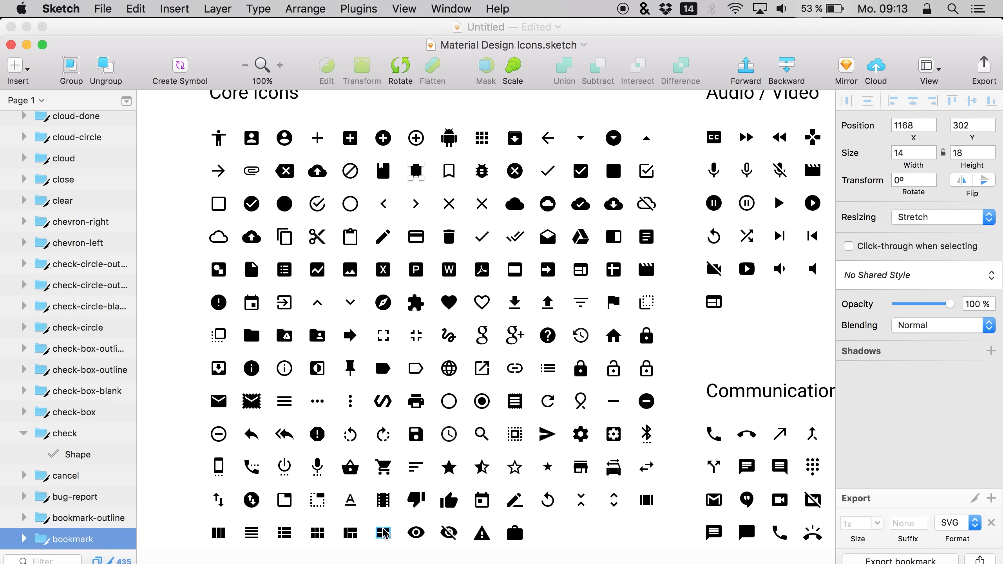
pyautogui.click(517, 535)
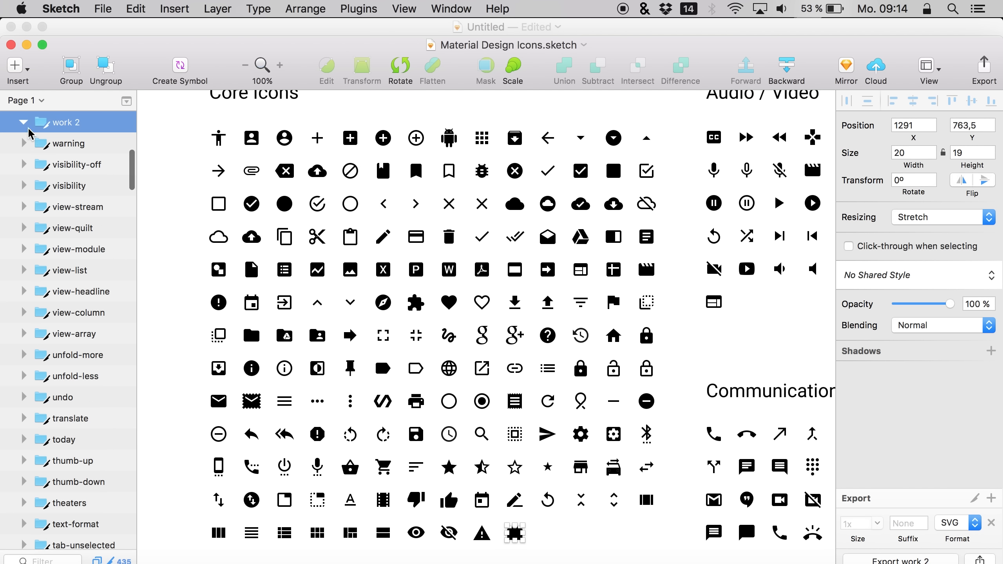
pyautogui.click(58, 142)
pyautogui.press('super+c')
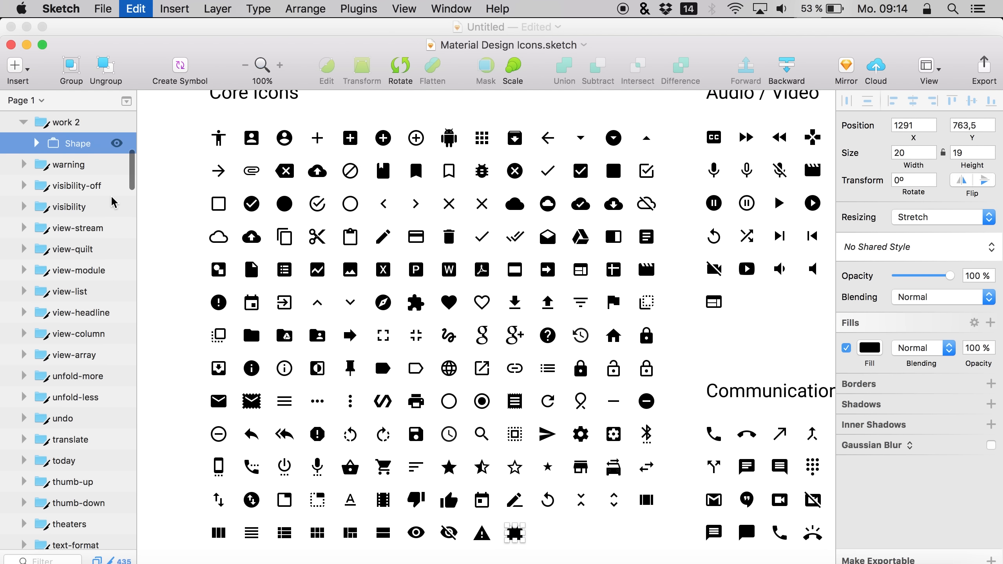
pyautogui.hotkey('ctrl', 'Up')
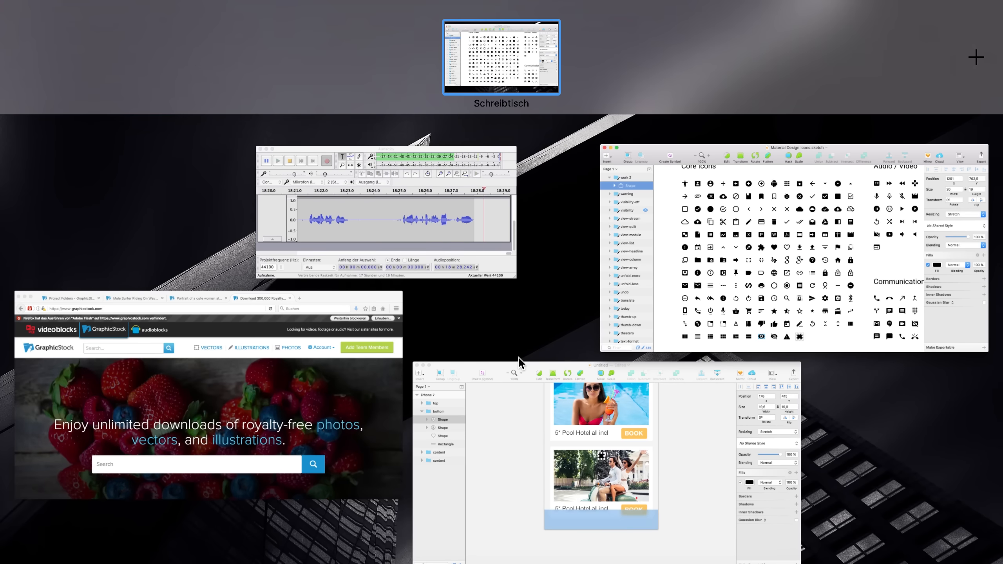
pyautogui.click(519, 358)
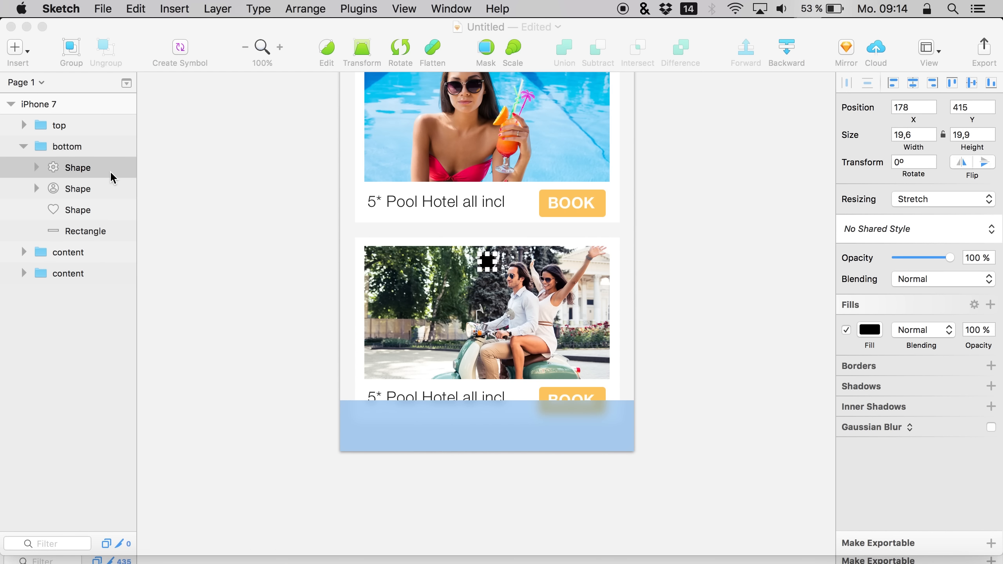
pyautogui.press('super+v')
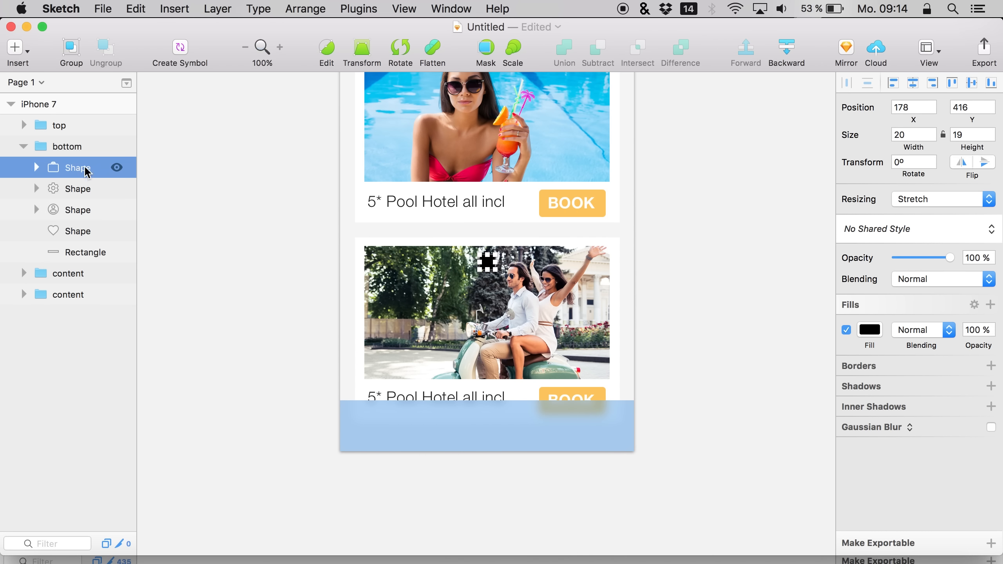
# Group the four pasted icon shapes and name the group icons
pyautogui.keyDown('shift'); pyautogui.click(72, 233); pyautogui.keyUp('shift')
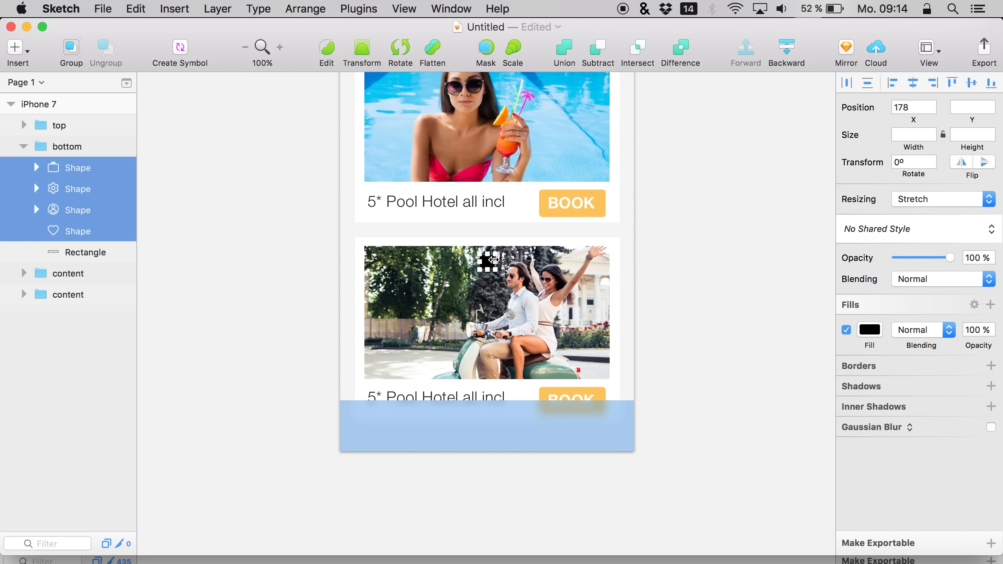
pyautogui.press('super+g')
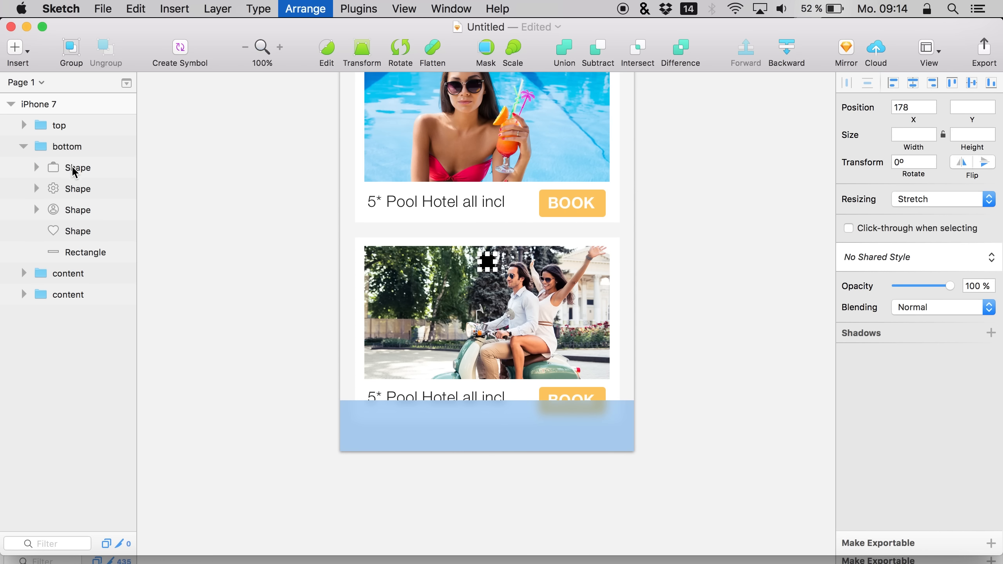
pyautogui.doubleClick(70, 167)
pyautogui.write('icons')
pyautogui.press('Return')
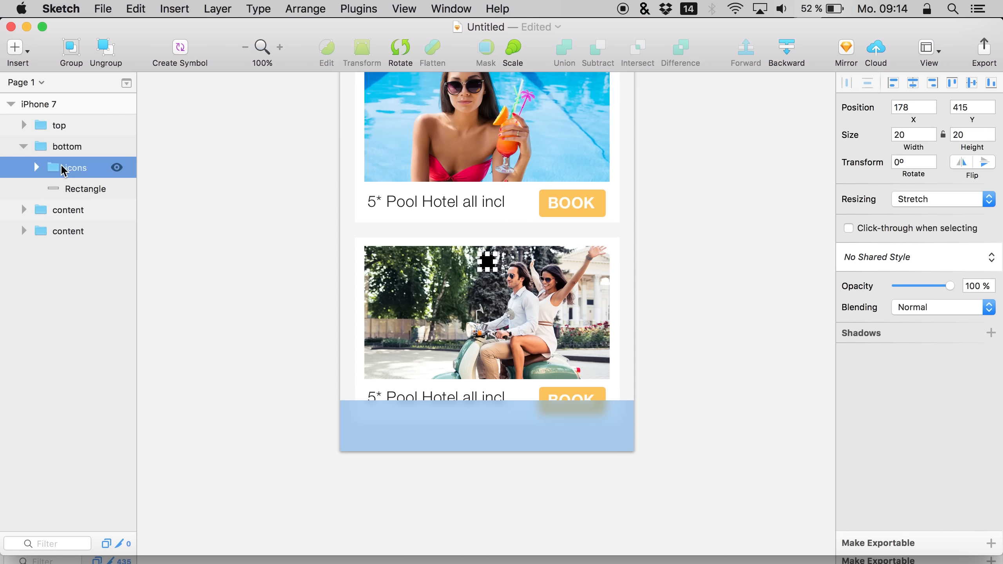
# Move the icons group to the bottom bar's left edge and set all four icon shapes to 25 high
pyautogui.moveTo(488, 279); pyautogui.dragTo(363, 428)
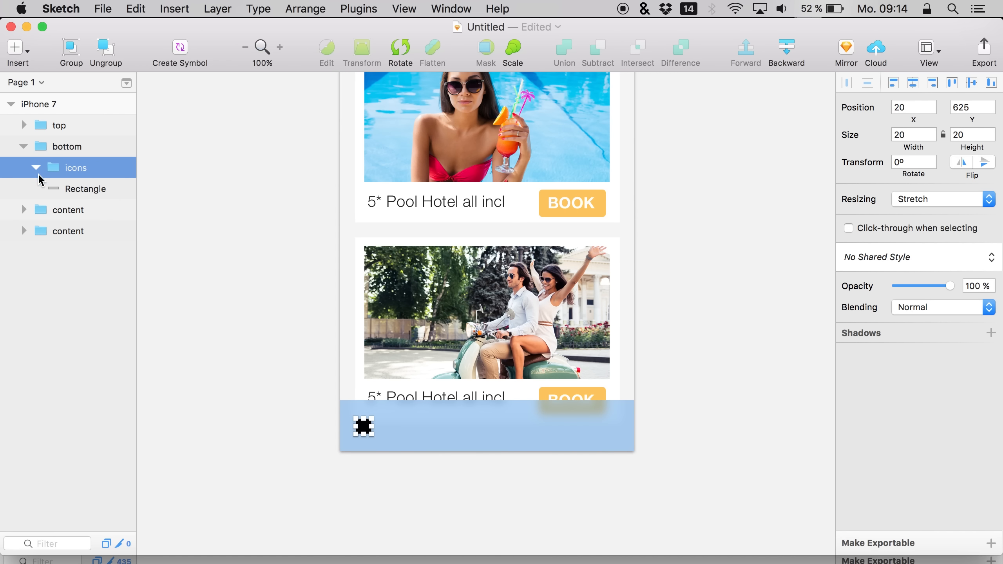
pyautogui.click(36, 168)
pyautogui.click(80, 189)
pyautogui.keyDown('shift'); pyautogui.click(79, 251); pyautogui.keyUp('shift')
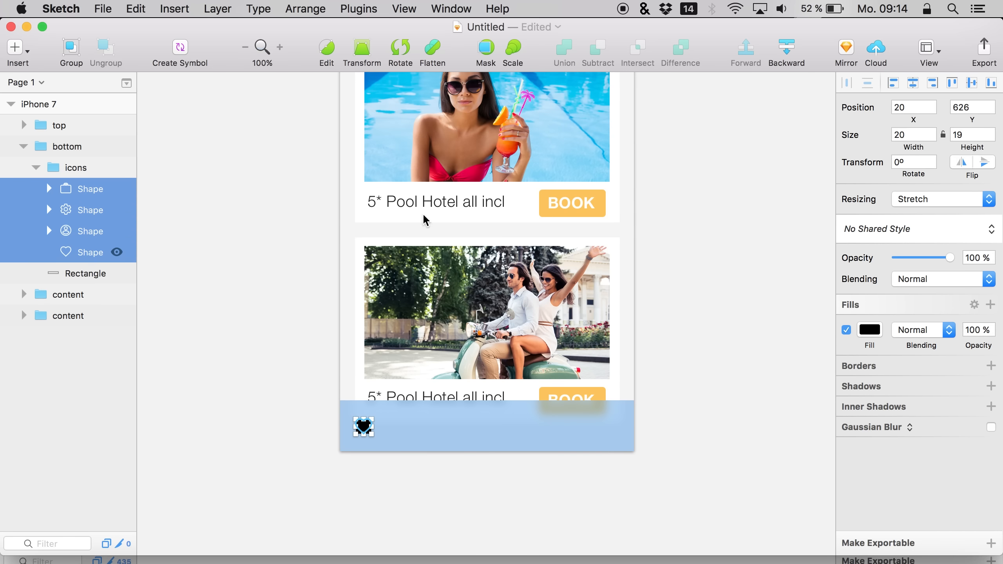
pyautogui.click(967, 135)
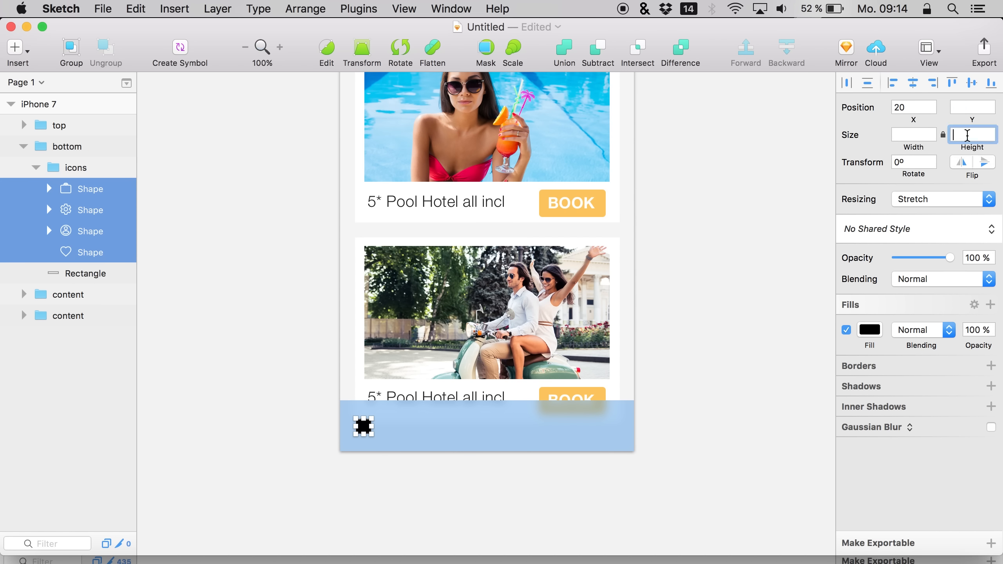
pyautogui.write('25')
pyautogui.press('Return')
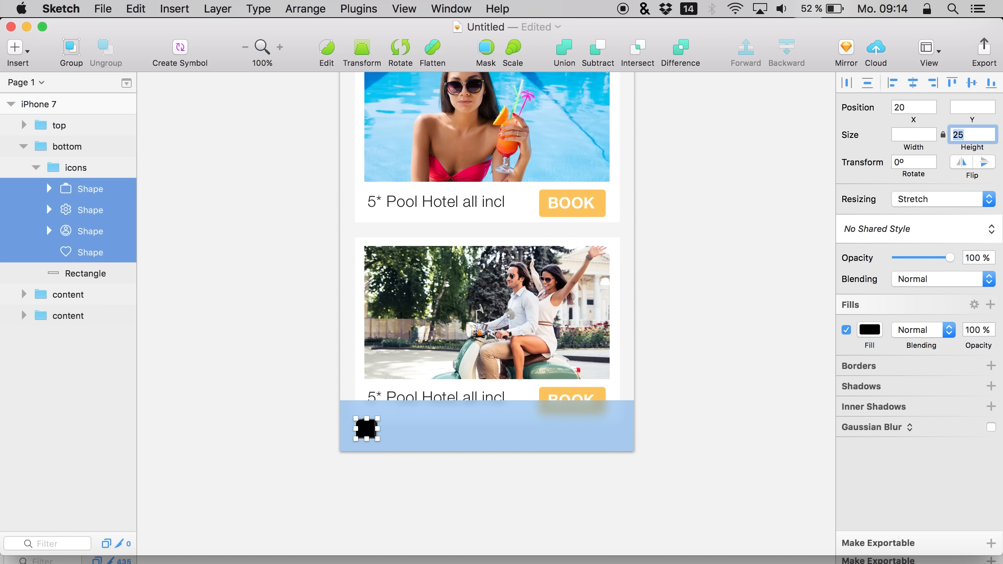
# Set the fill colour of the four icon shapes to white FFFFFF
pyautogui.click(81, 275)
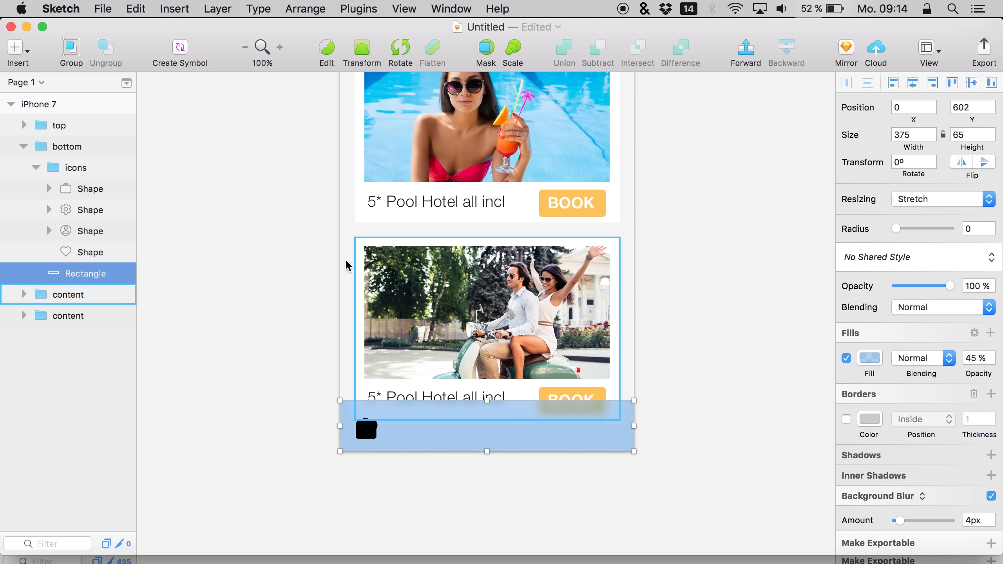
pyautogui.click(89, 252)
pyautogui.keyDown('shift'); pyautogui.click(82, 191); pyautogui.keyUp('shift')
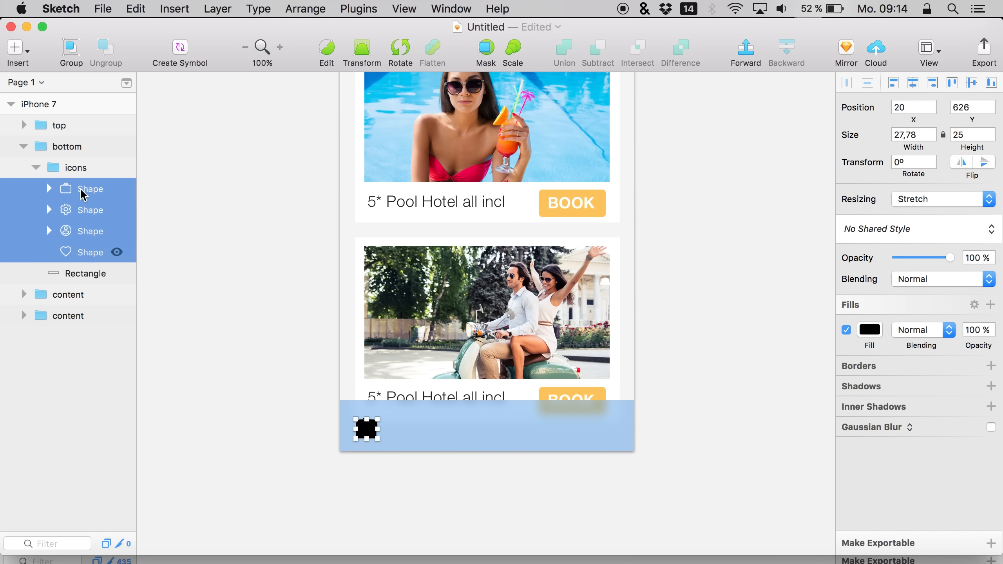
pyautogui.click(868, 330)
pyautogui.moveTo(864, 360); pyautogui.dragTo(776, 300)
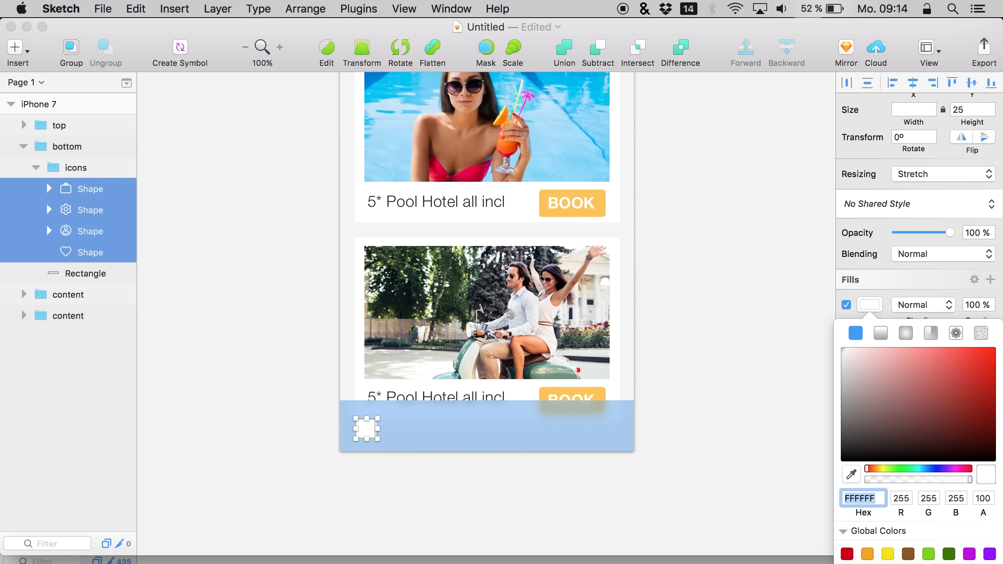
# Close the Material Design Icons file and quit the browser
pyautogui.click(97, 560)
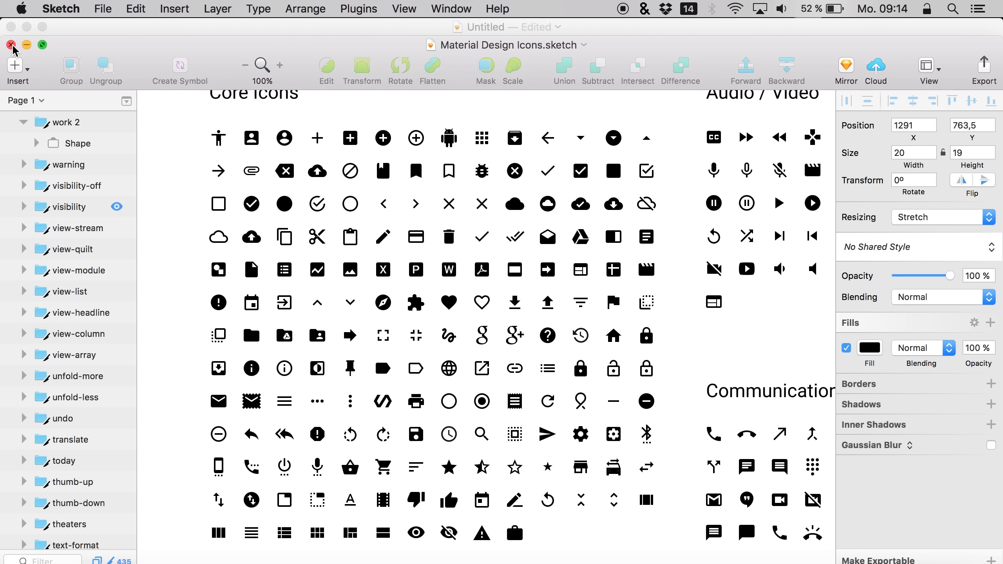
pyautogui.click(11, 45)
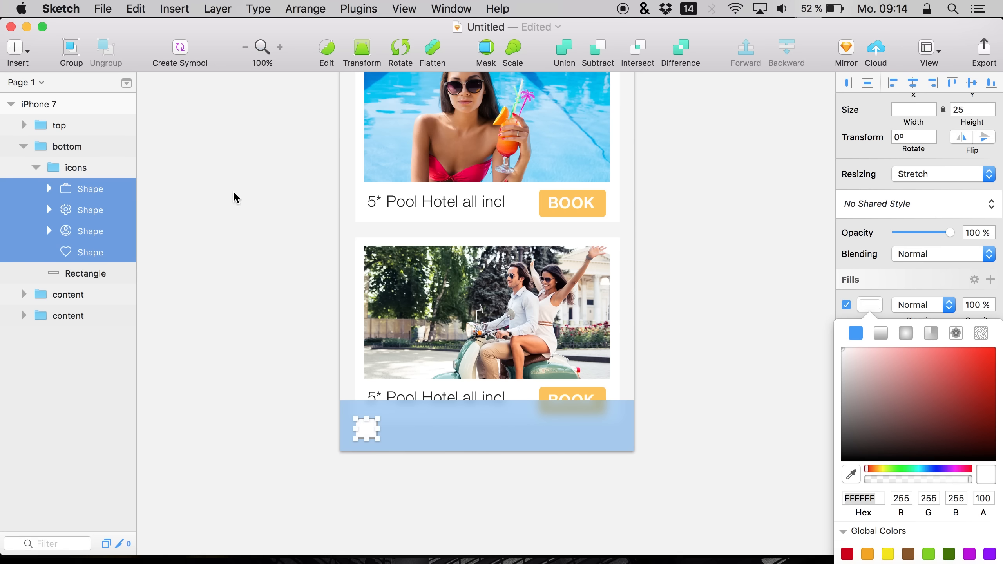
pyautogui.rightClick(112, 561)
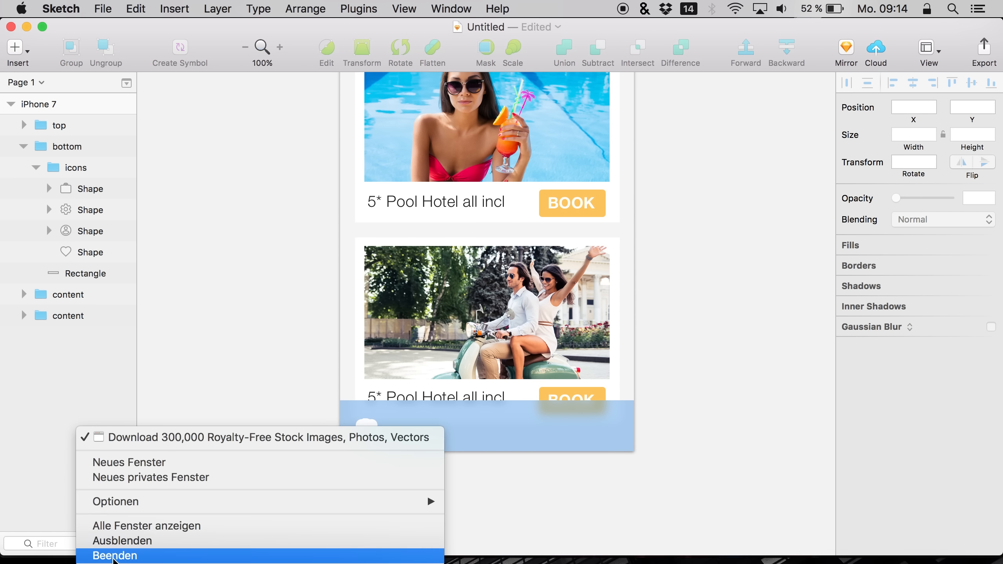
pyautogui.click(103, 554)
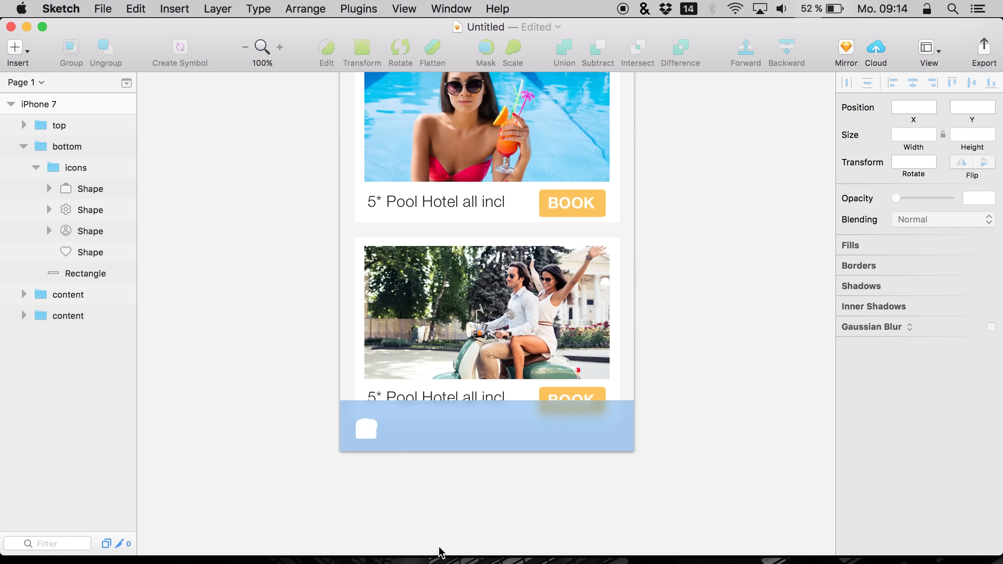
# Move the briefcase icon to the bottom bar's right edge and the settings icon next to it
pyautogui.click(366, 429)
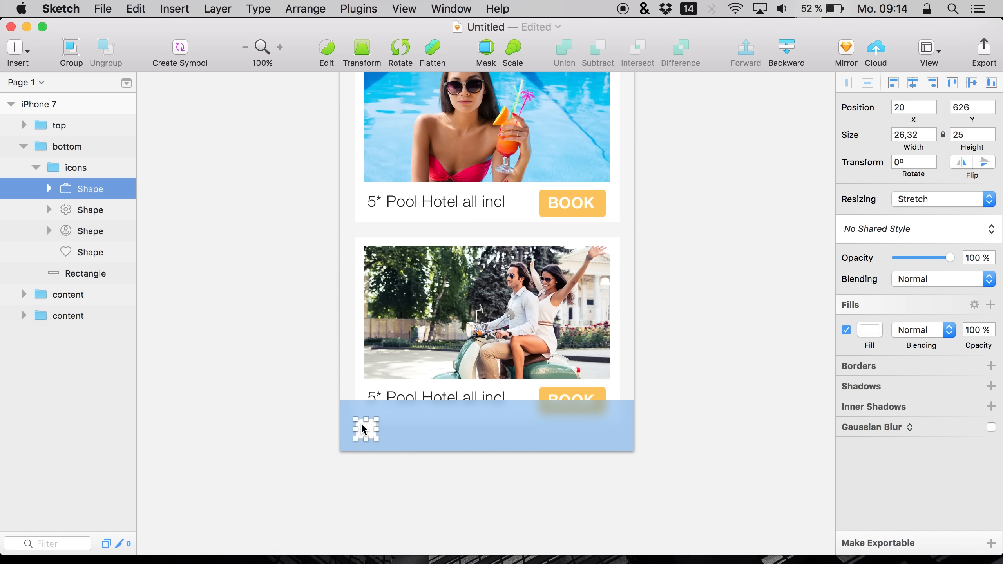
pyautogui.moveTo(366, 430); pyautogui.dragTo(604, 426)
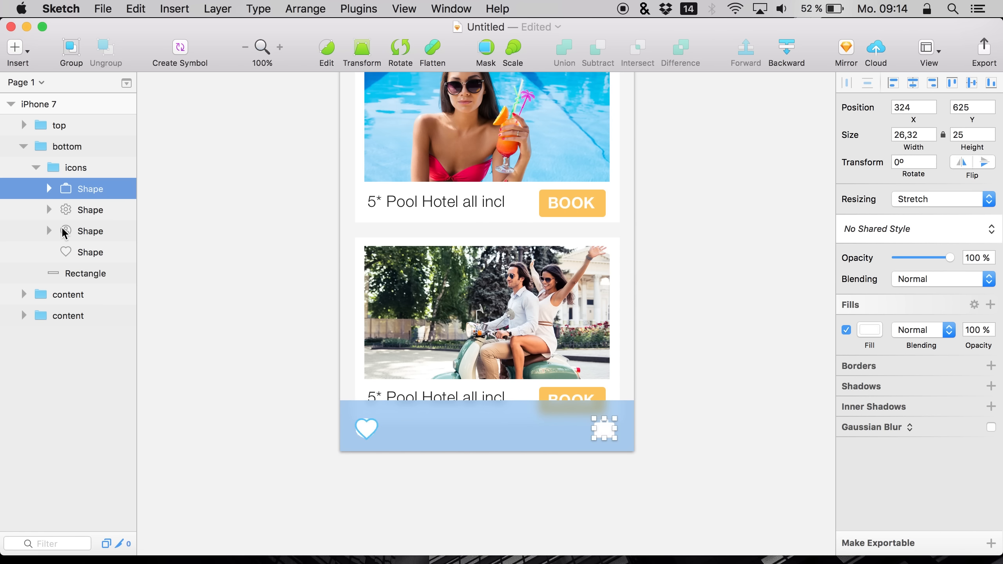
pyautogui.click(69, 212)
pyautogui.moveTo(364, 429); pyautogui.dragTo(519, 428)
pyautogui.click(79, 231)
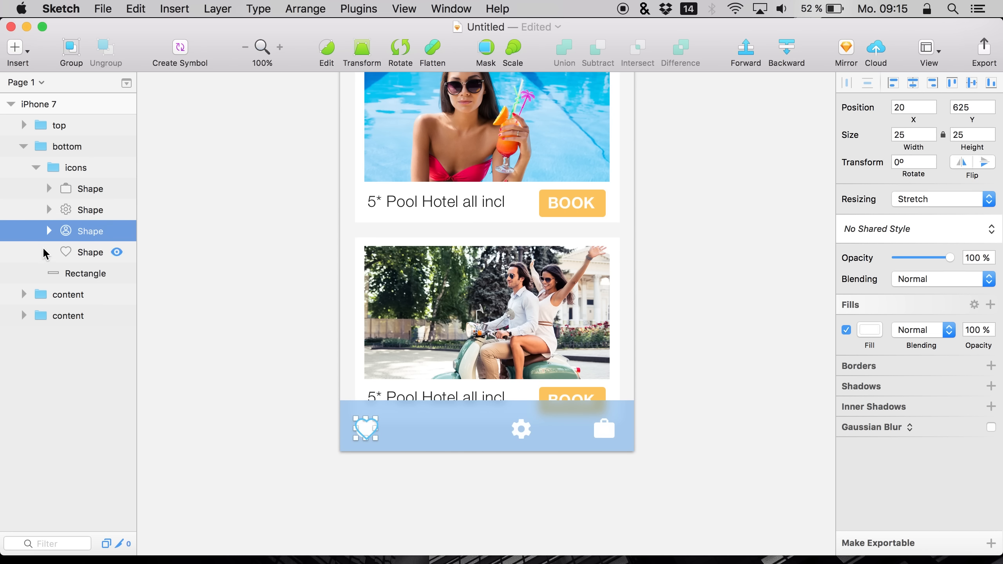
# Nudge the heart icon right so the four icons spread across the bar
pyautogui.click(69, 253)
pyautogui.hotkey('shift', 'Right')
pyautogui.hotkey('shift', 'Right')
pyautogui.hotkey('shift', 'Right')
pyautogui.hotkey('shift', 'Right')
pyautogui.hotkey('shift', 'Right')
pyautogui.hotkey('shift', 'Right')
pyautogui.hotkey('shift', 'Right')
pyautogui.hotkey('shift', 'Right')
pyautogui.hotkey('shift', 'Right')
pyautogui.press('Right')
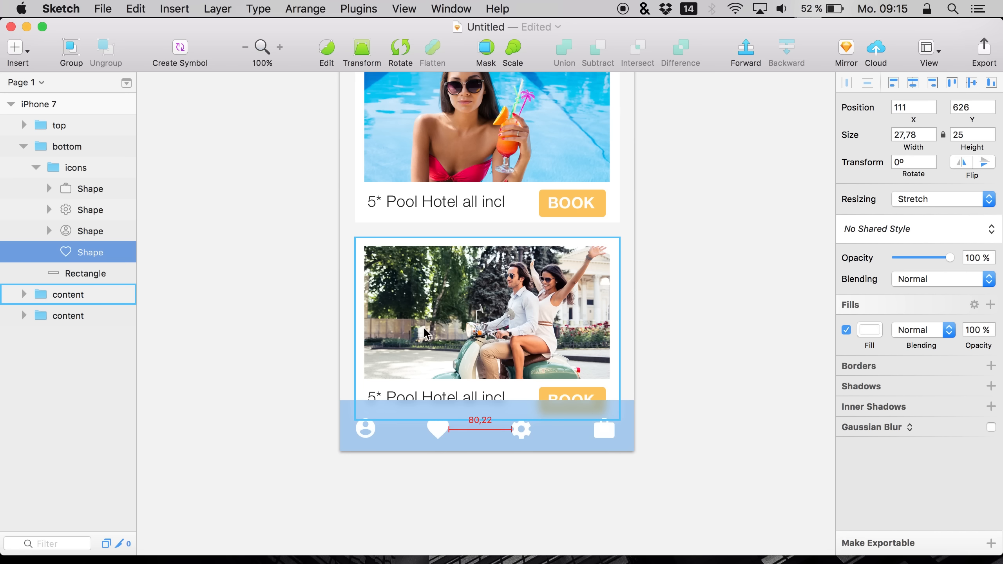
# Adjust the heart, settings and briefcase icons for even spacing along the bottom bar
pyautogui.click(74, 167)
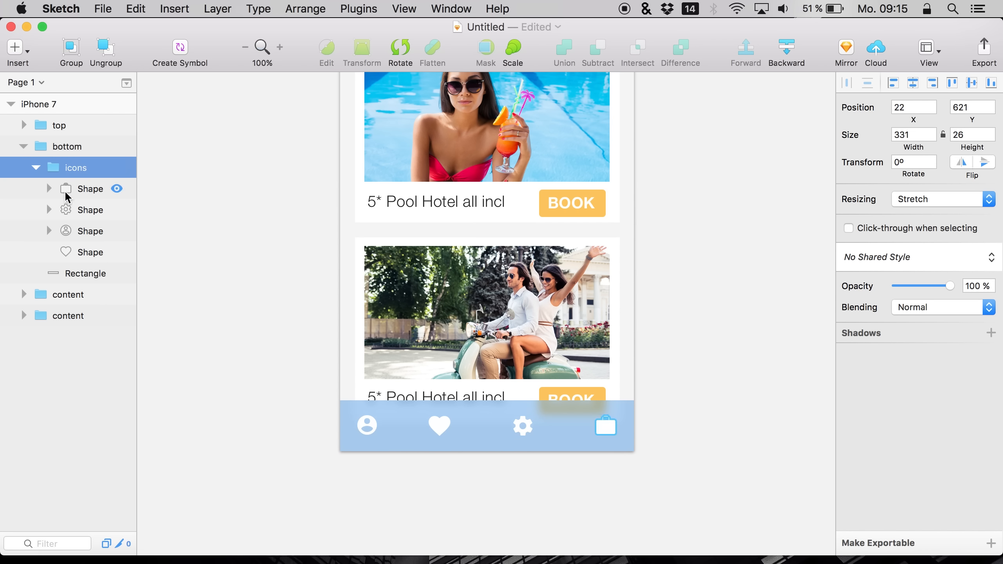
pyautogui.click(65, 230)
pyautogui.doubleClick(68, 250)
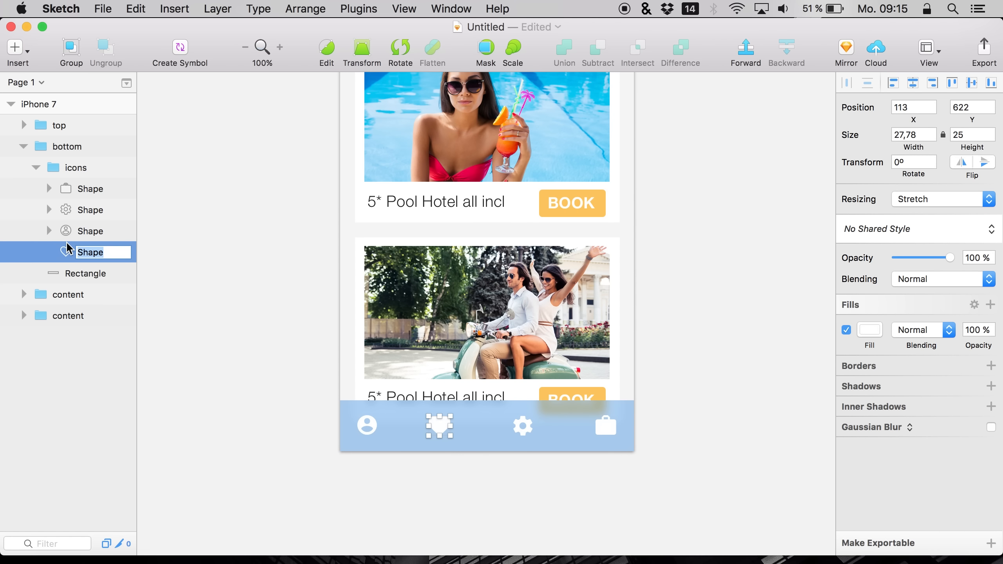
pyautogui.click(66, 276)
pyautogui.click(65, 257)
pyautogui.hotkey('shift', 'Right')
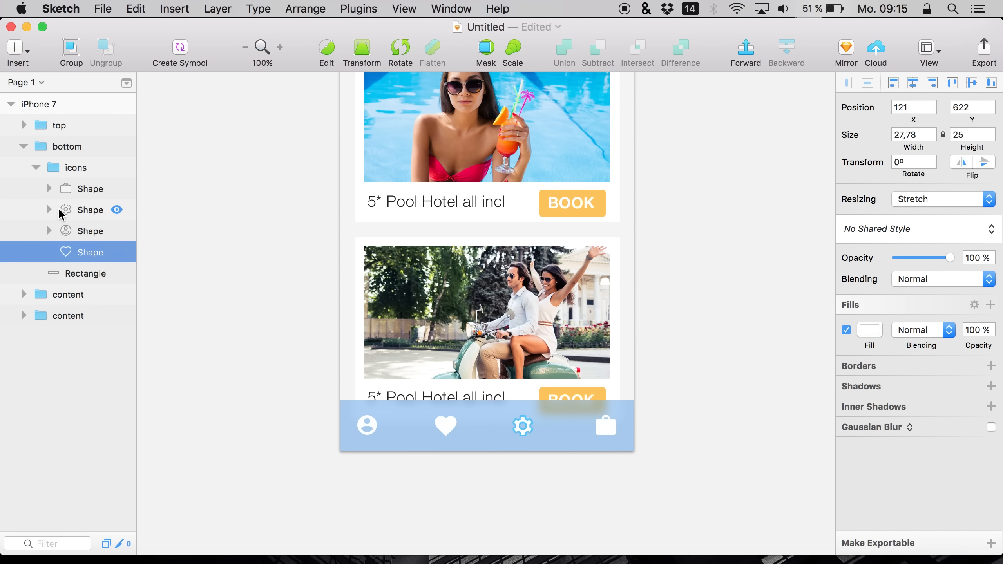
pyautogui.click(73, 211)
pyautogui.press('Right')
pyautogui.press('Right')
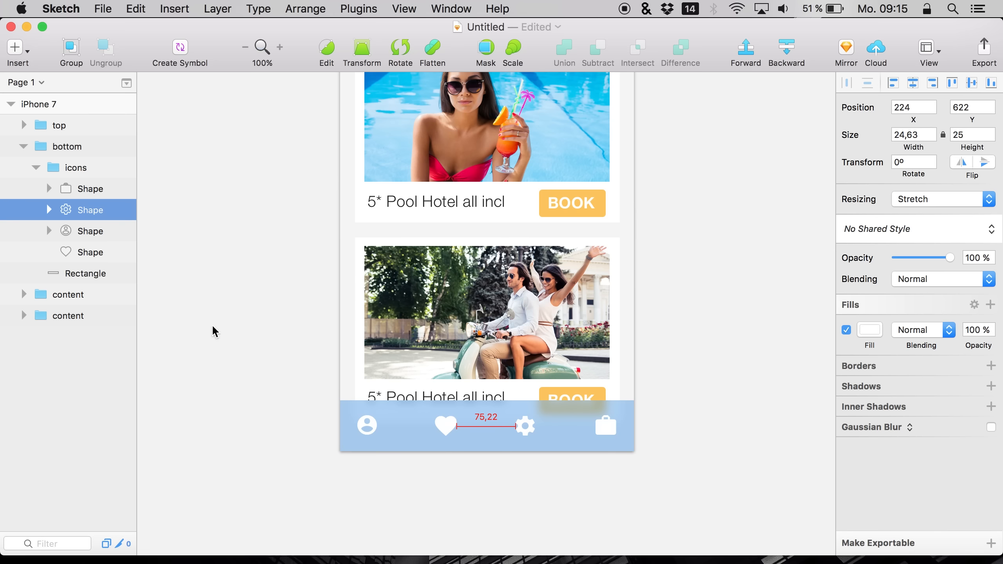
pyautogui.click(67, 189)
pyautogui.press('Left')
pyautogui.press('Left')
pyautogui.press('Left')
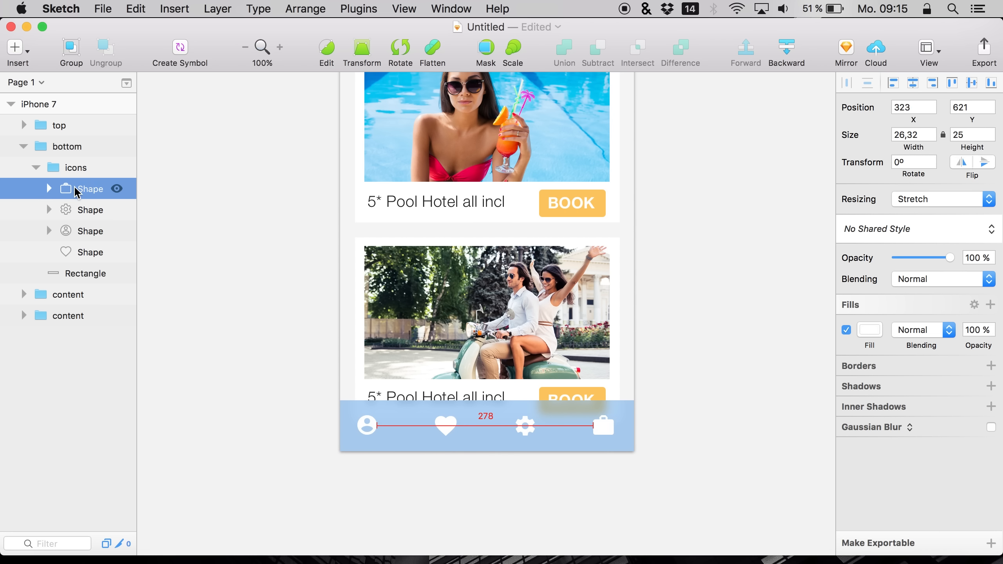
# Centre the icons group horizontally on the artboard
pyautogui.click(78, 170)
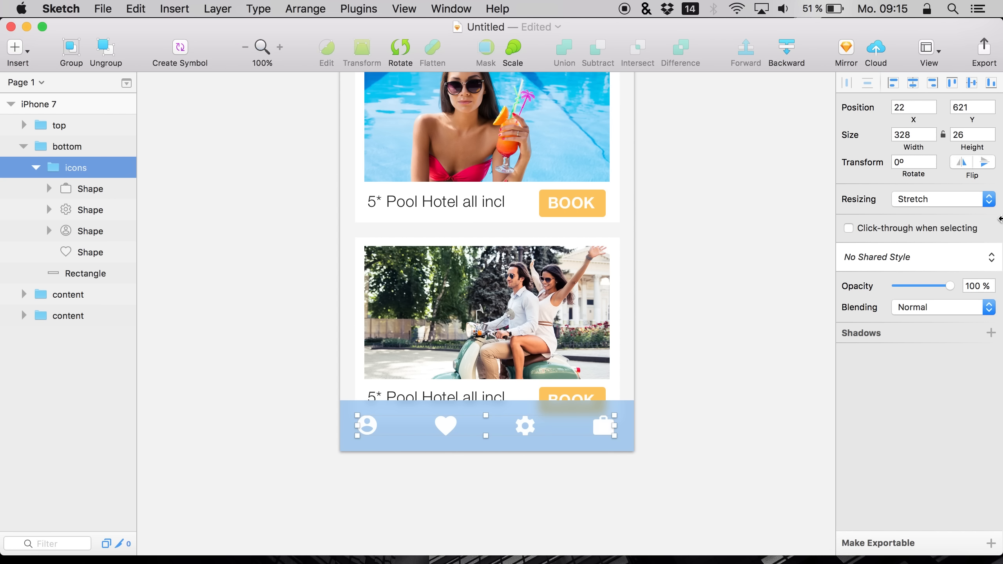
pyautogui.click(914, 83)
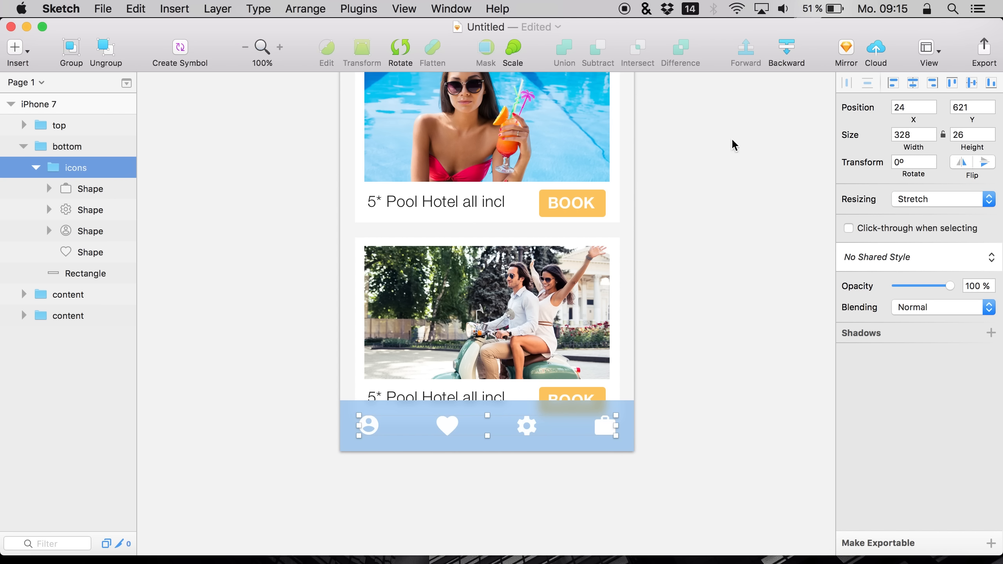
pyautogui.click(200, 382)
pyautogui.scroll(2, 199, 382)
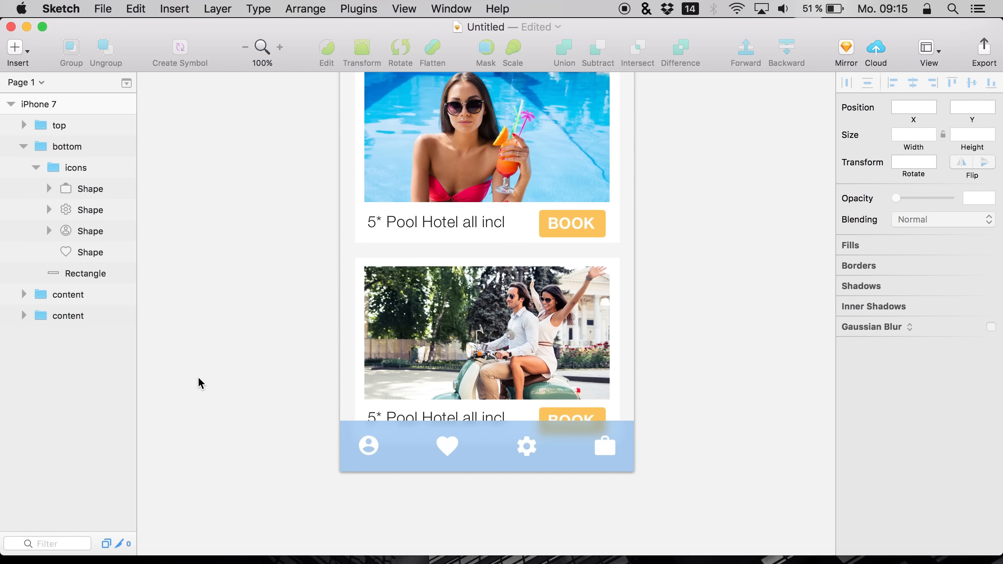
# Set the font size of both cards' 5* Pool Hotel all incl titles to 16
pyautogui.click(245, 47)
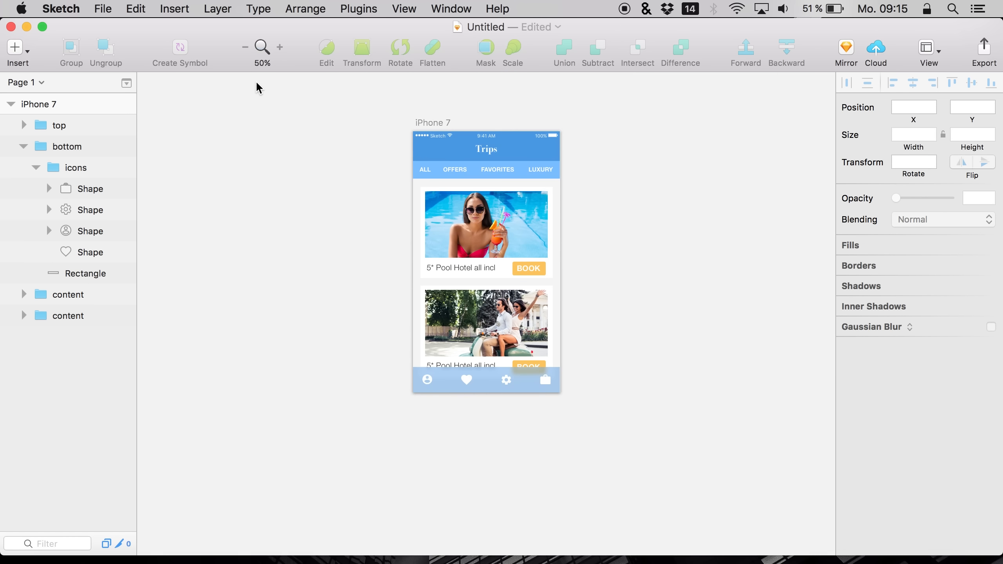
pyautogui.scroll(2, 329, 338)
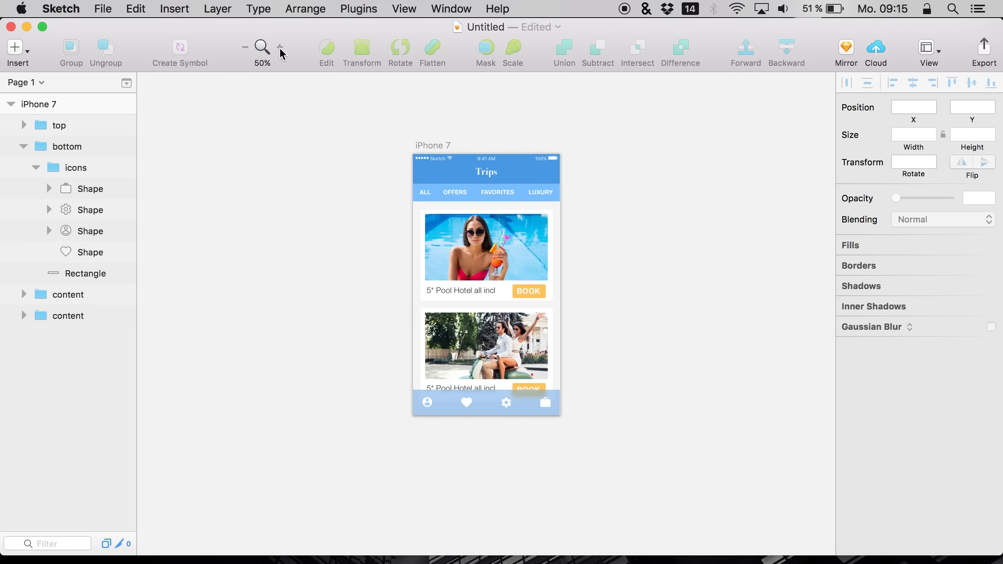
pyautogui.click(281, 48)
pyautogui.scroll(-3, 259, 319)
pyautogui.click(402, 276)
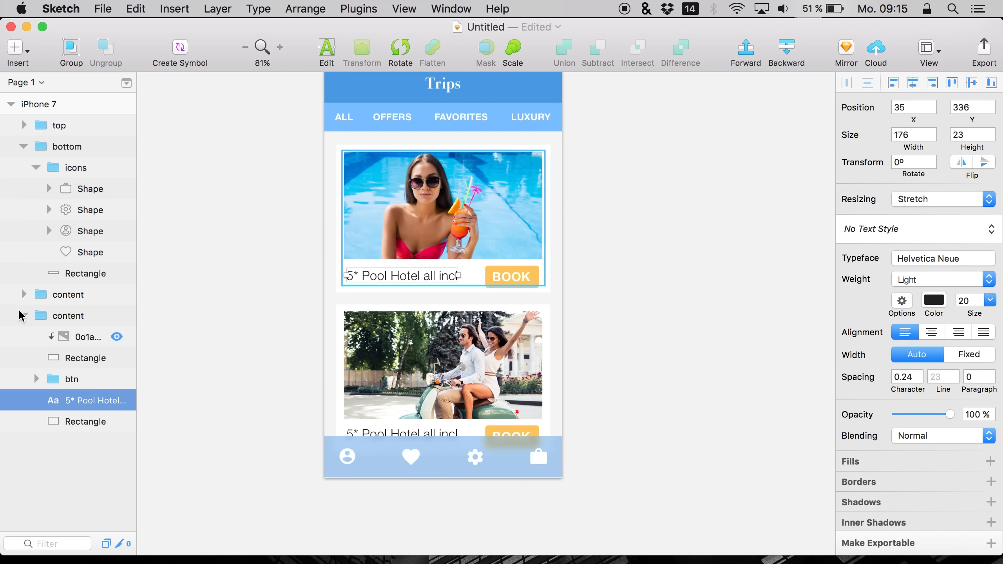
pyautogui.click(24, 294)
pyautogui.keyDown('super'); pyautogui.click(71, 379); pyautogui.keyUp('super')
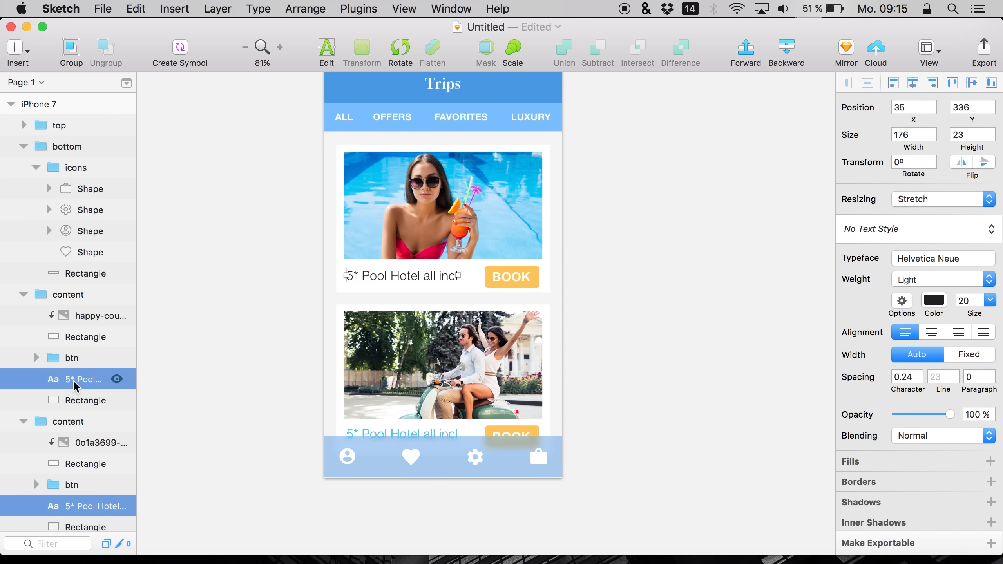
pyautogui.click(963, 299)
pyautogui.write('16')
pyautogui.press('Return')
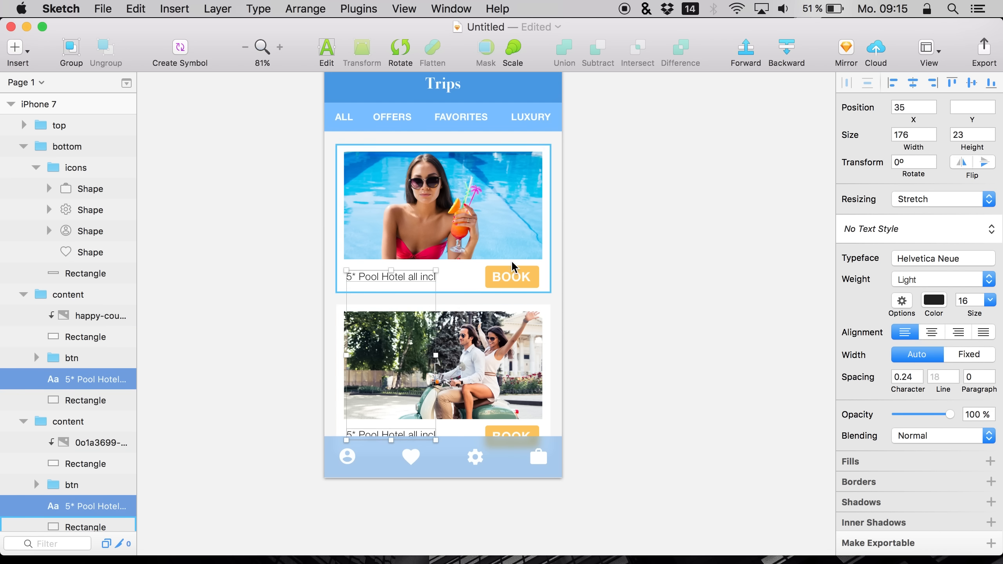
# Try to set both BOOK button groups' height to 30
pyautogui.click(512, 277)
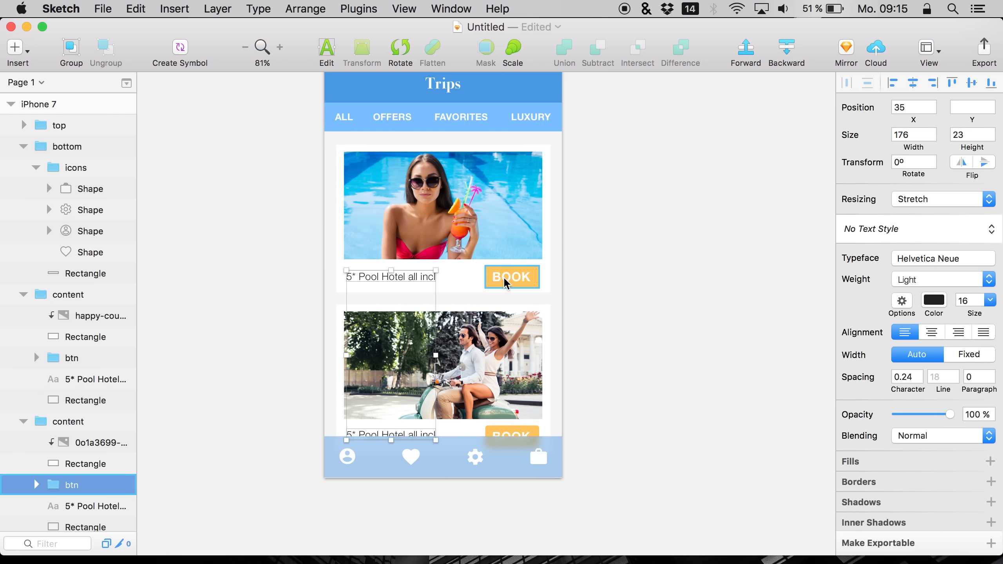
pyautogui.keyDown('super'); pyautogui.click(70, 358); pyautogui.keyUp('super')
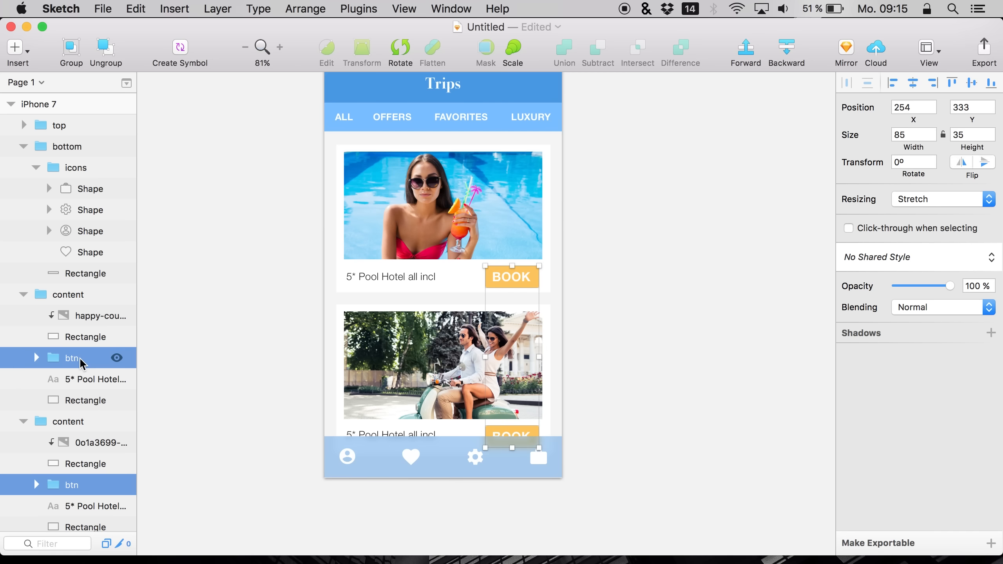
pyautogui.click(960, 135)
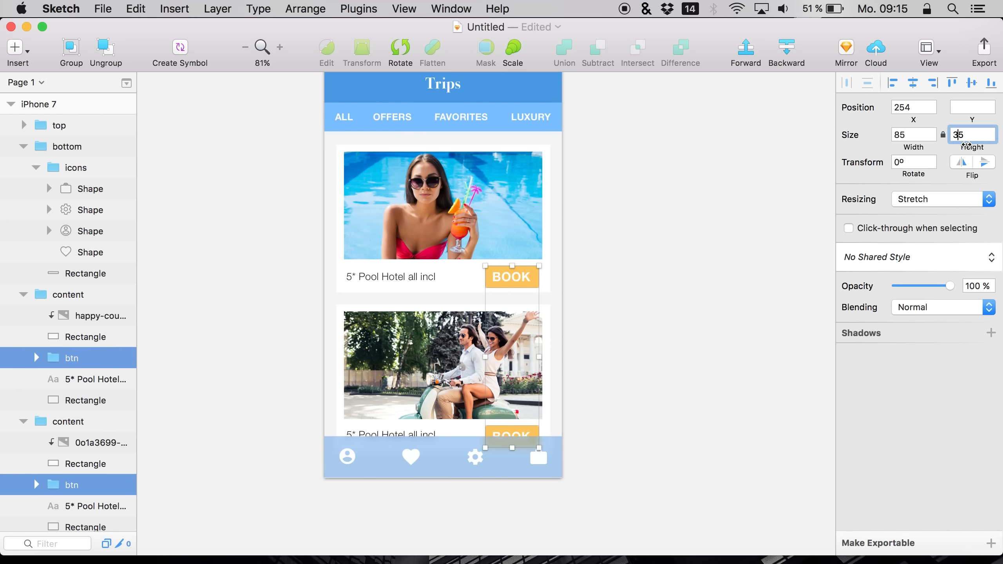
pyautogui.press('BackSpace')
pyautogui.write('0')
pyautogui.press('Return')
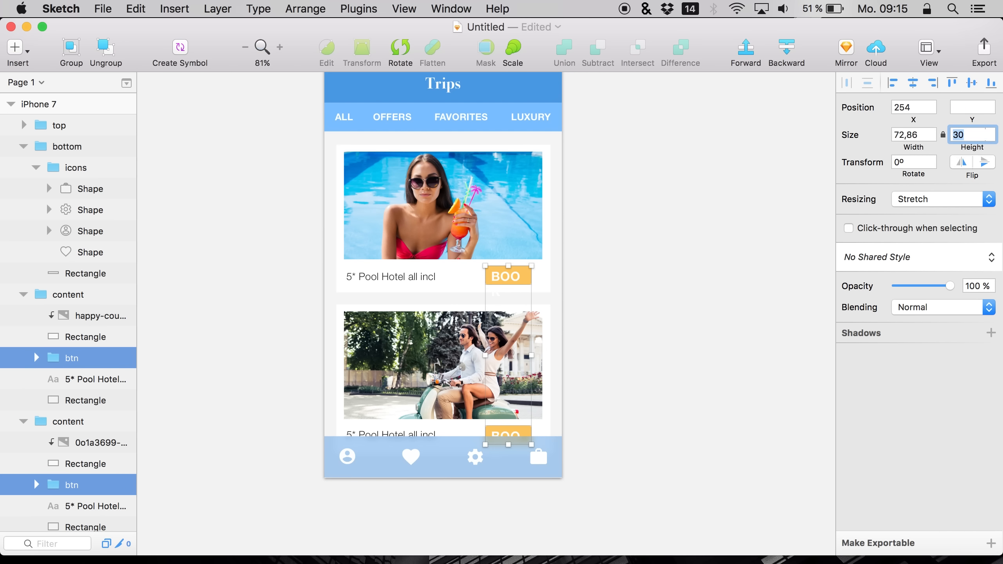
pyautogui.press('super+z')
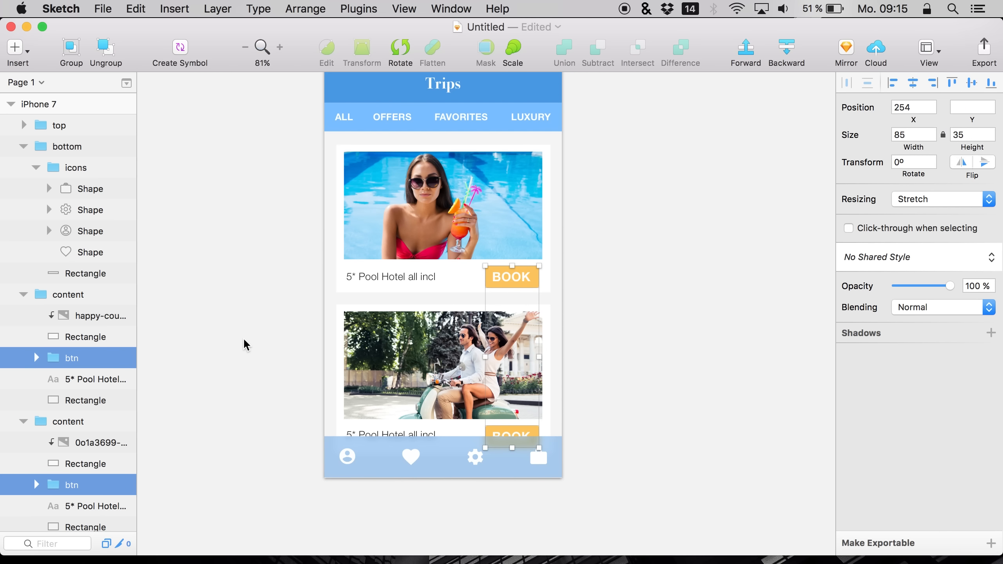
# Try to shrink the BOOK button by resizing its rectangle and the group's height
pyautogui.click(79, 379)
pyautogui.click(56, 359)
pyautogui.click(36, 358)
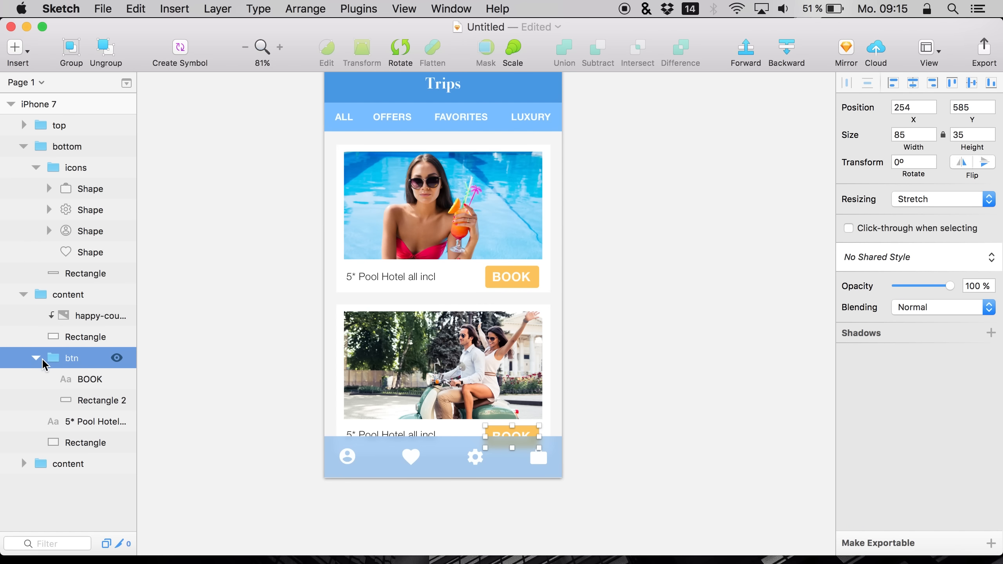
pyautogui.doubleClick(513, 278)
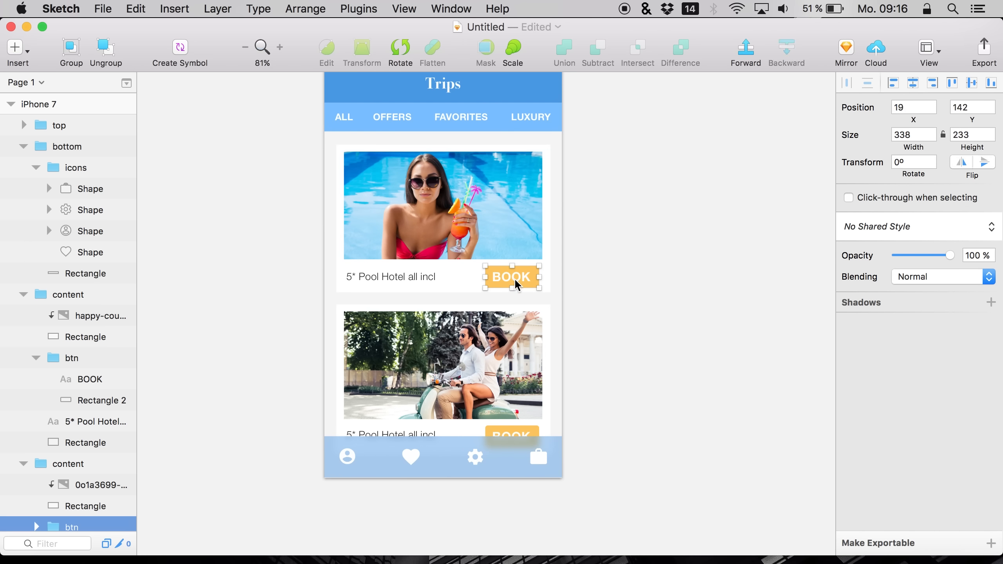
pyautogui.scroll(2, 556, 296)
pyautogui.scroll(3, 561, 299)
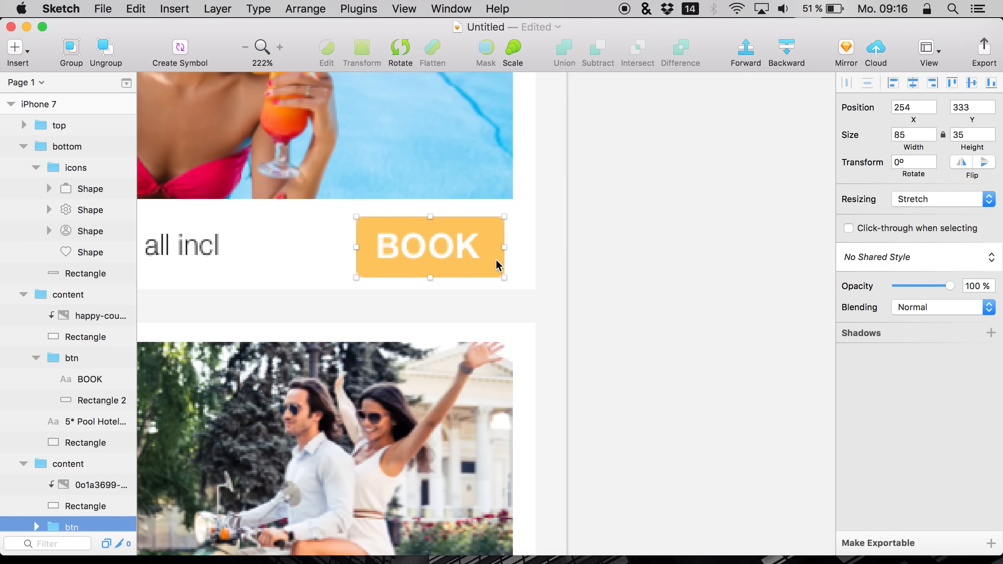
pyautogui.doubleClick(441, 254)
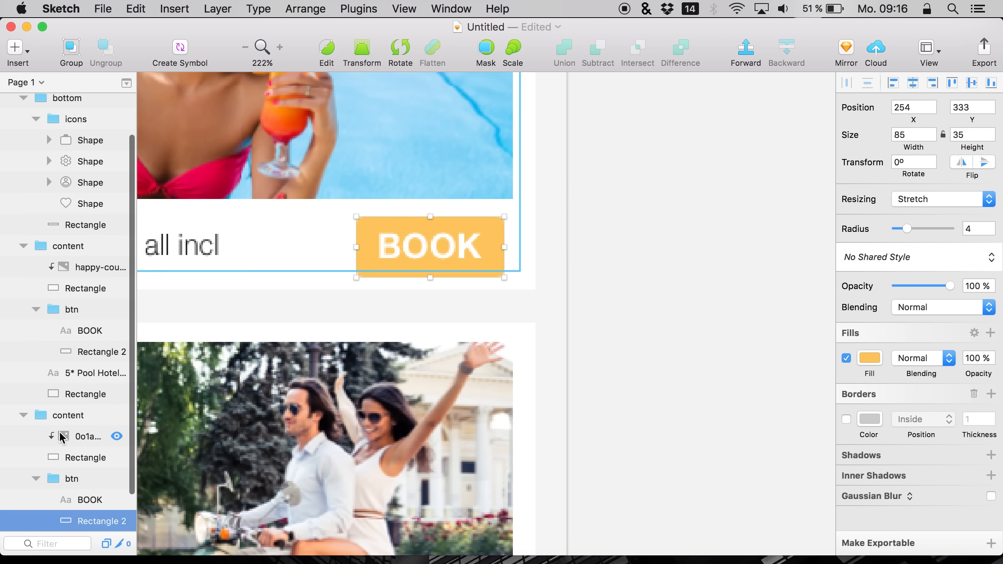
pyautogui.click(68, 479)
pyautogui.moveTo(504, 277)
pyautogui.mouseDown()
pyautogui.moveTo(488, 274)
pyautogui.moveTo(505, 281)
pyautogui.moveTo(496, 304)
pyautogui.moveTo(470, 266)
pyautogui.moveTo(485, 284)
pyautogui.mouseUp()
pyautogui.press('cmd+z')
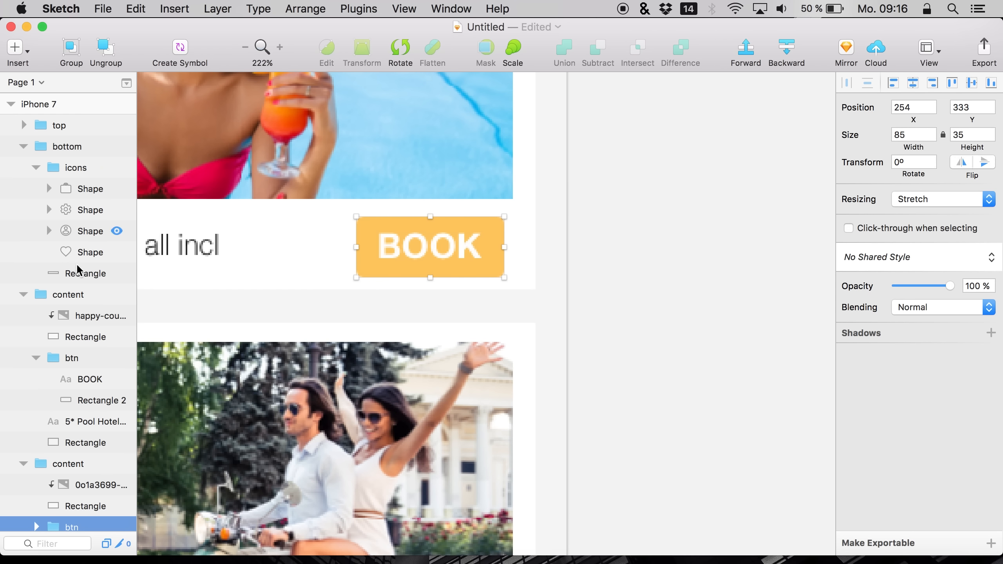
pyautogui.click(58, 359)
pyautogui.moveTo(963, 148); pyautogui.dragTo(954, 147)
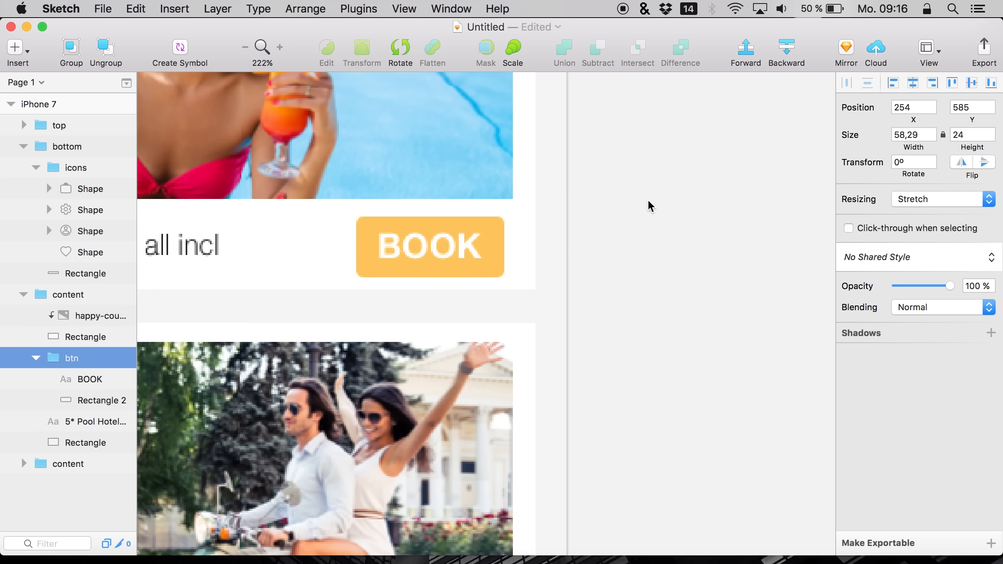
pyautogui.doubleClick(413, 251)
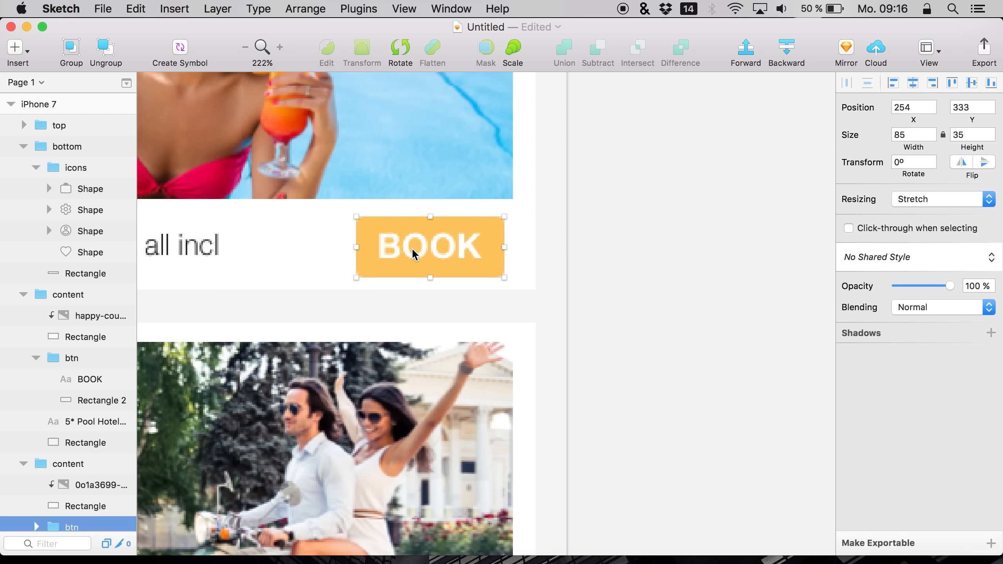
# Set the first BOOK label's font size to 16 and centre it within its button
pyautogui.doubleClick(450, 253)
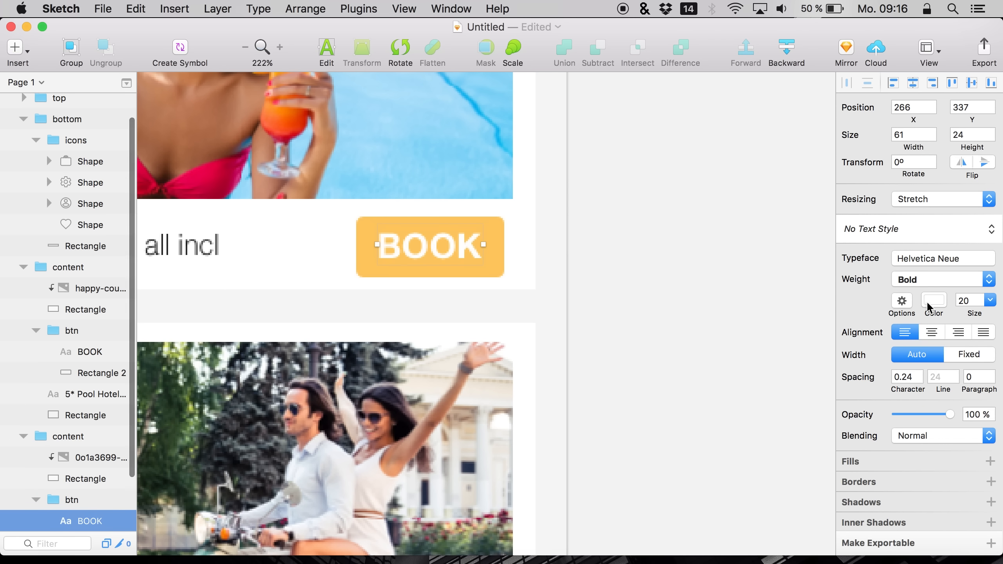
pyautogui.click(962, 300)
pyautogui.write('16')
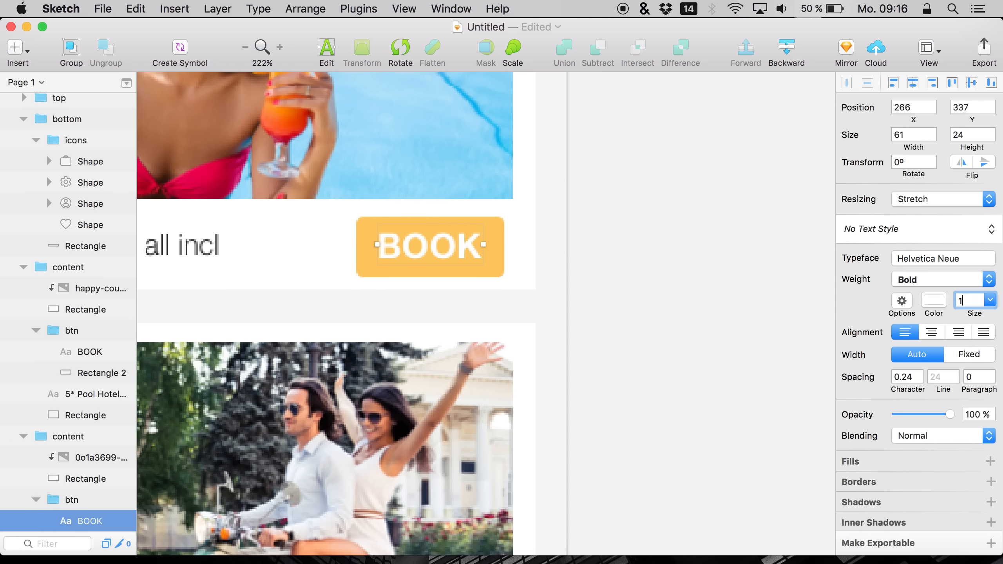
pyautogui.press('Return')
pyautogui.moveTo(429, 262); pyautogui.dragTo(442, 253)
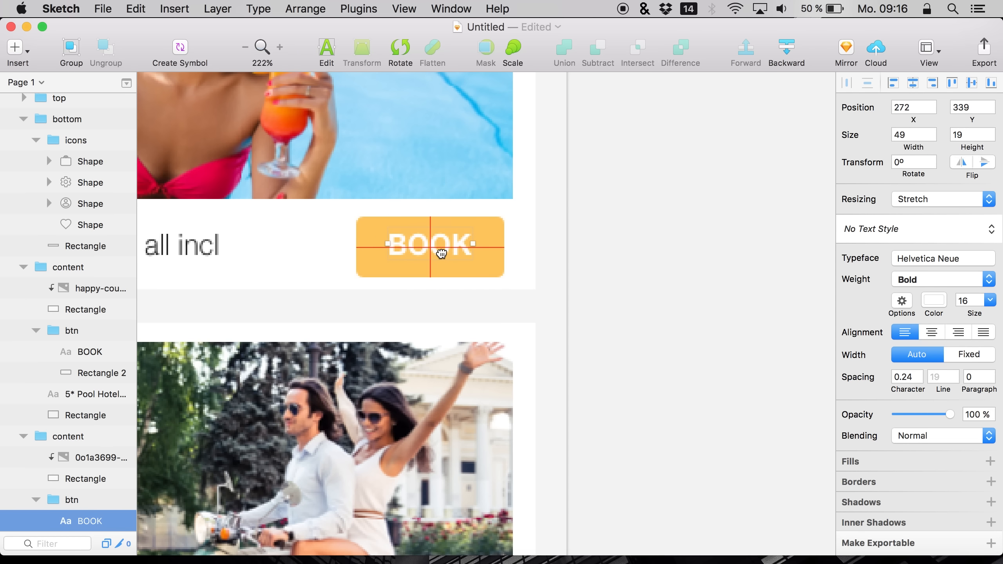
pyautogui.press('Down')
pyautogui.press('Down')
pyautogui.press('Up')
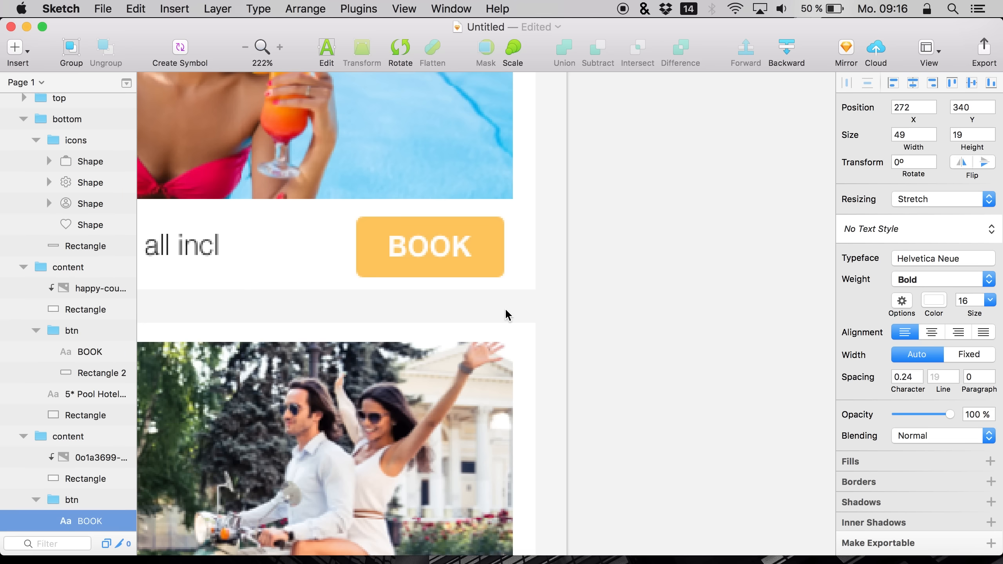
# Set the second BOOK label's font size to 16 and nudge it to centre within its button
pyautogui.scroll(-10, 508, 315)
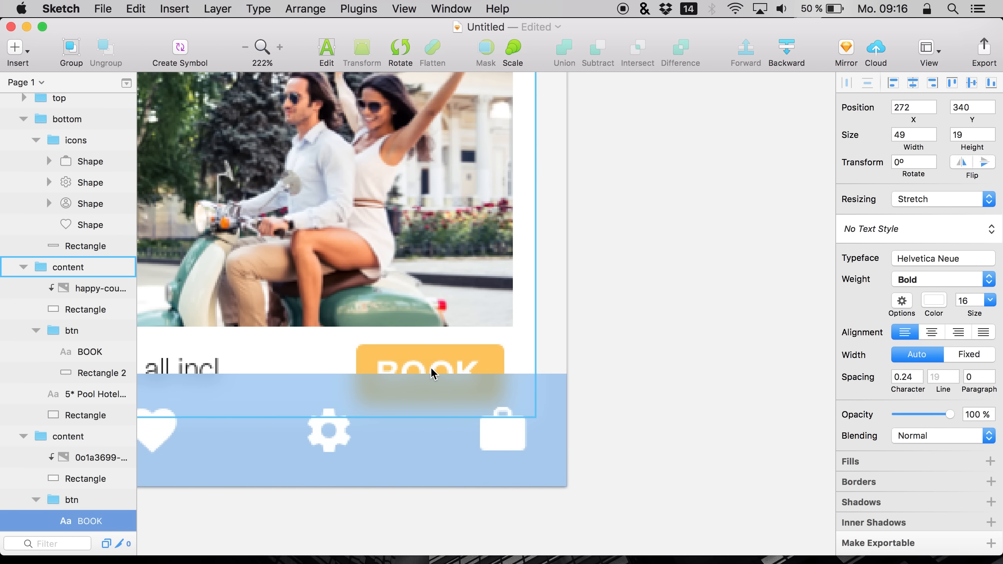
pyautogui.click(433, 373)
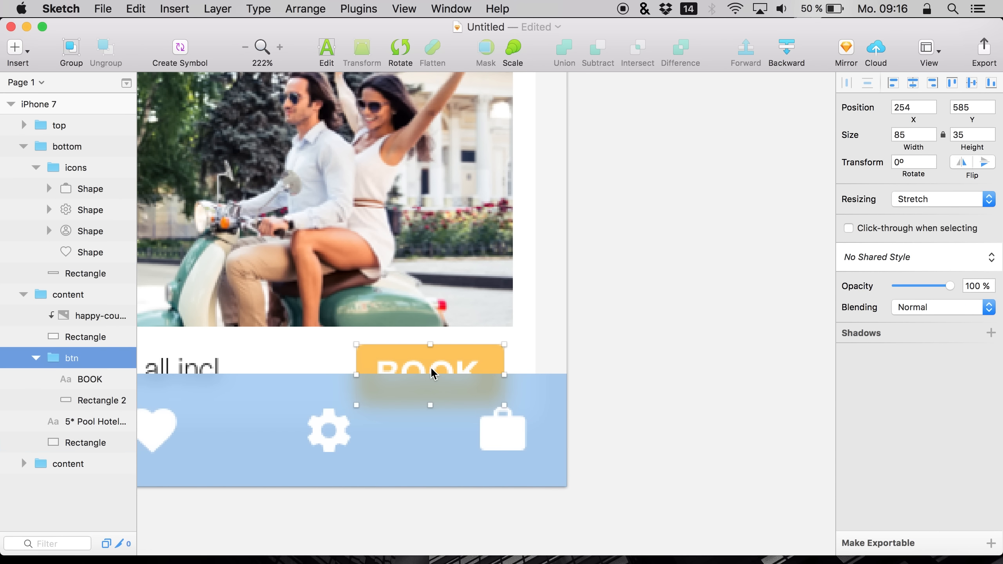
pyautogui.click(45, 380)
pyautogui.click(968, 299)
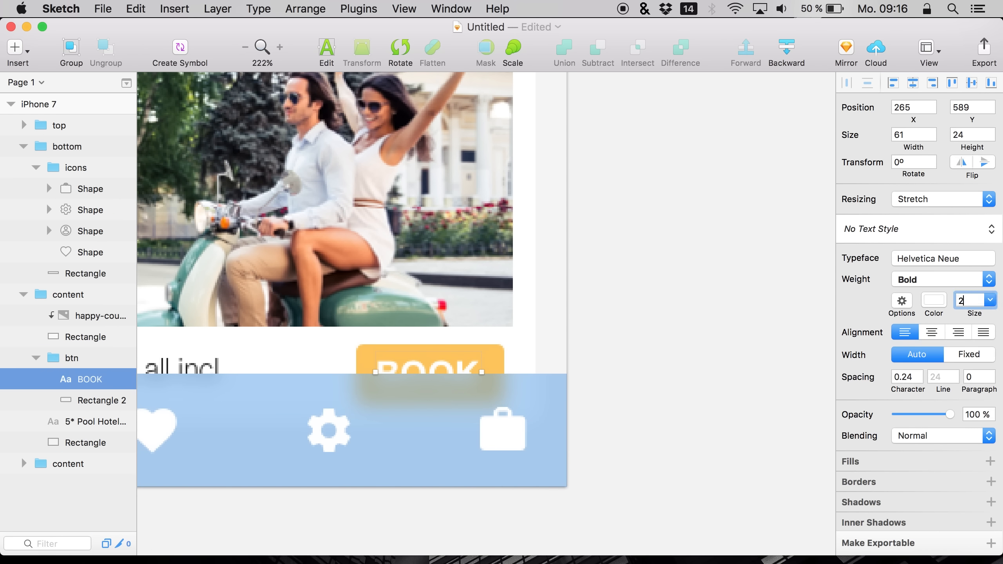
pyautogui.write('16')
pyautogui.press('Return')
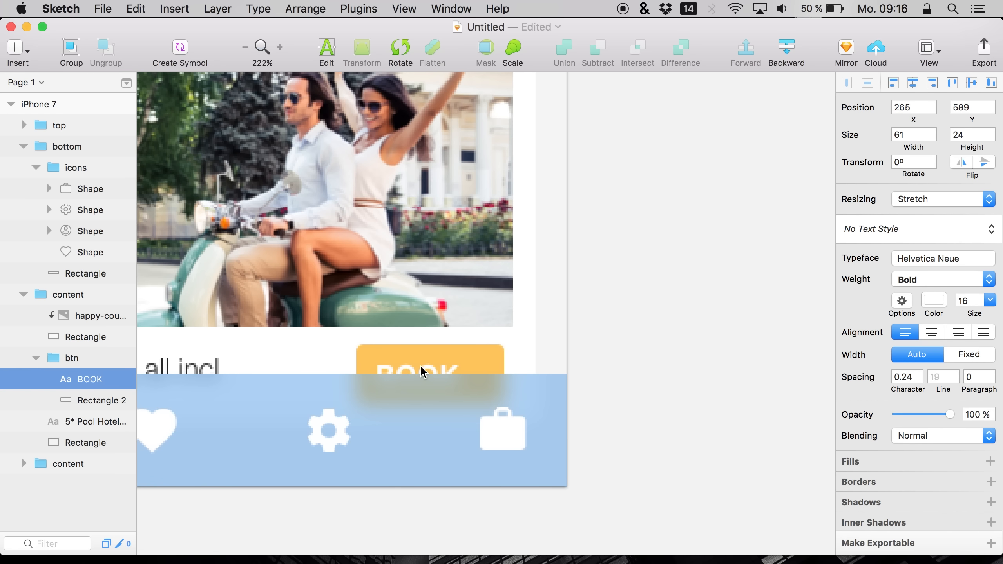
pyautogui.press('space')
pyautogui.moveTo(415, 370)
pyautogui.mouseDown()
pyautogui.moveTo(435, 374)
pyautogui.moveTo(428, 378)
pyautogui.mouseUp()
pyautogui.press('Up')
# Review the whole iPhone 7 screen with its Trips header, hotel cards and bottom icon bar
pyautogui.click(242, 48)
pyautogui.click(230, 180)
pyautogui.hscroll(-3, 230, 180)
pyautogui.scroll(3, 230, 180)
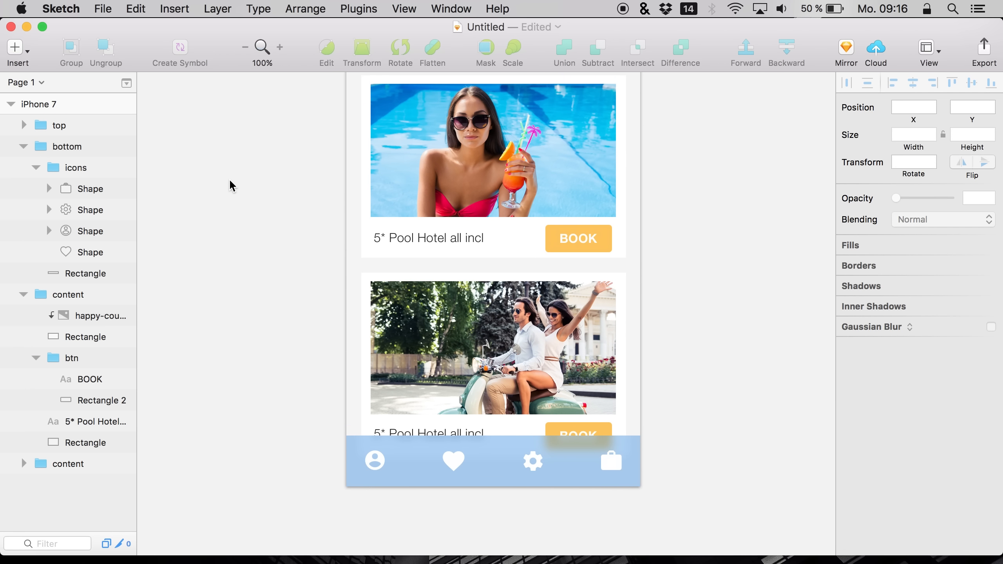
pyautogui.scroll(3, 233, 174)
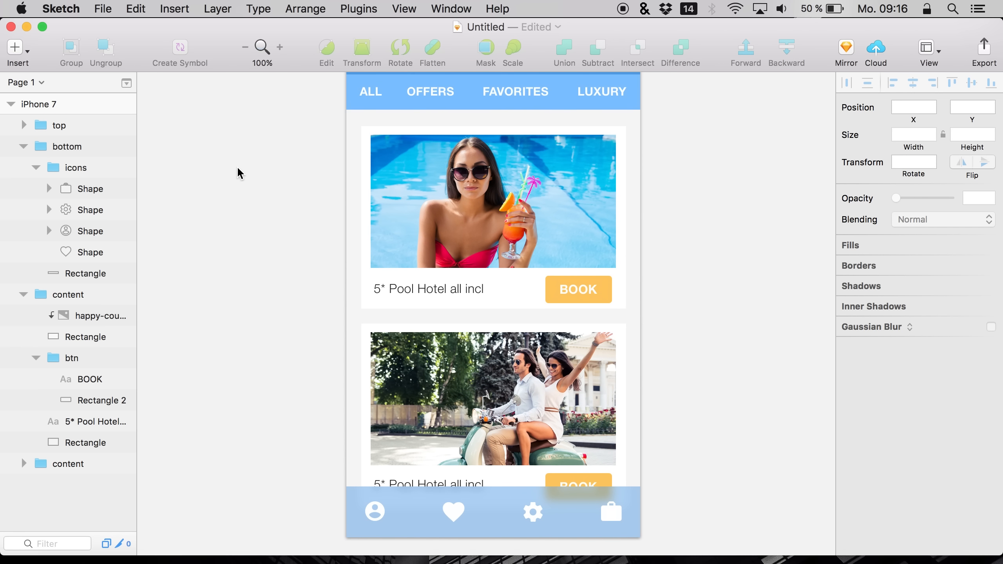
pyautogui.scroll(-1, 275, 159)
pyautogui.scroll(2, 276, 159)
pyautogui.scroll(-1, 277, 158)
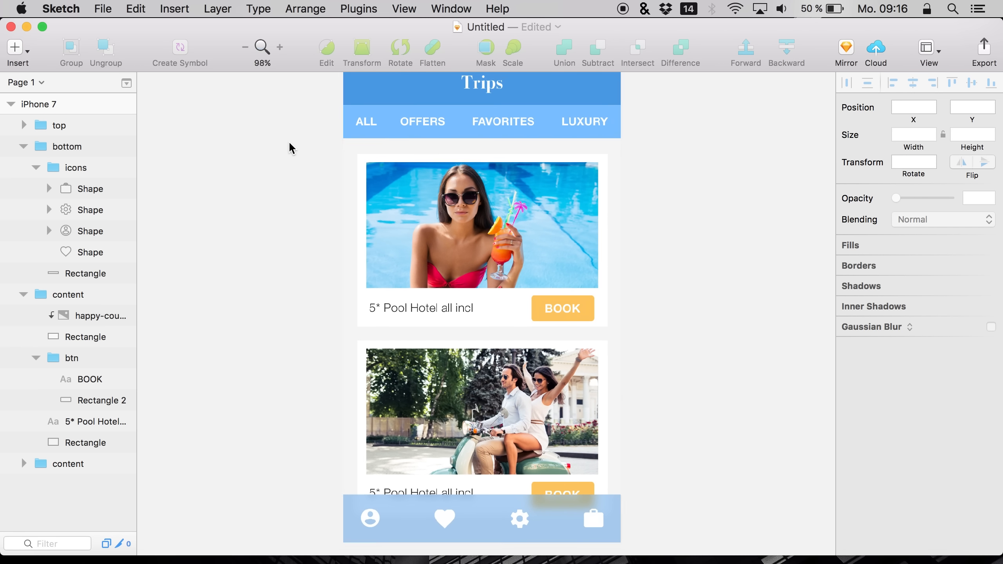
pyautogui.scroll(-1, 291, 147)
pyautogui.scroll(2, 309, 137)
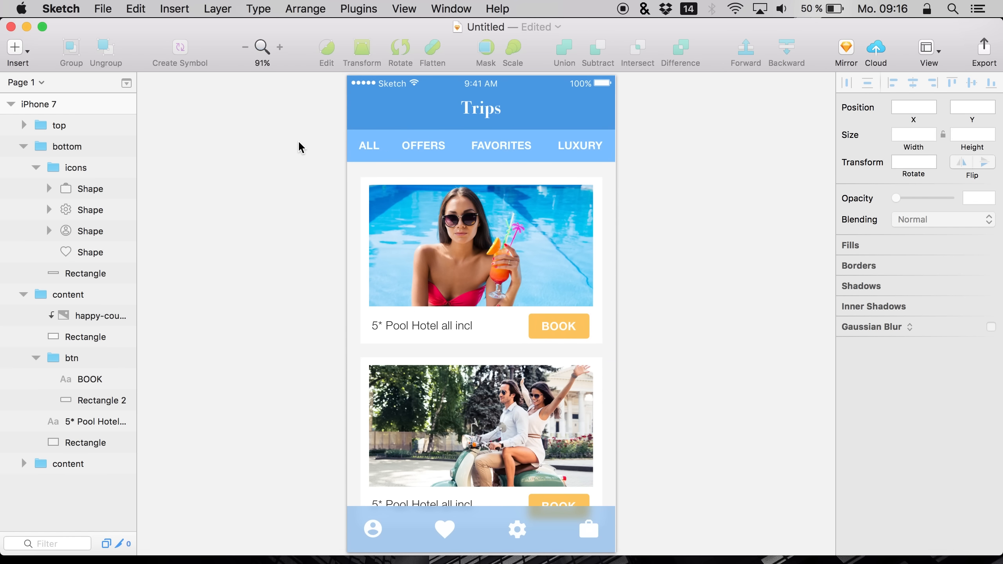
pyautogui.scroll(-1, 263, 221)
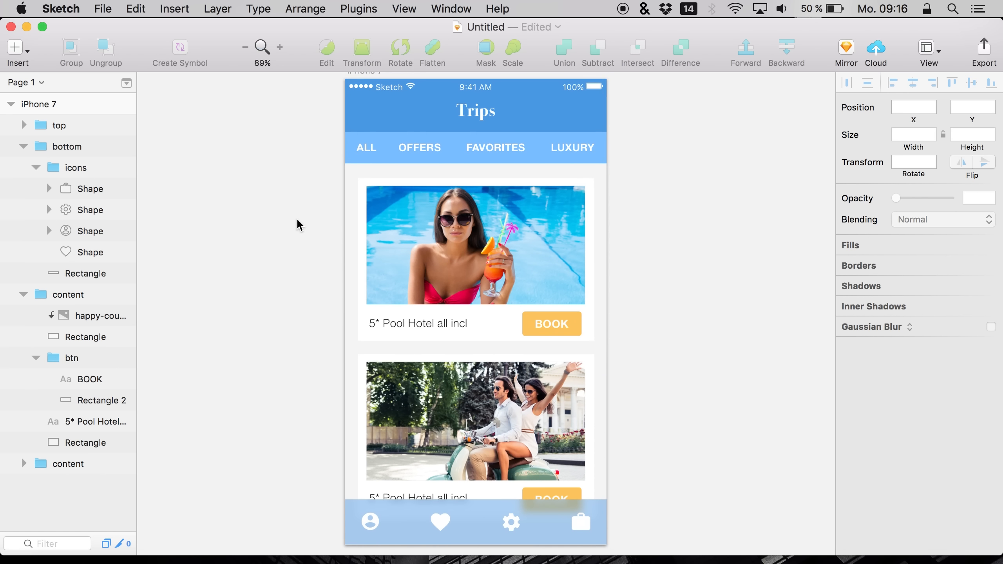
pyautogui.hscroll(-2, 300, 225)
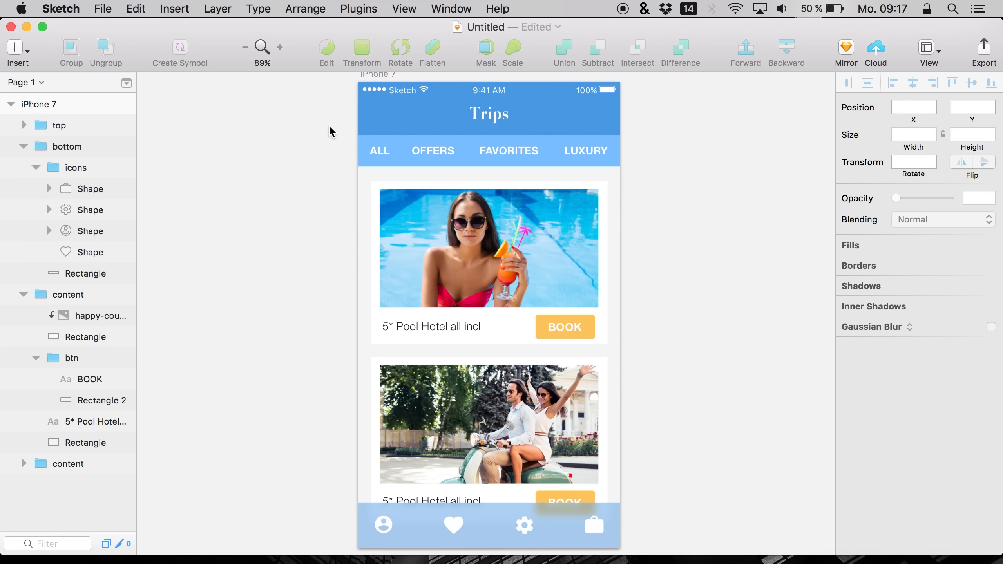
pyautogui.hscroll(-1, 329, 132)
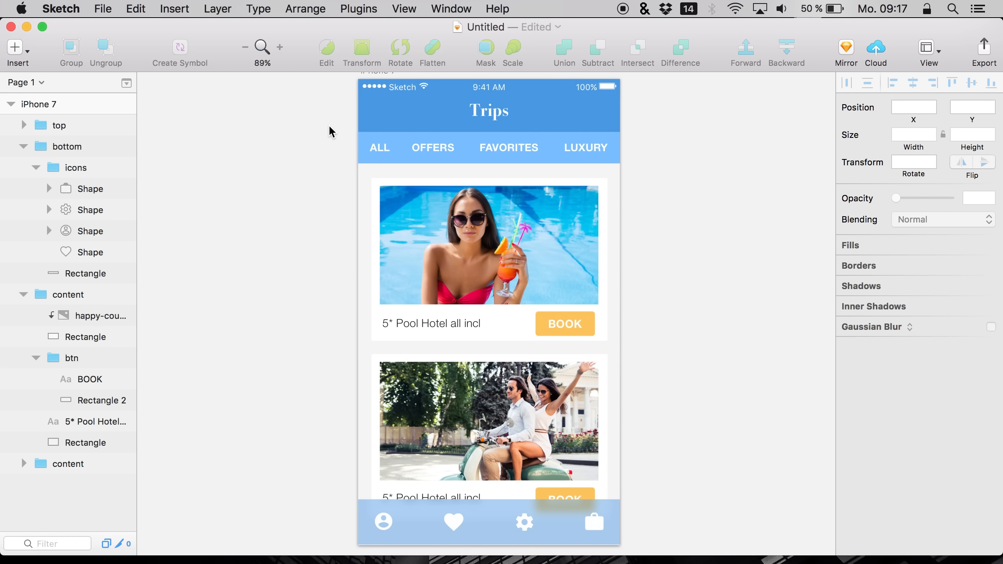